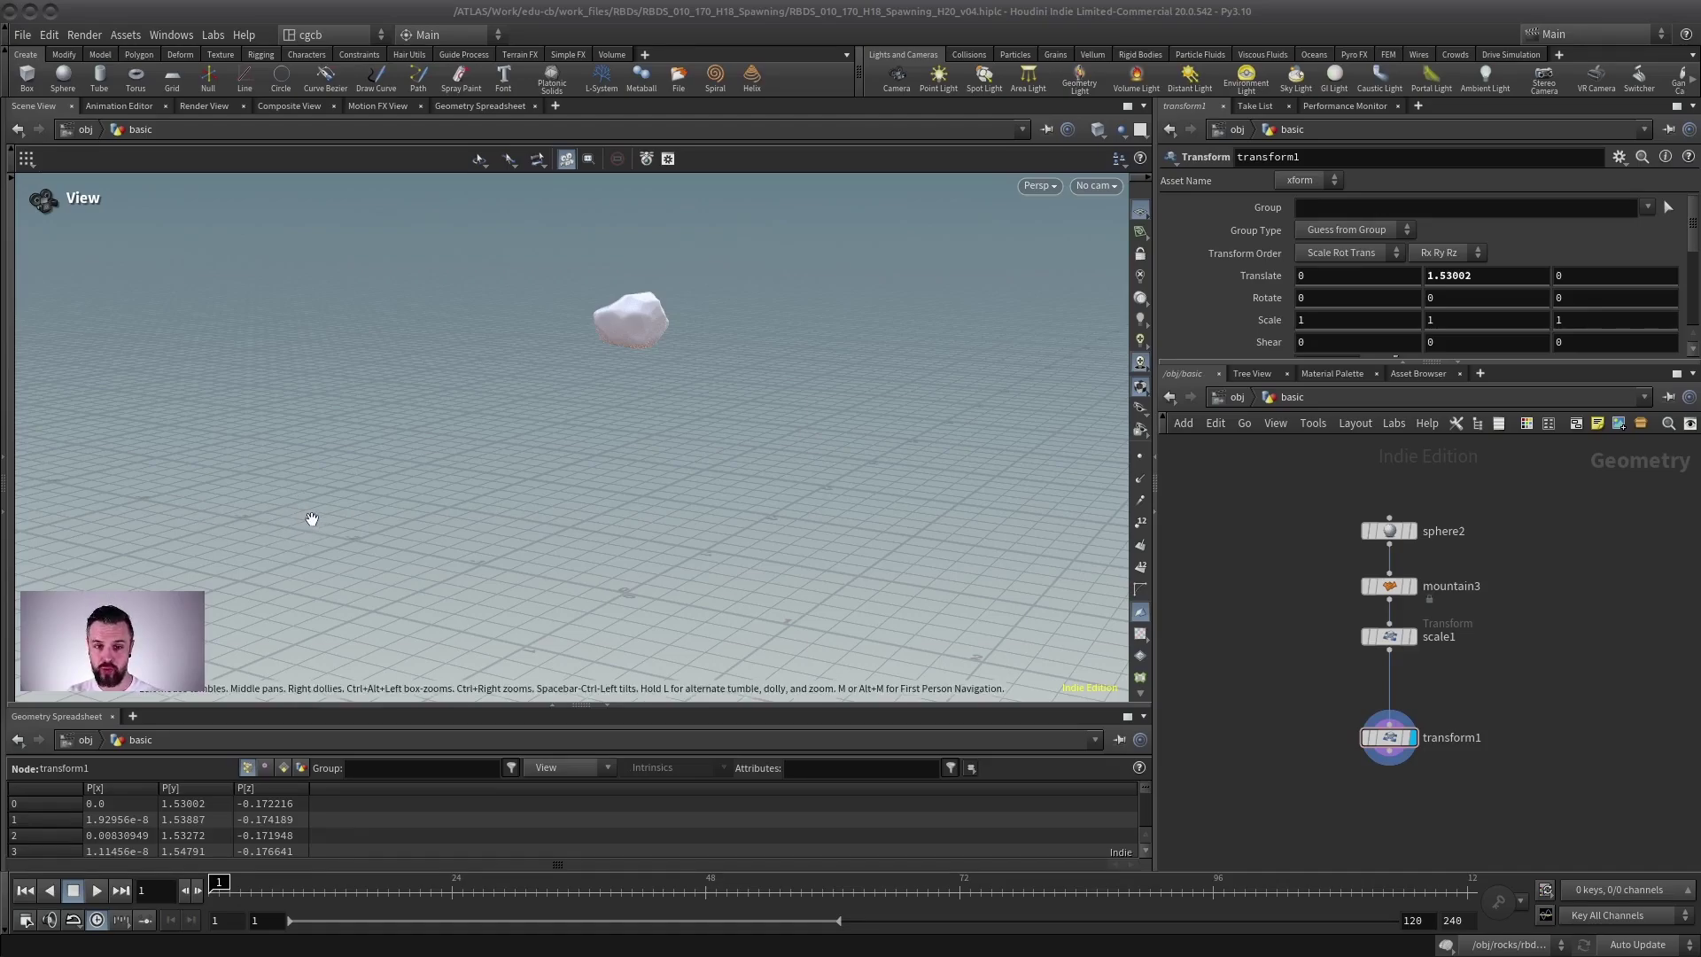
# Add an RBD Bullet Solver node below transform1, fed by its output, and display it.
pyautogui.moveTo(1504, 637); pyautogui.dragTo(1400, 502, button='middle')
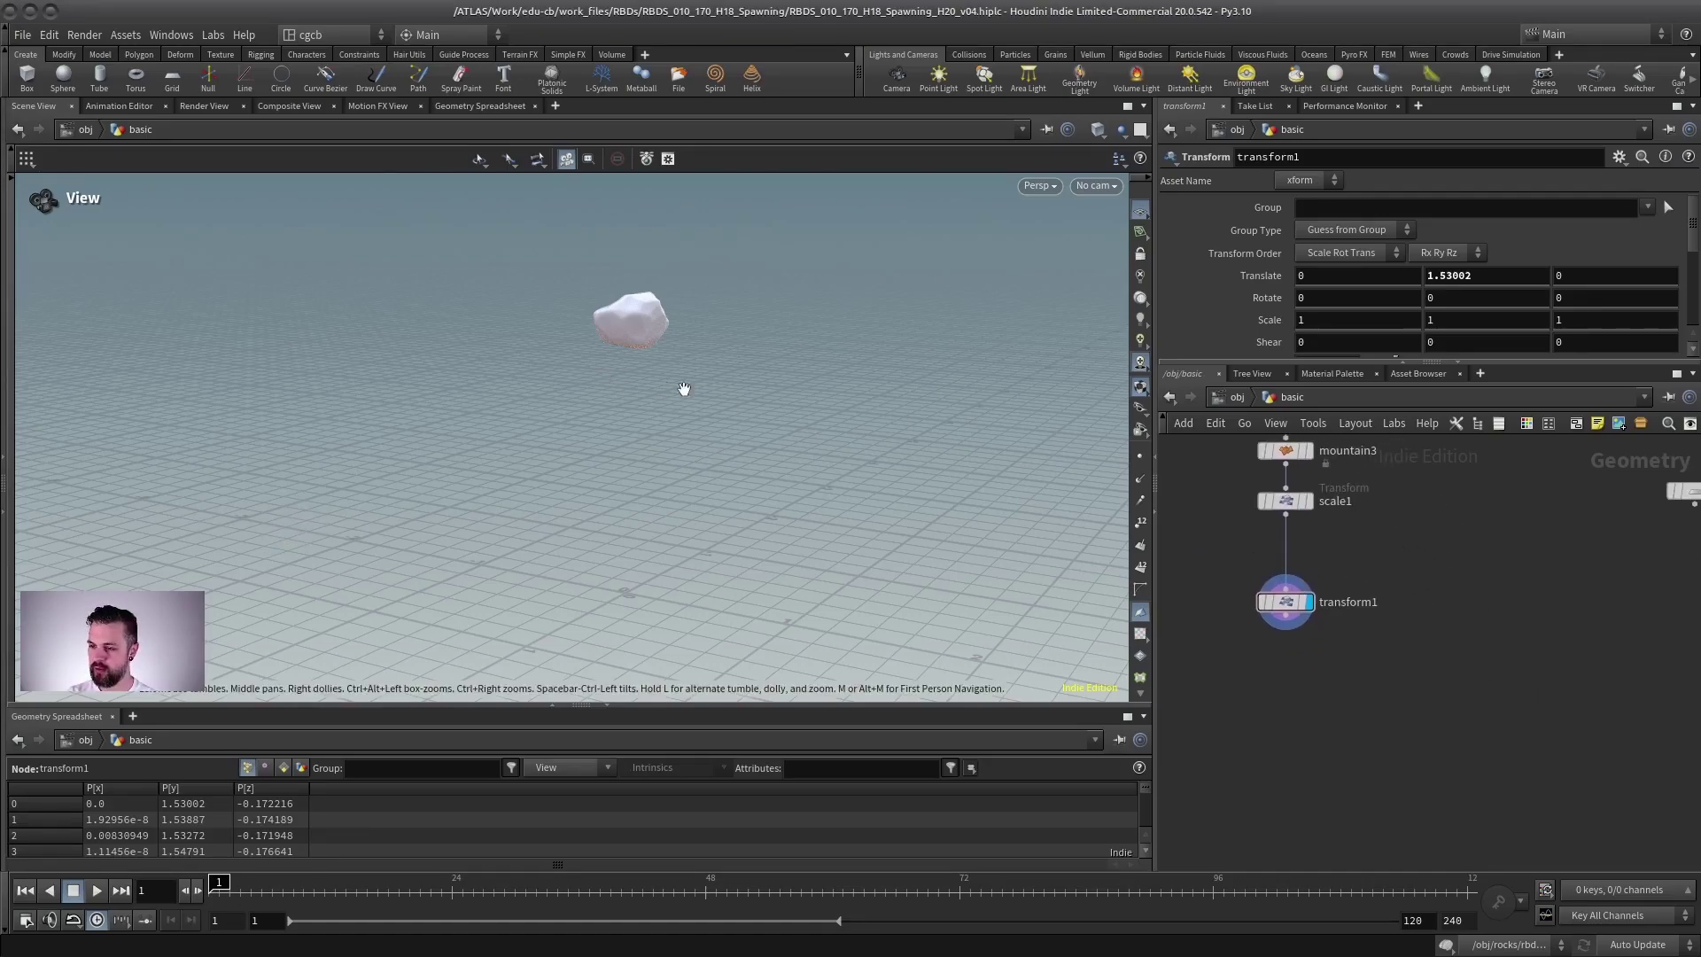
pyautogui.press('Tab')
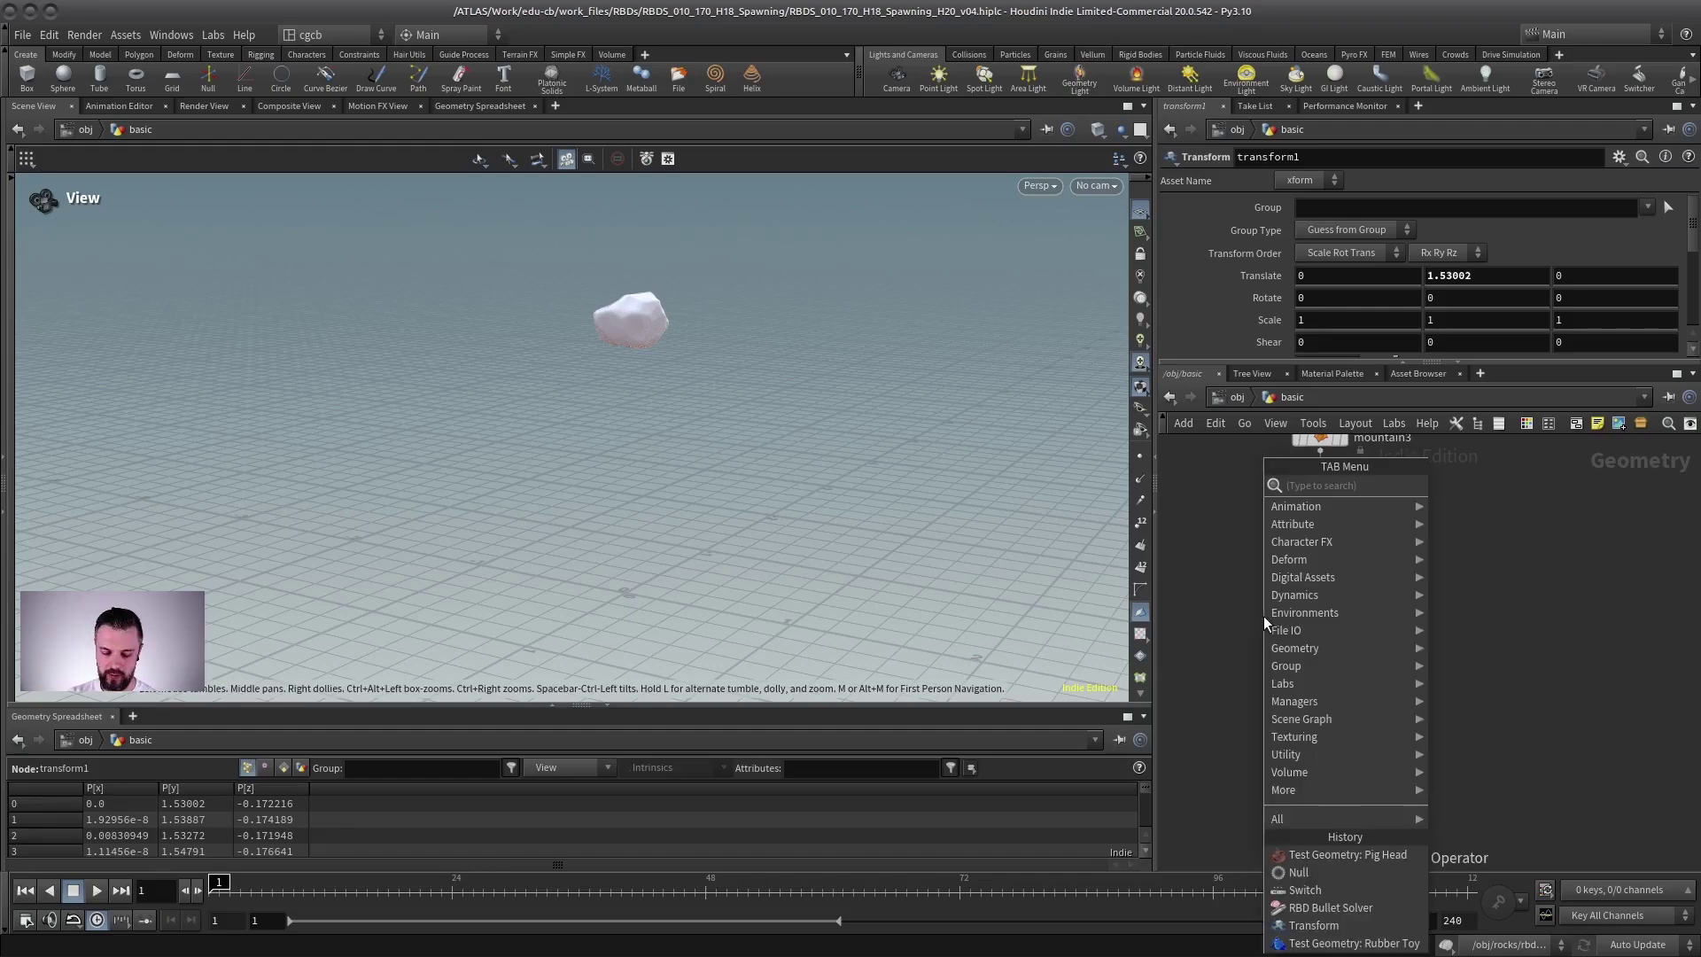
pyautogui.write('rbd bu')
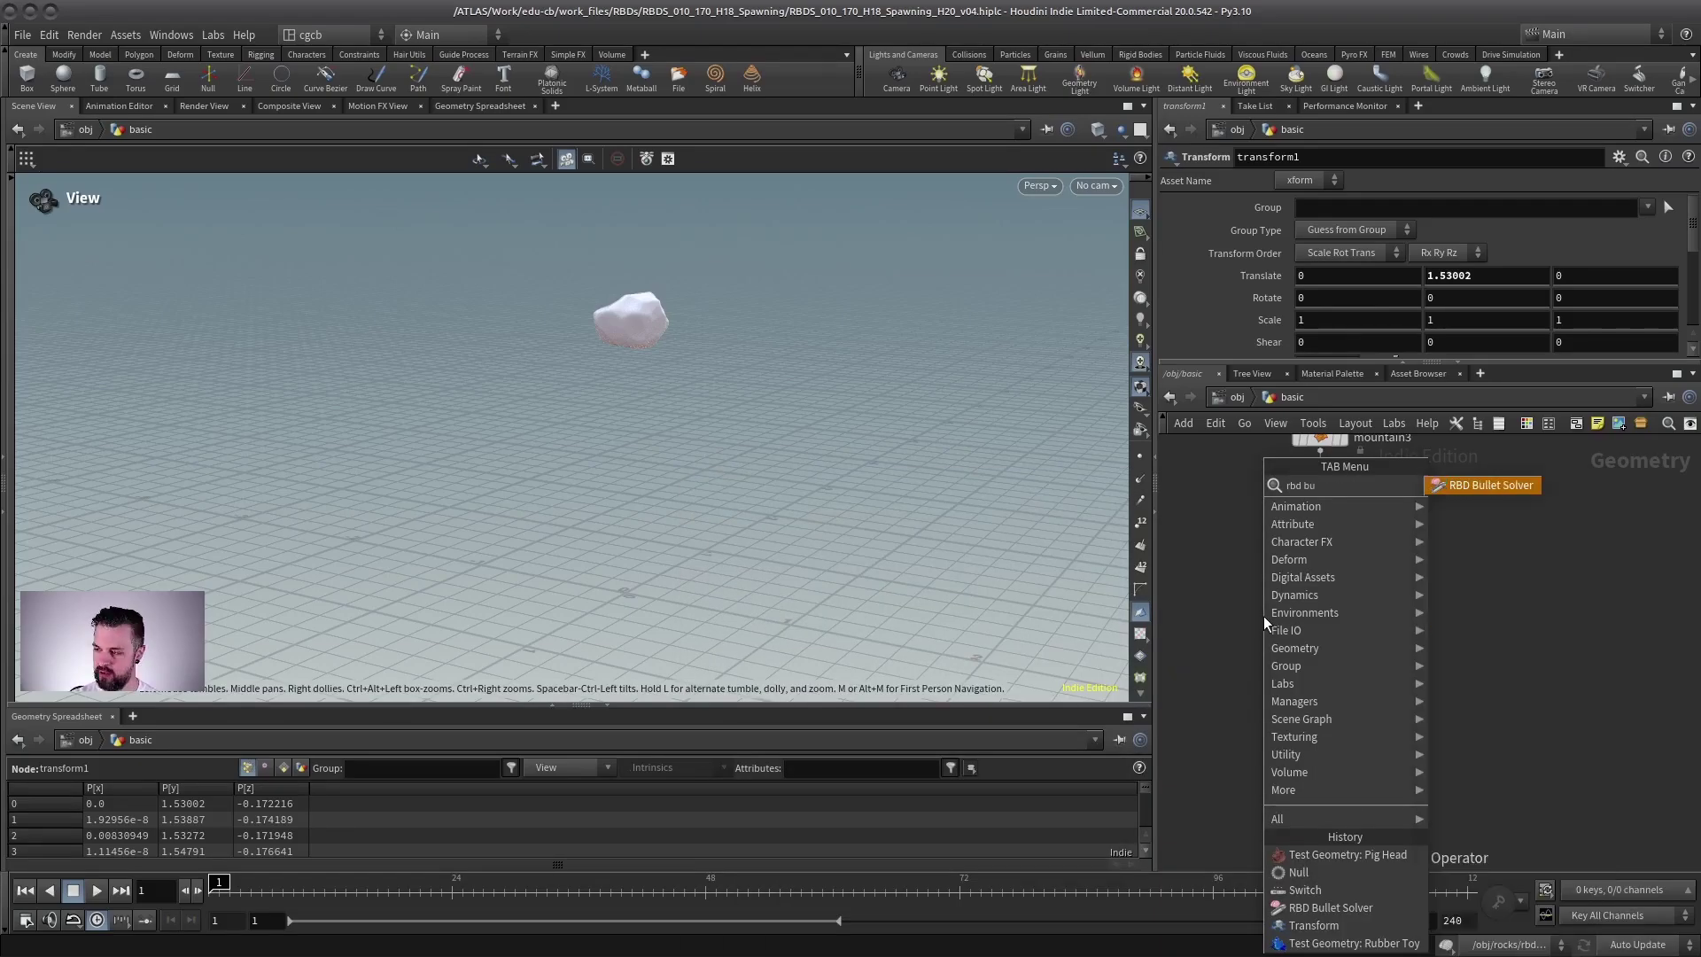
pyautogui.press('Return')
pyautogui.click(1342, 625)
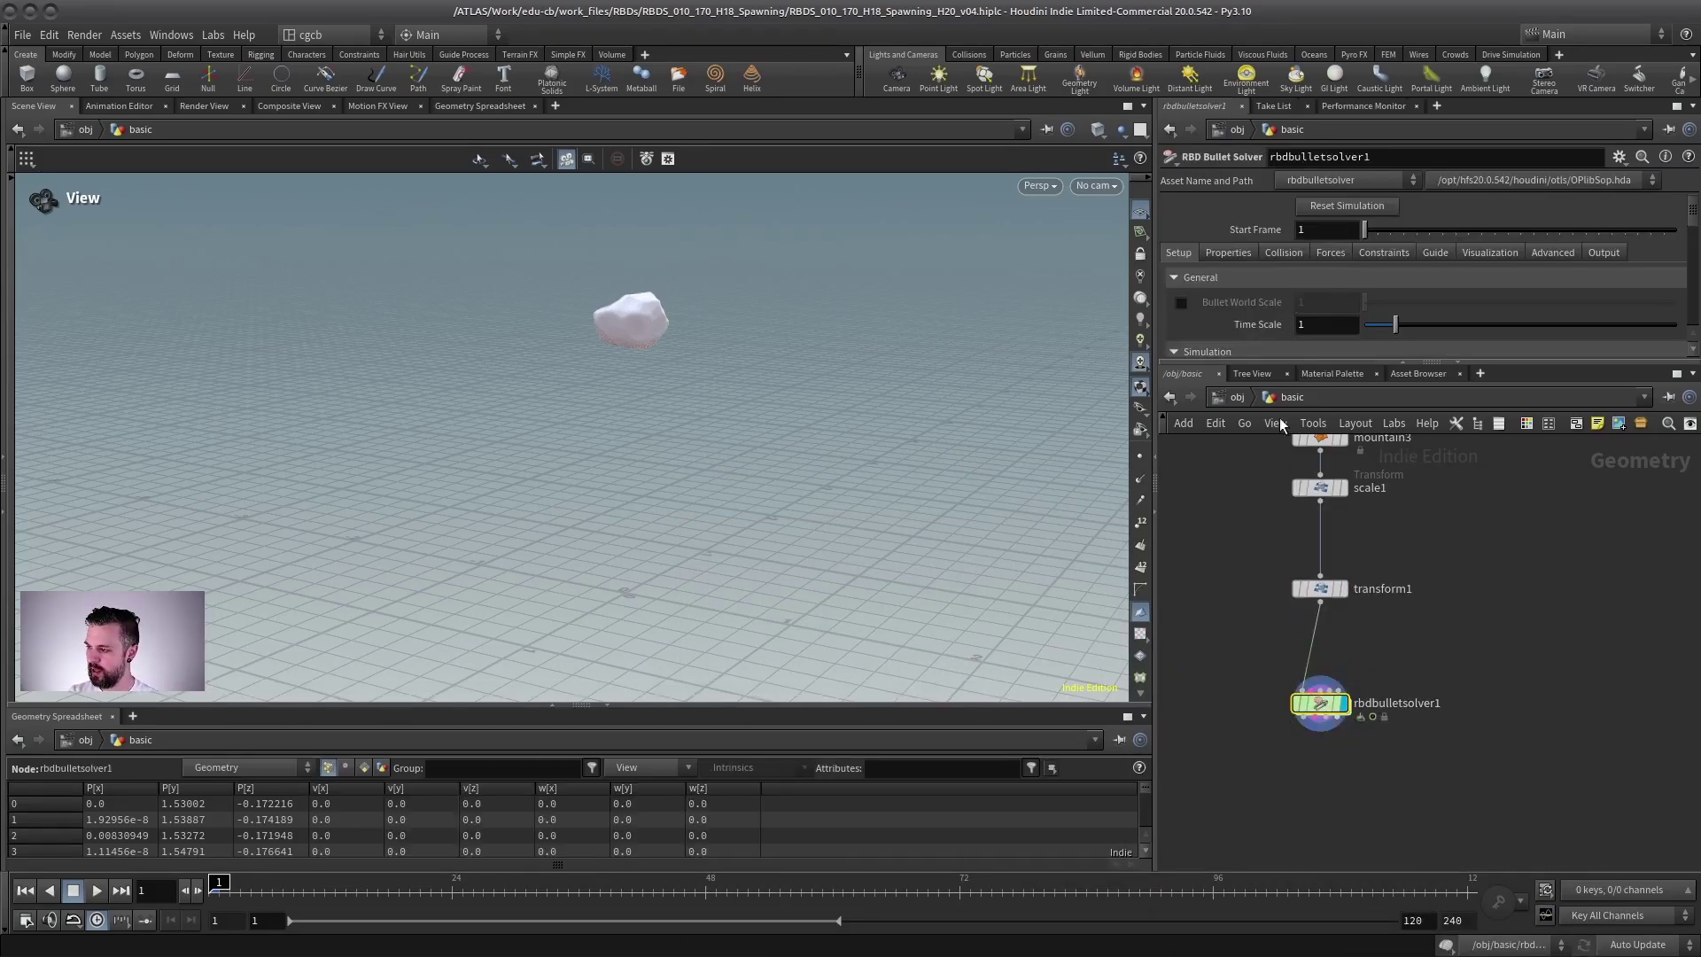
# Set the bullet solver's ground collision type to Ground Plane.
pyautogui.click(1281, 253)
pyautogui.moveTo(1282, 360); pyautogui.dragTo(1320, 673)
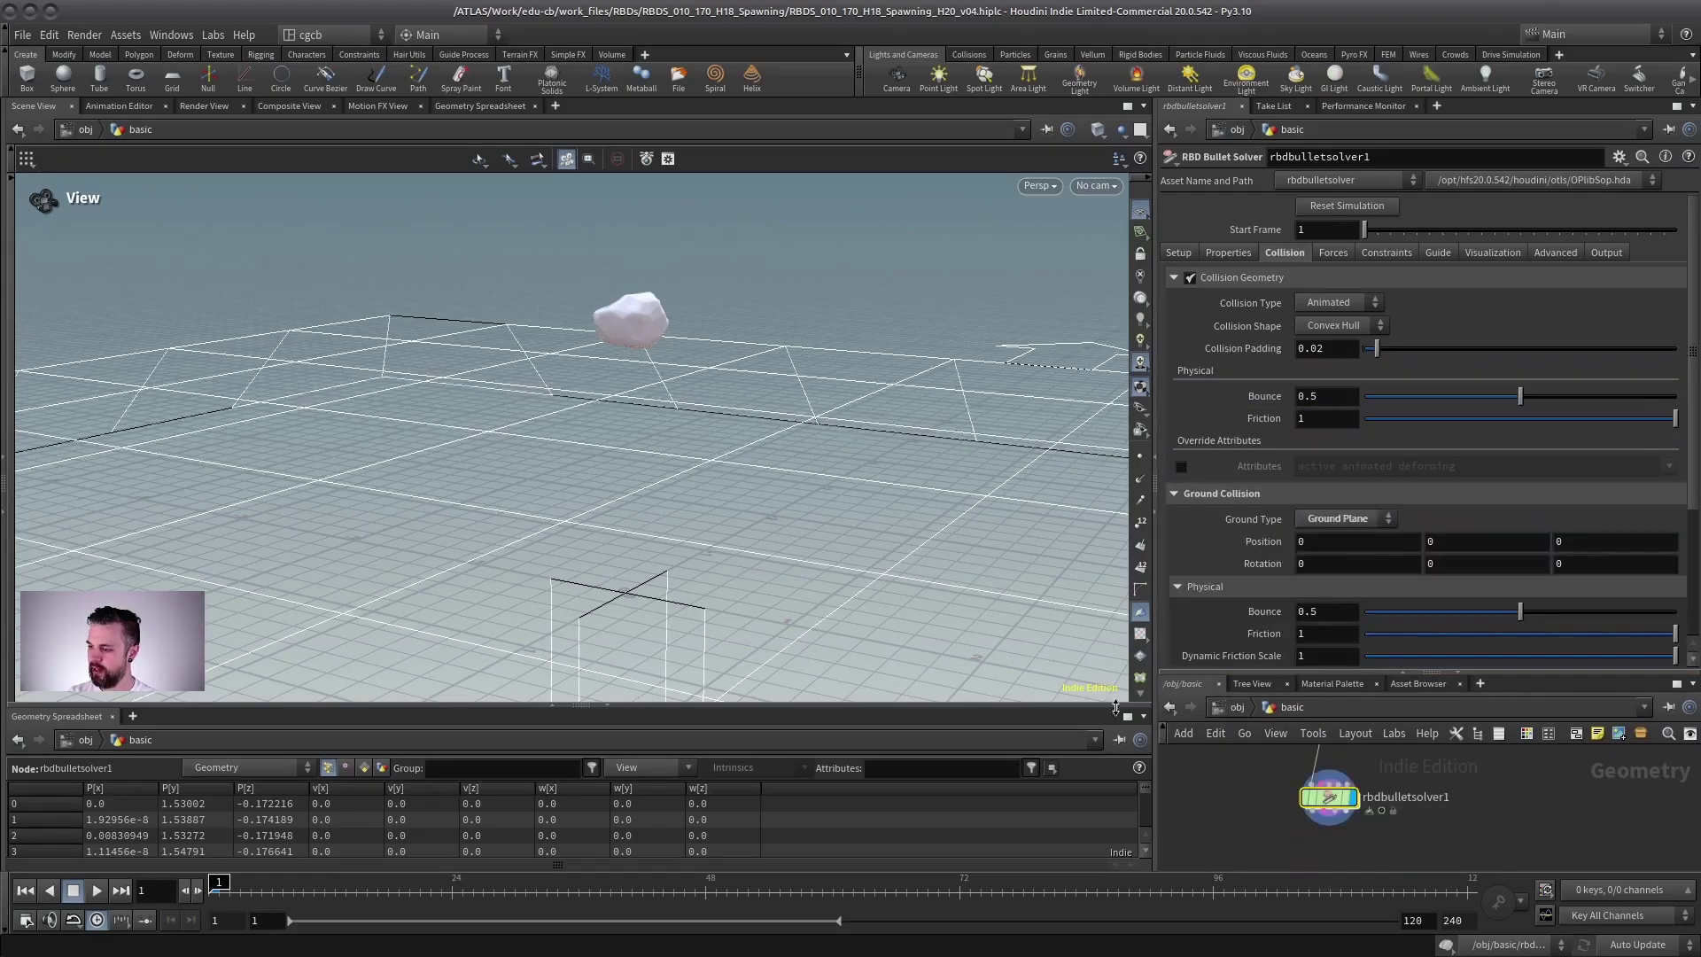
pyautogui.moveTo(638, 493); pyautogui.dragTo(539, 482)
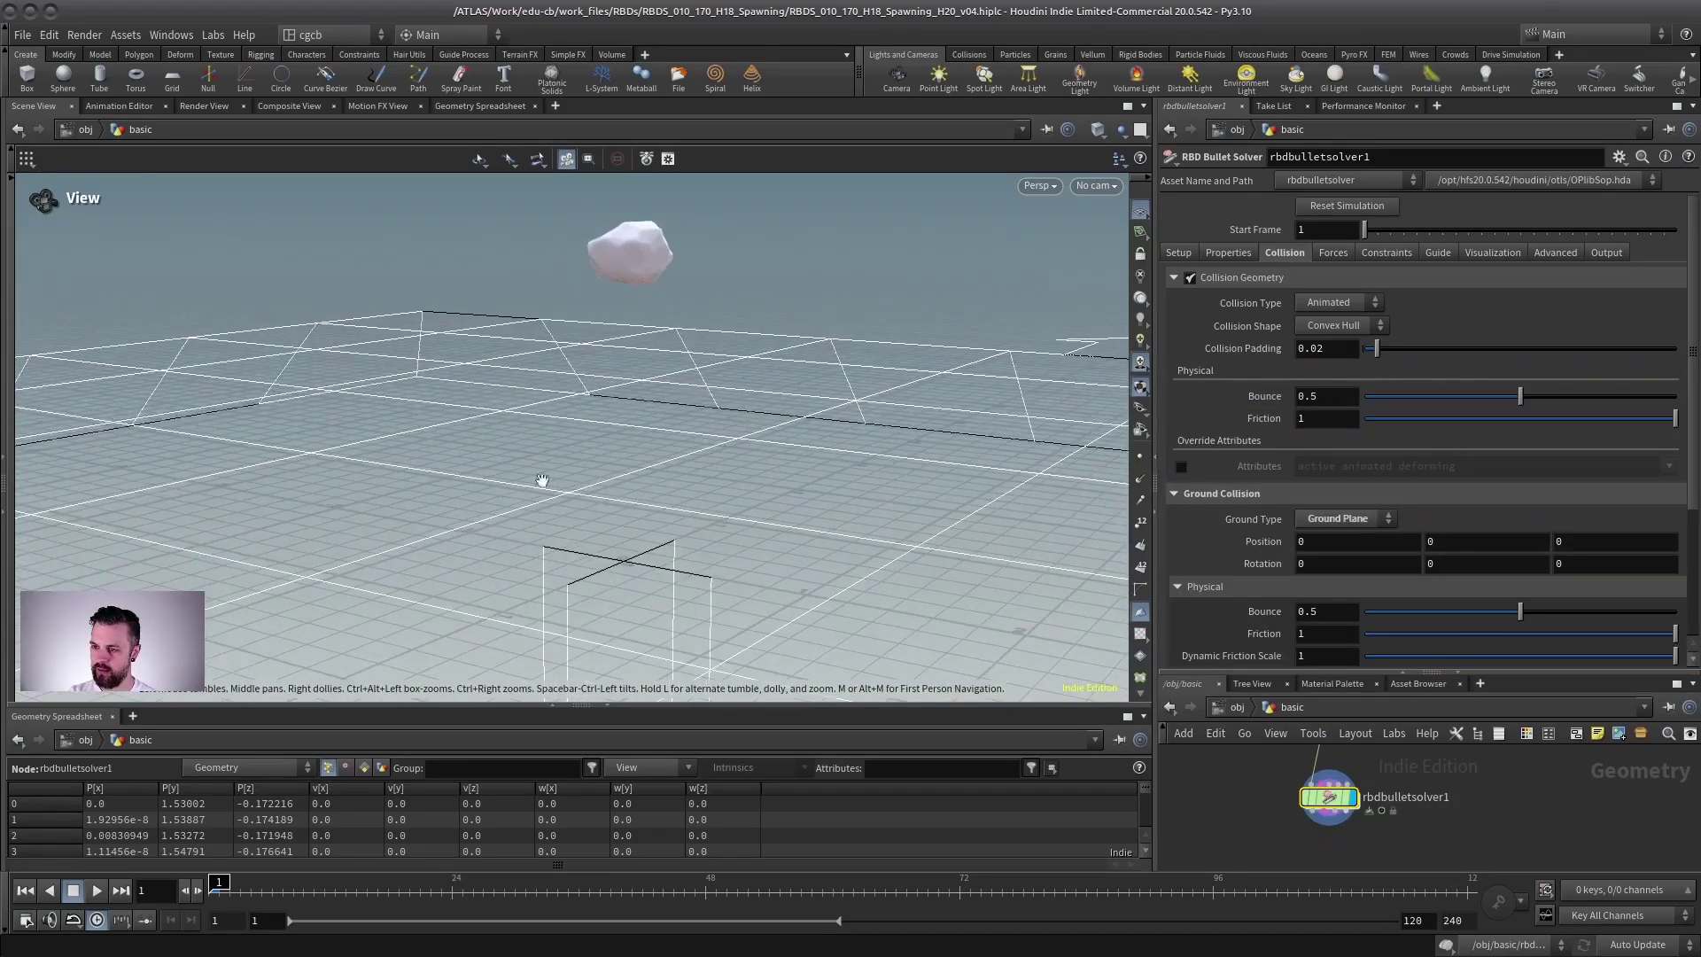
# Play the simulation to watch the rock fall onto the ground, and return to the first frame.
pyautogui.click(97, 890)
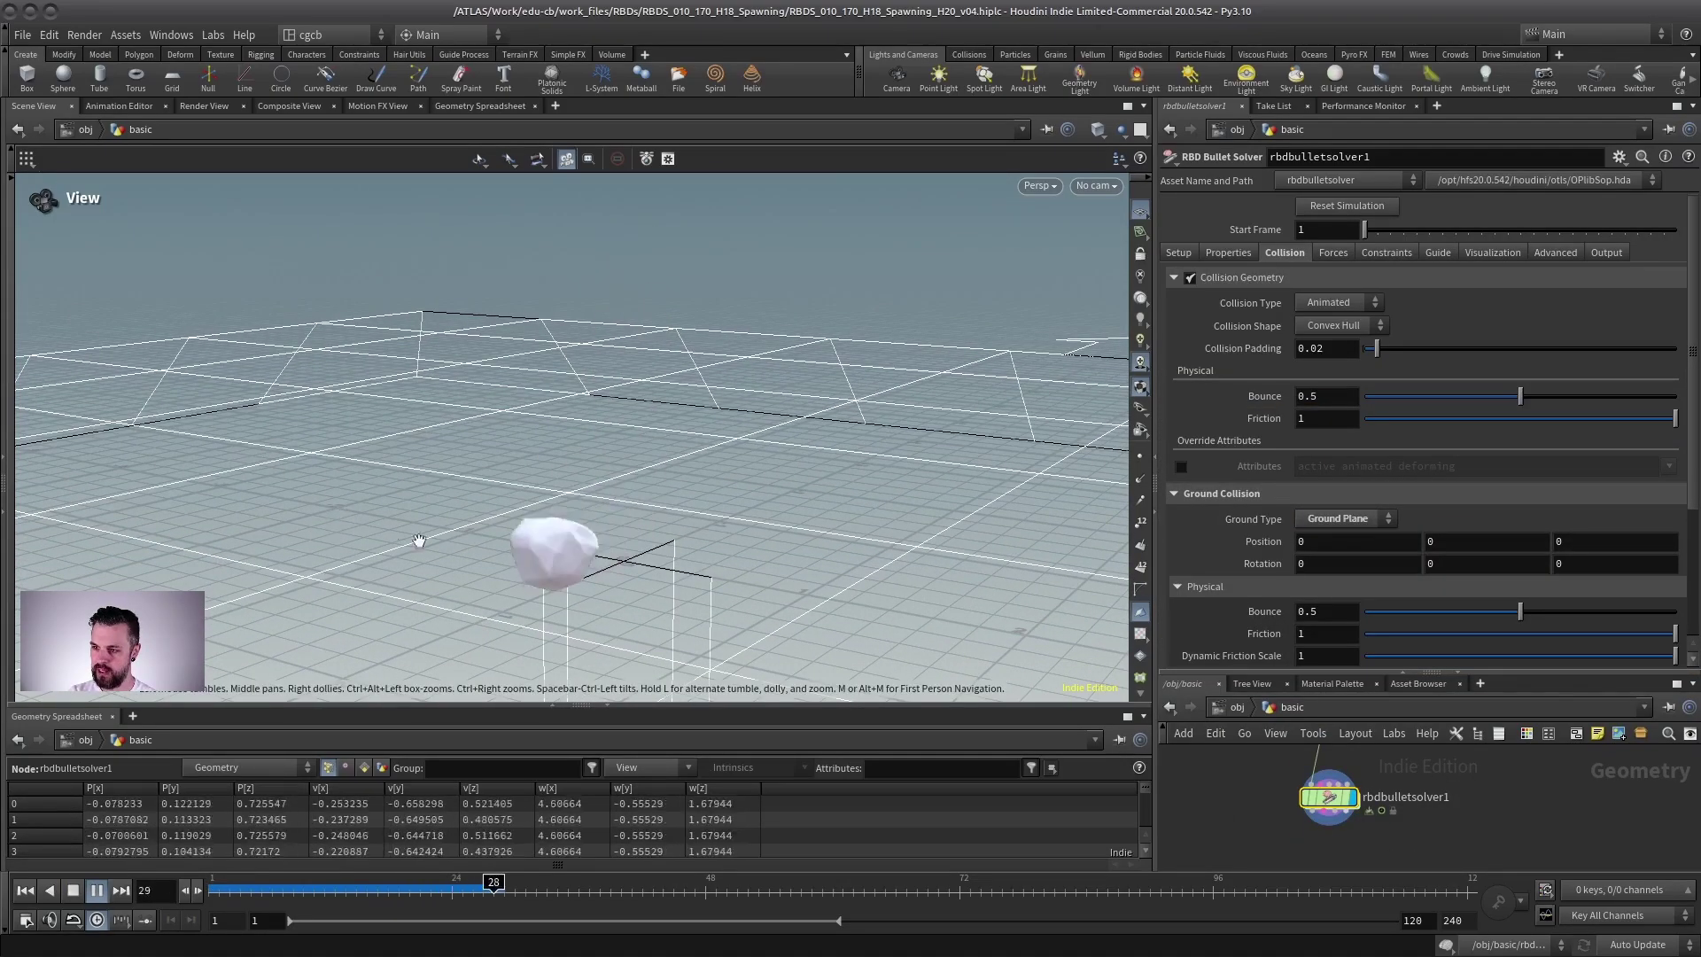
pyautogui.click(25, 891)
pyautogui.moveTo(675, 460); pyautogui.dragTo(566, 330)
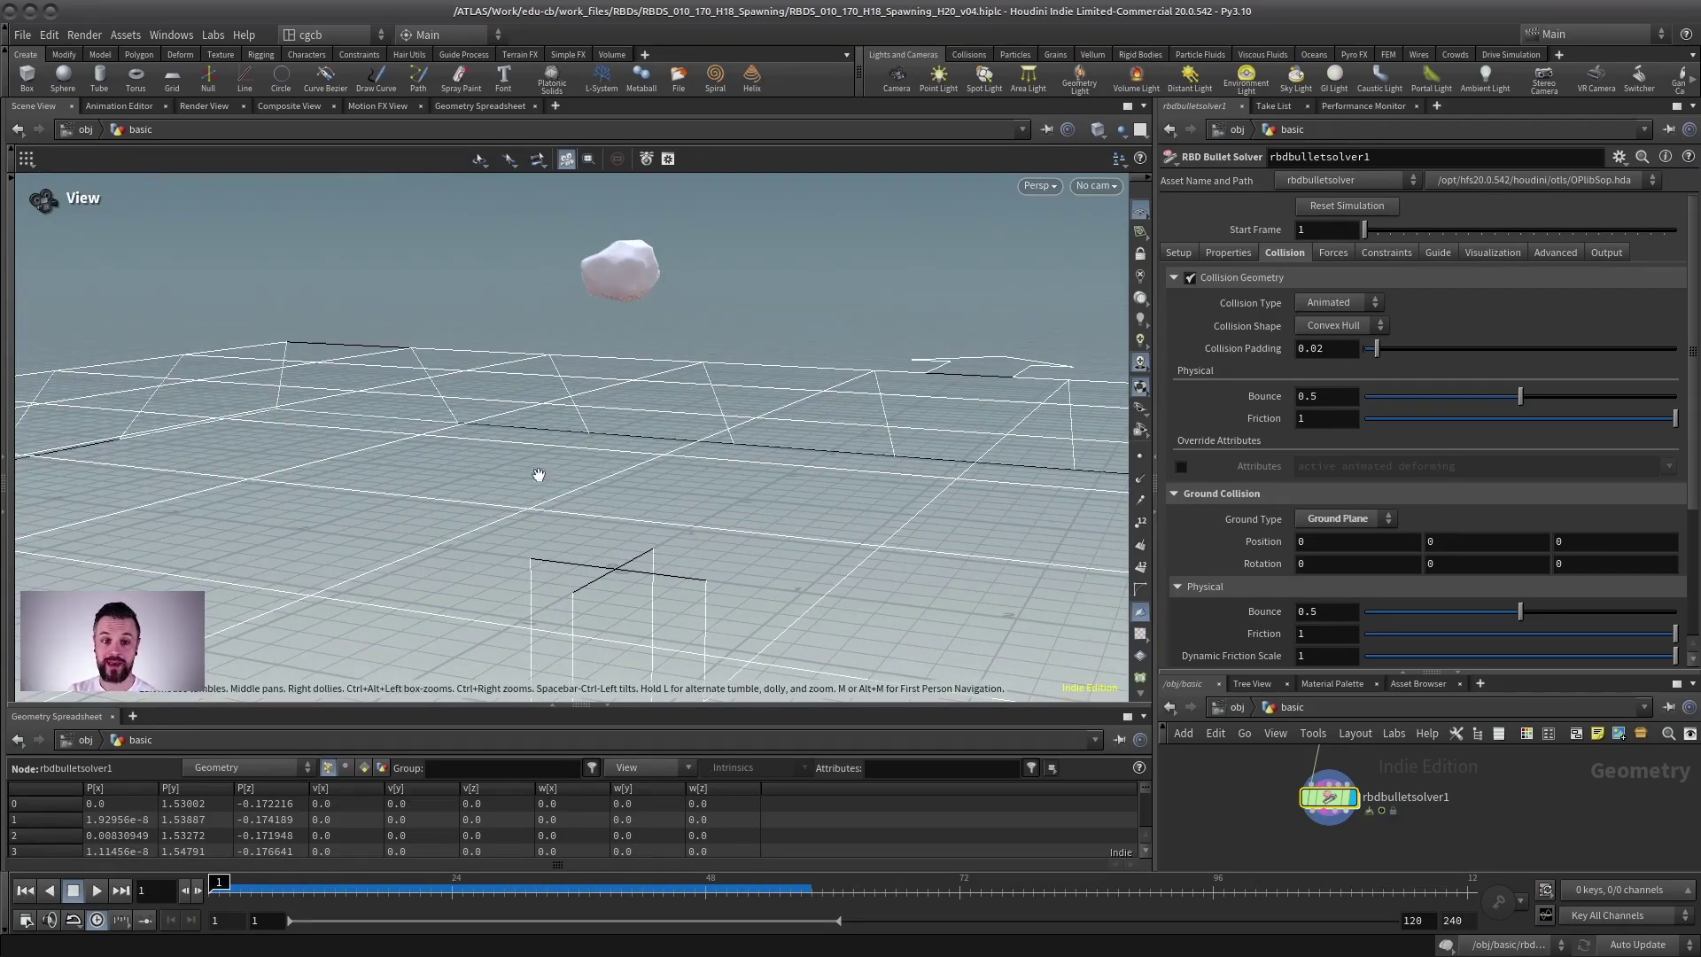
# Enable Emit RBDs in the bullet solver's simulation setup and play the simulation to test the emission.
pyautogui.click(1178, 253)
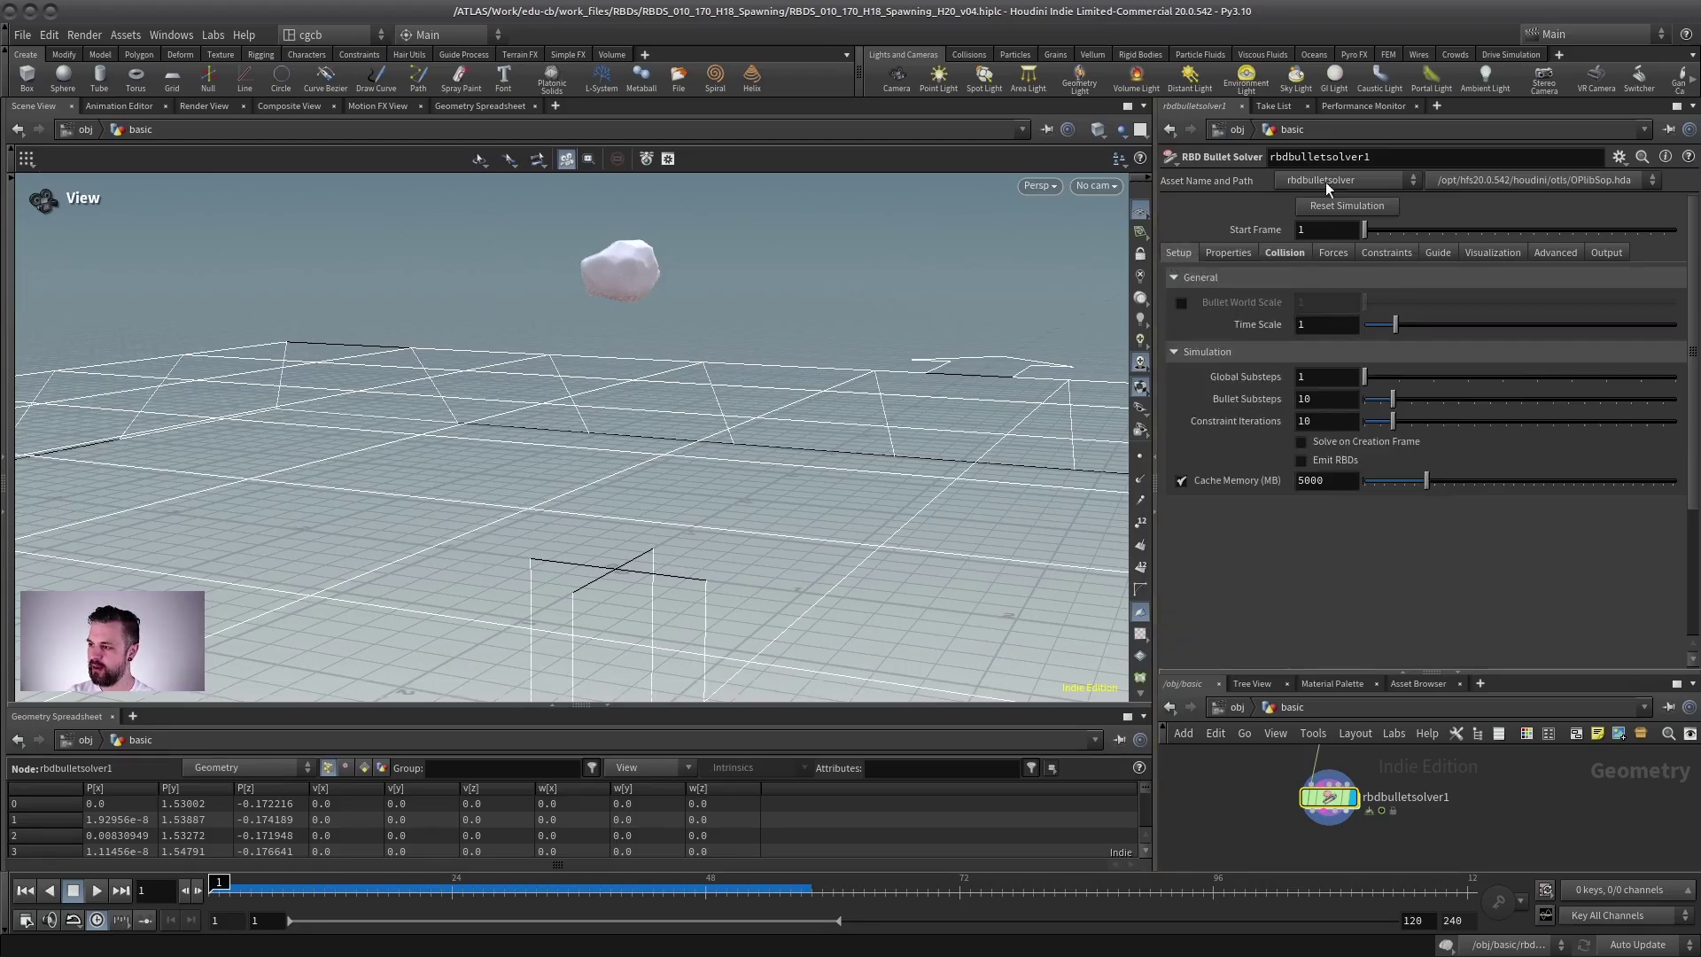
pyautogui.click(1307, 464)
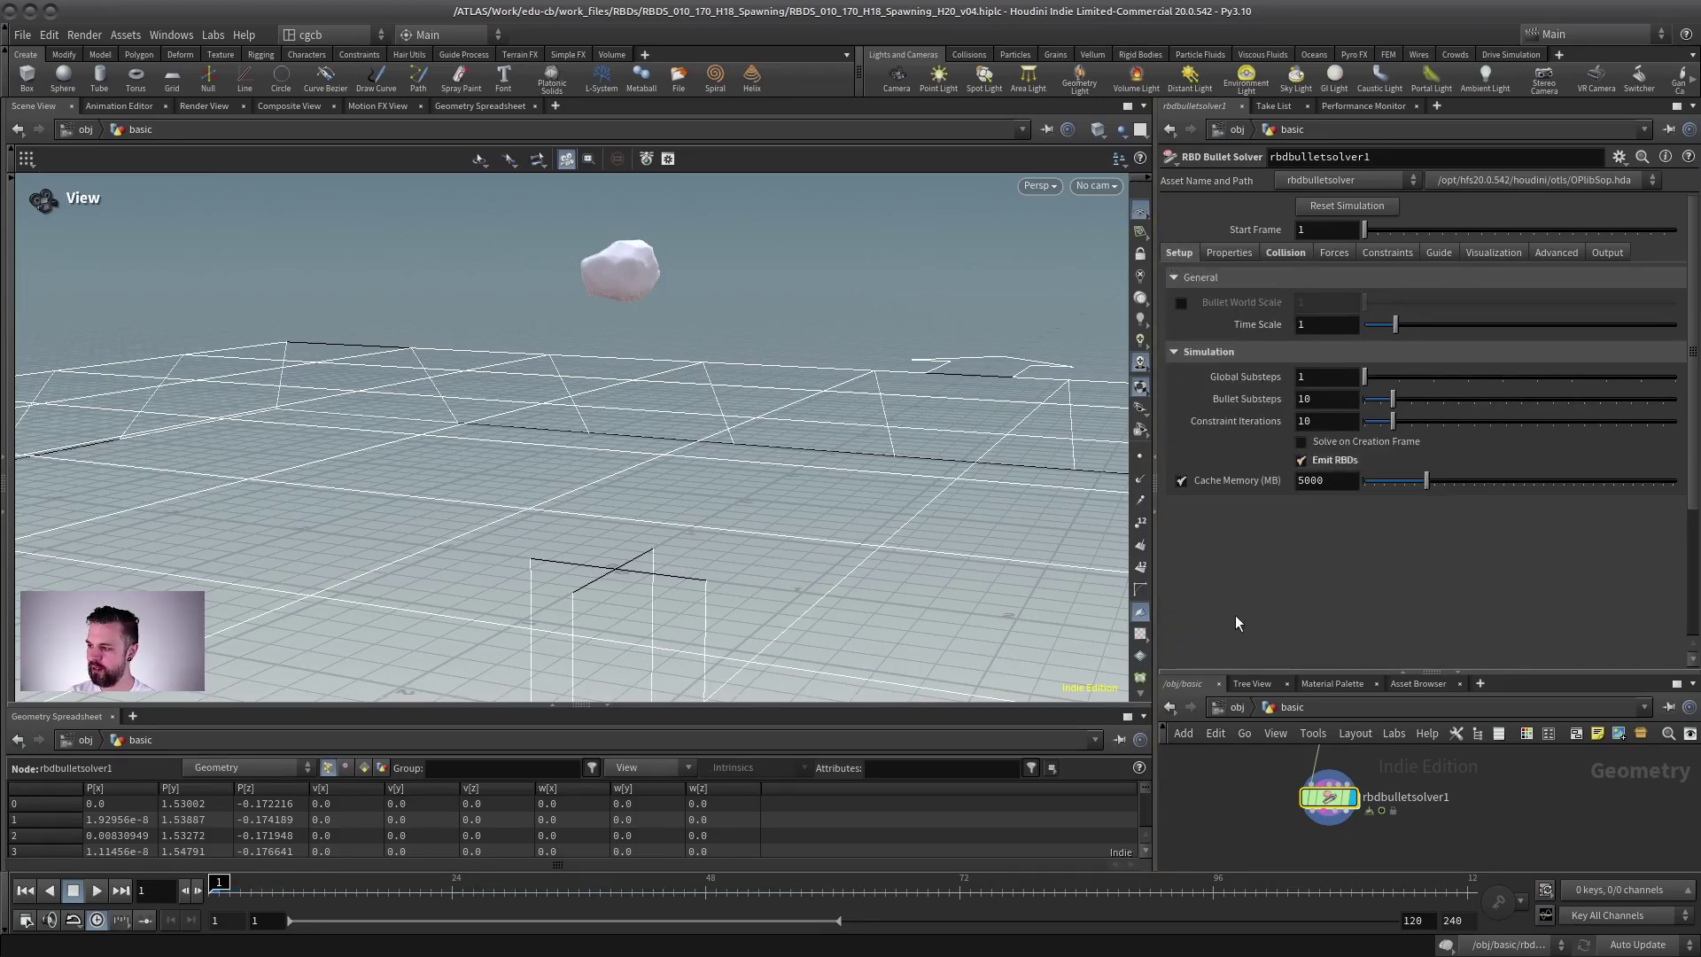
pyautogui.click(99, 891)
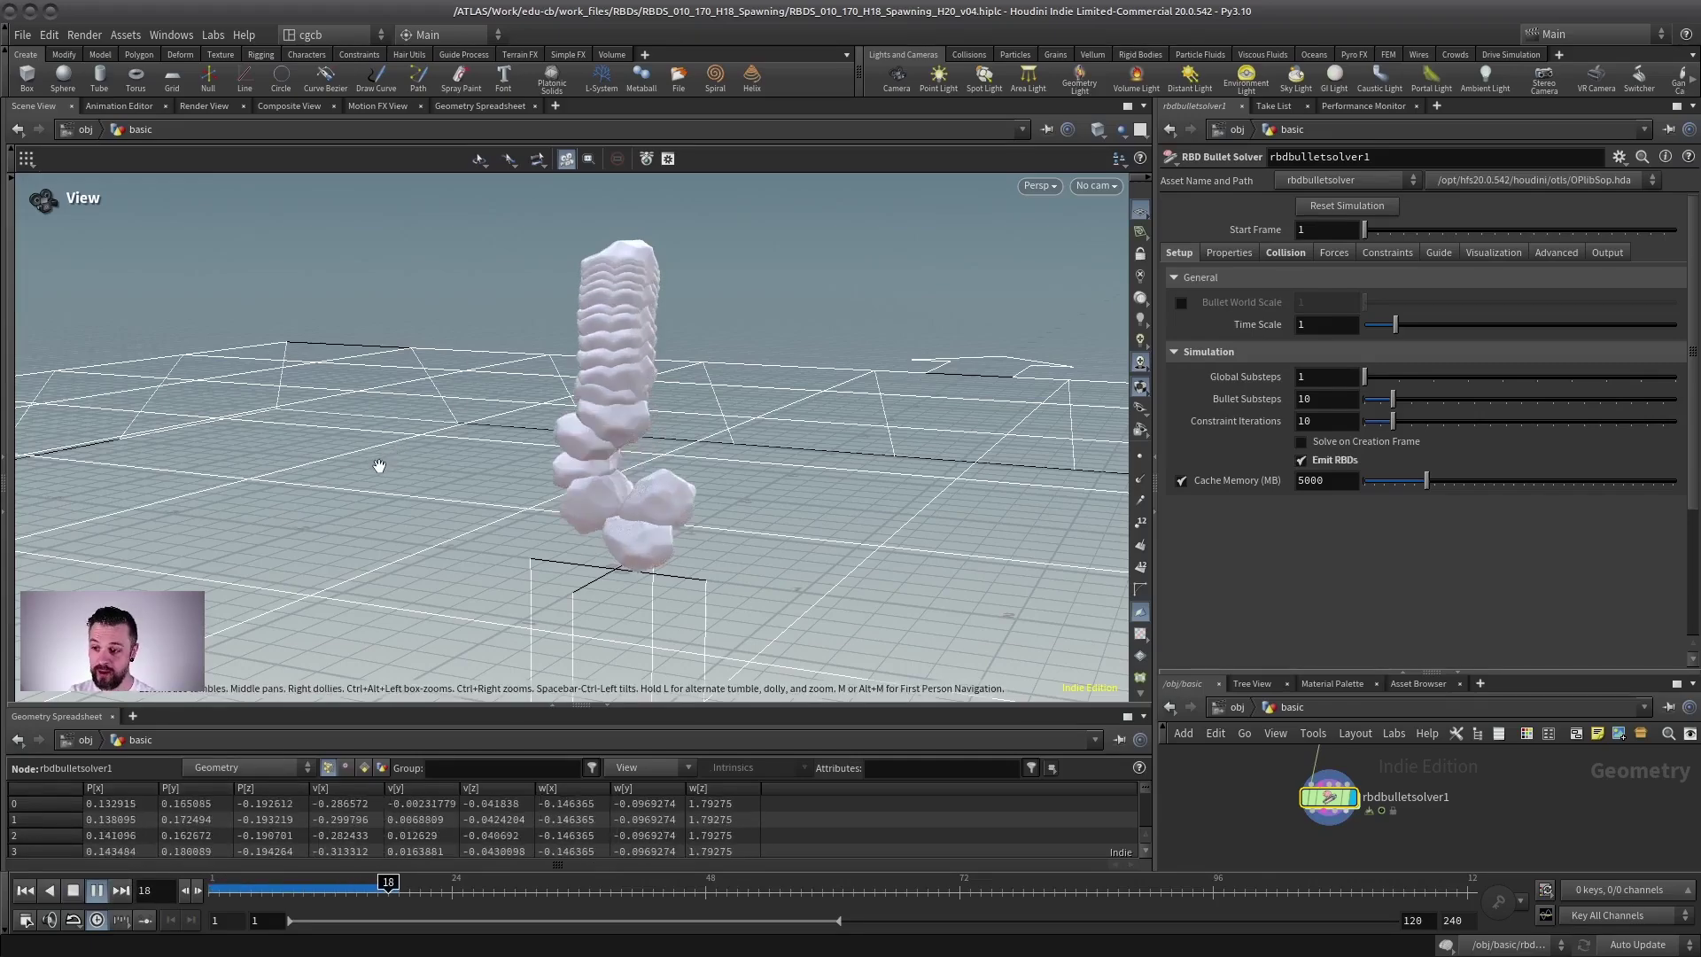
pyautogui.click(98, 891)
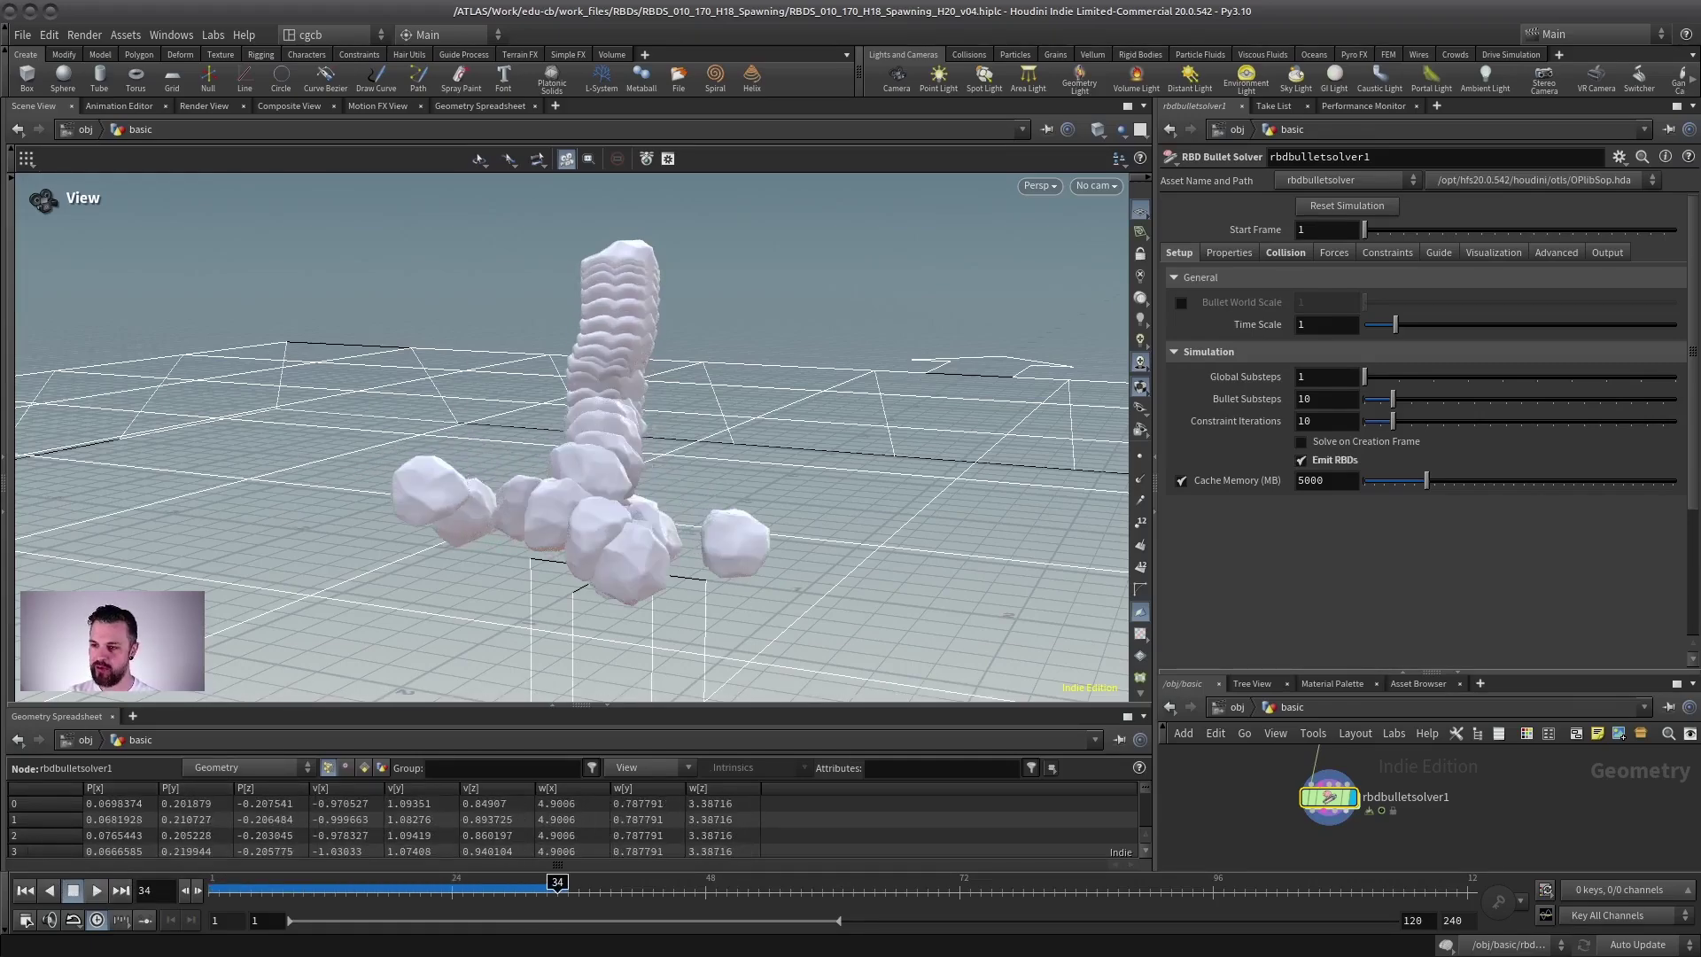
# Replay the simulation, inspect the column of emitted rocks from several angles, and return to the first frame.
pyautogui.click(26, 892)
pyautogui.click(97, 891)
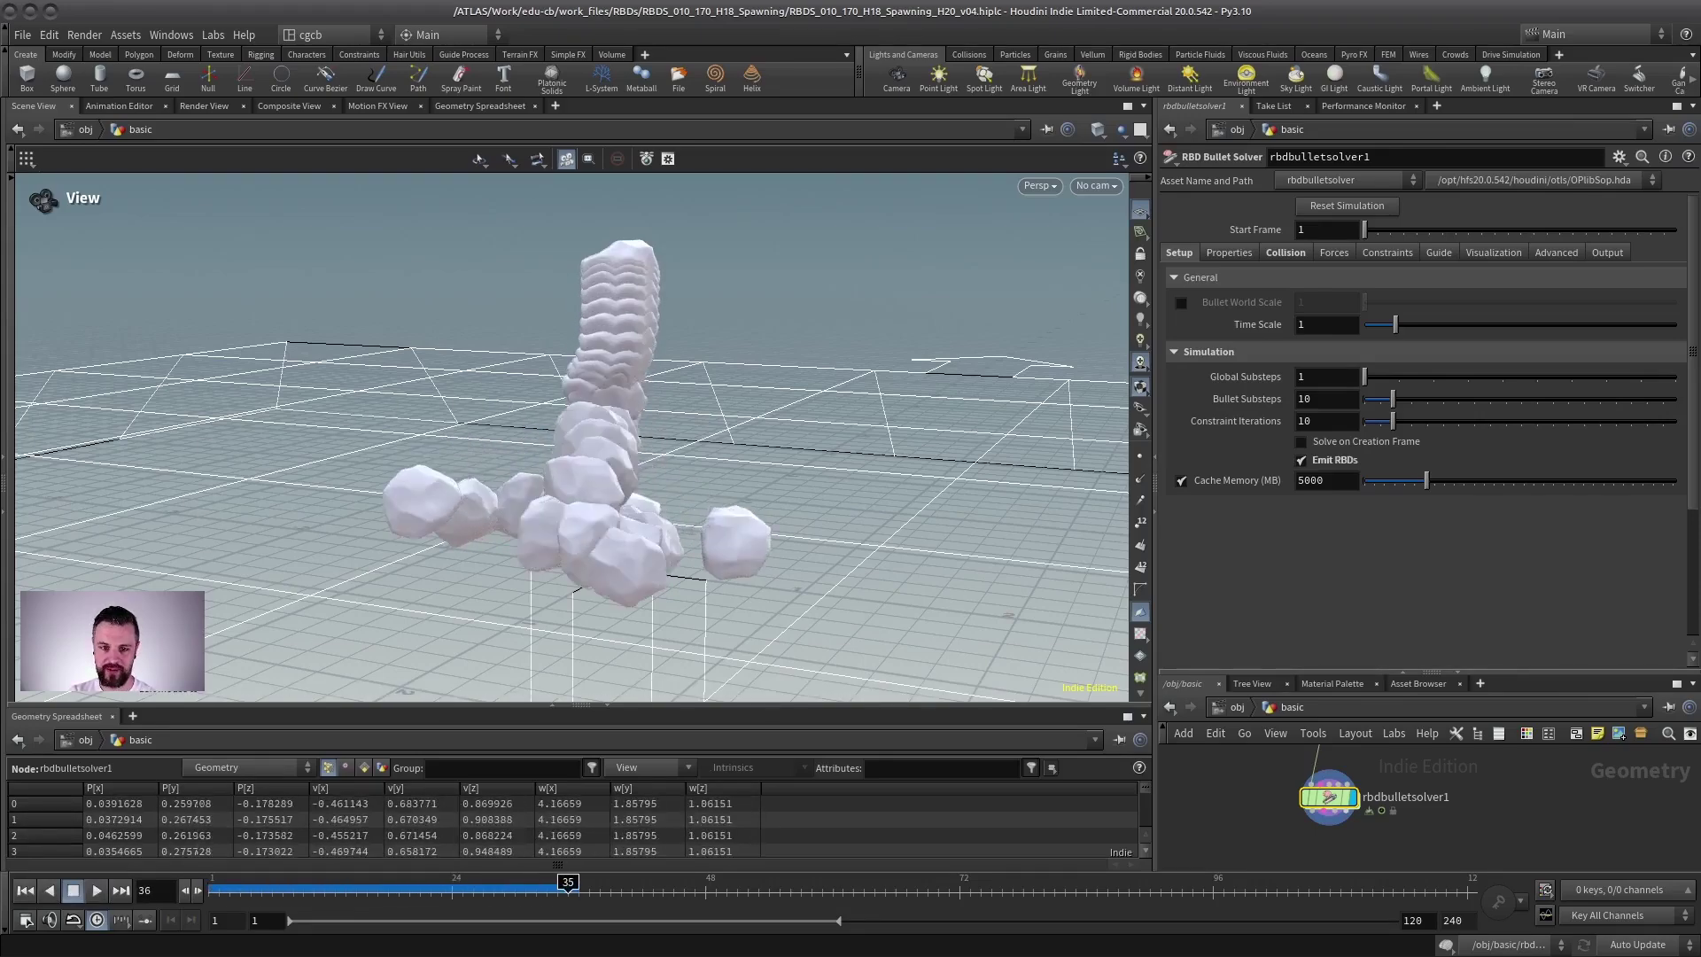
pyautogui.press('Up')
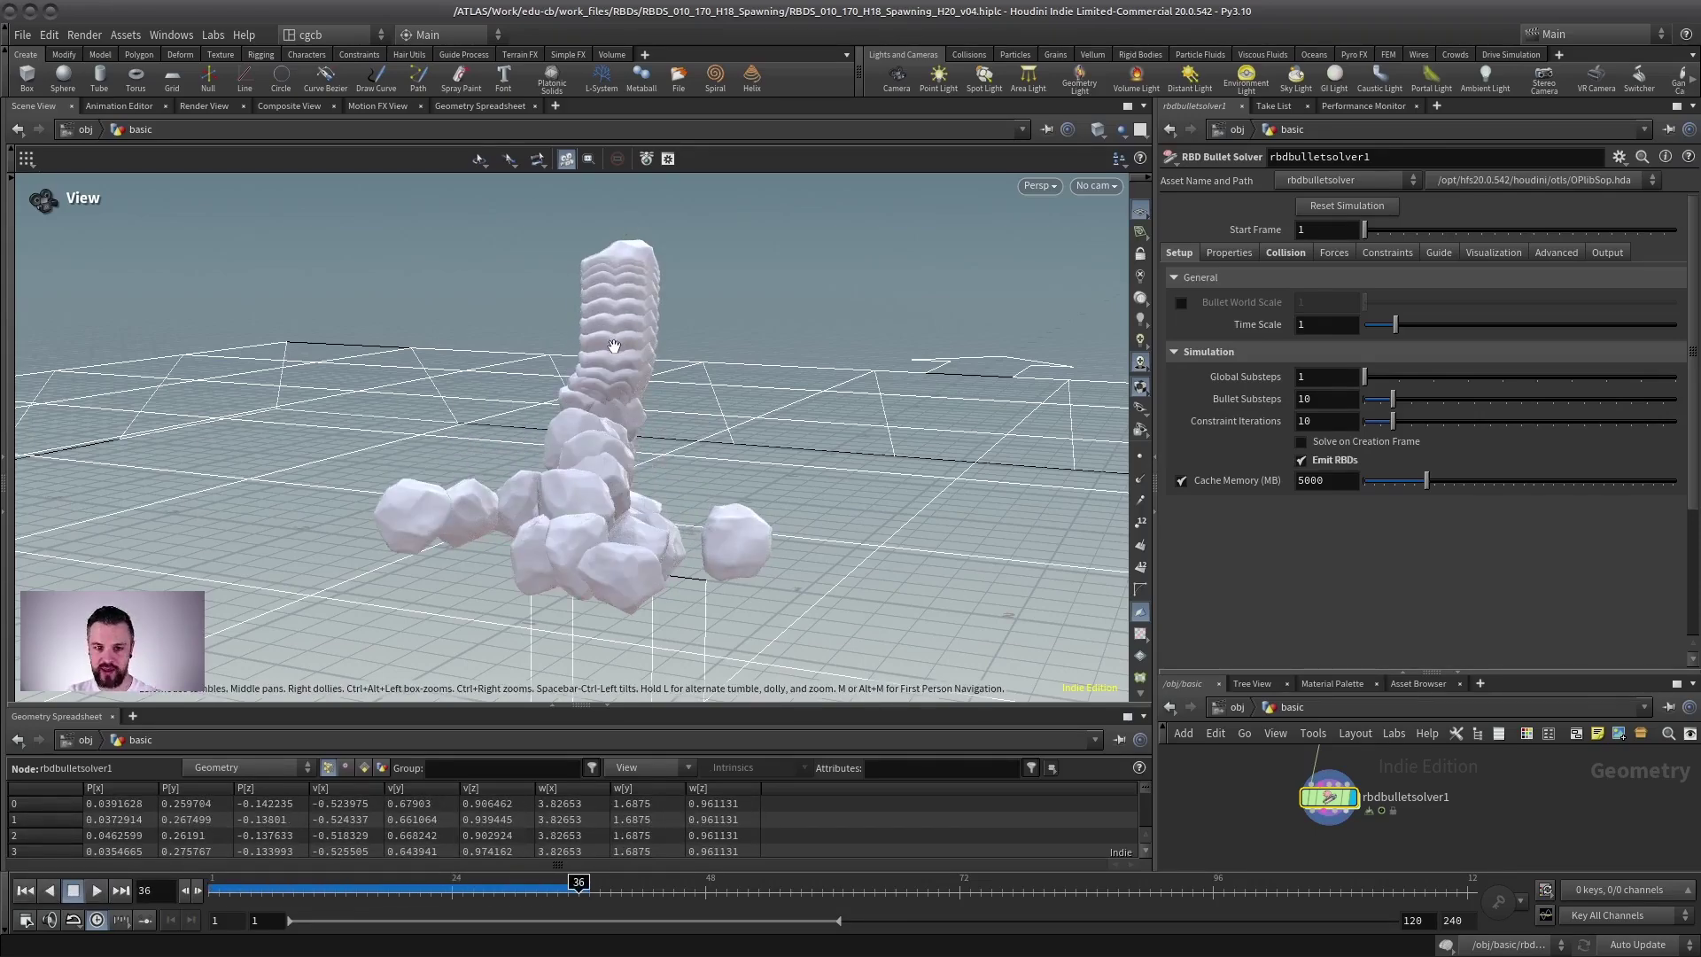
pyautogui.moveTo(577, 384); pyautogui.dragTo(525, 384)
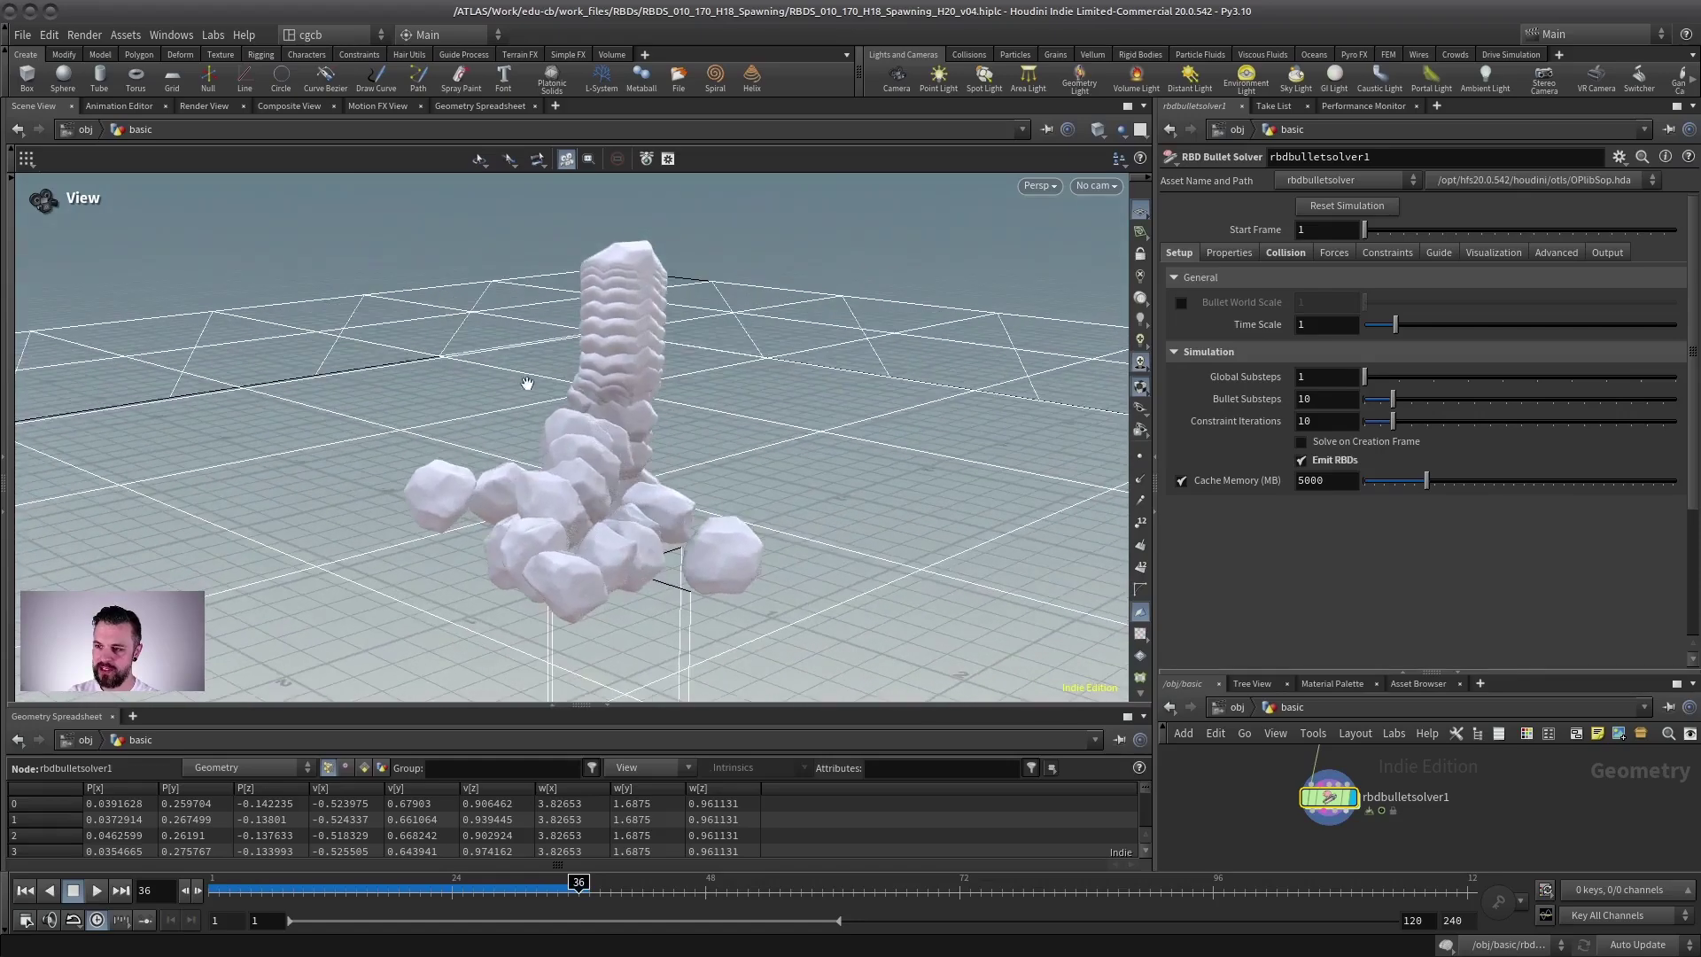
pyautogui.moveTo(525, 384); pyautogui.dragTo(548, 415, button='right')
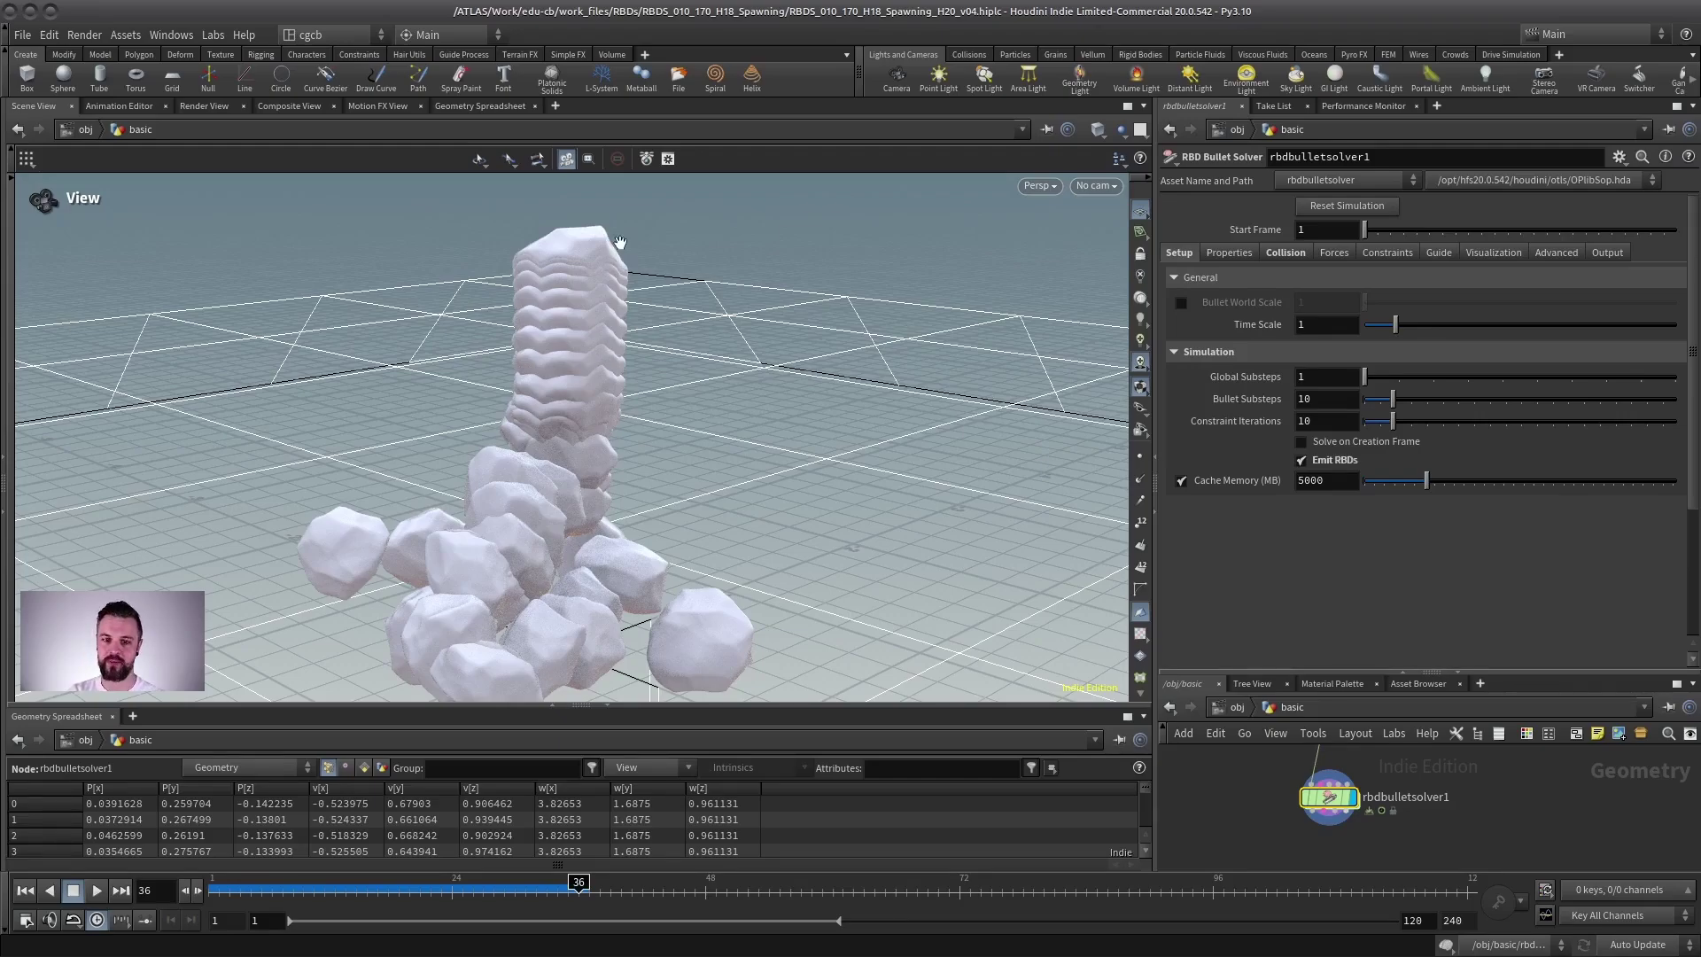
pyautogui.moveTo(442, 474); pyautogui.dragTo(460, 448)
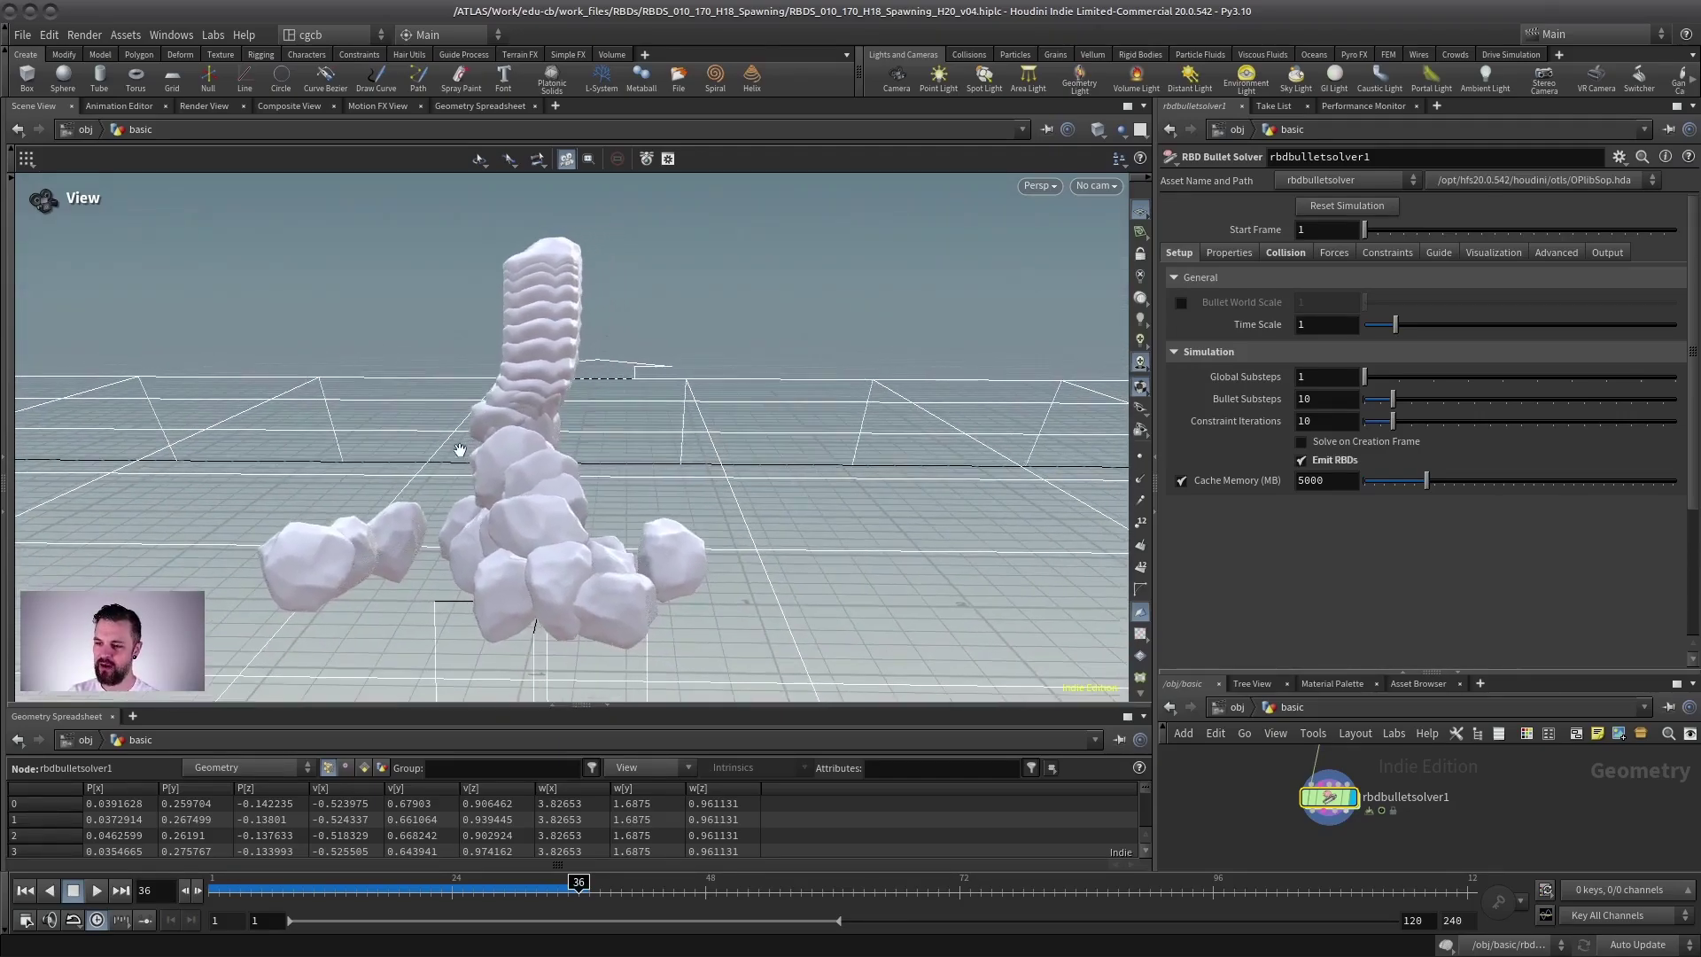
pyautogui.click(95, 893)
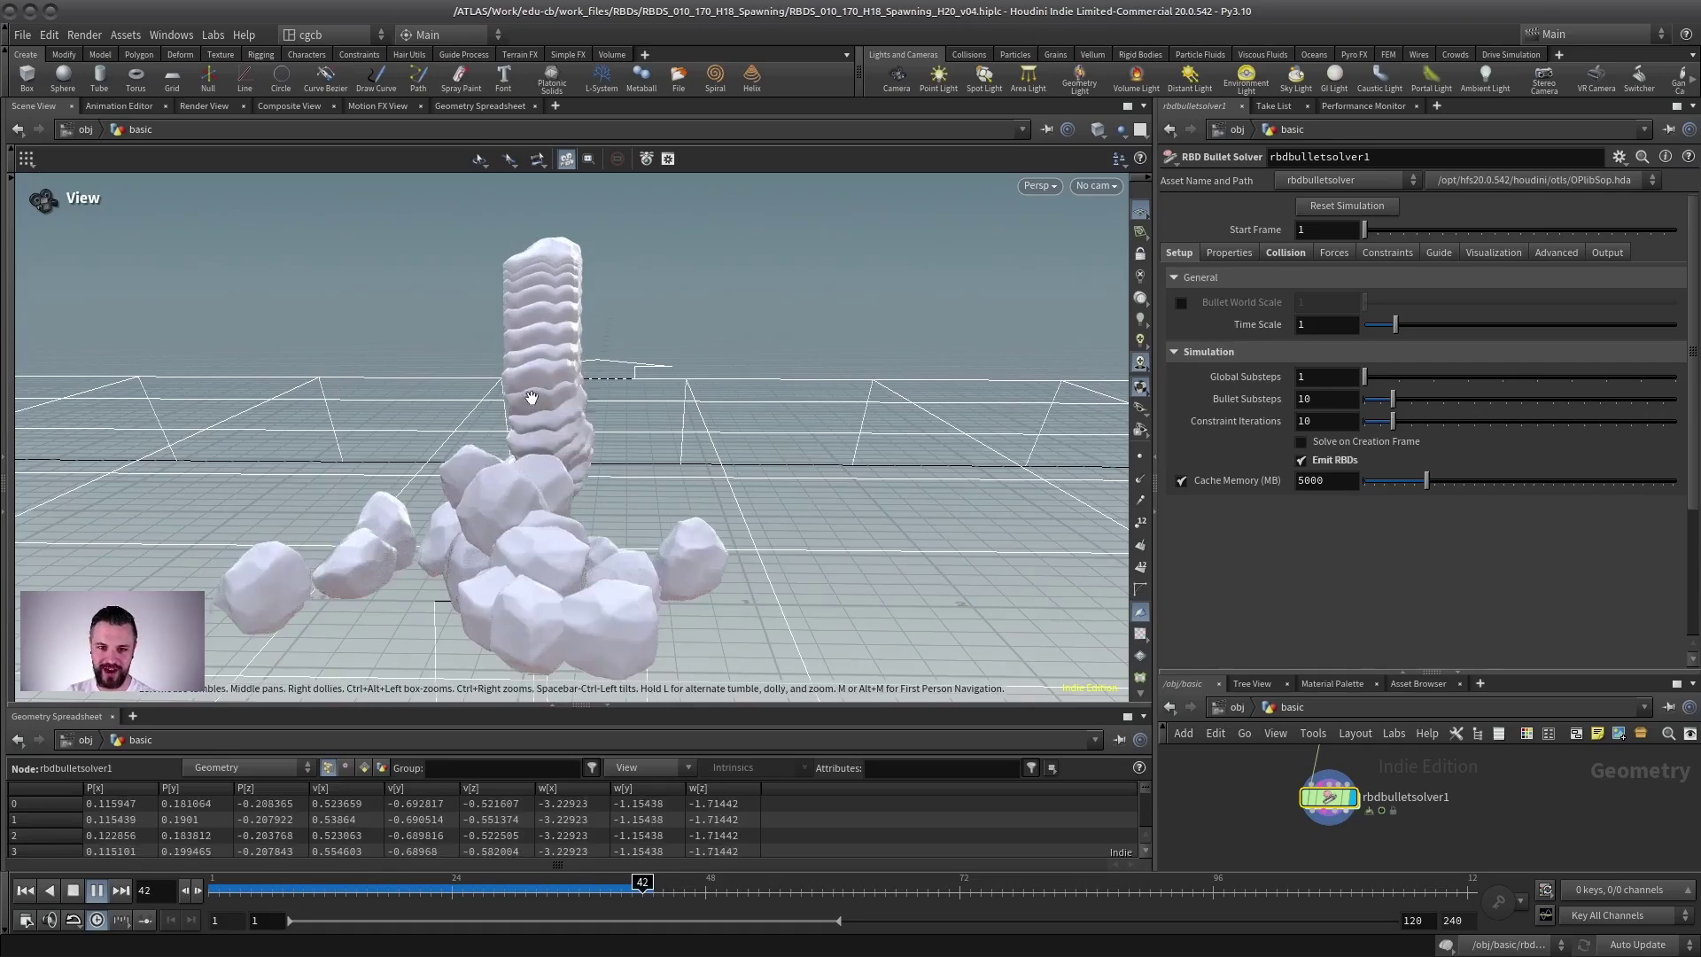
pyautogui.moveTo(584, 483); pyautogui.dragTo(525, 454)
pyautogui.click(73, 894)
pyautogui.click(25, 890)
# Move the grid3 node closer to the rock network and display it.
pyautogui.moveTo(1294, 673); pyautogui.dragTo(1311, 421)
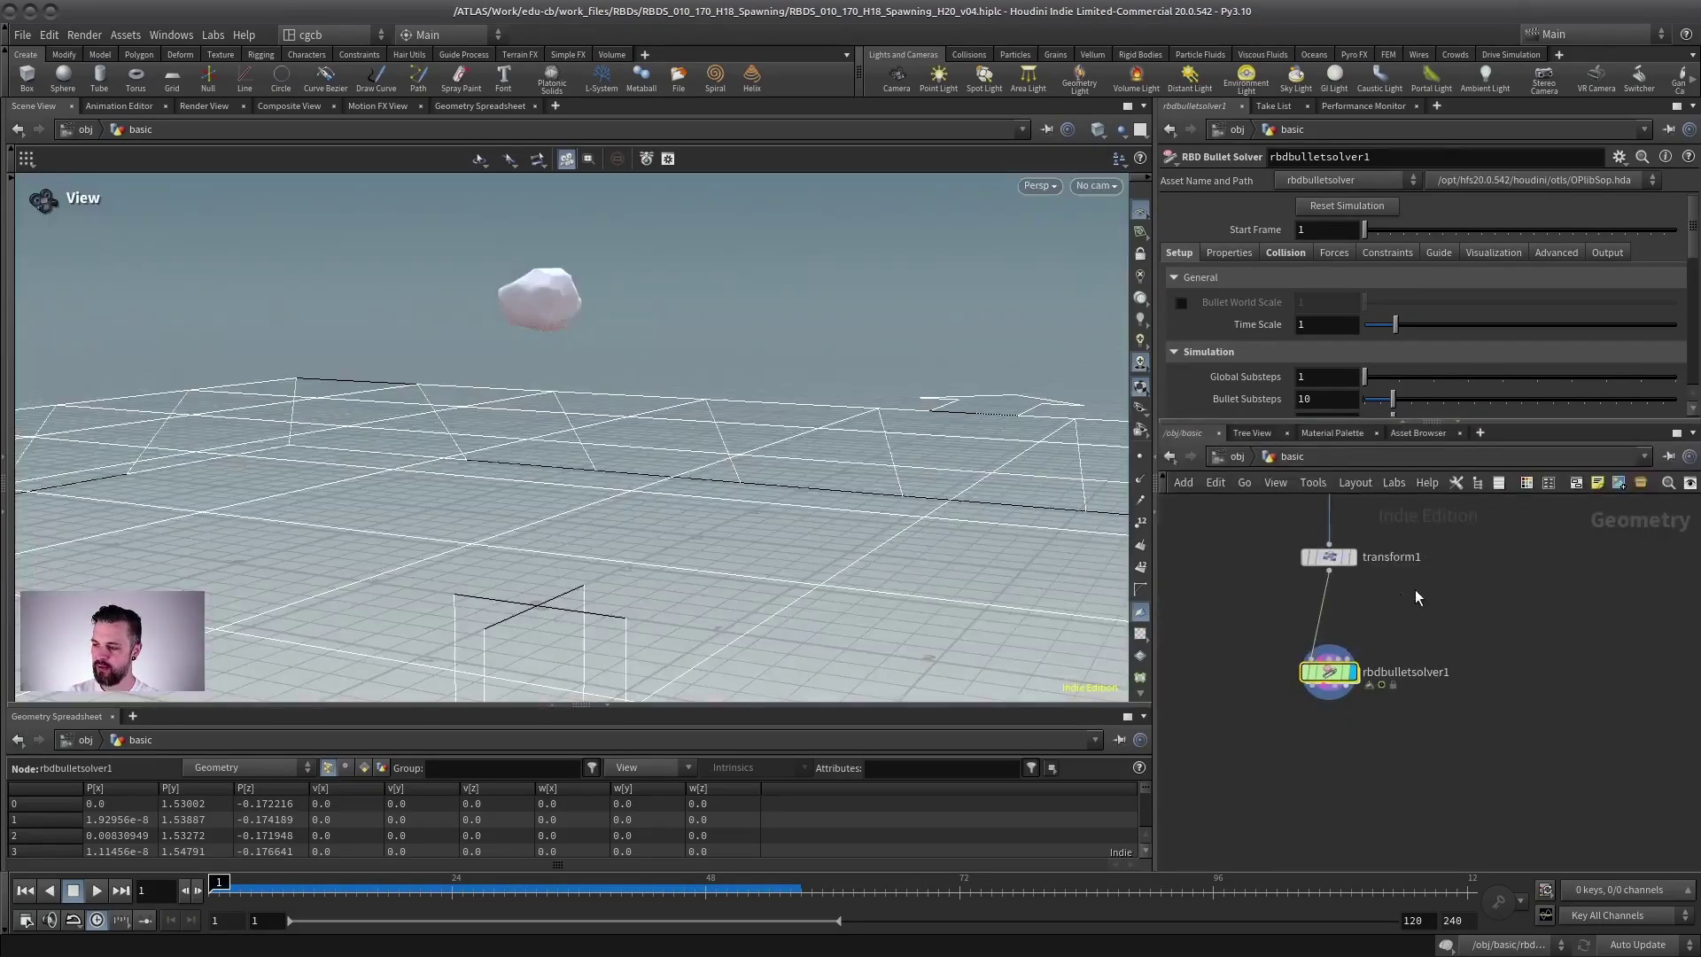
pyautogui.scroll(-3, 1416, 588)
pyautogui.moveTo(1369, 576); pyautogui.dragTo(1281, 682, button='middle')
pyautogui.moveTo(569, 440); pyautogui.dragTo(523, 499)
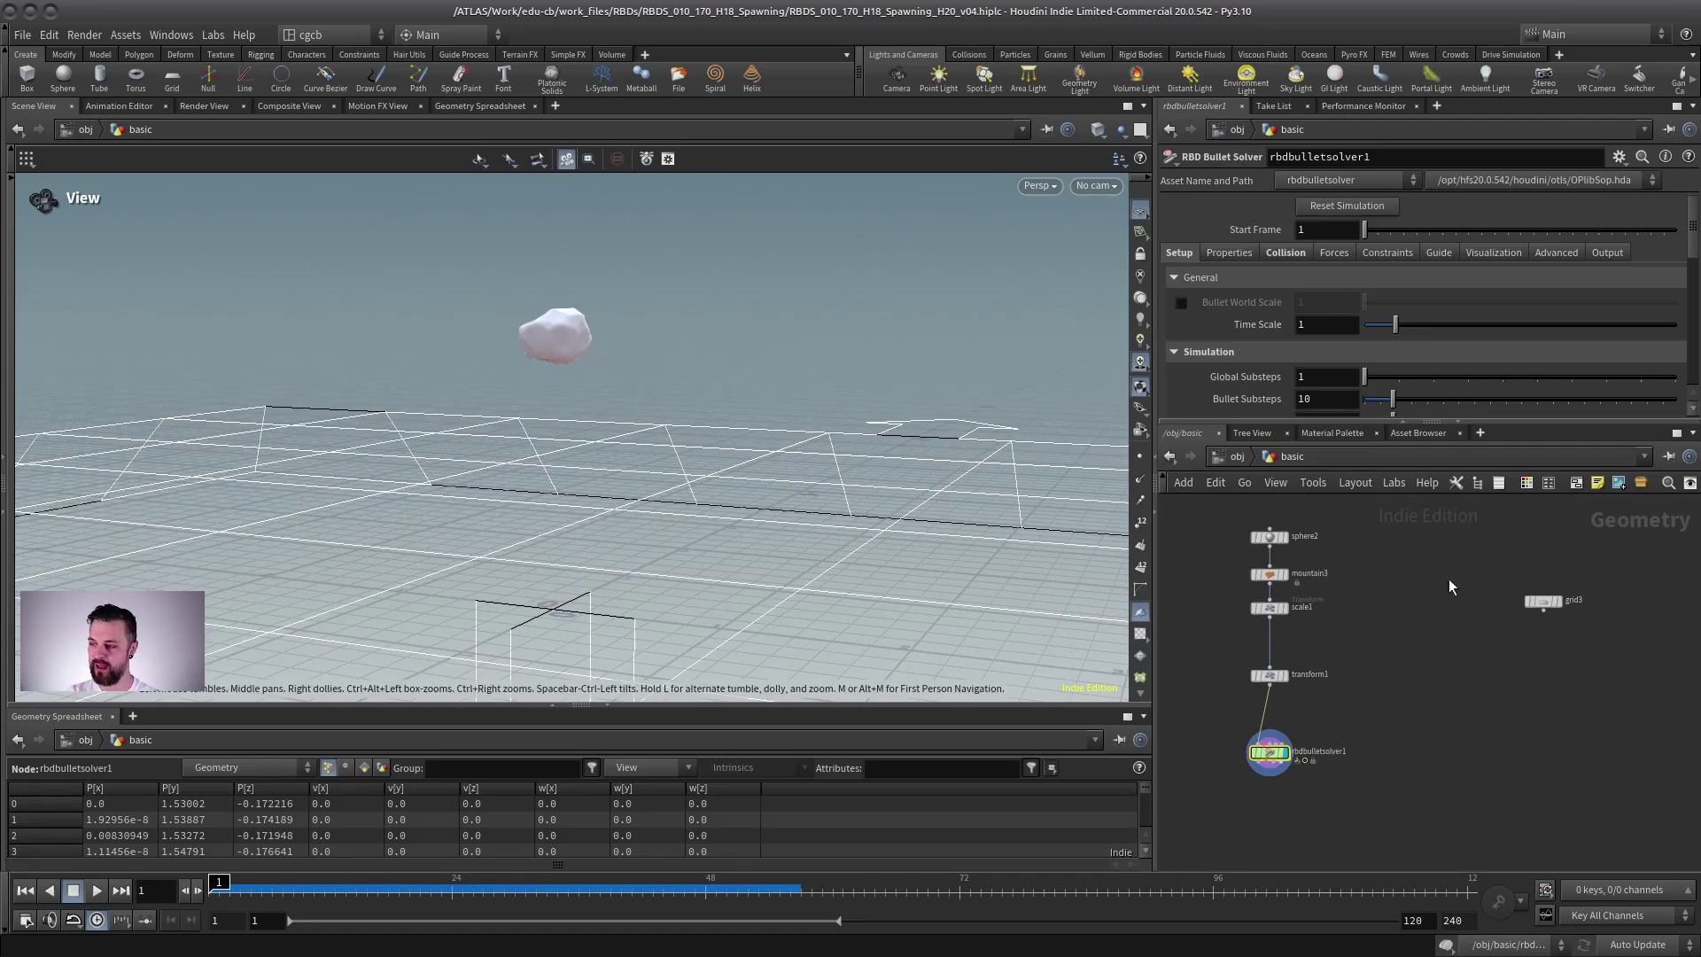
pyautogui.scroll(2, 1431, 629)
pyautogui.moveTo(1556, 611); pyautogui.dragTo(1398, 609)
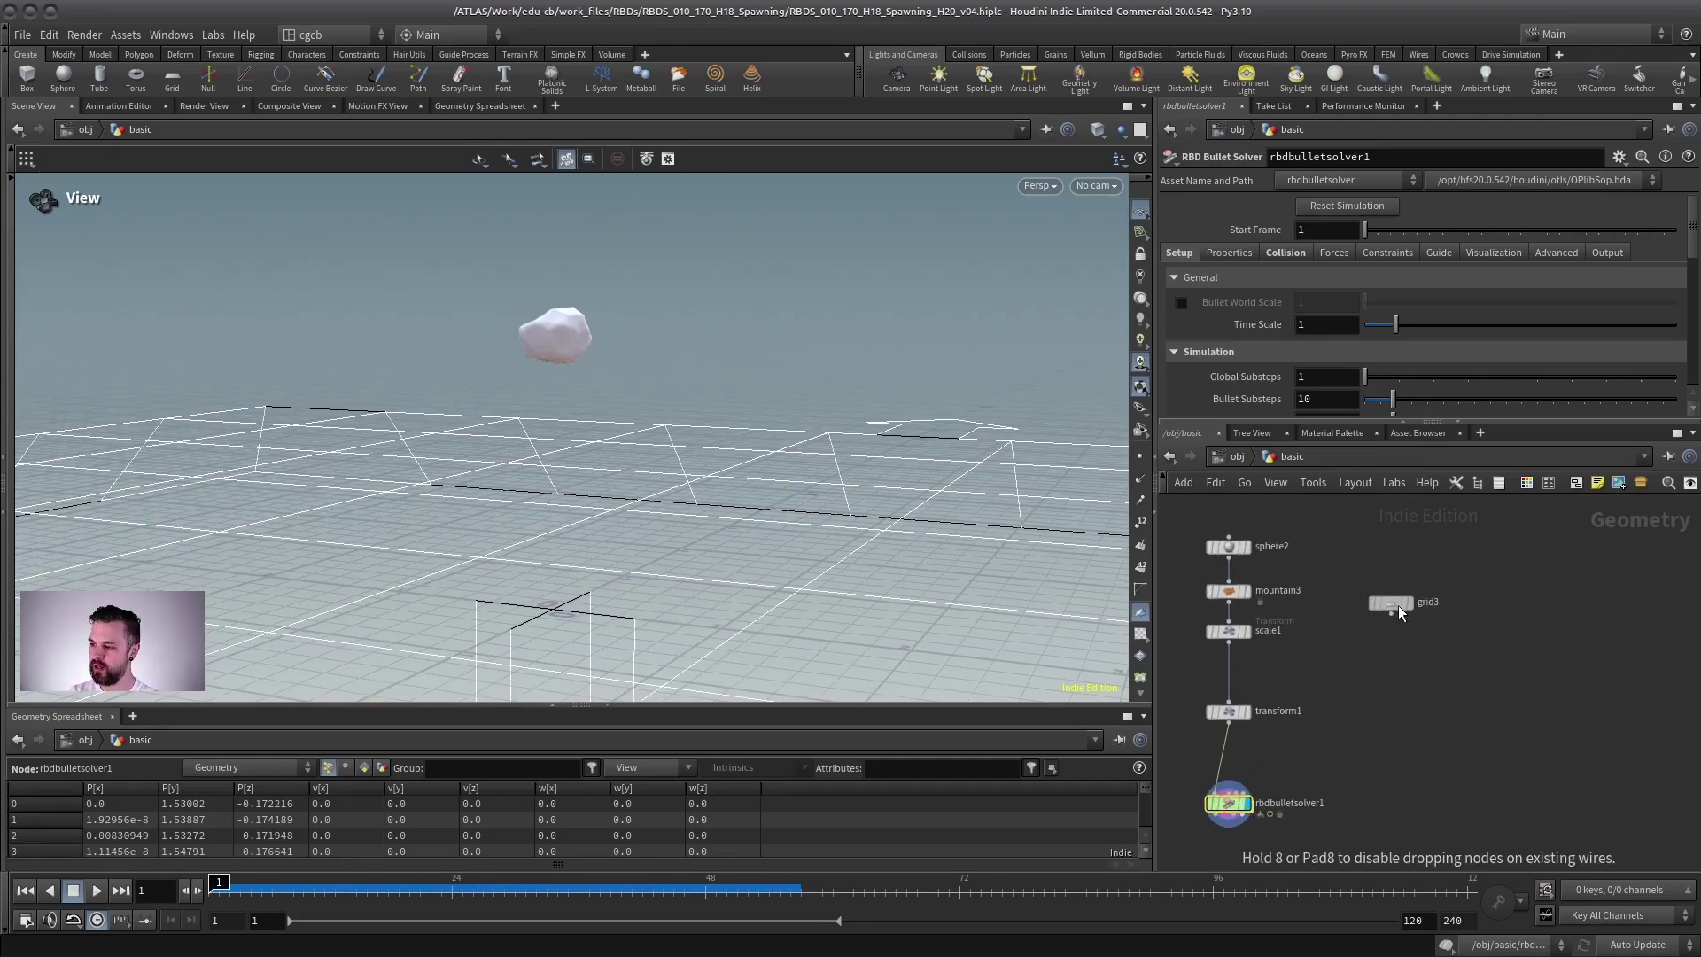
pyautogui.click(1413, 609)
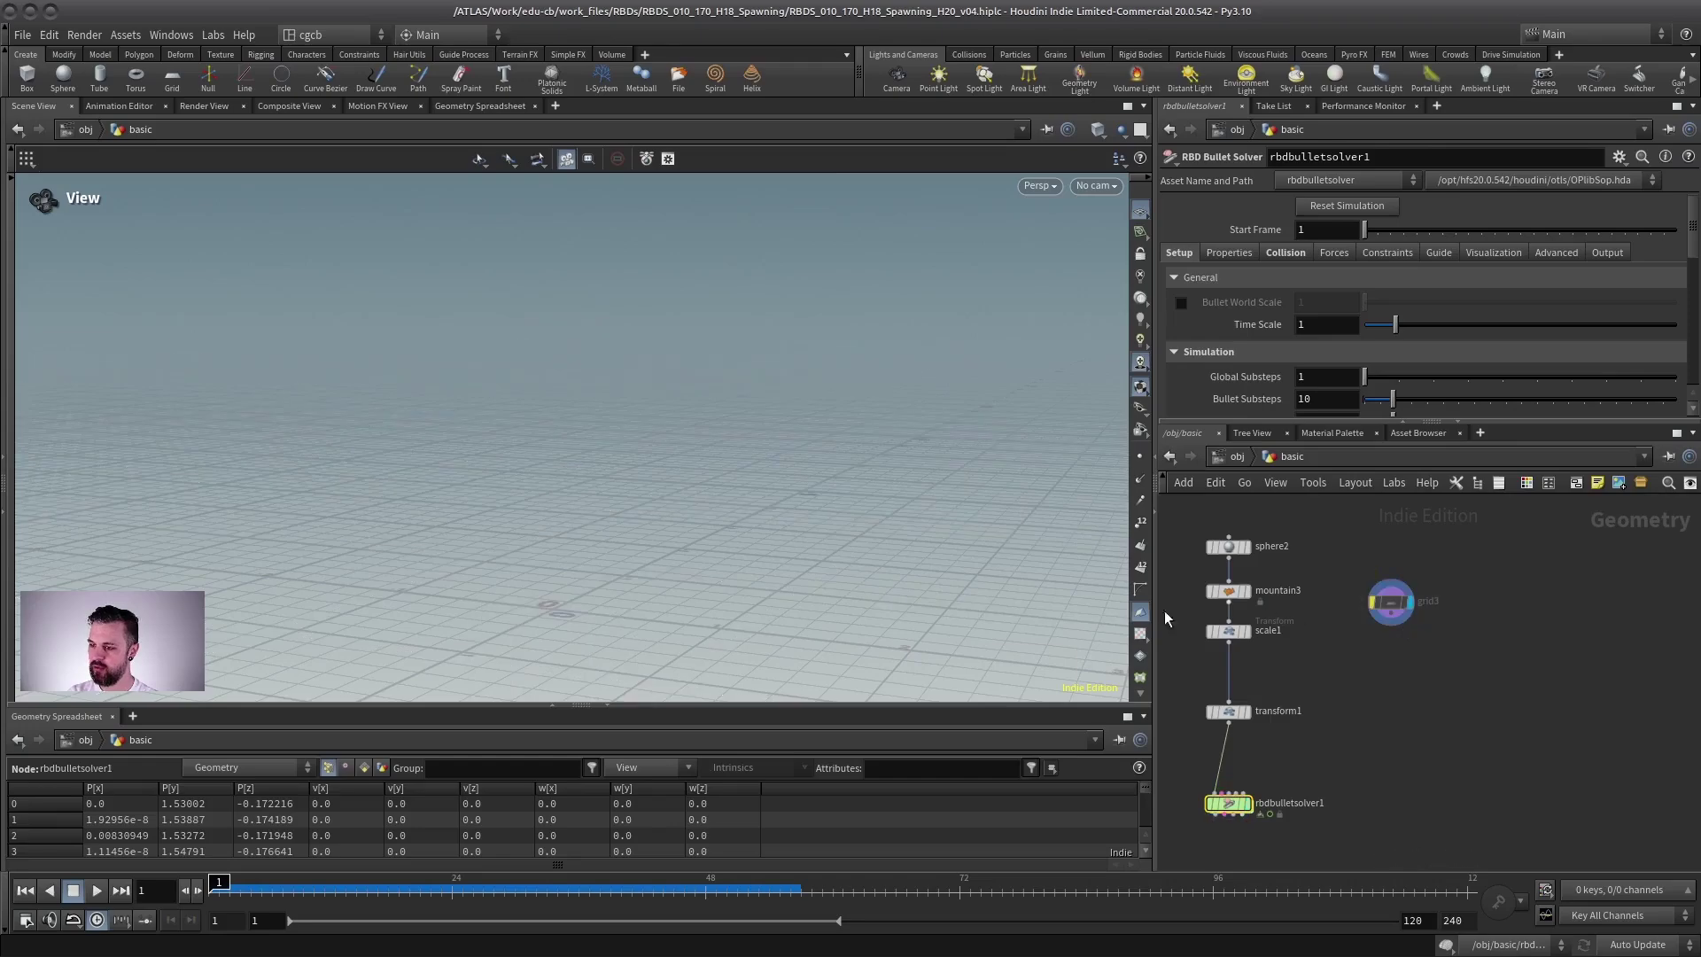
pyautogui.moveTo(946, 531); pyautogui.dragTo(612, 407)
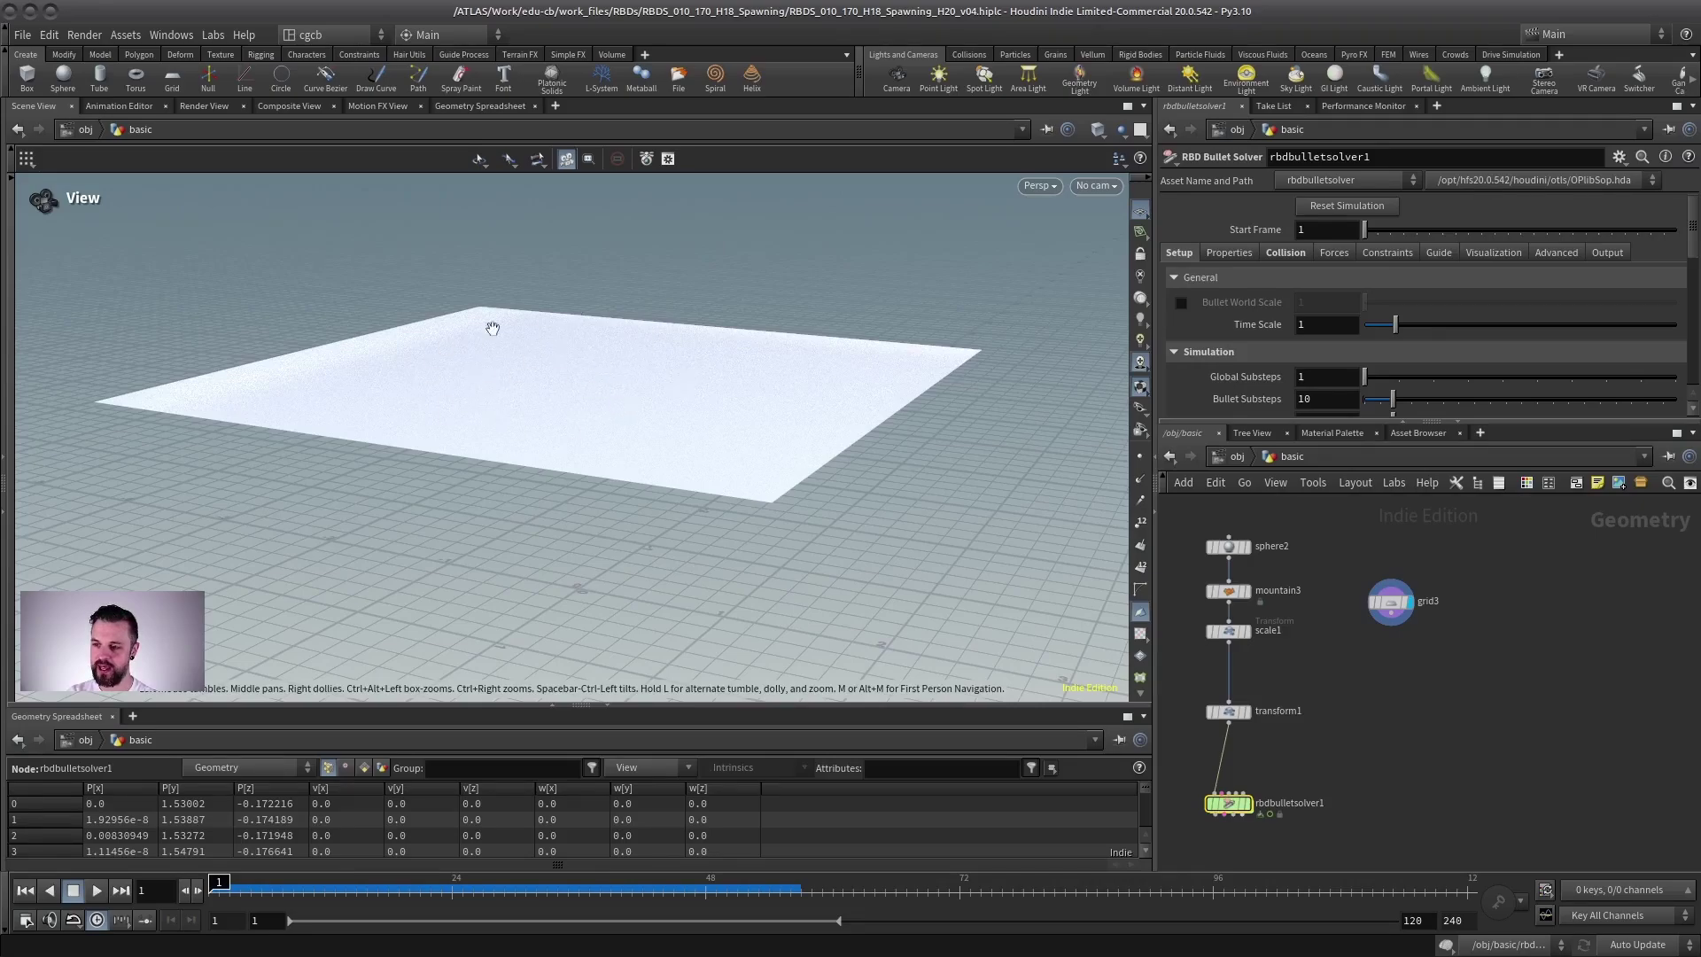
# Append a Scatter node to grid3 with a Force Total Count of 3 and turn on point display.
pyautogui.scroll(2, 1418, 602)
pyautogui.click(1404, 598)
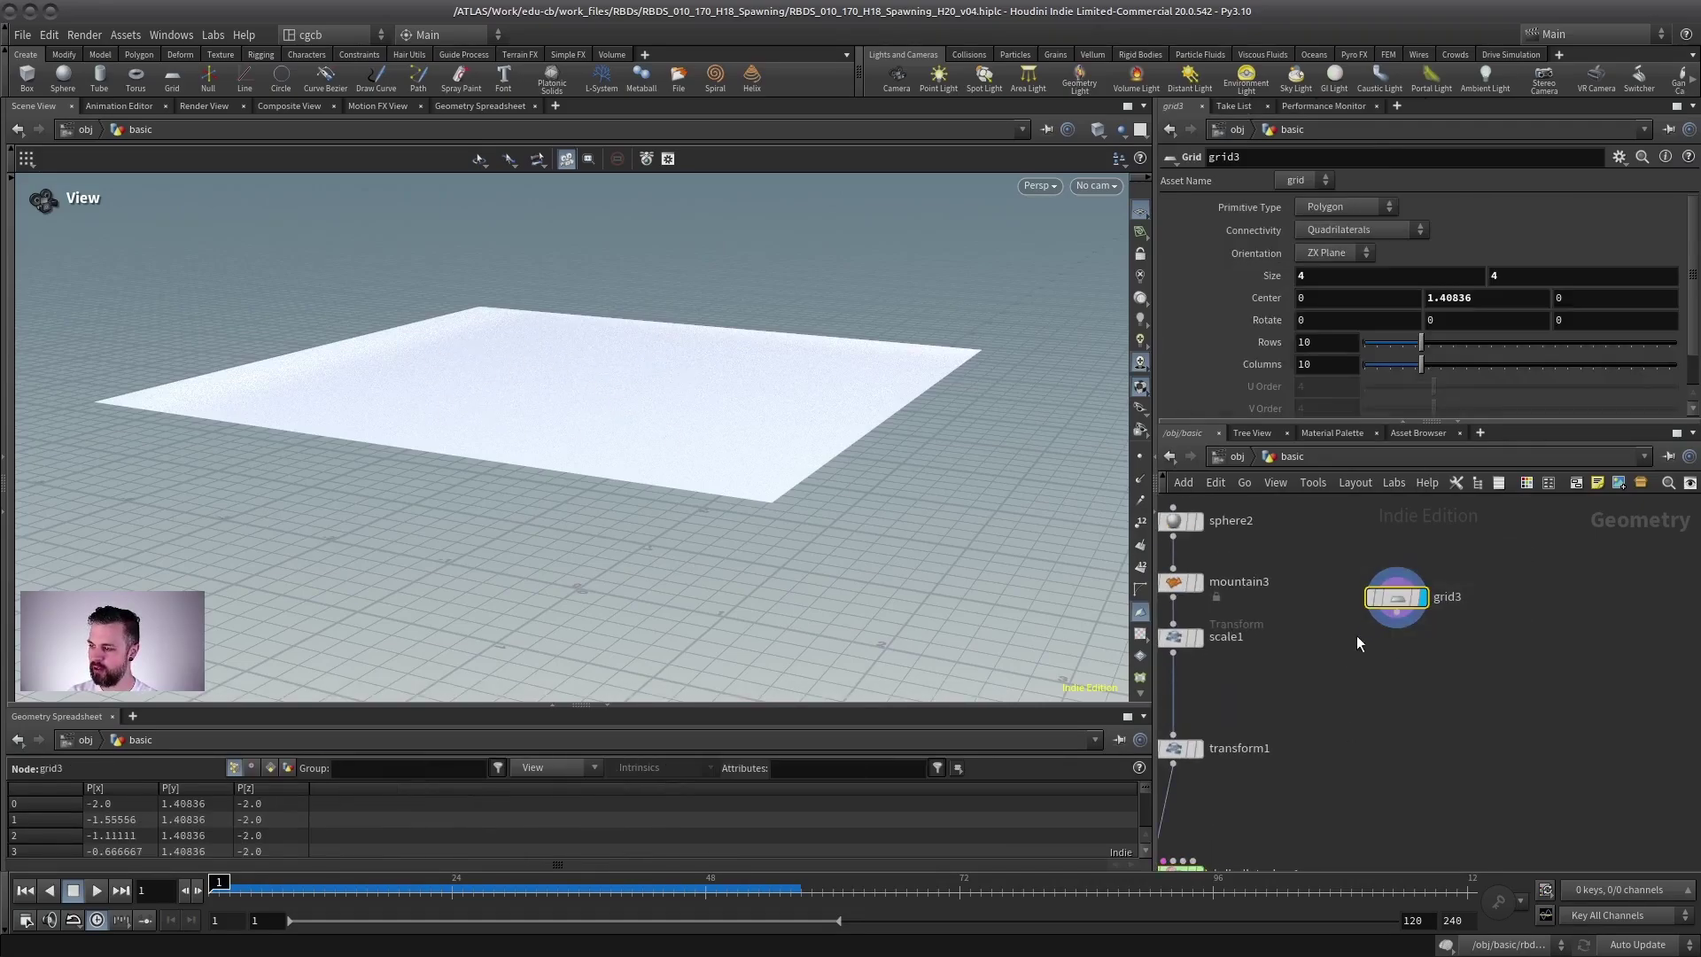
pyautogui.press('Tab')
pyautogui.write('sca')
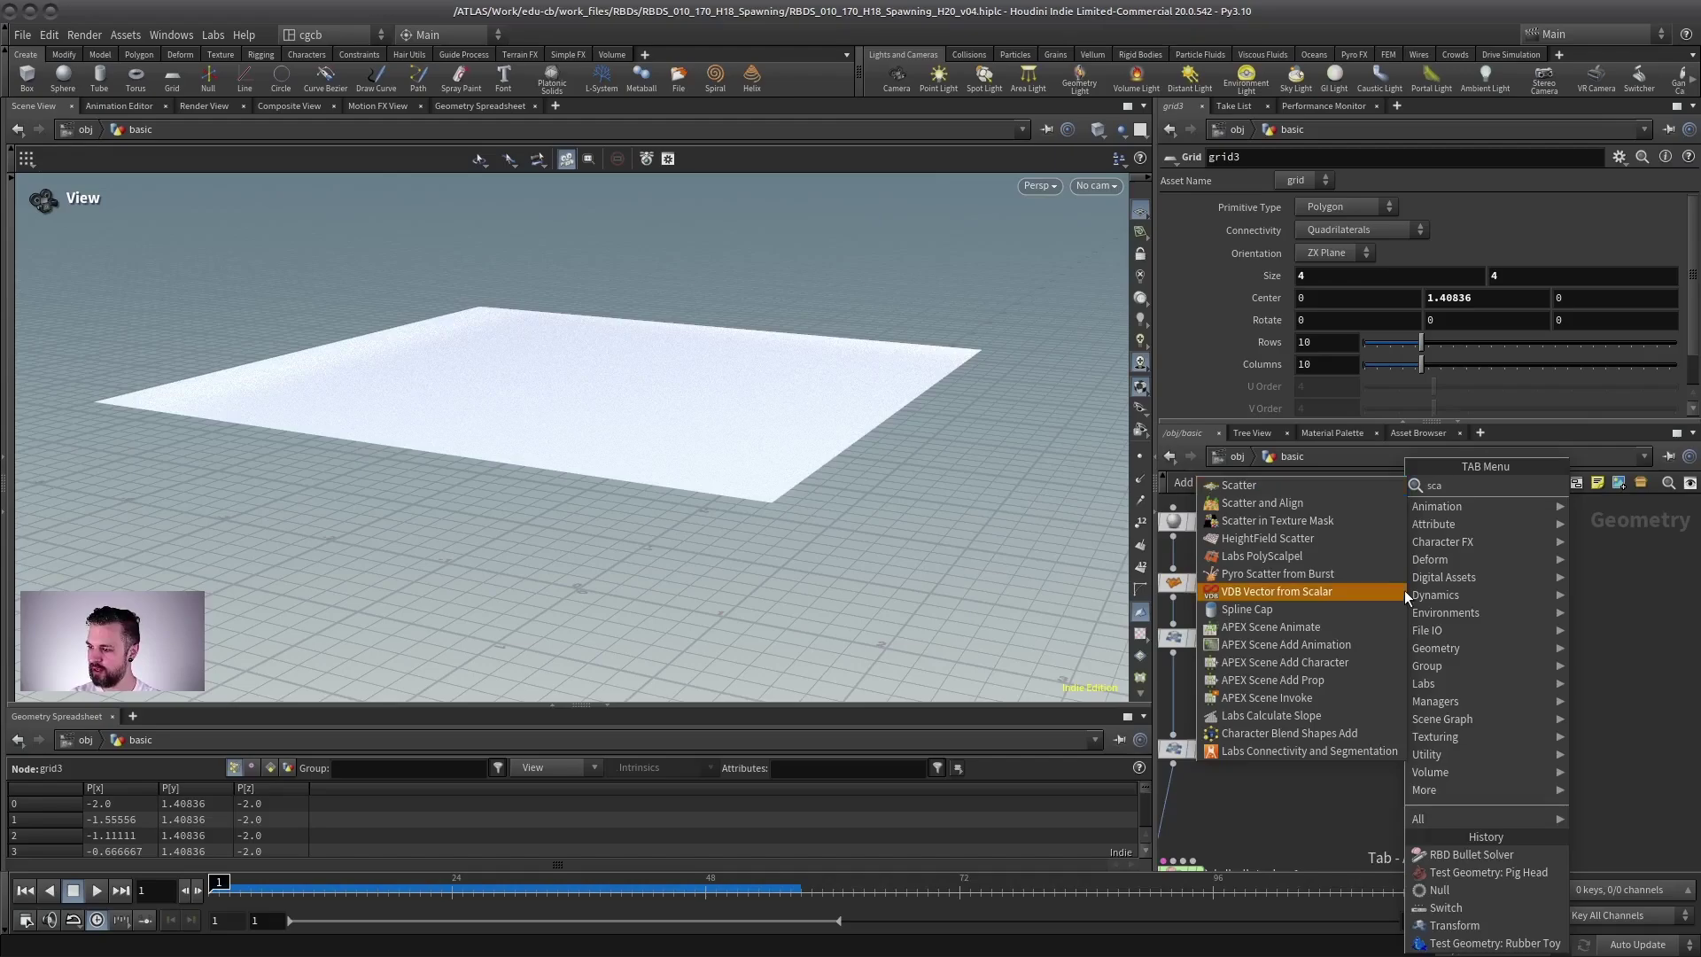
pyautogui.click(1254, 483)
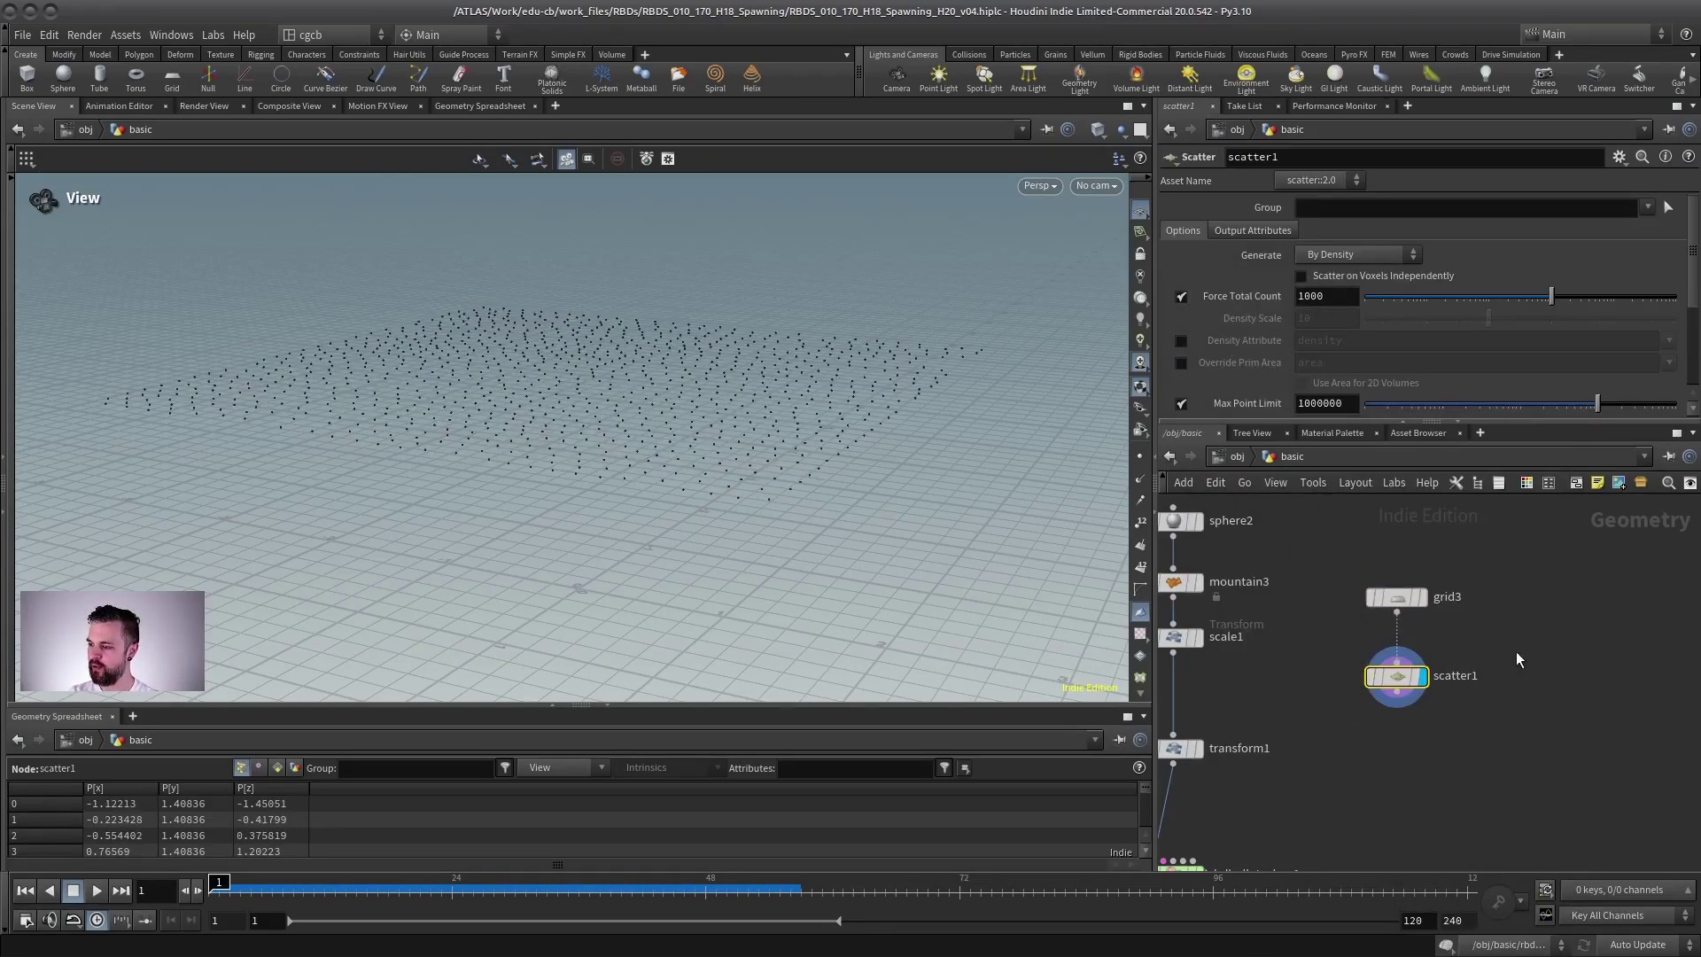
pyautogui.doubleClick(1345, 300)
pyautogui.write('3')
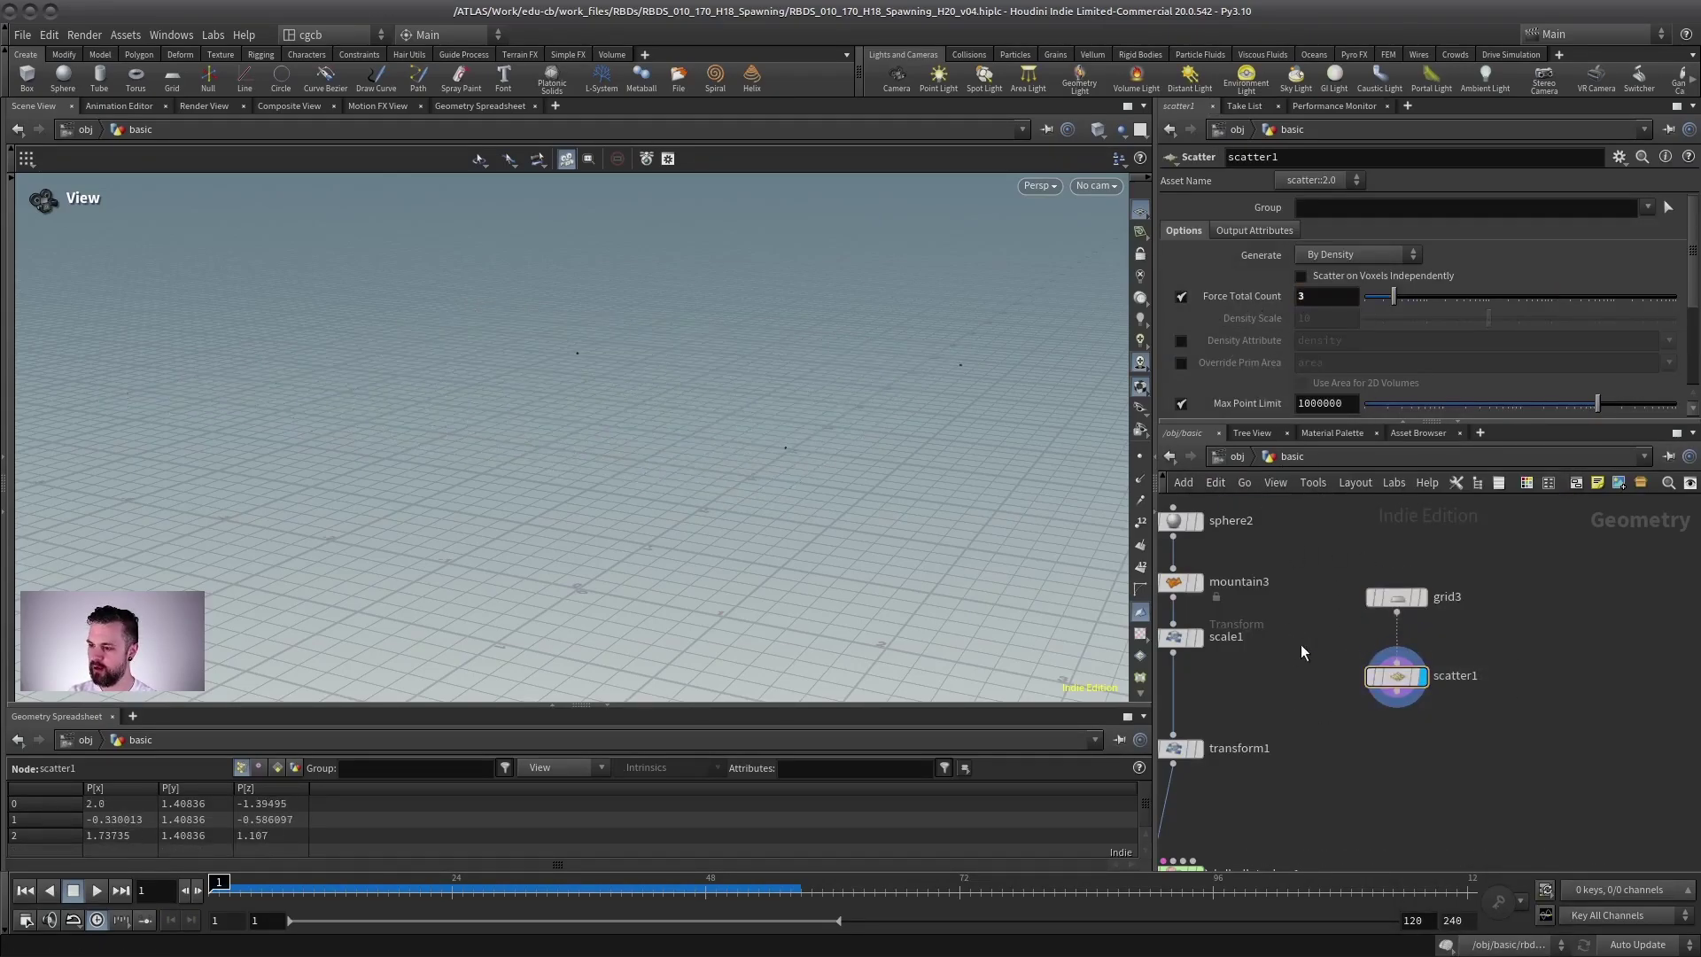
pyautogui.write('l')
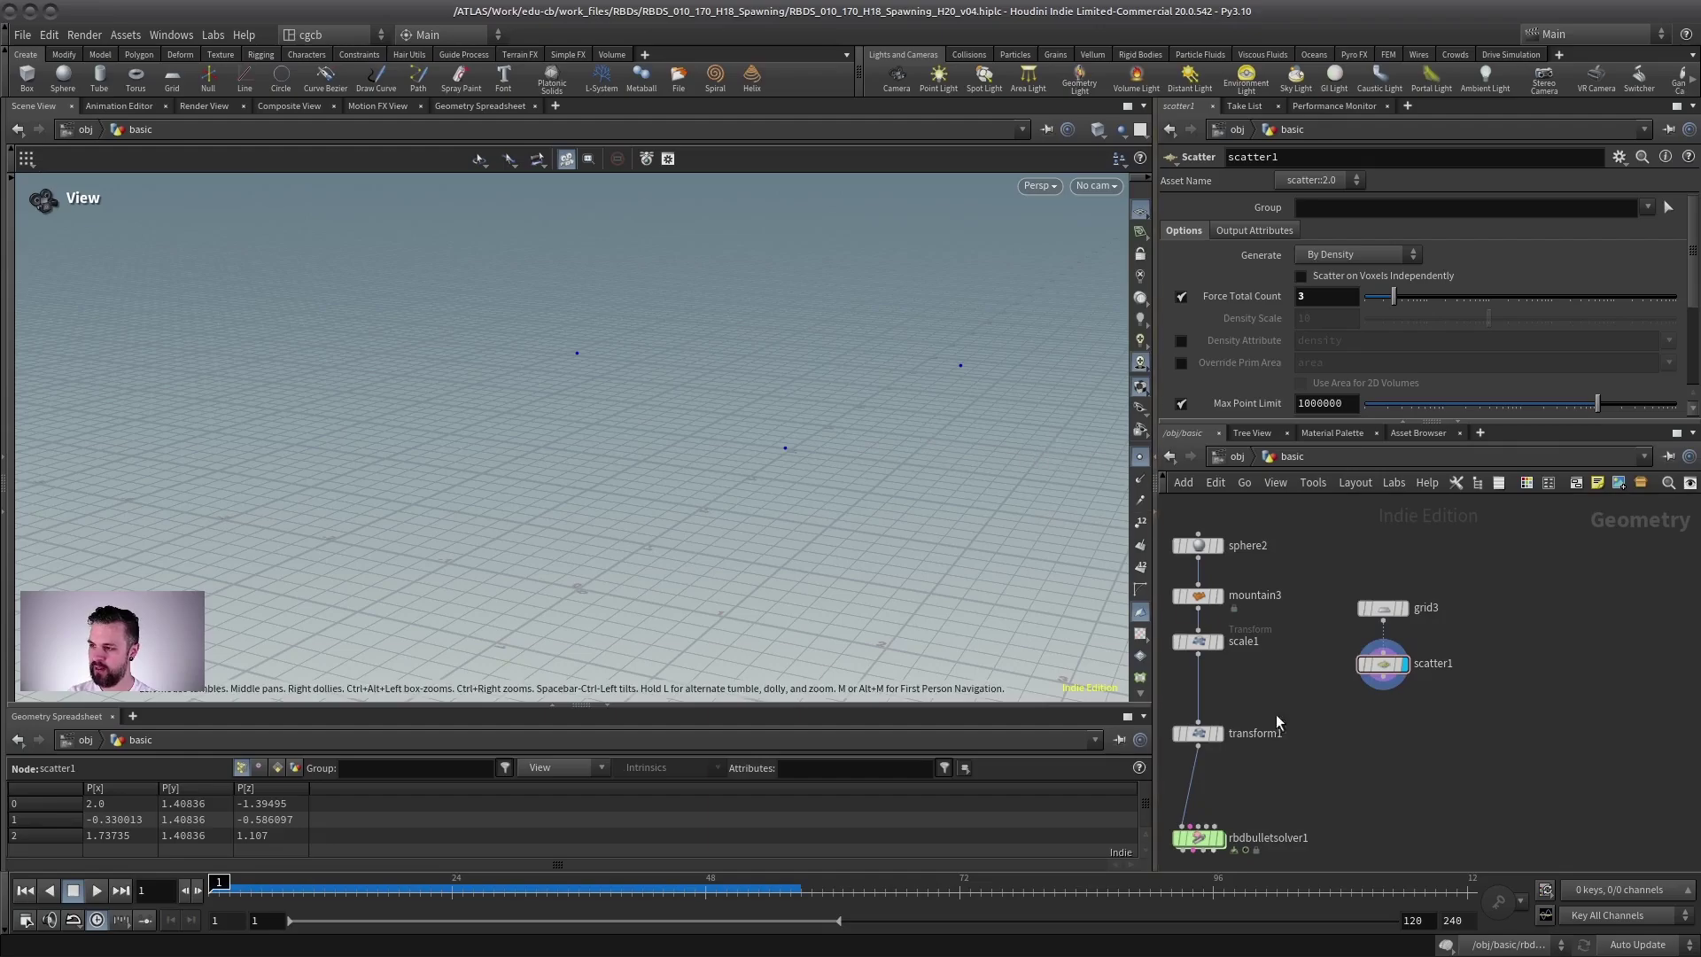
# Insert a Copy to Points node between scale1 and transform1, targeting the scattered points, with Pack and Instance enabled.
pyautogui.scroll(-2, 1285, 700)
pyautogui.moveTo(1235, 681); pyautogui.dragTo(1235, 701)
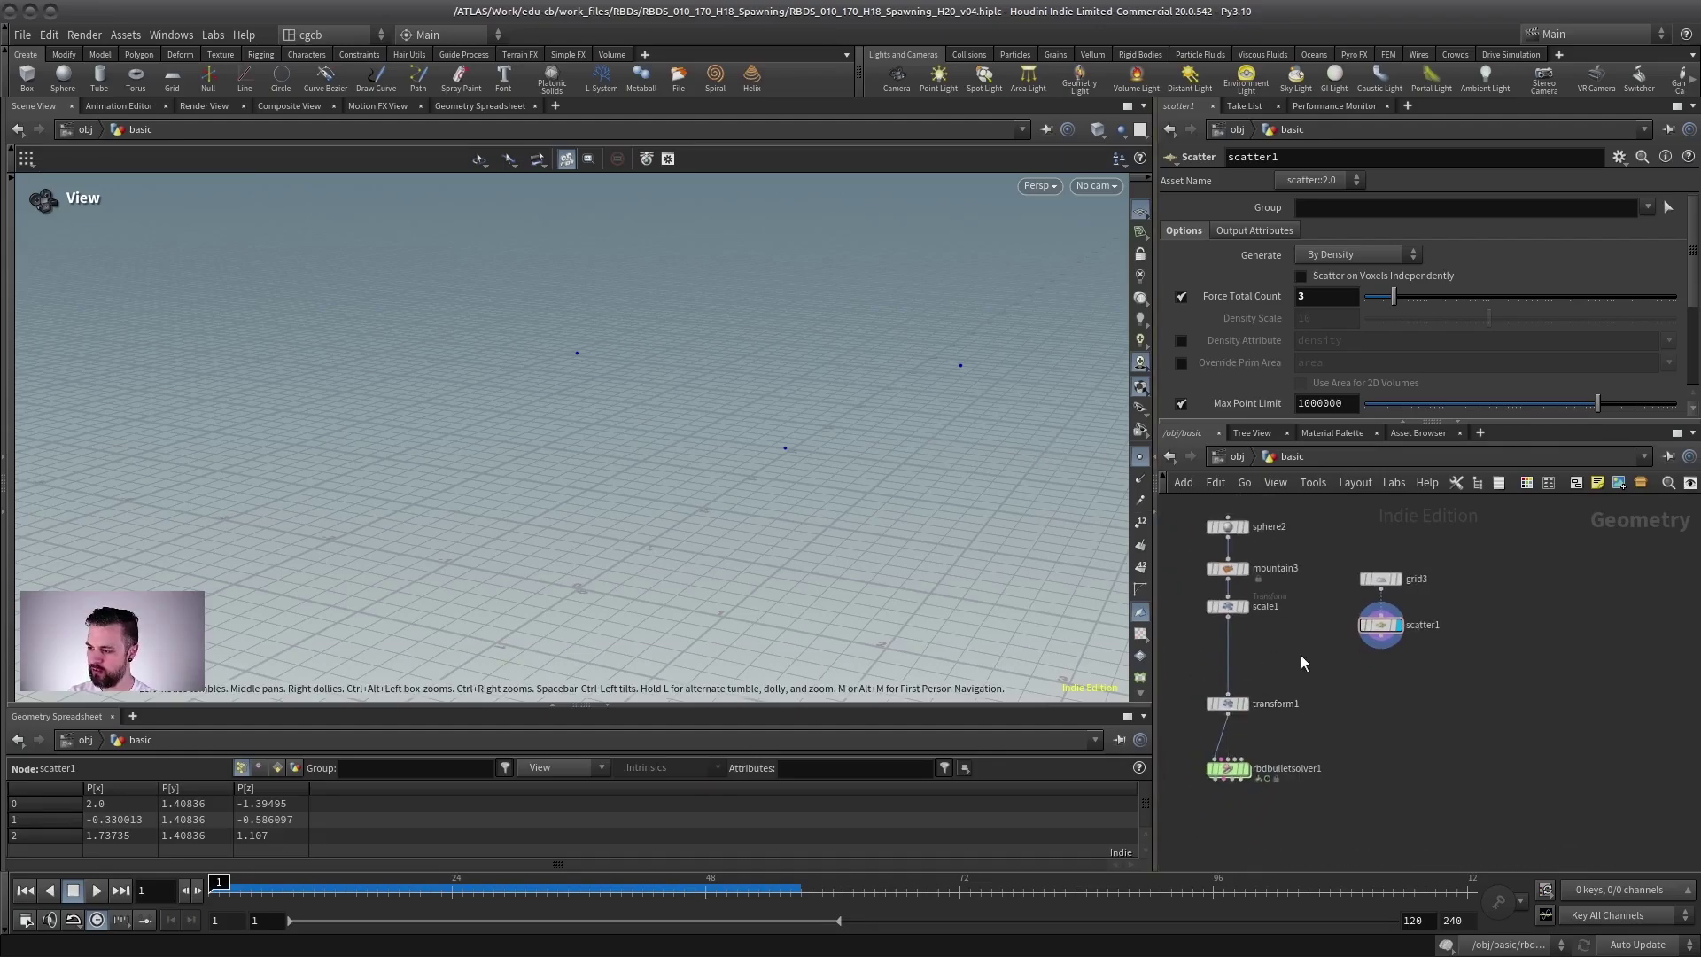
pyautogui.press('Tab')
pyautogui.write('copyto')
pyautogui.press('Down')
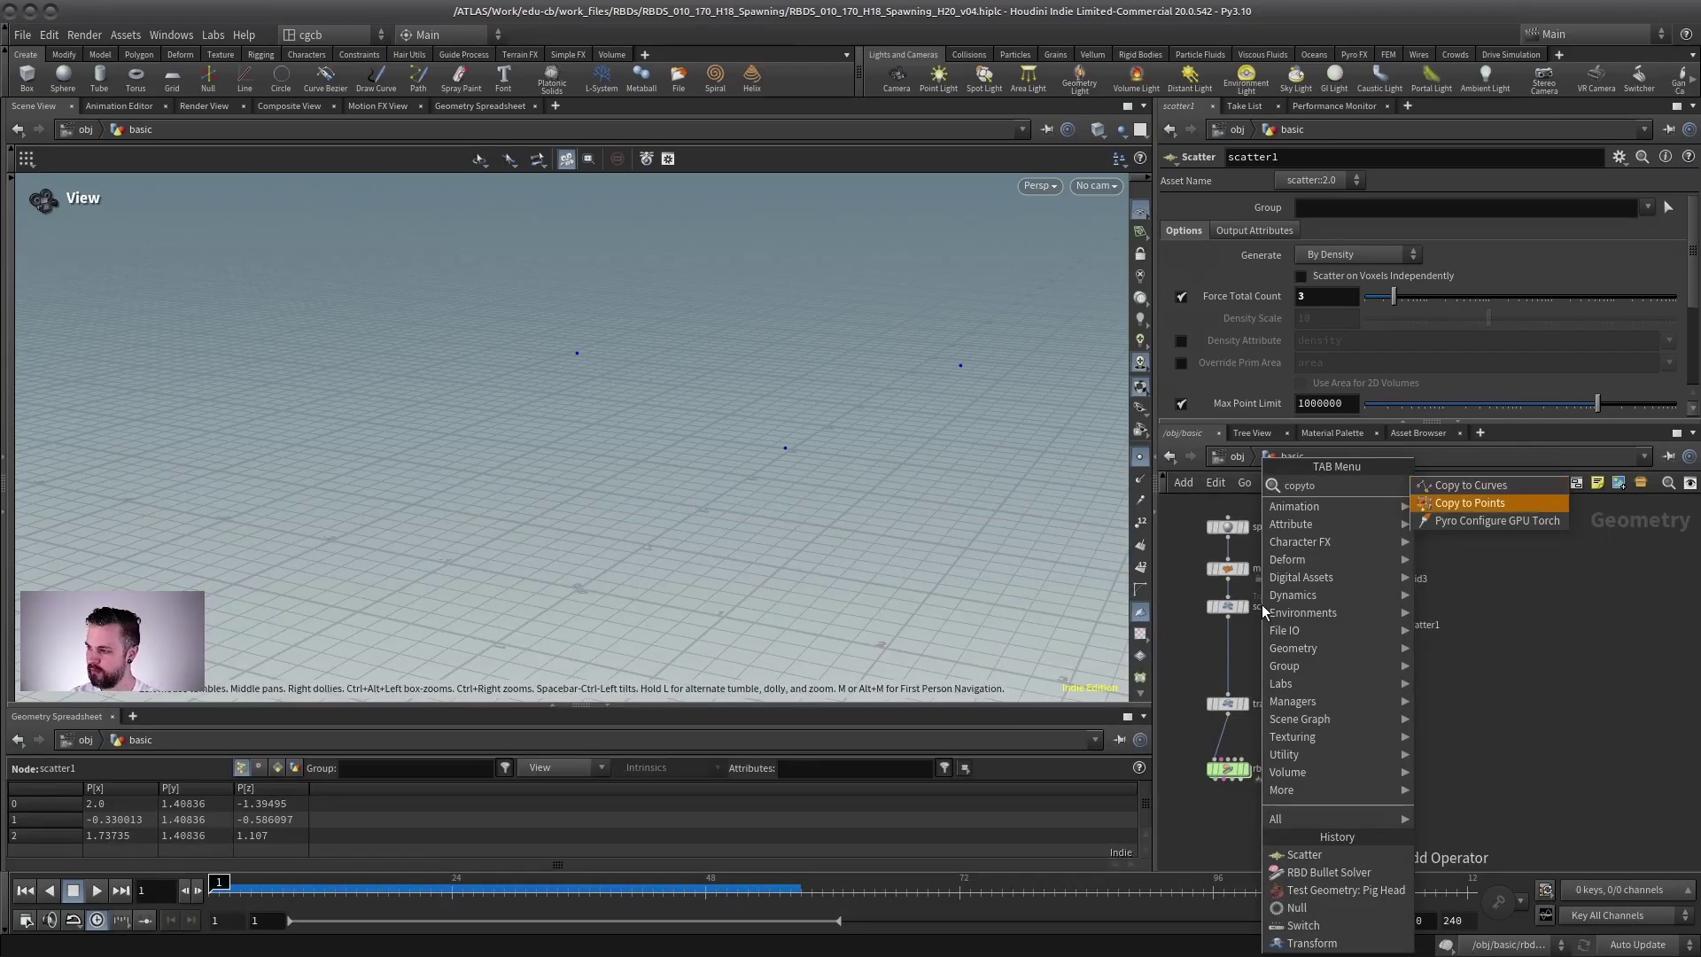
pyautogui.press('Return')
pyautogui.press('Return')
pyautogui.click(1318, 296)
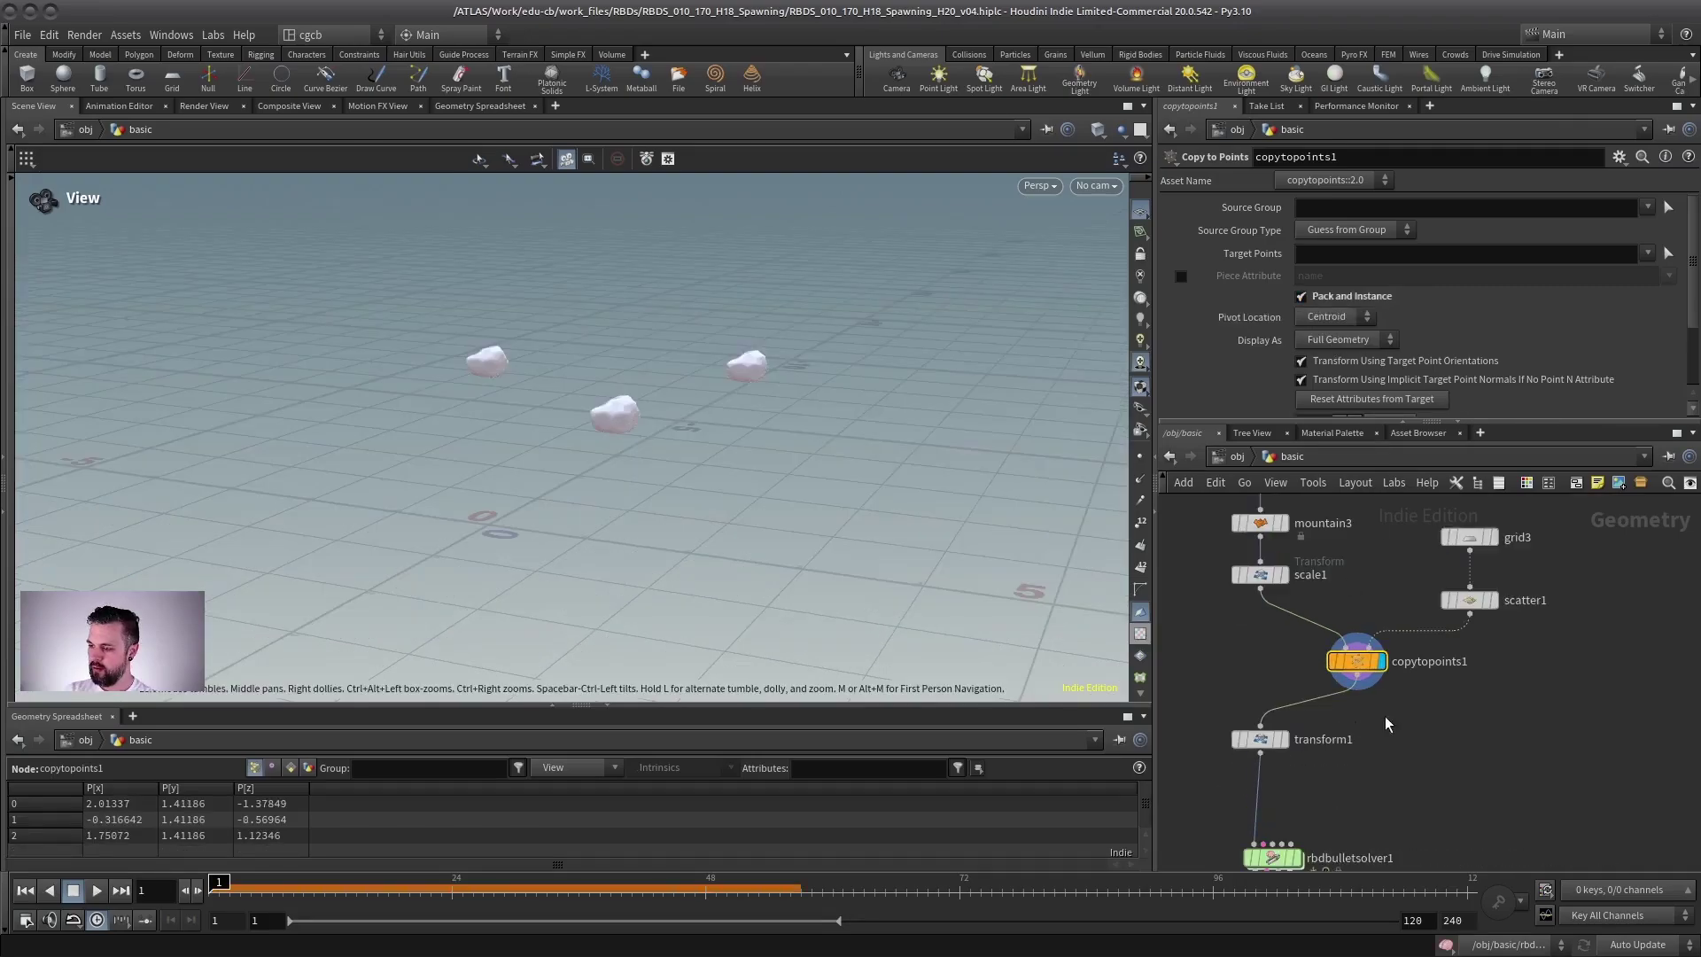
# Delete the transform1 node, place rbdbulletsolver1 directly under copytopoints1, and display the solver.
pyautogui.click(1261, 740)
pyautogui.press('Delete')
pyautogui.moveTo(1272, 853); pyautogui.dragTo(1346, 775)
pyautogui.click(1372, 778)
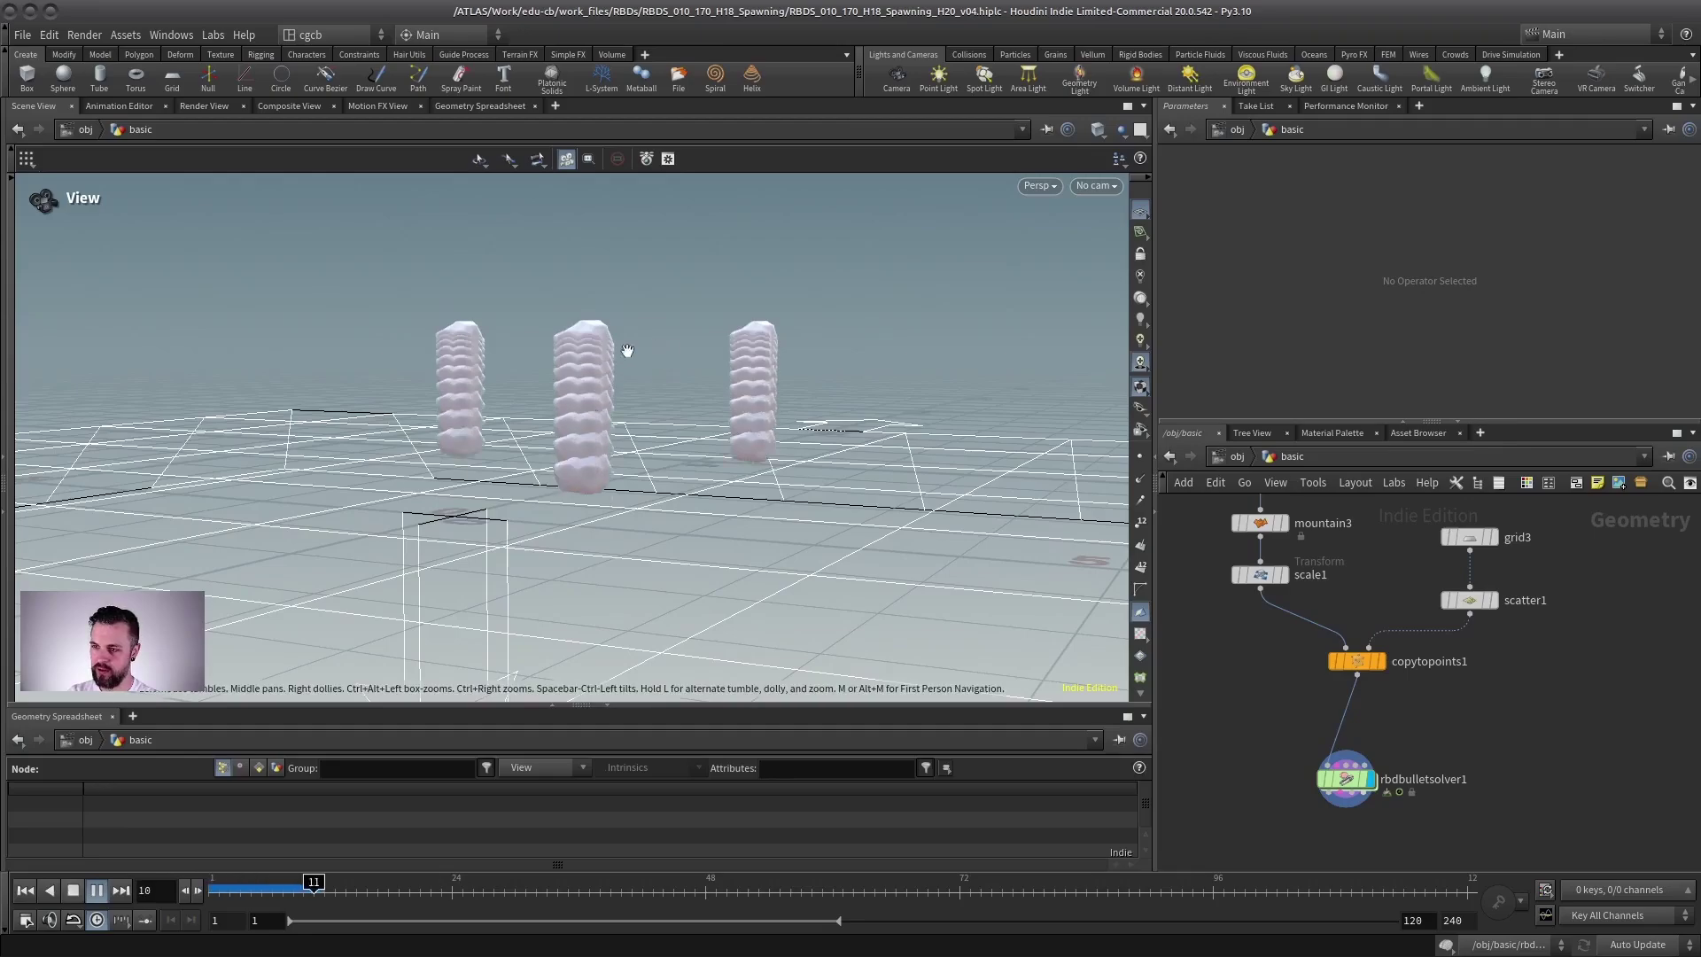
# Play the simulation to check rock emission from the three scattered points, and return to the first frame.
pyautogui.click(97, 890)
pyautogui.click(26, 891)
pyautogui.moveTo(506, 364); pyautogui.dragTo(551, 450)
pyautogui.moveTo(550, 450); pyautogui.dragTo(537, 517, button='middle')
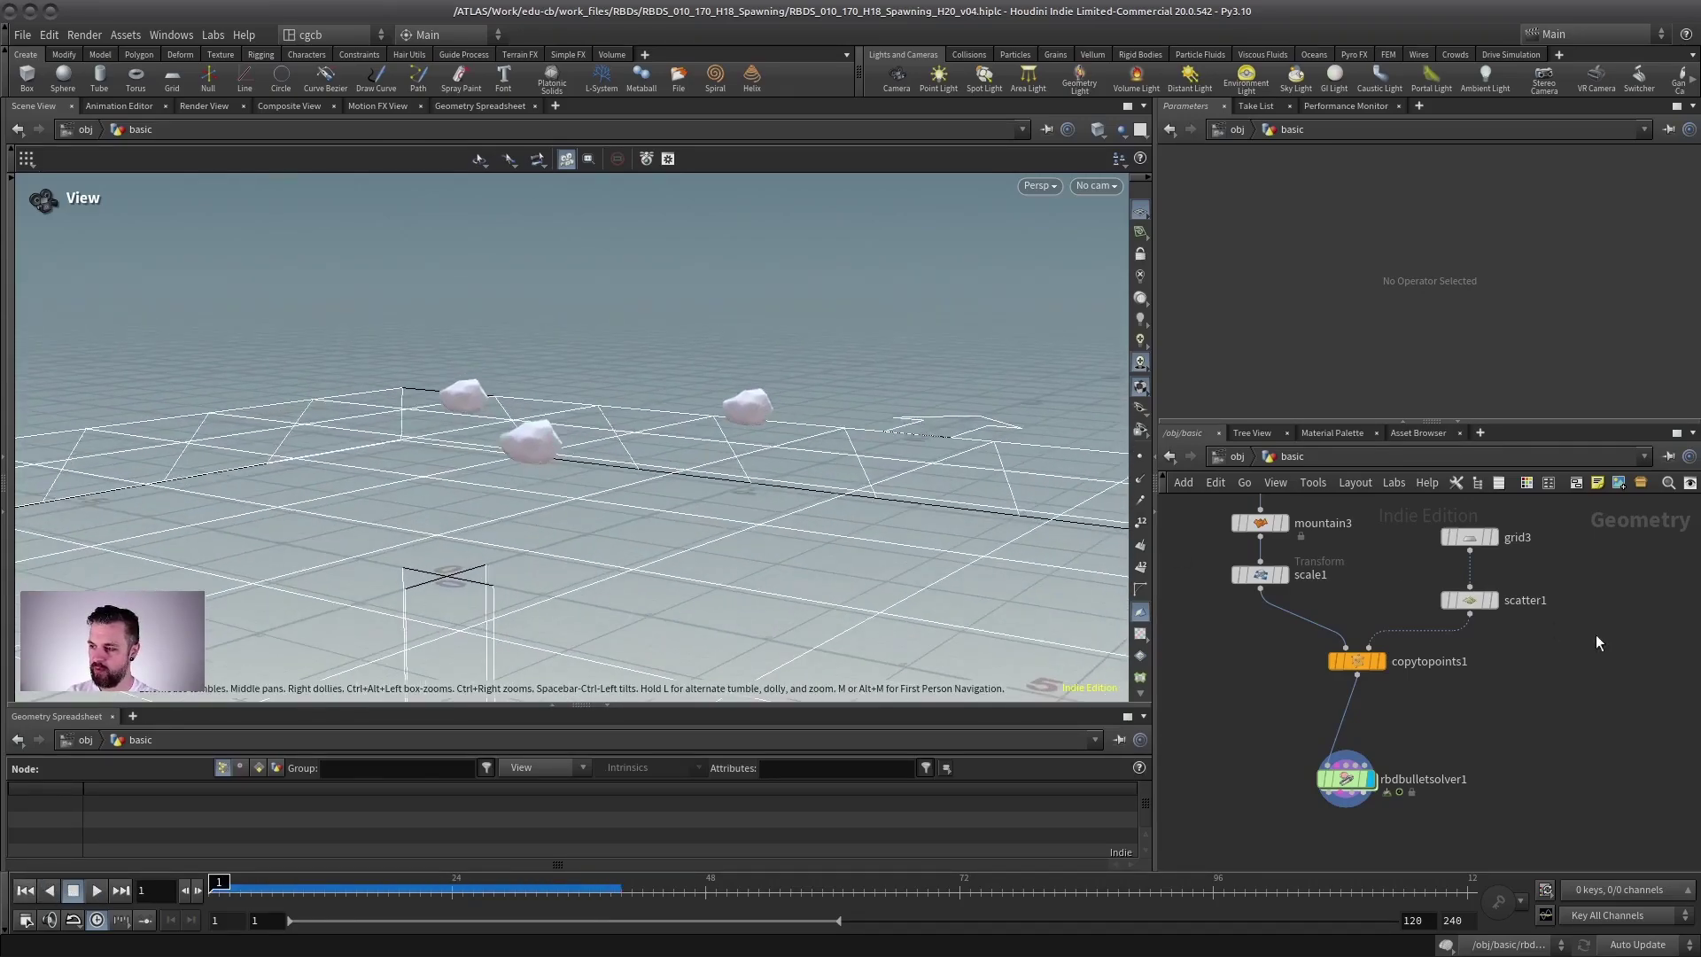
# Display the scatter1 node and set its Global Seed to $FF so the points vary with the frame.
pyautogui.moveTo(1507, 587); pyautogui.dragTo(1474, 645, button='middle')
pyautogui.moveTo(1380, 657); pyautogui.dragTo(1382, 660)
pyautogui.click(1460, 658)
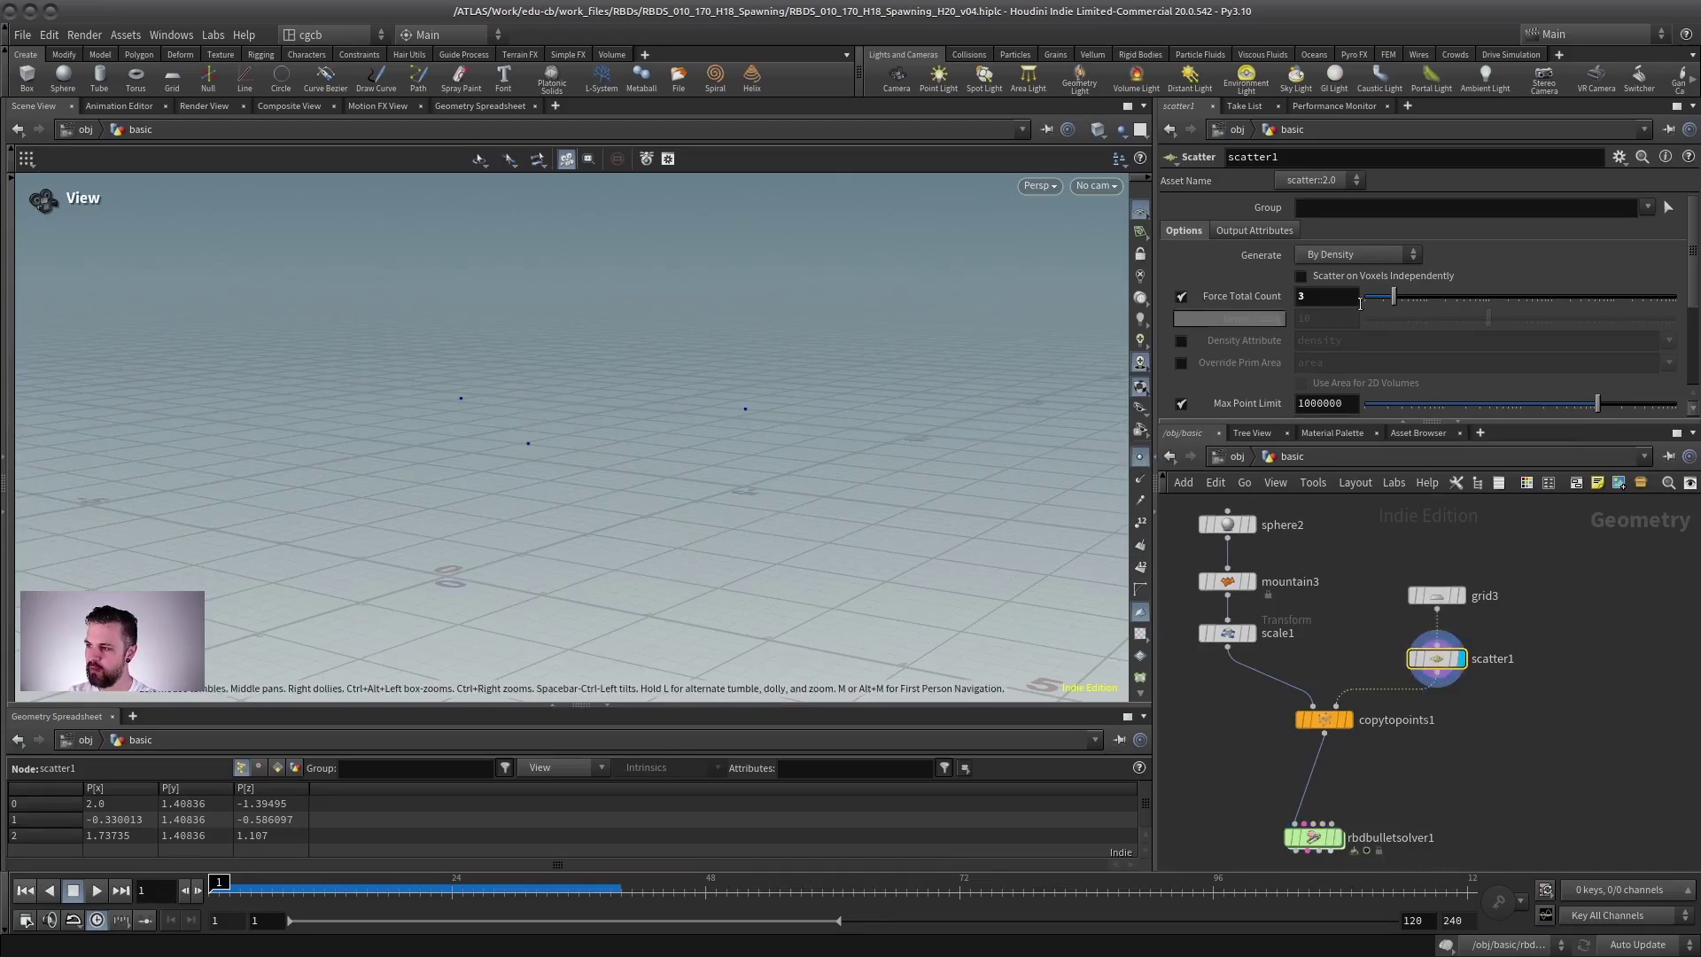
pyautogui.click(1406, 424)
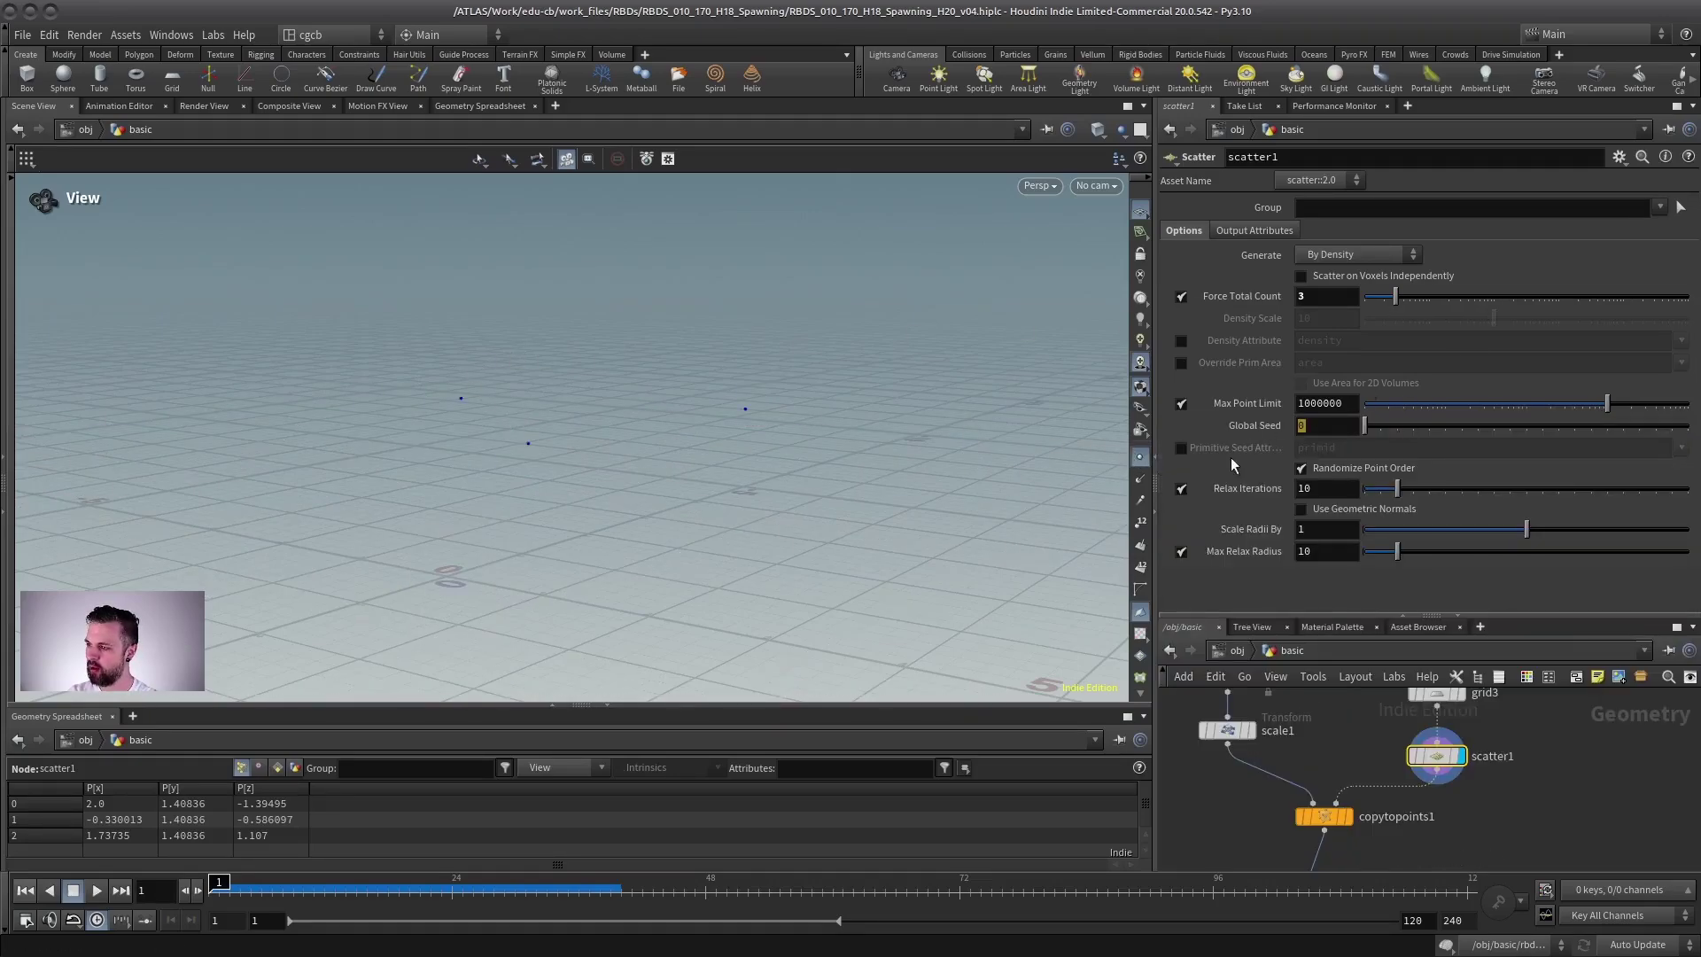
pyautogui.write('$FF')
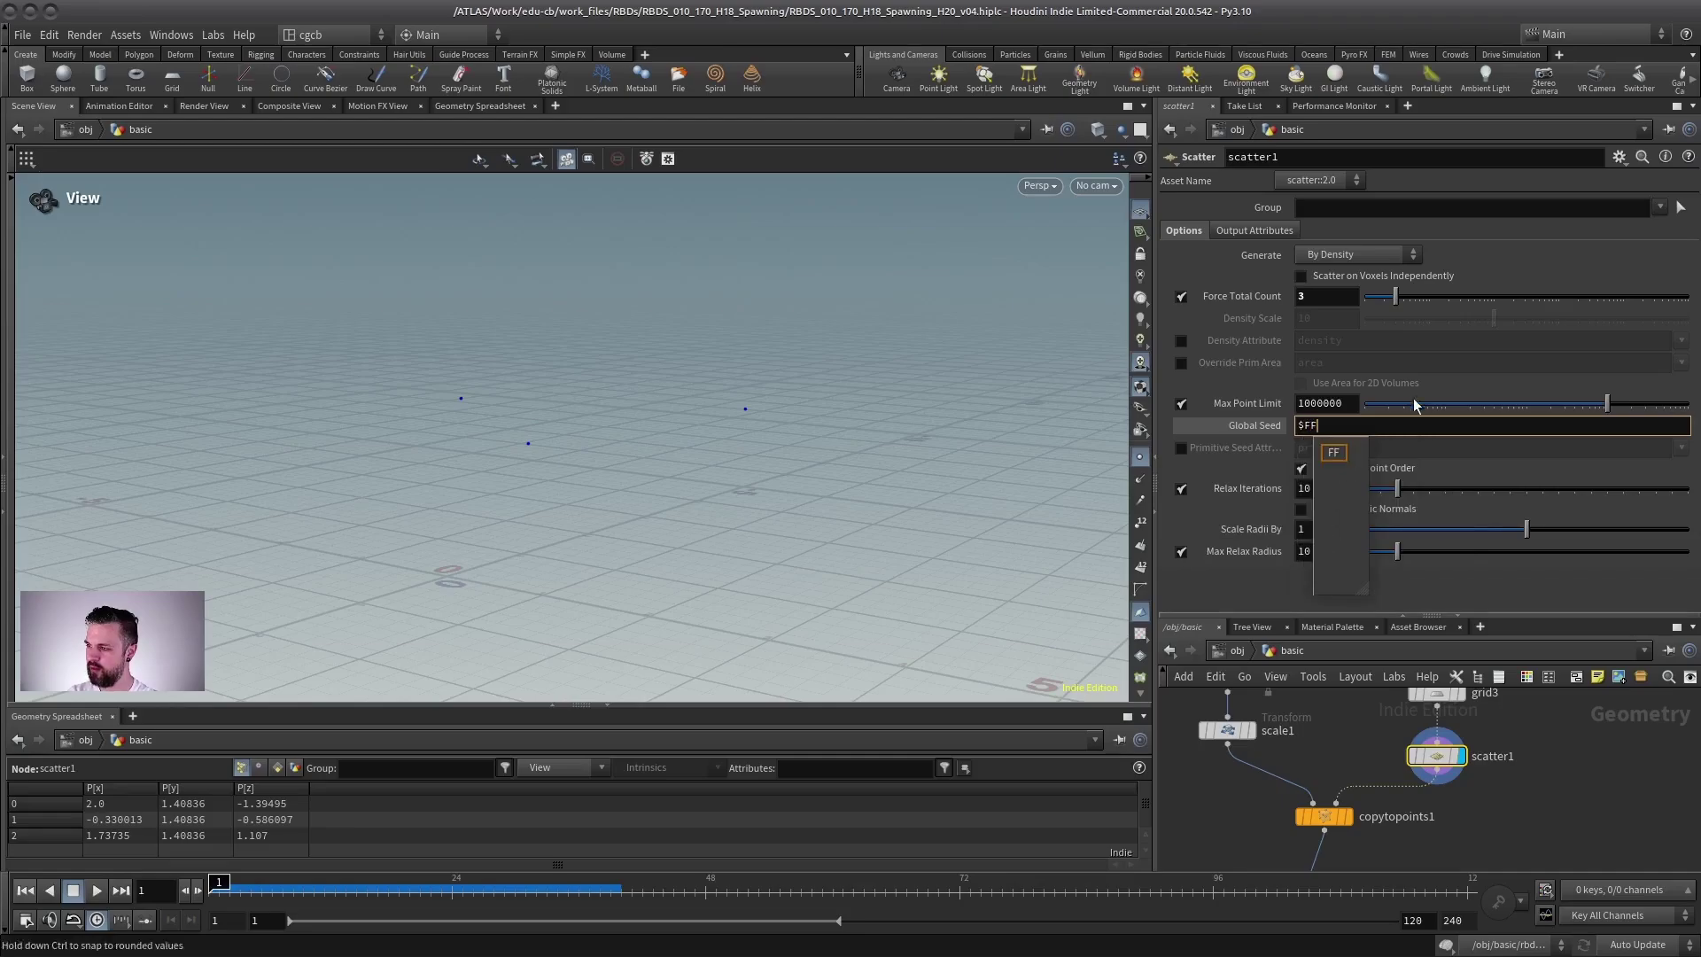
pyautogui.press('Return')
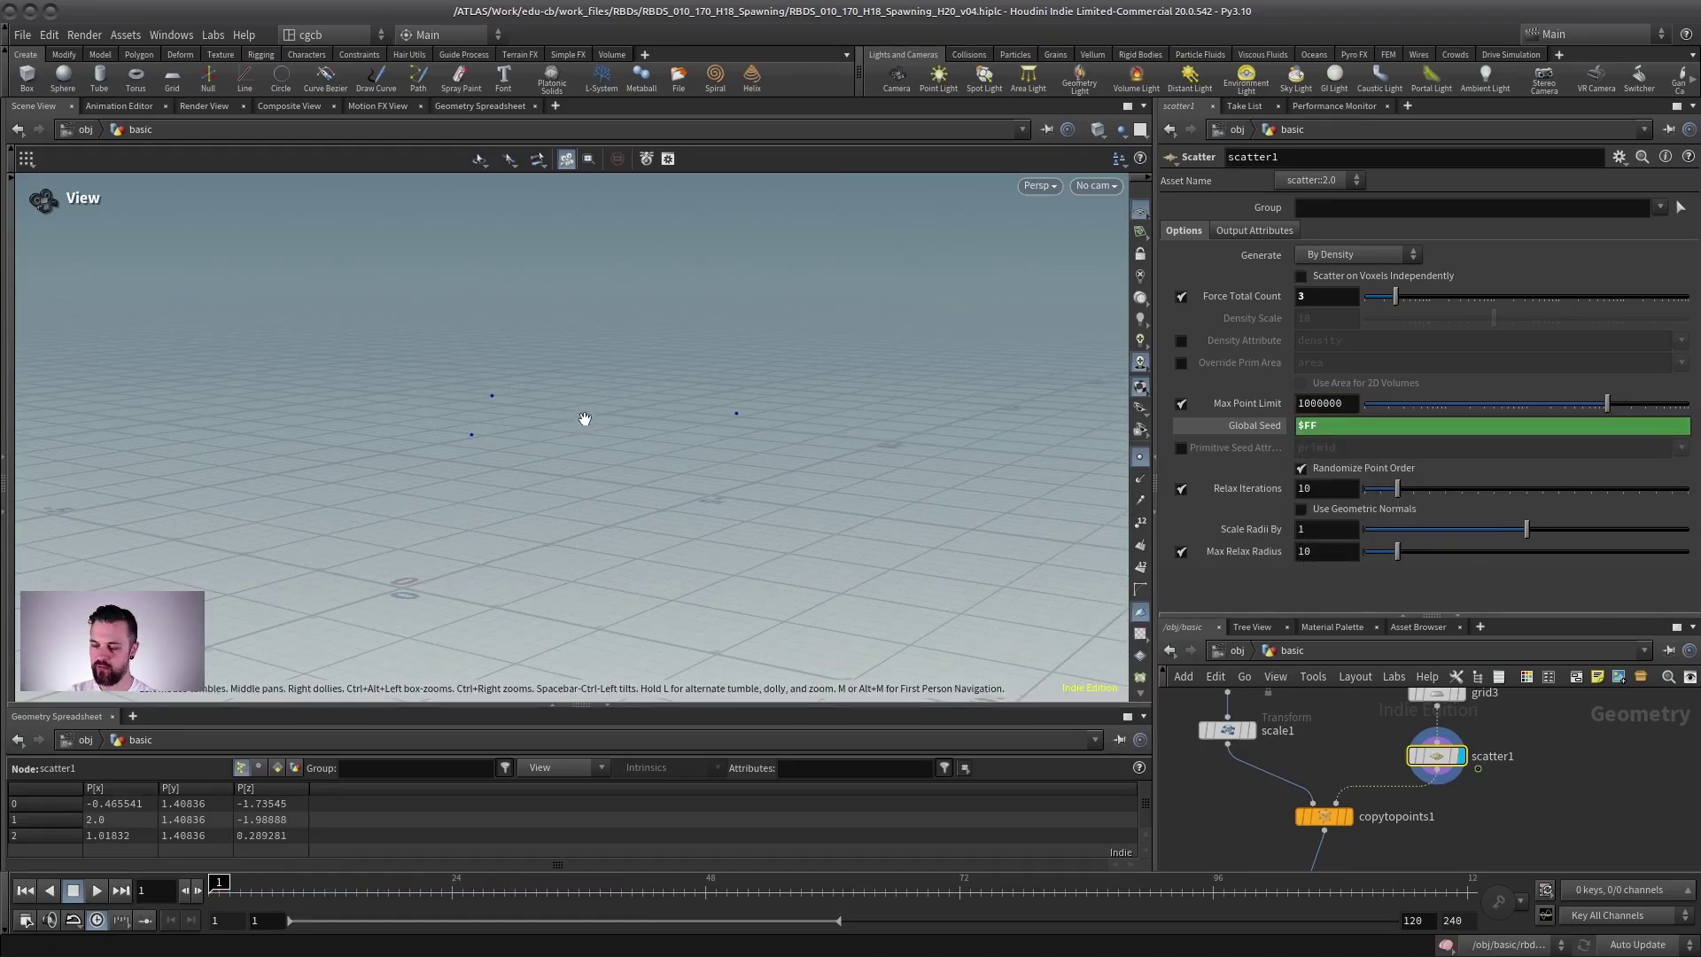
# Insert a Null between copytopoints1 and rbdbulletsolver1, display it, and play the animation to check the changing rock positions.
pyautogui.press('Up')
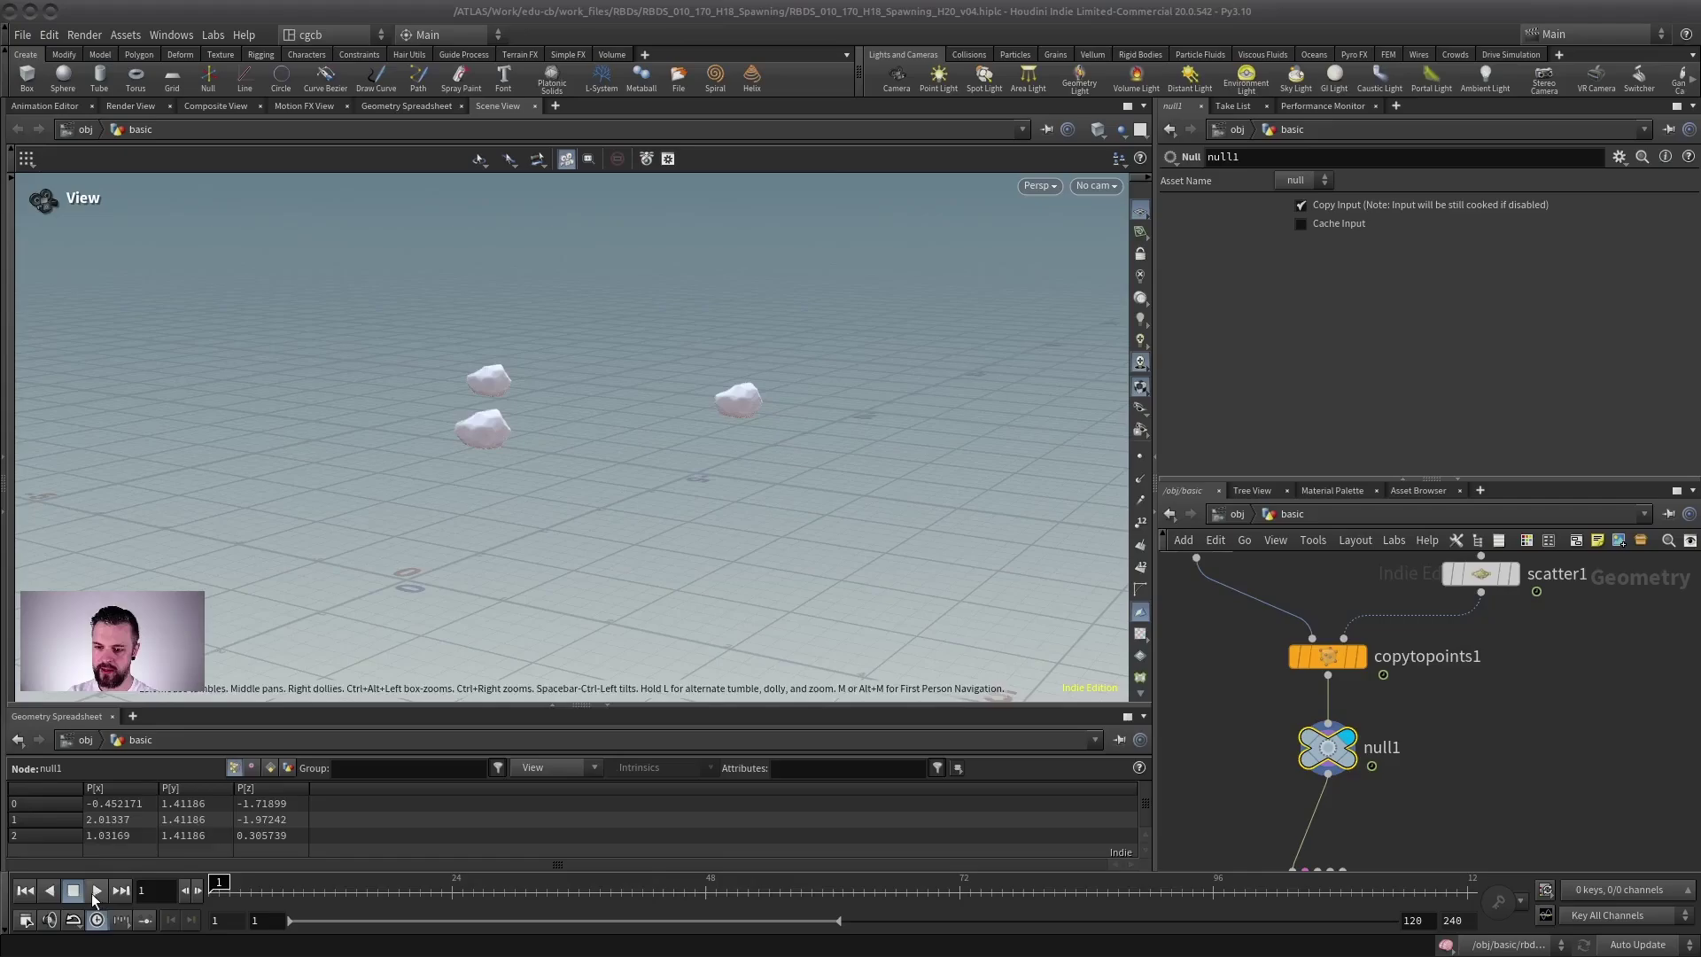
pyautogui.click(95, 892)
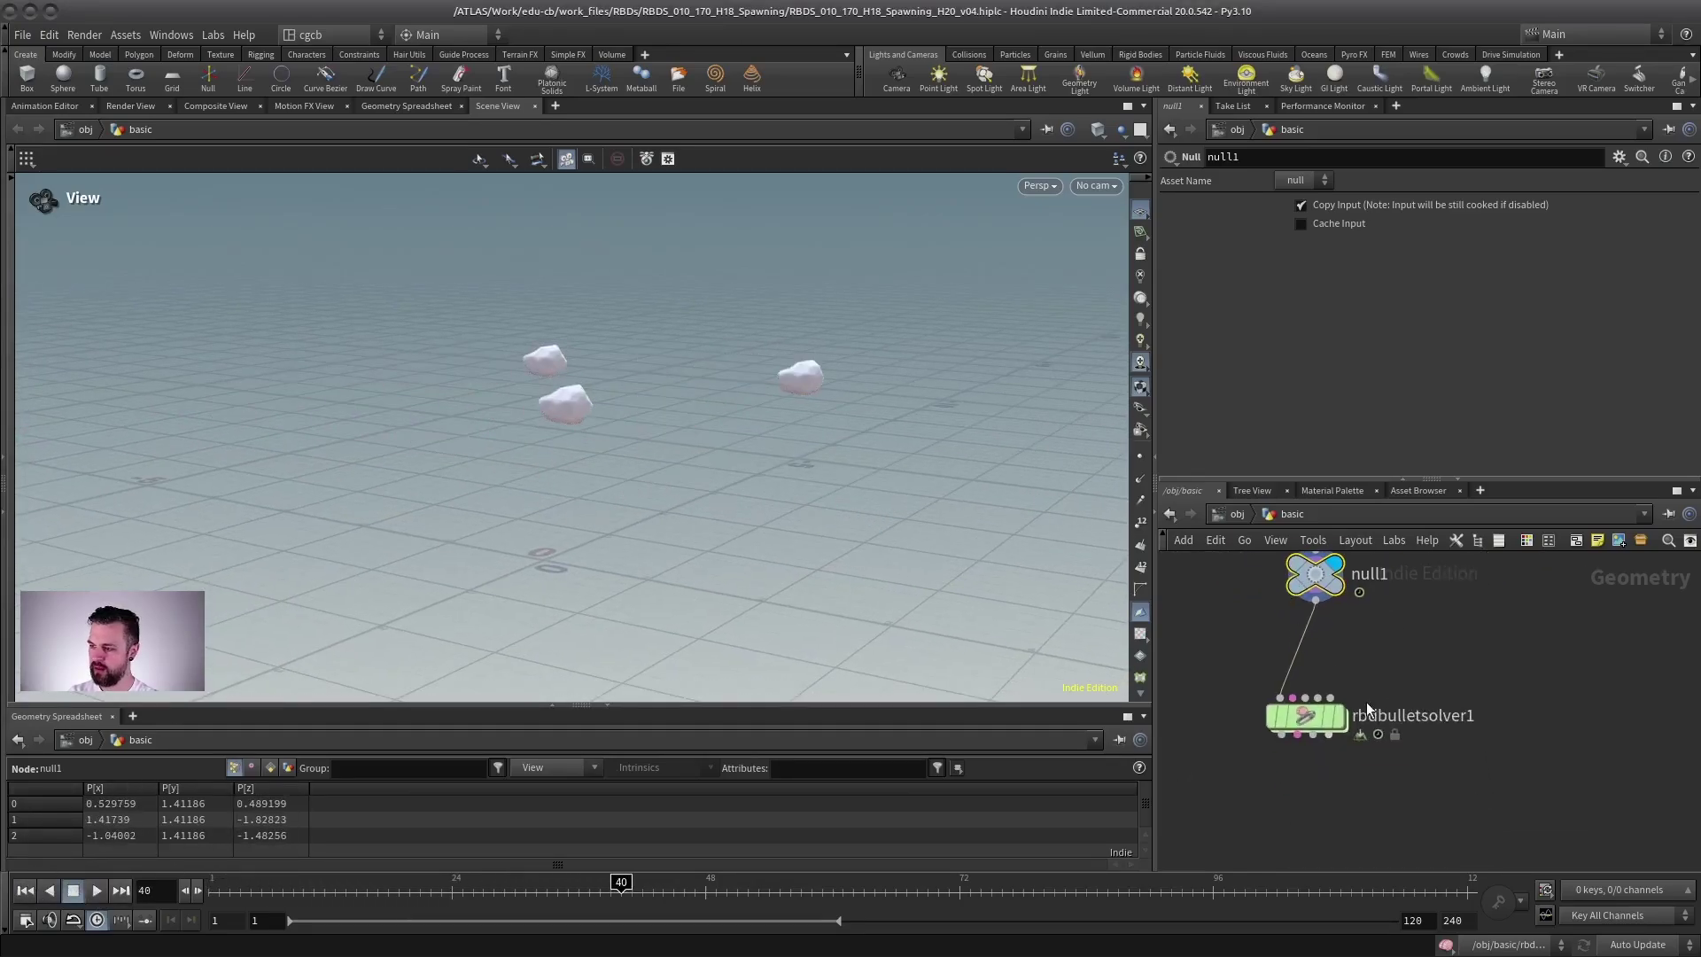
# Display rbdbulletsolver1 and play the simulation to check how rocks spawn from varying positions, stopping playback after viewing the pile.
pyautogui.click(1292, 714)
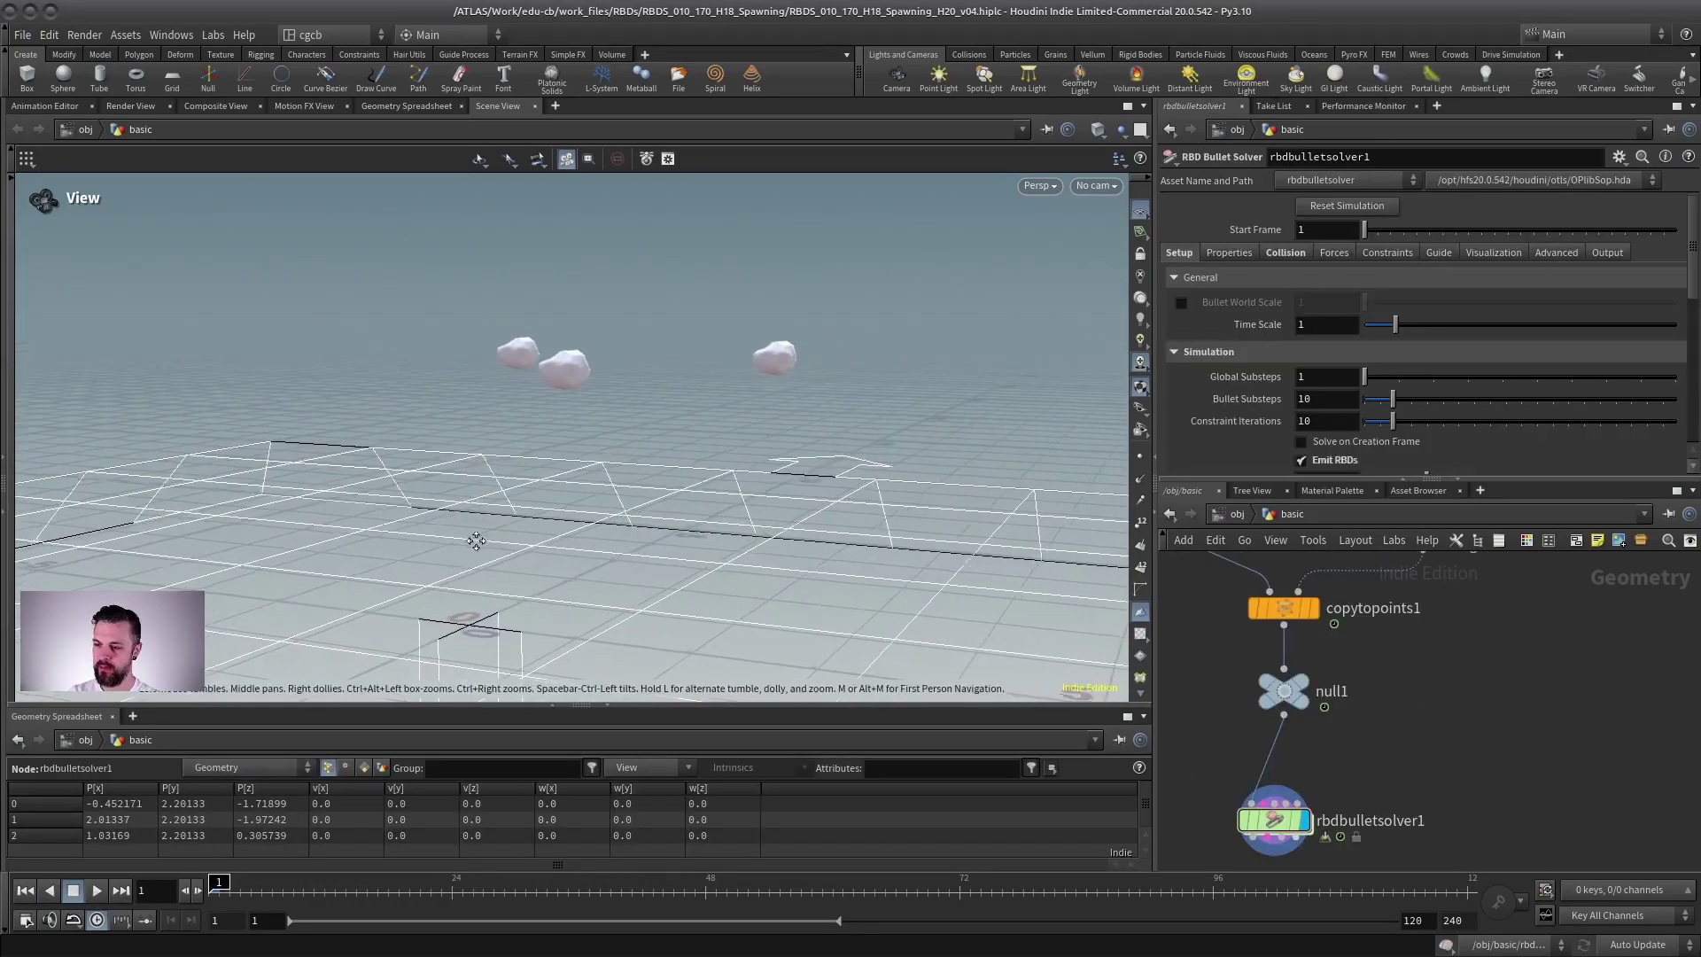
pyautogui.click(96, 892)
pyautogui.press('Escape')
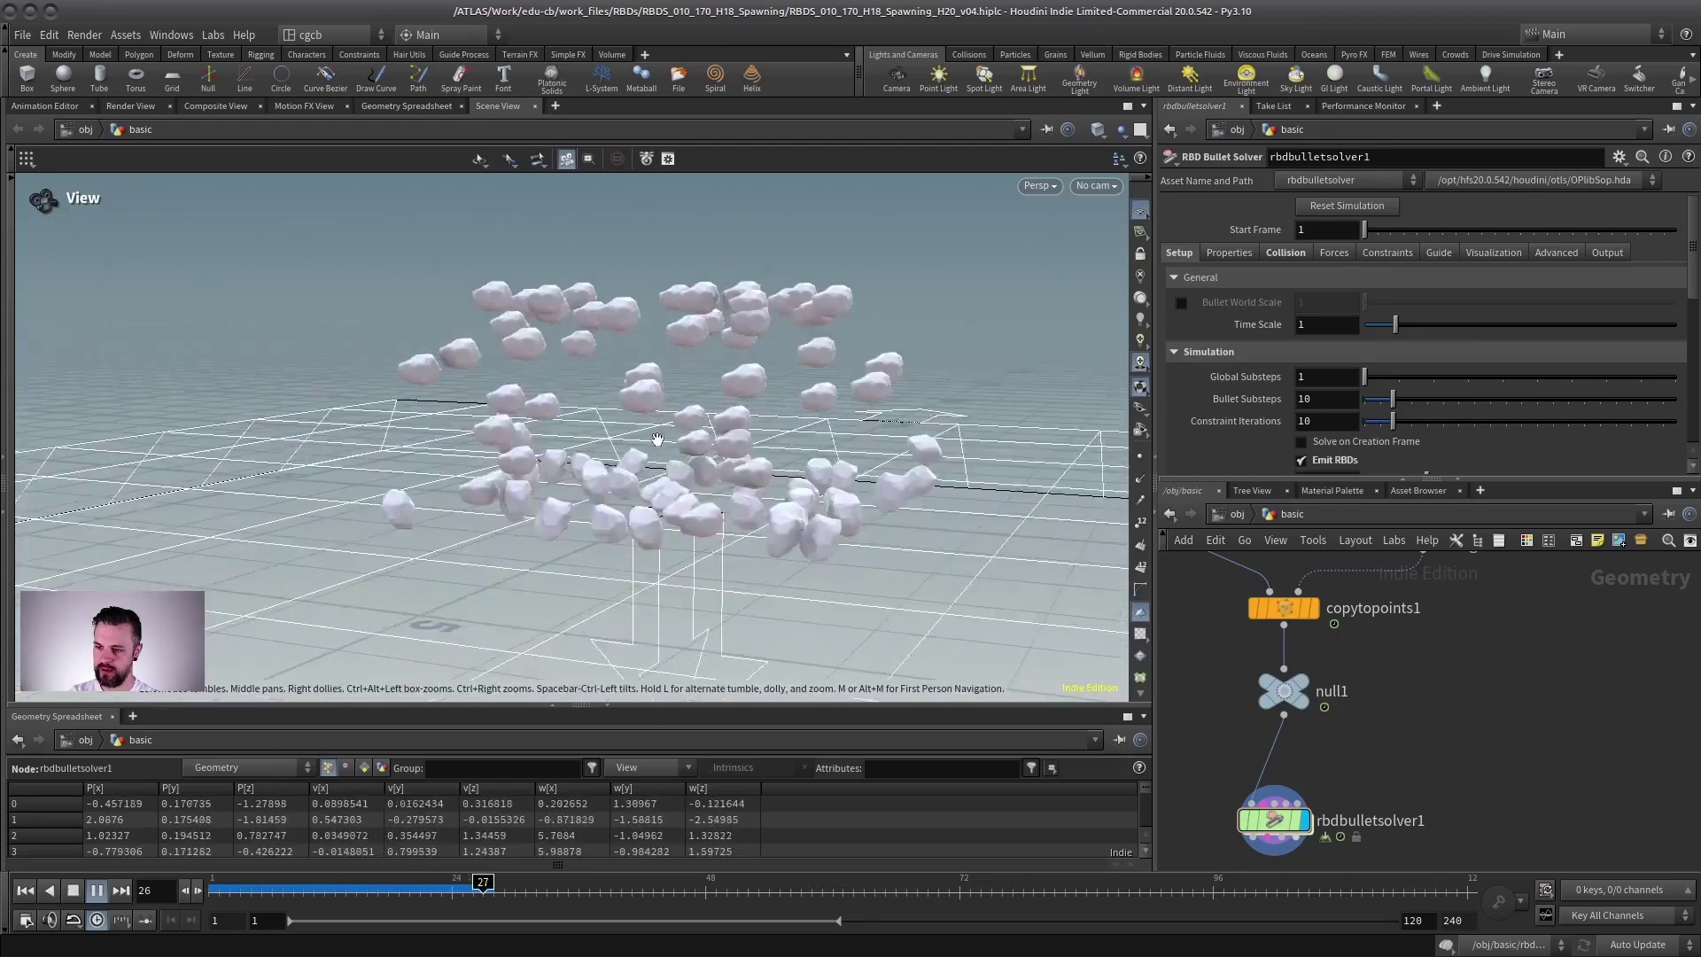
pyautogui.keyDown('alt'); pyautogui.moveTo(658, 440); pyautogui.dragTo(613, 471, button='middle'); pyautogui.keyUp('alt')
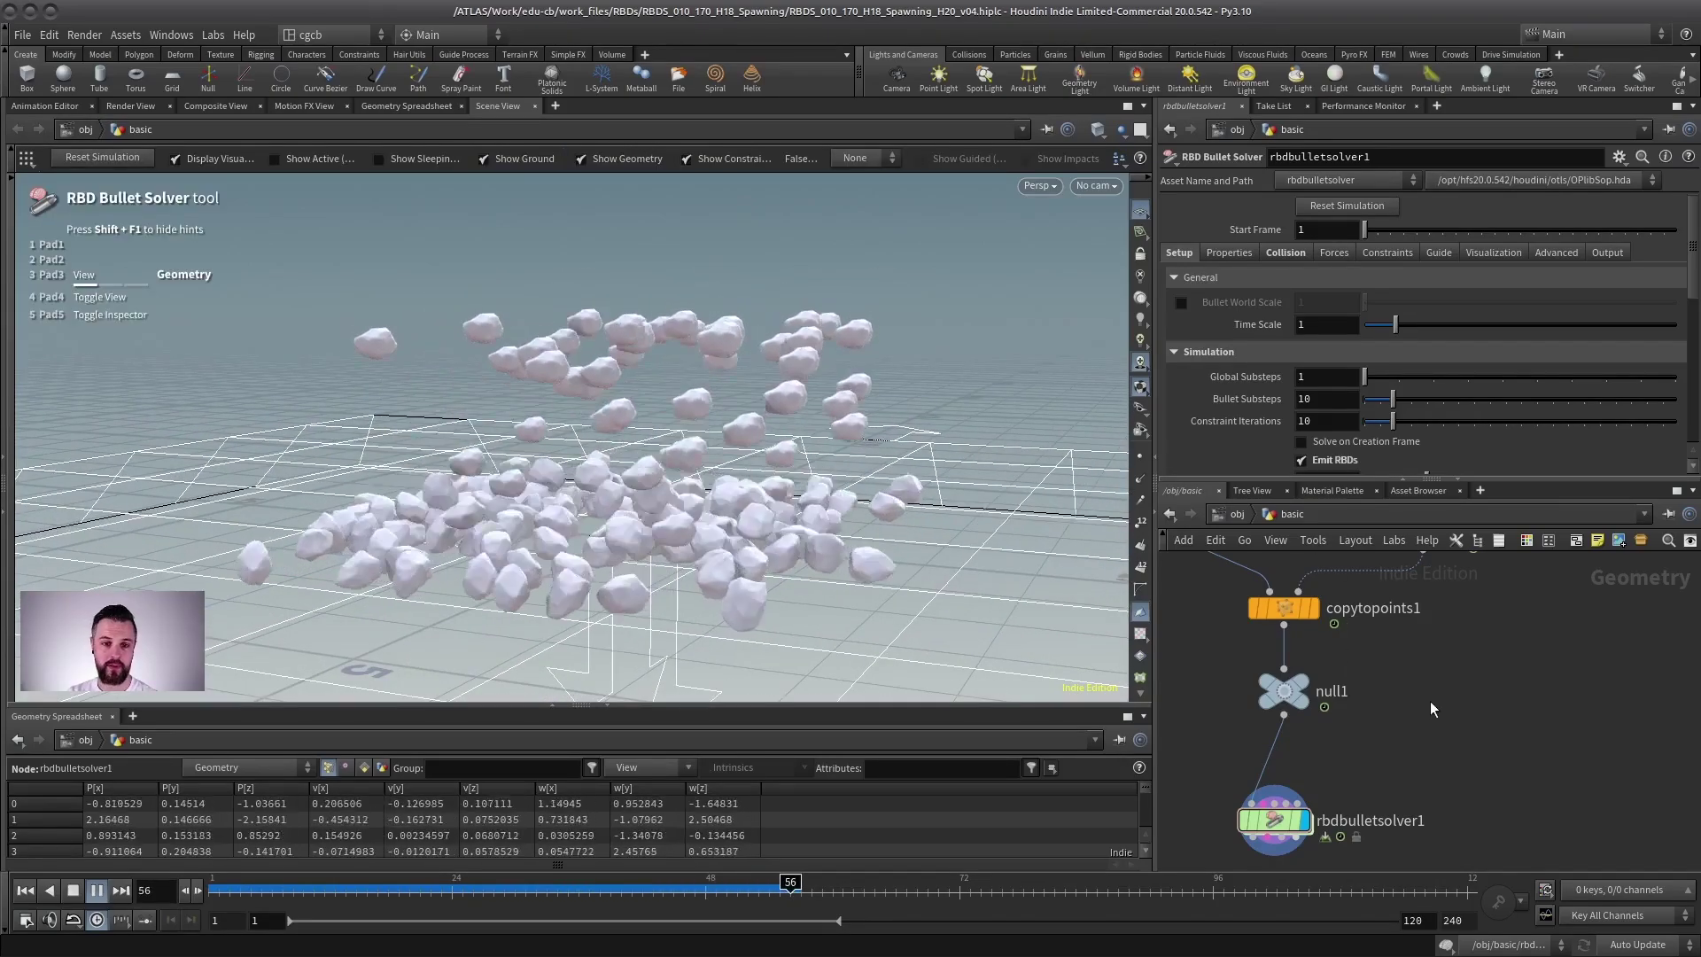
pyautogui.click(73, 894)
pyautogui.keyDown('alt'); pyautogui.moveTo(567, 426); pyautogui.dragTo(531, 491); pyautogui.keyUp('alt')
pyautogui.scroll(-4, 1453, 695)
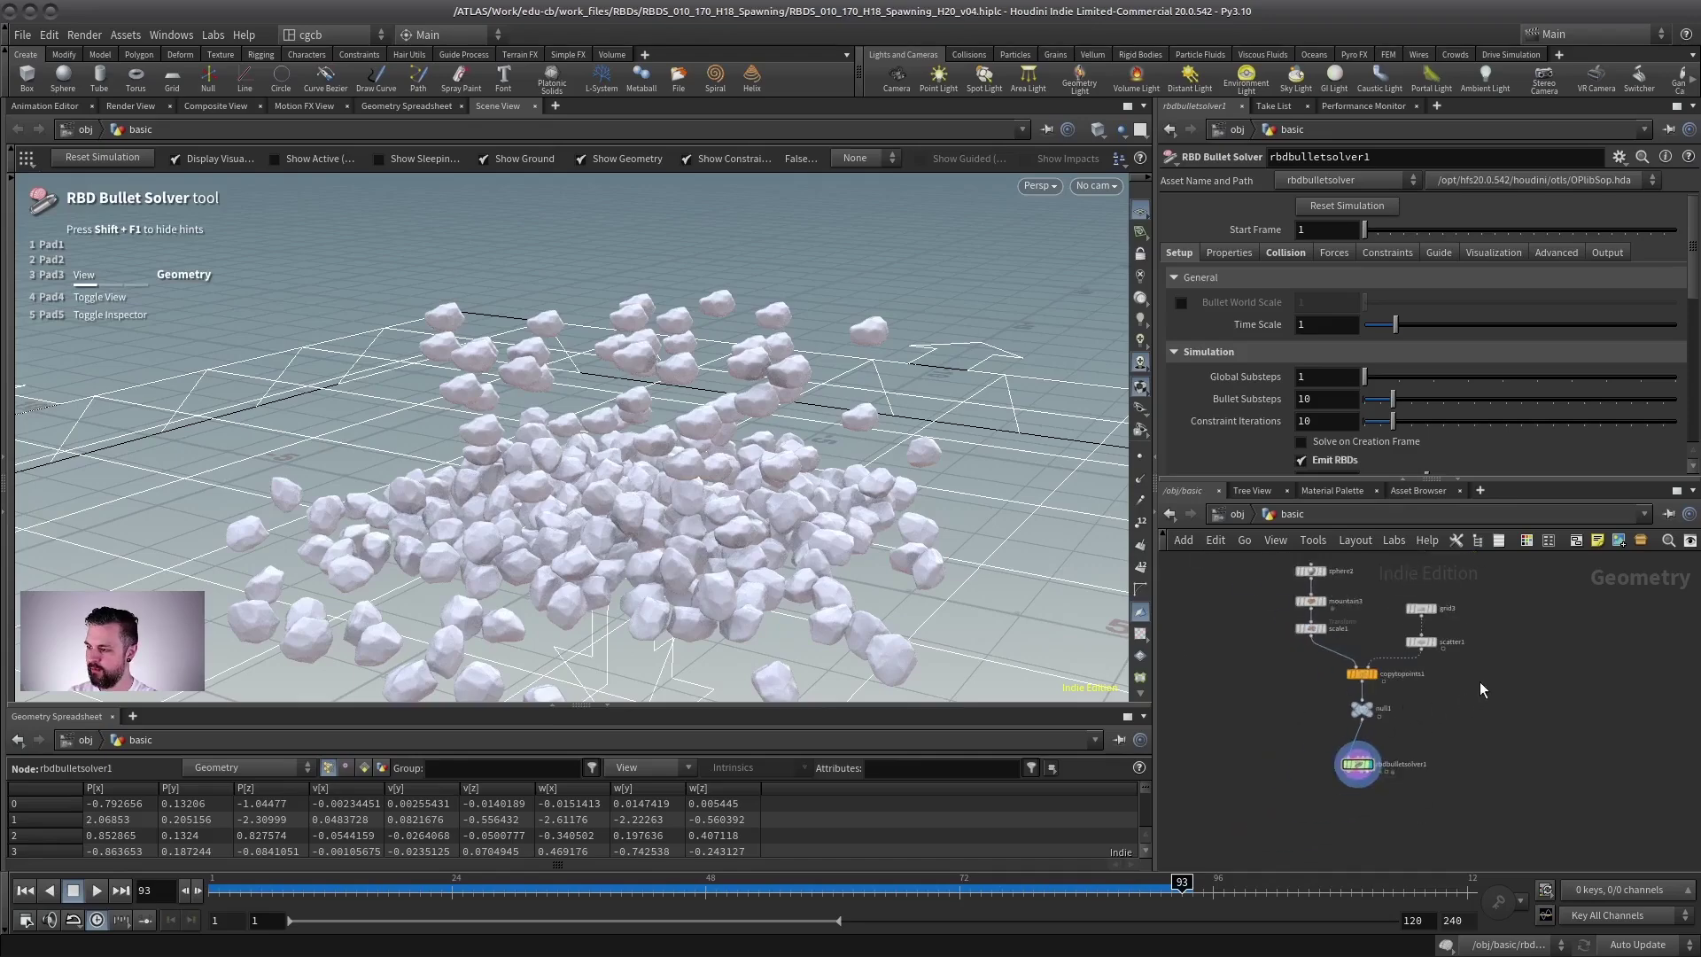
# Switch to the rocks network, display its scale node, and examine the single source rock from several angles.
pyautogui.scroll(-2, 1481, 689)
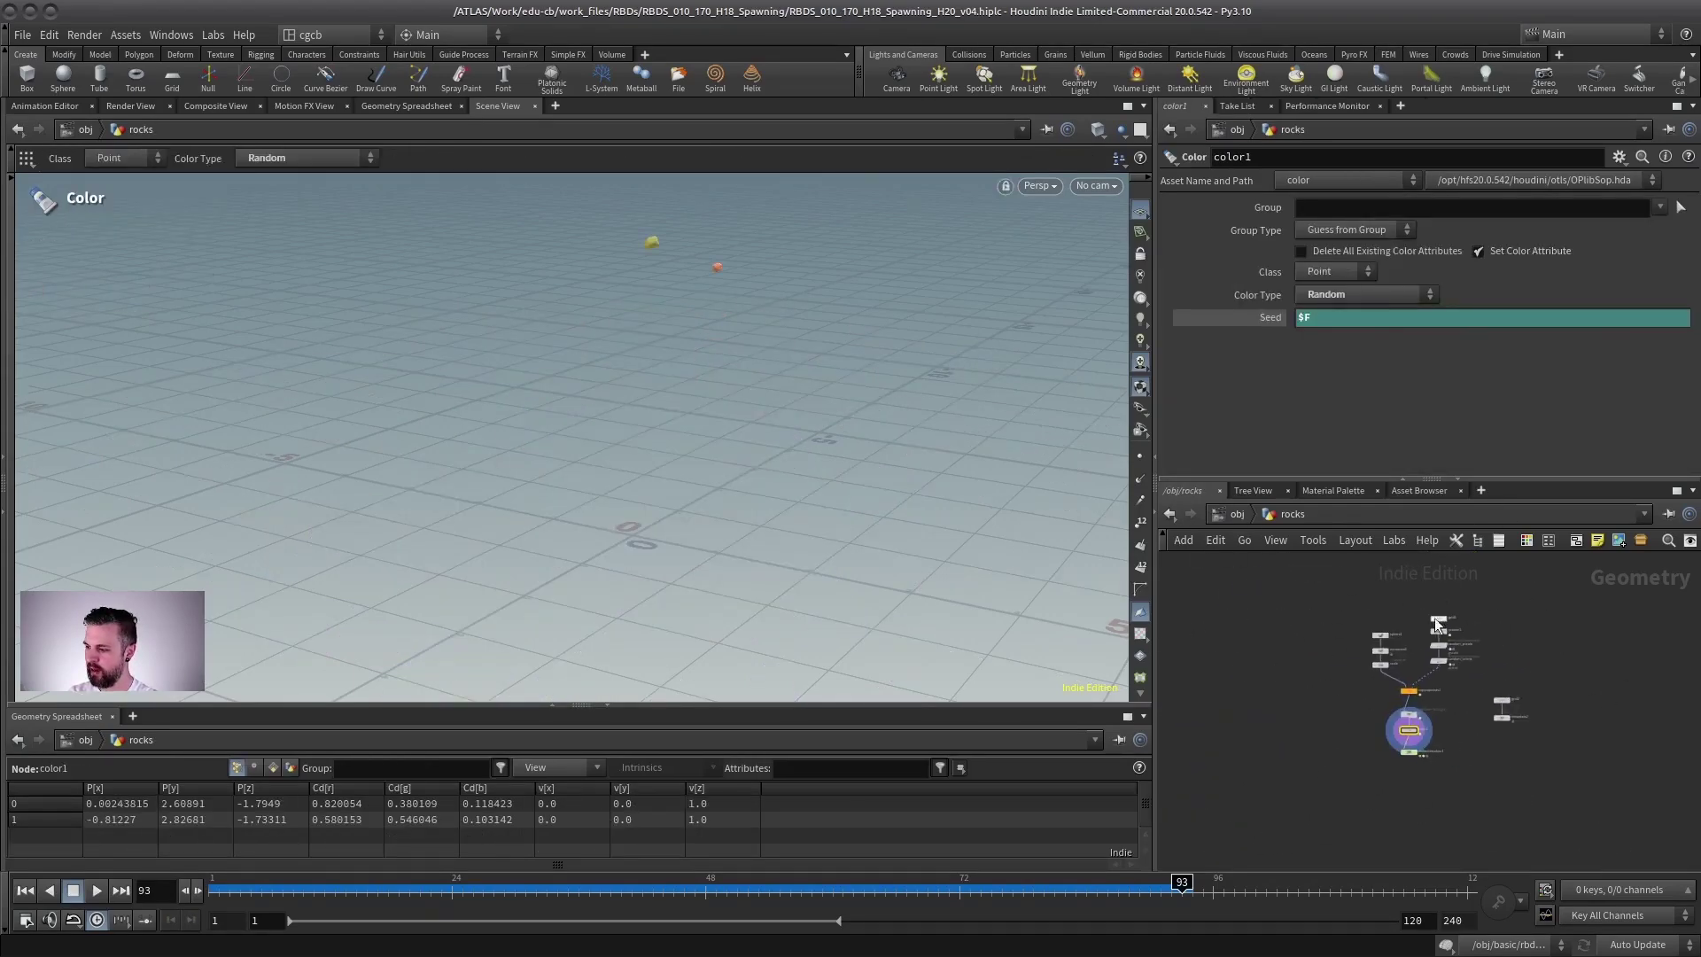
pyautogui.scroll(4, 1335, 661)
pyautogui.scroll(2, 1242, 632)
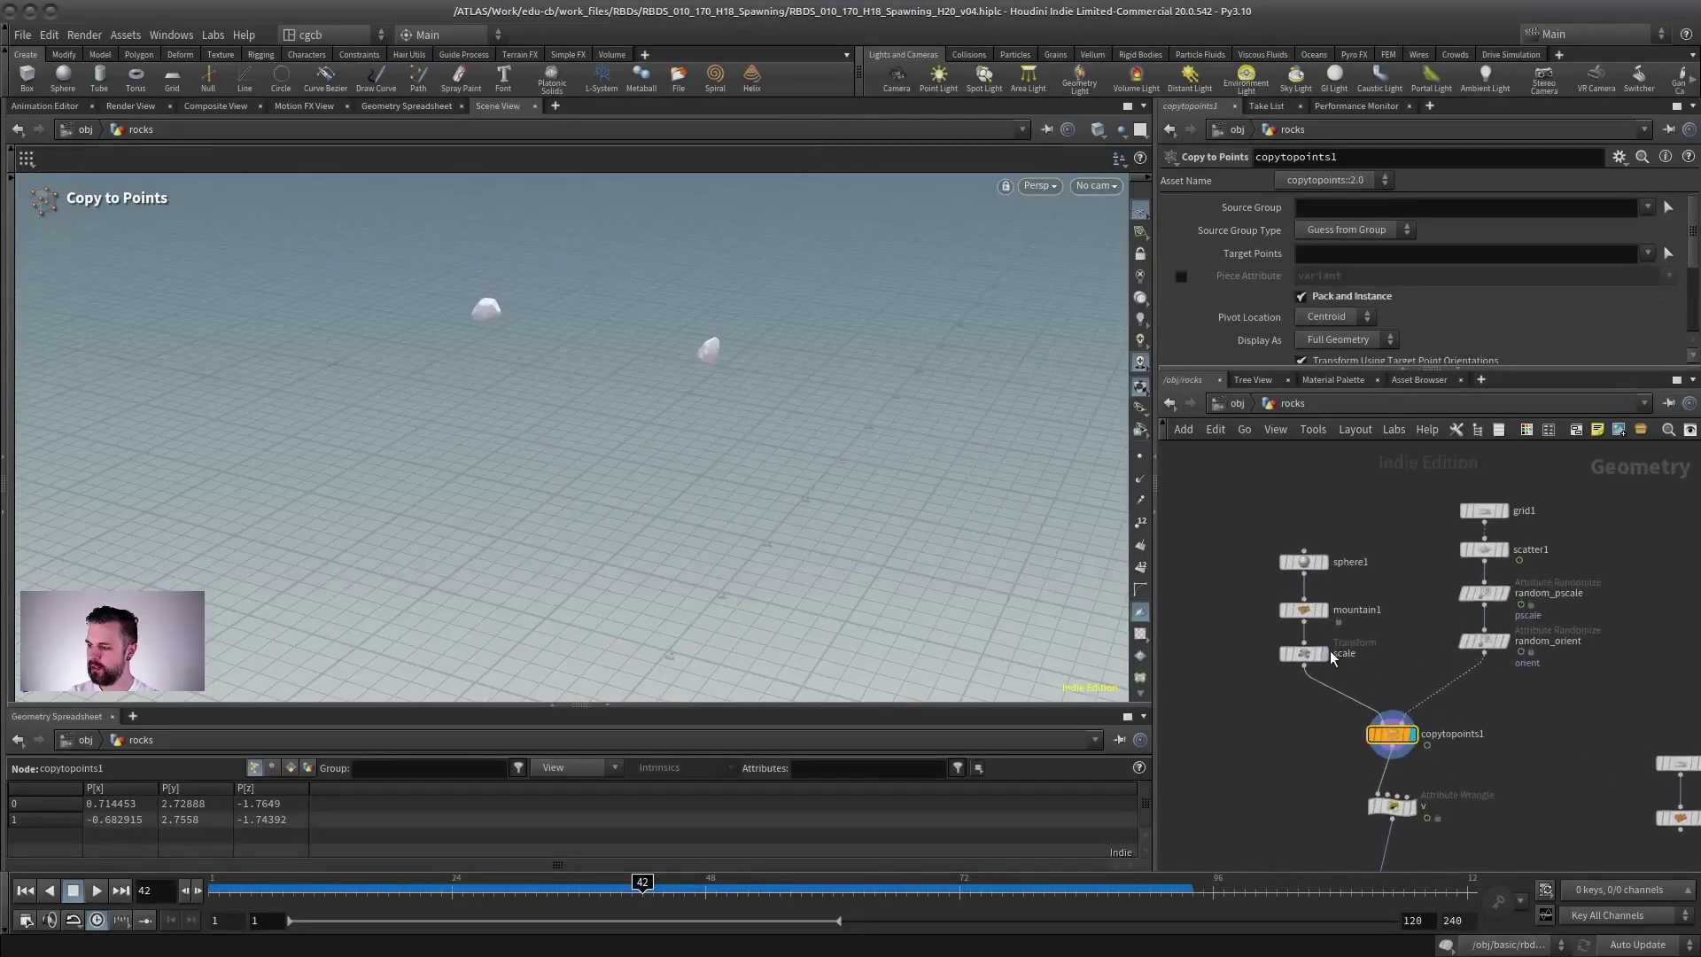
pyautogui.click(1324, 654)
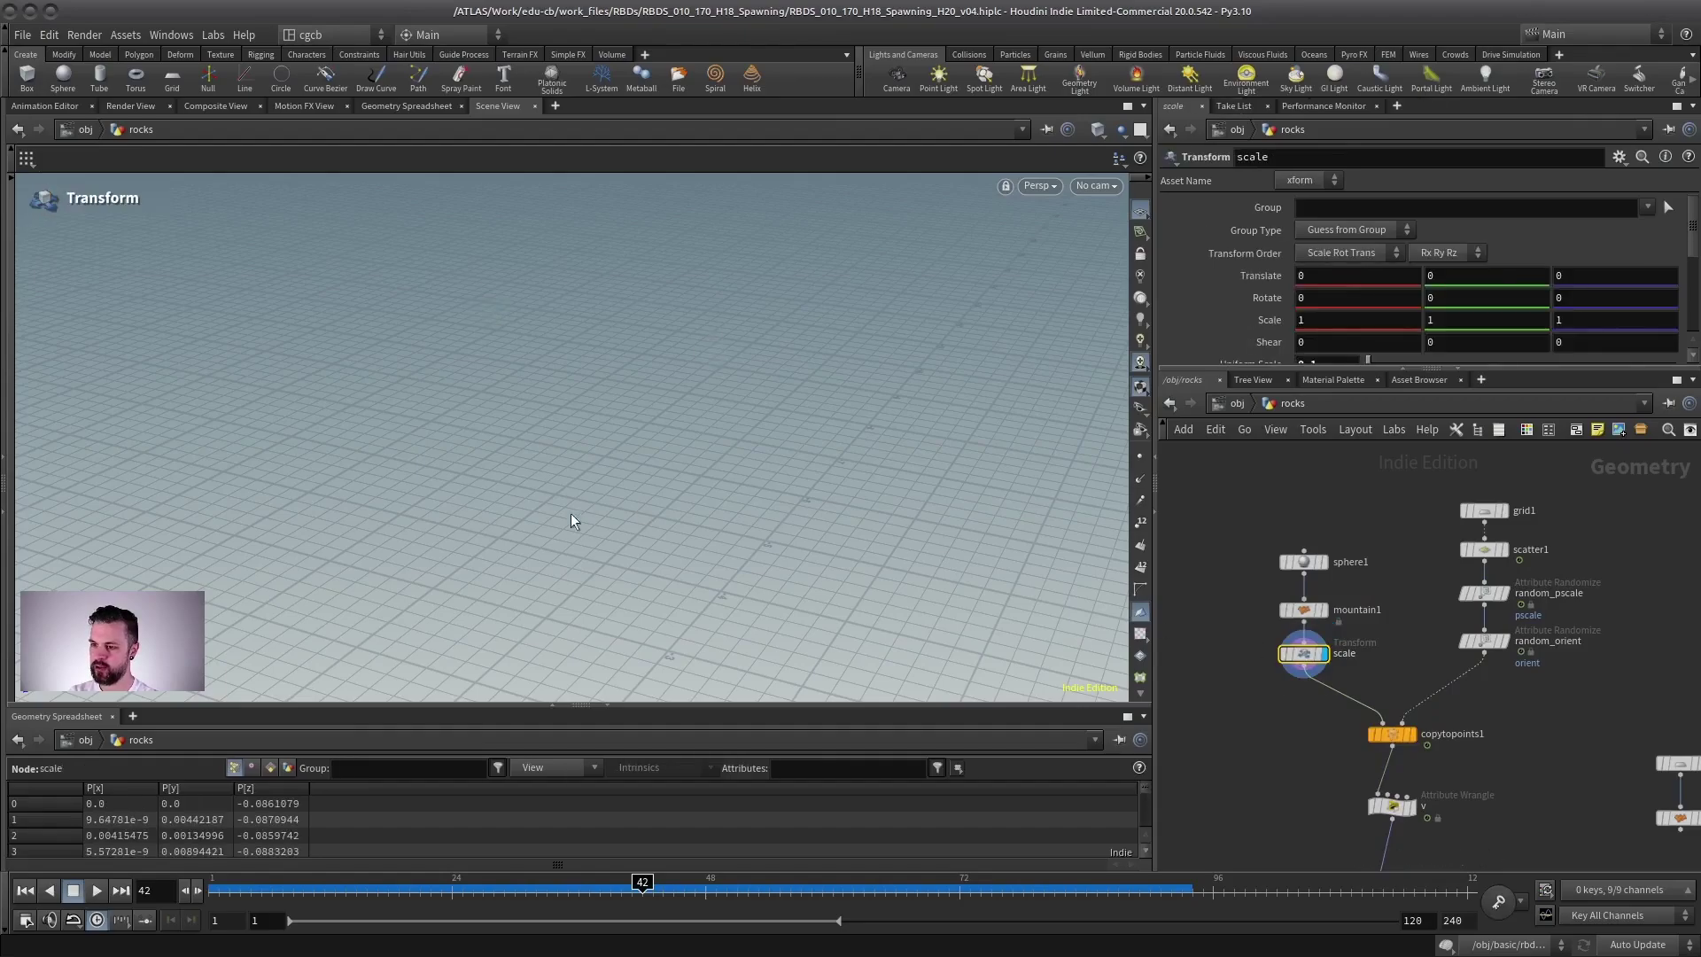
pyautogui.hotkey('space', 'g')
pyautogui.keyDown('alt'); pyautogui.moveTo(615, 535); pyautogui.dragTo(291, 582); pyautogui.keyUp('alt')
pyautogui.moveTo(1603, 550); pyautogui.dragTo(1530, 559, button='middle')
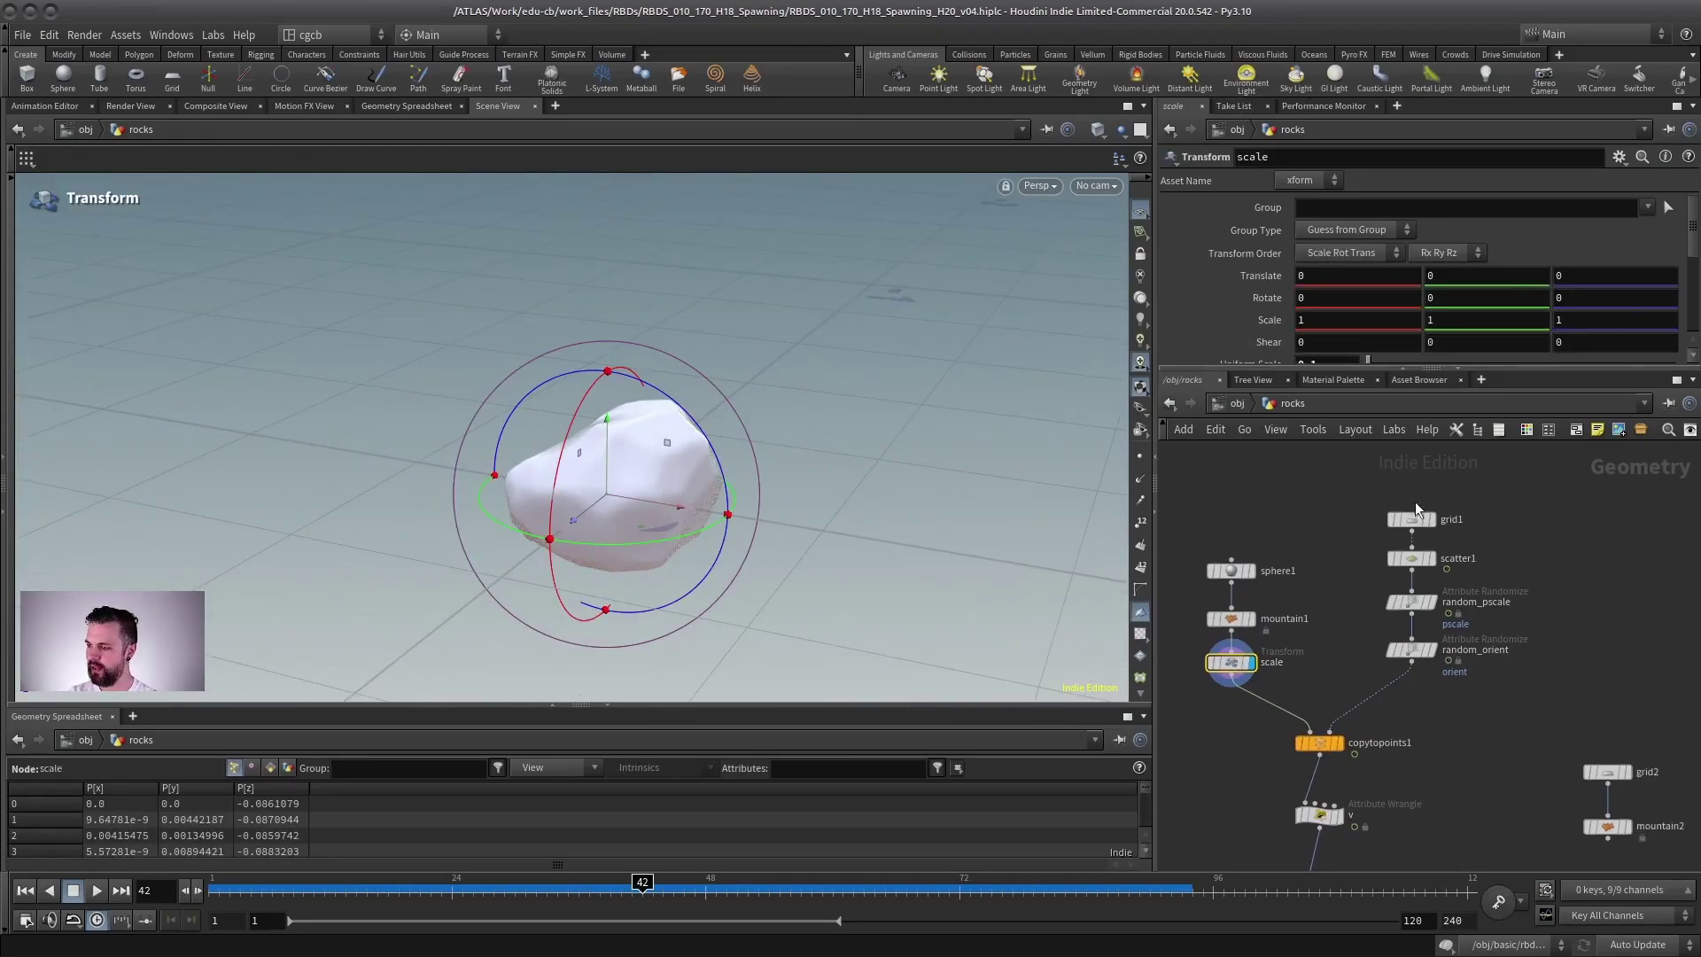
# Display grid1 in the rocks network and examine the narrow tilted emission plane.
pyautogui.click(1431, 520)
pyautogui.press('Escape')
pyautogui.moveTo(569, 444); pyautogui.dragTo(797, 372)
pyautogui.press('Return')
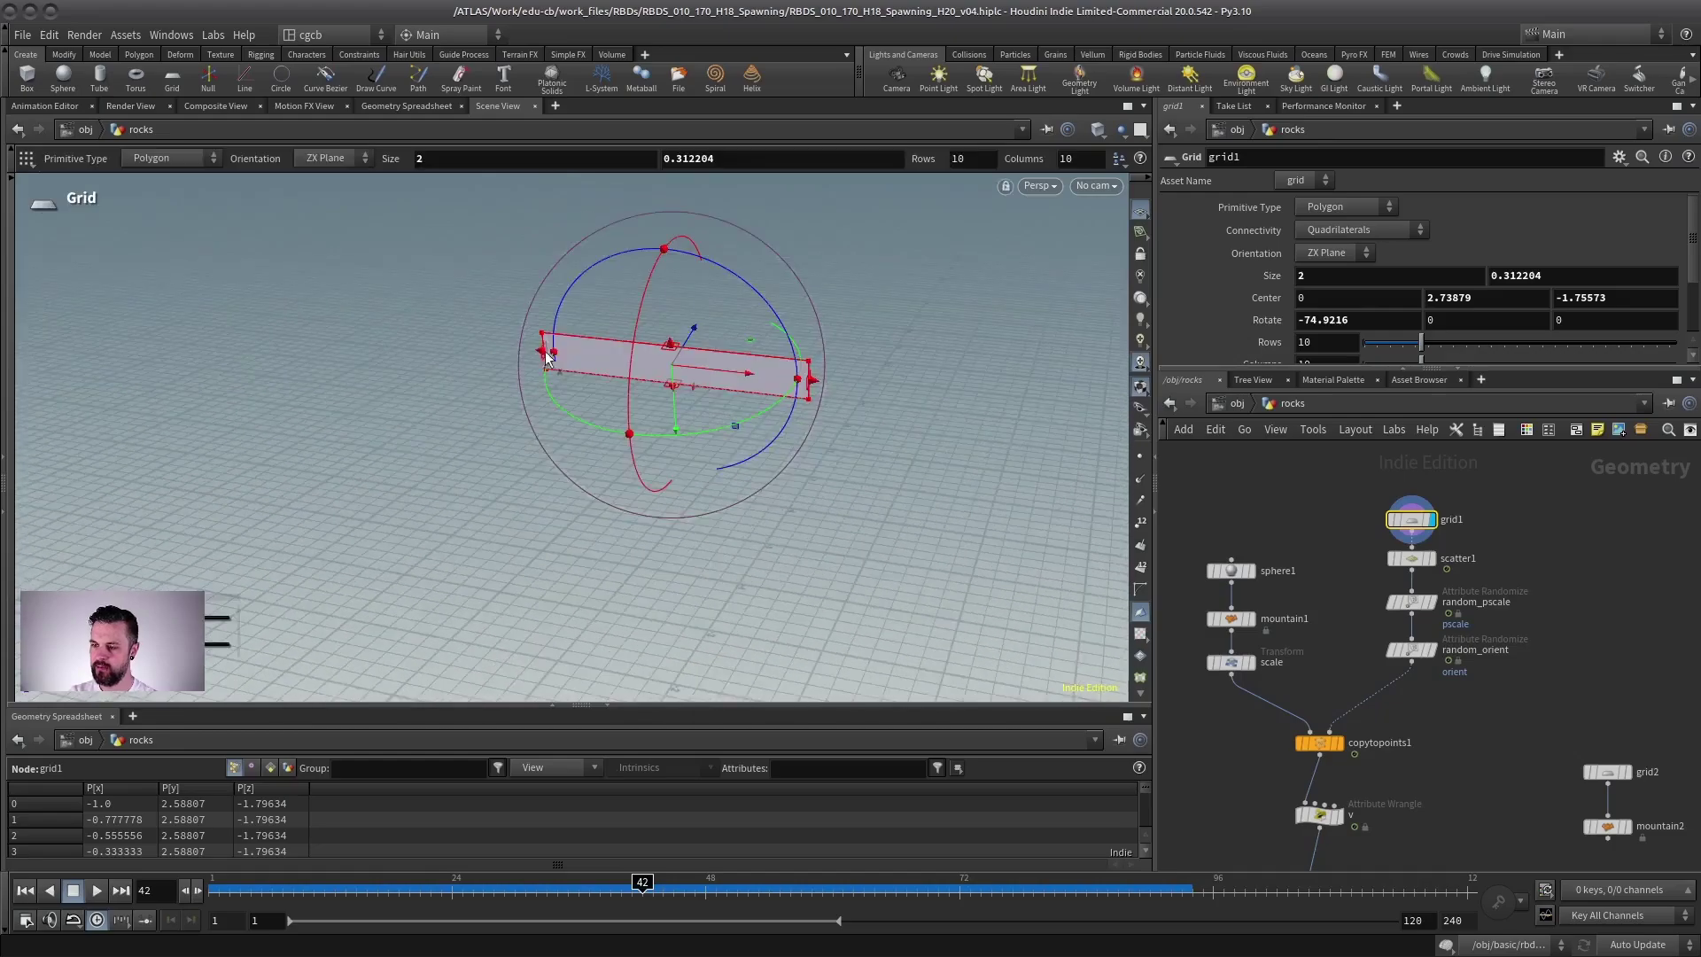
pyautogui.press('Escape')
pyautogui.moveTo(790, 505); pyautogui.dragTo(735, 520)
pyautogui.press('Return')
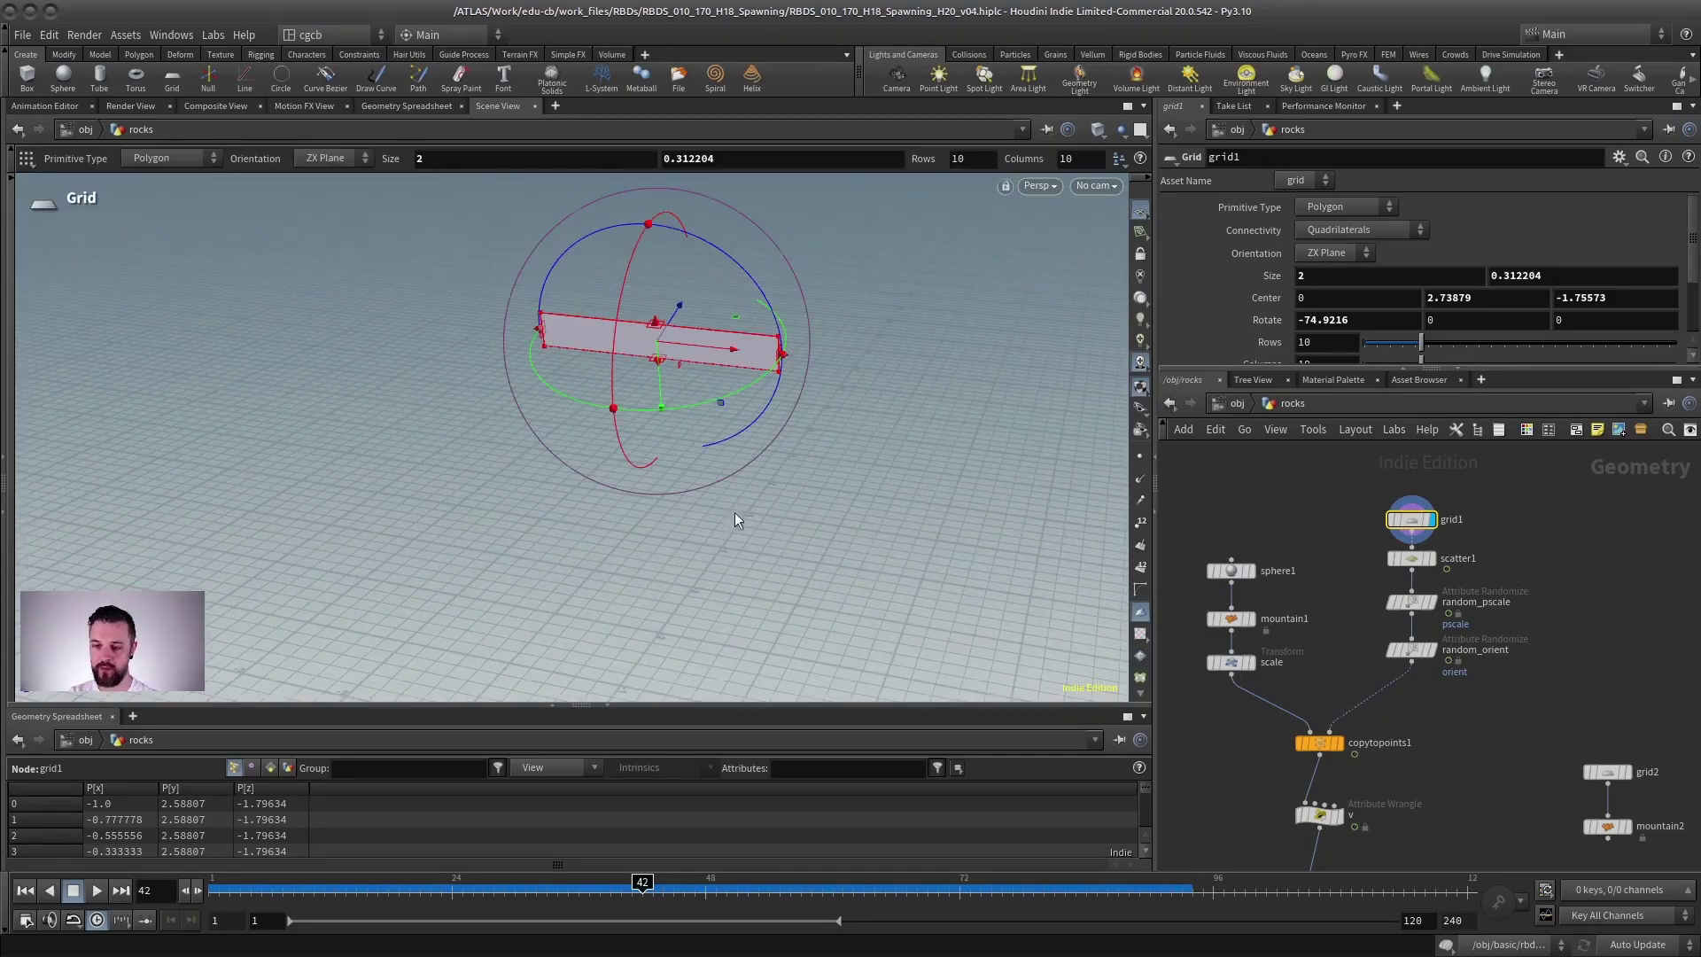
# Display scatter1 and examine its Global Seed expression, along with the random_pscale and random_orient settings.
pyautogui.click(1440, 562)
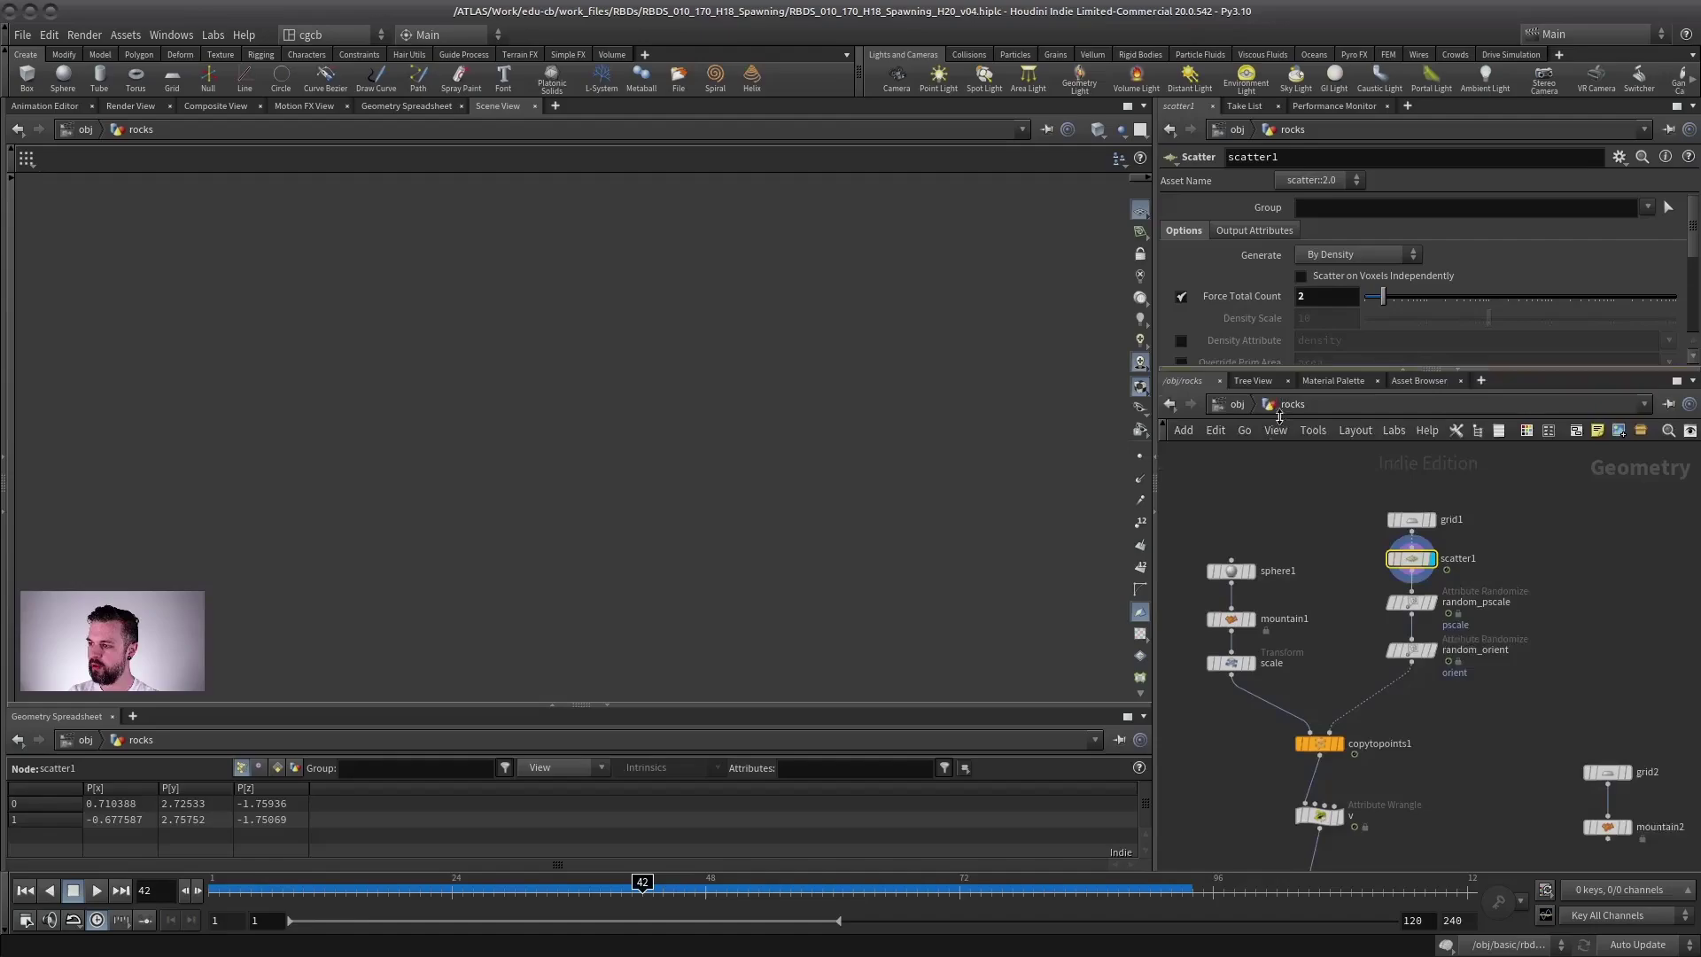
pyautogui.moveTo(1298, 370); pyautogui.dragTo(1302, 519)
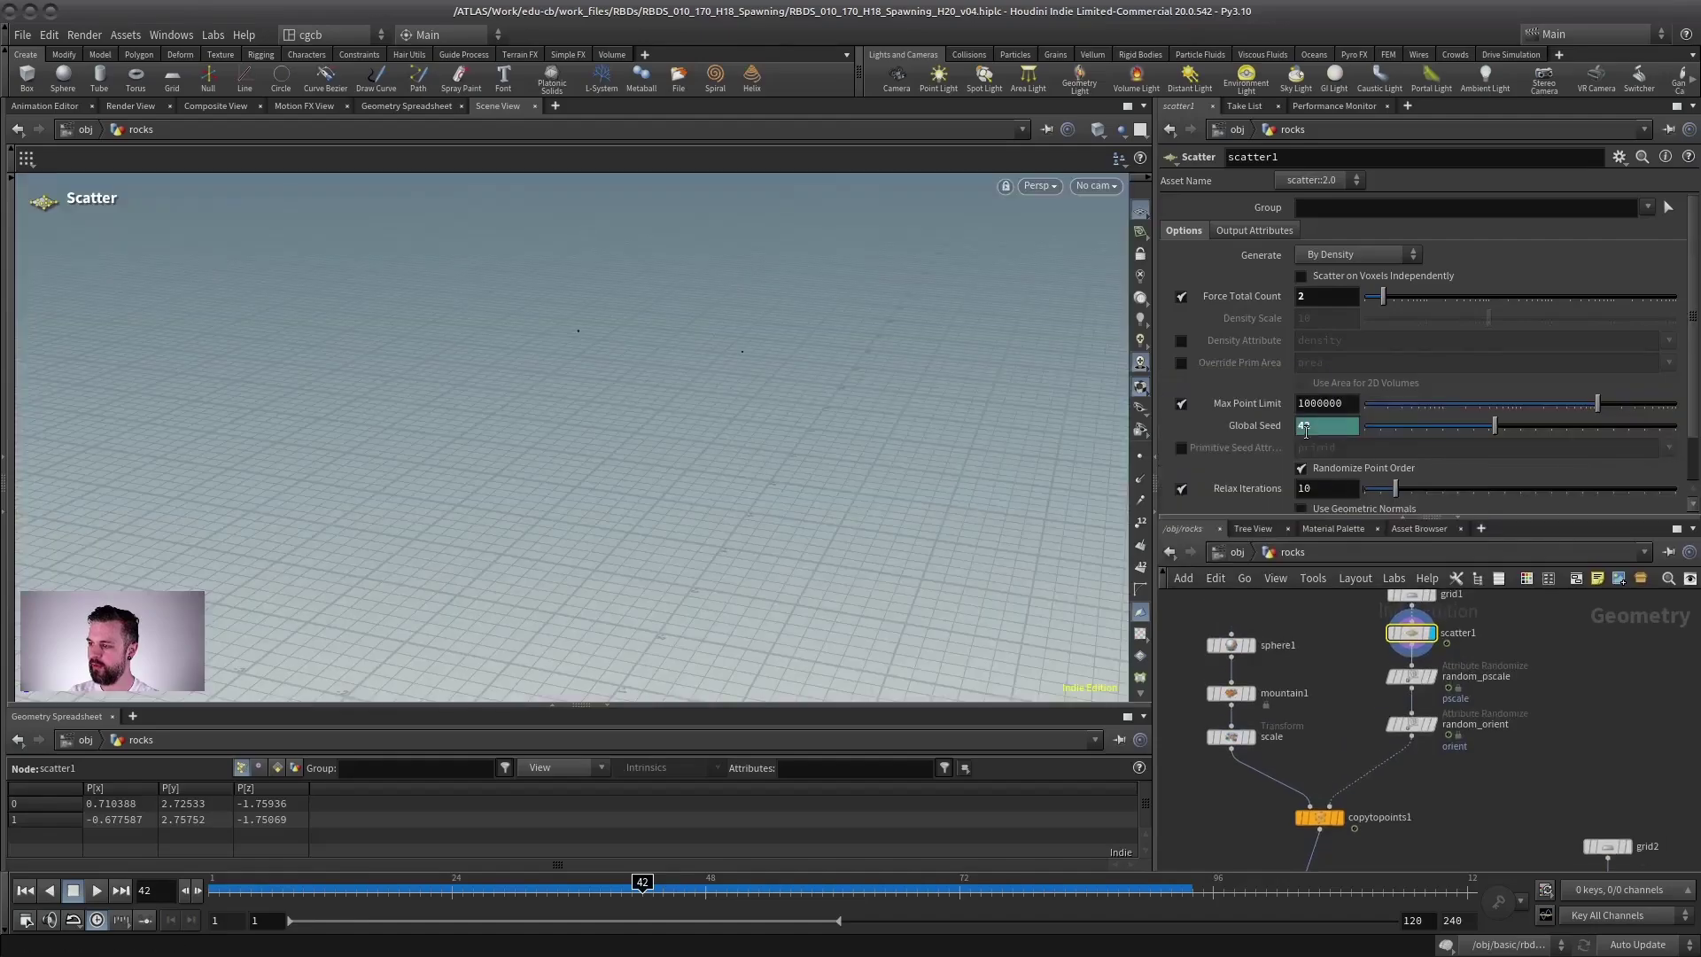
pyautogui.write('$FF')
pyautogui.moveTo(1474, 693); pyautogui.dragTo(1437, 690, button='middle')
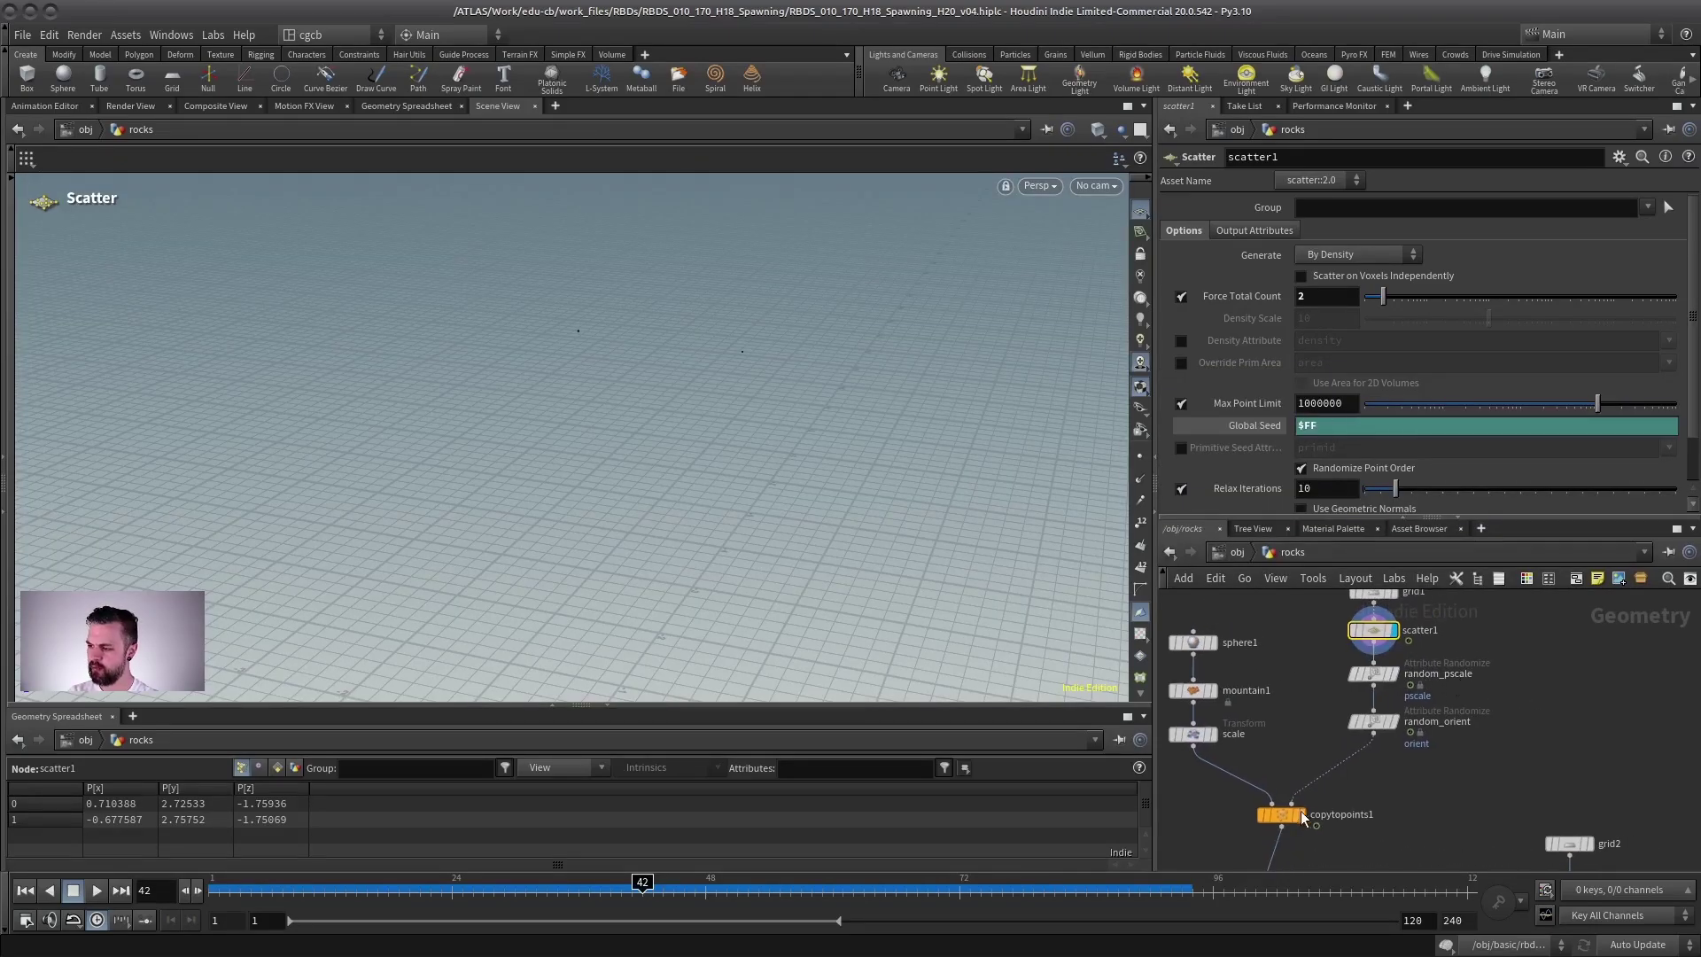
pyautogui.press('Down')
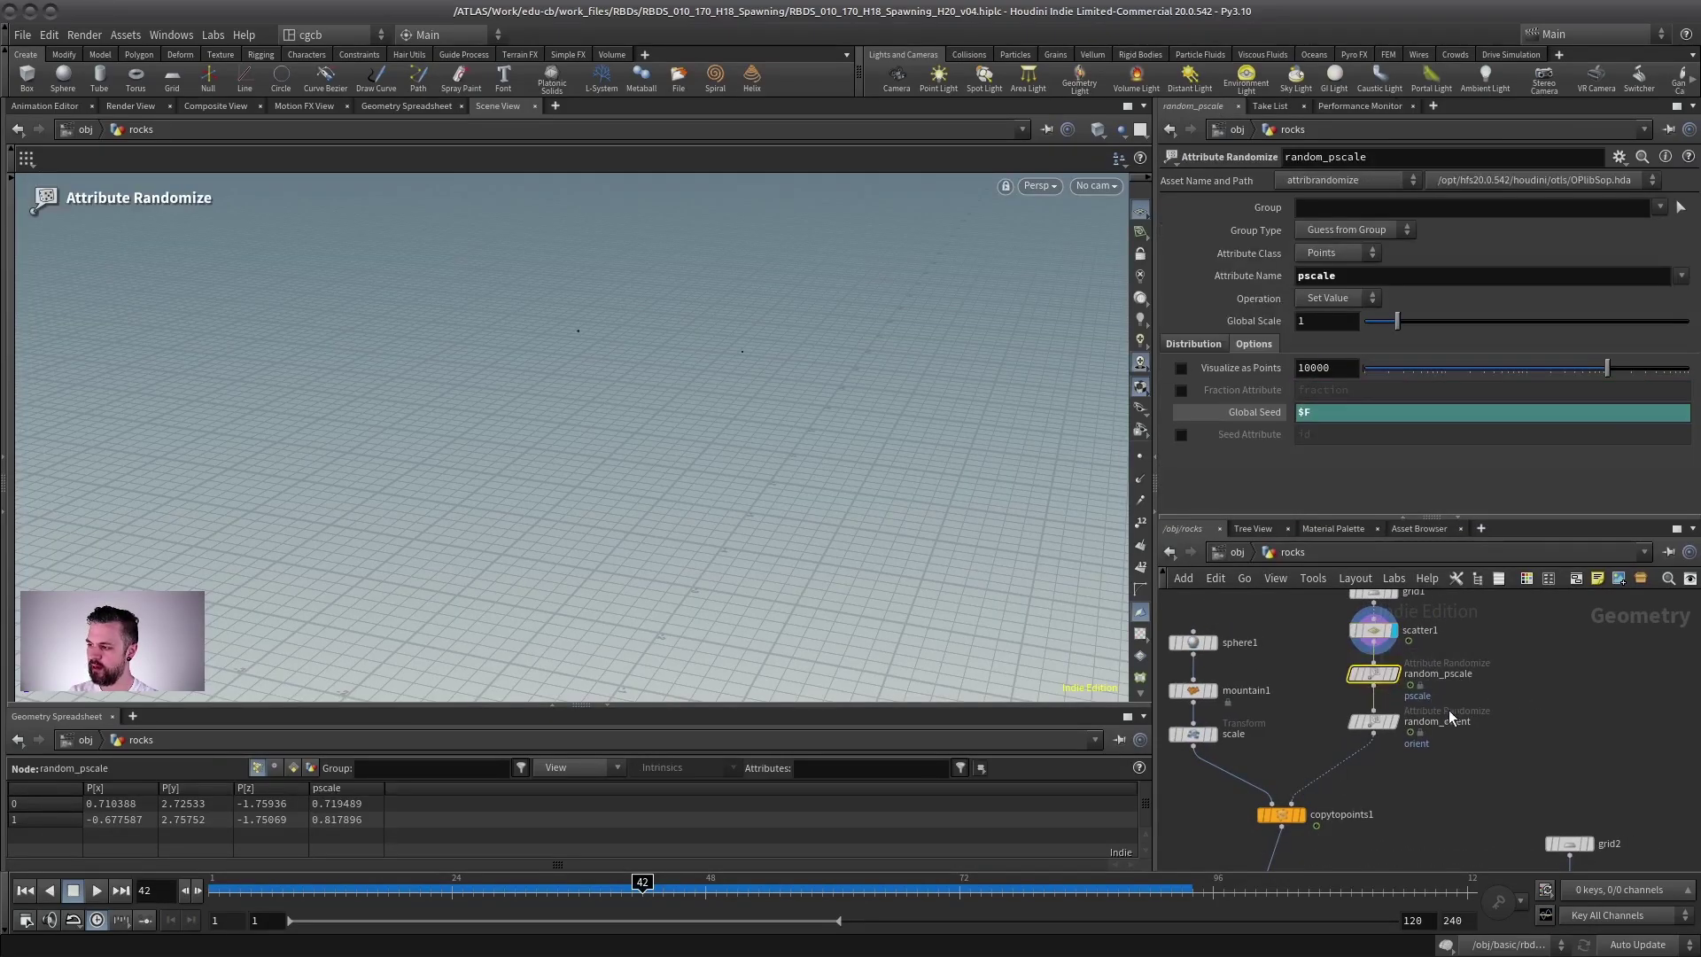
pyautogui.press('Down')
# Display copytopoints1 and play the animation to check the randomised rock placement, scale and orientation, pausing after viewing.
pyautogui.click(1280, 815)
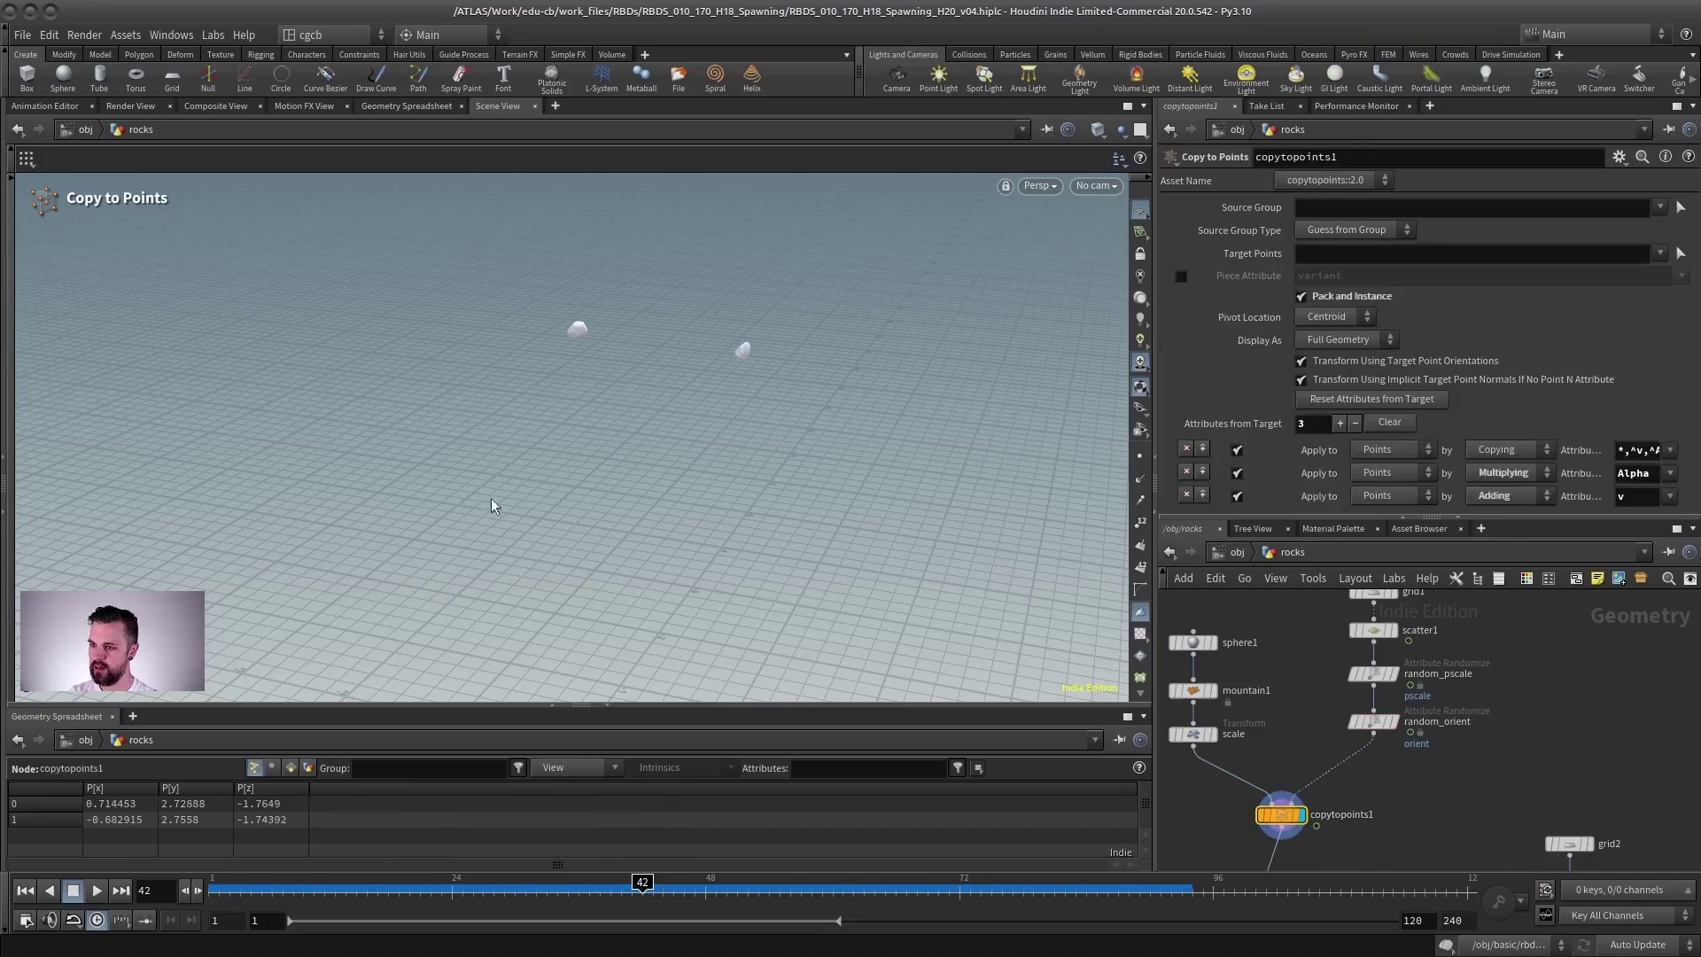
pyautogui.click(100, 890)
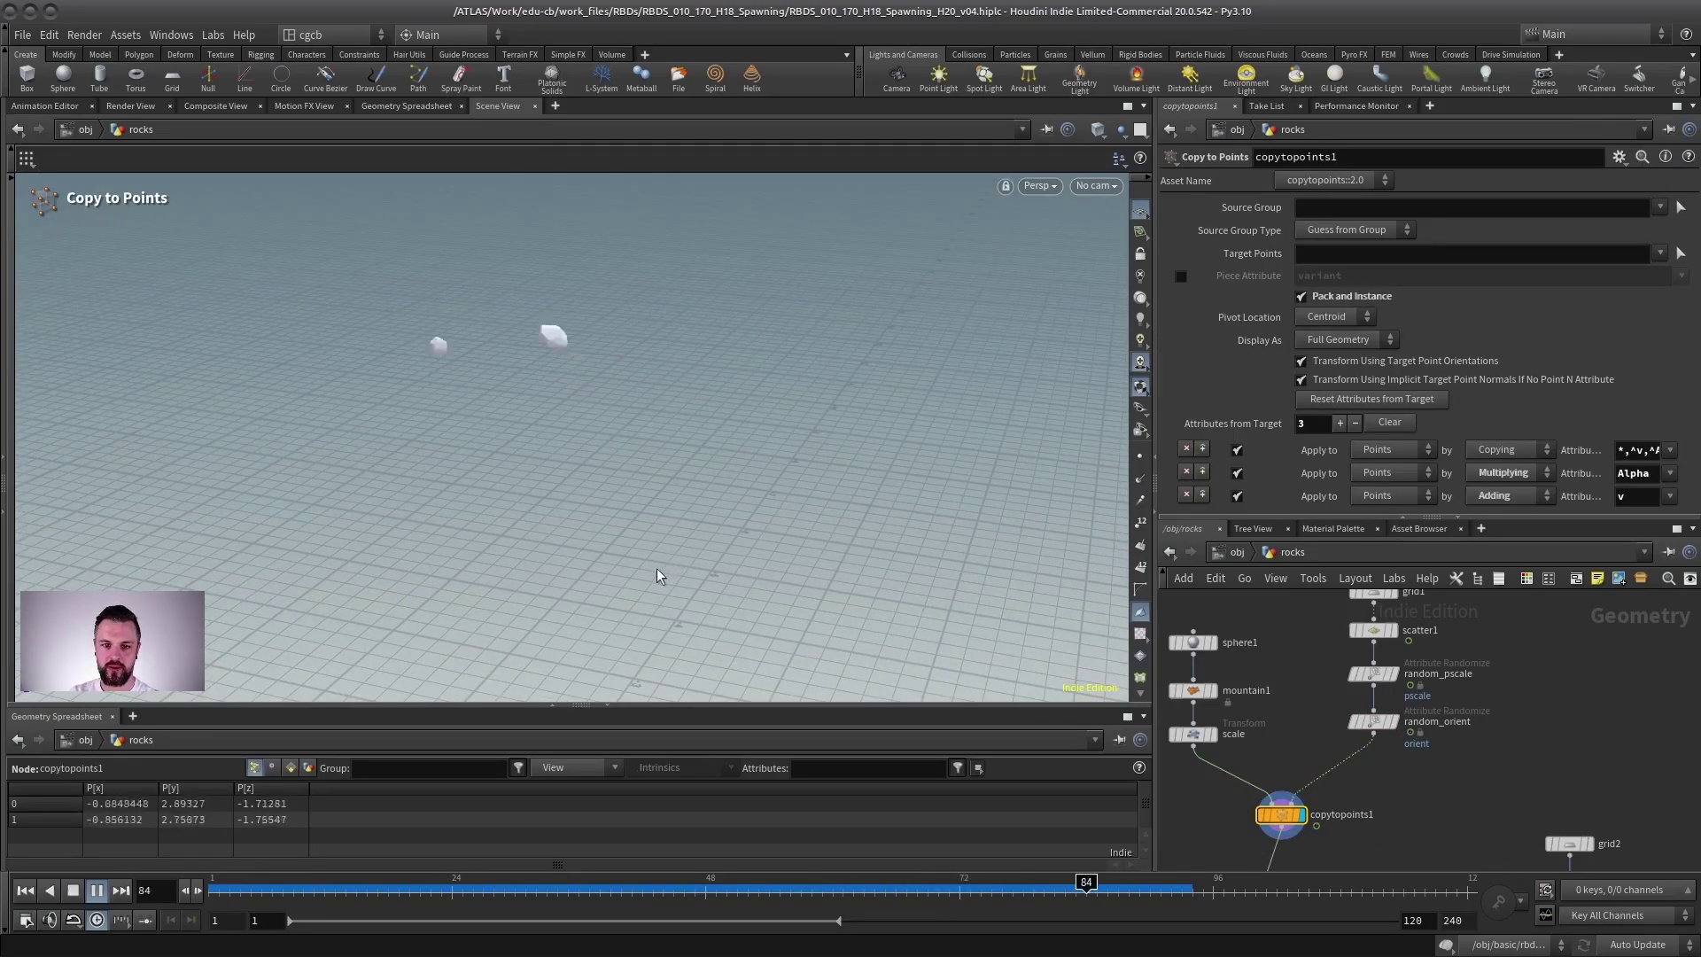
pyautogui.click(96, 890)
pyautogui.moveTo(1414, 794); pyautogui.dragTo(1460, 669, button='middle')
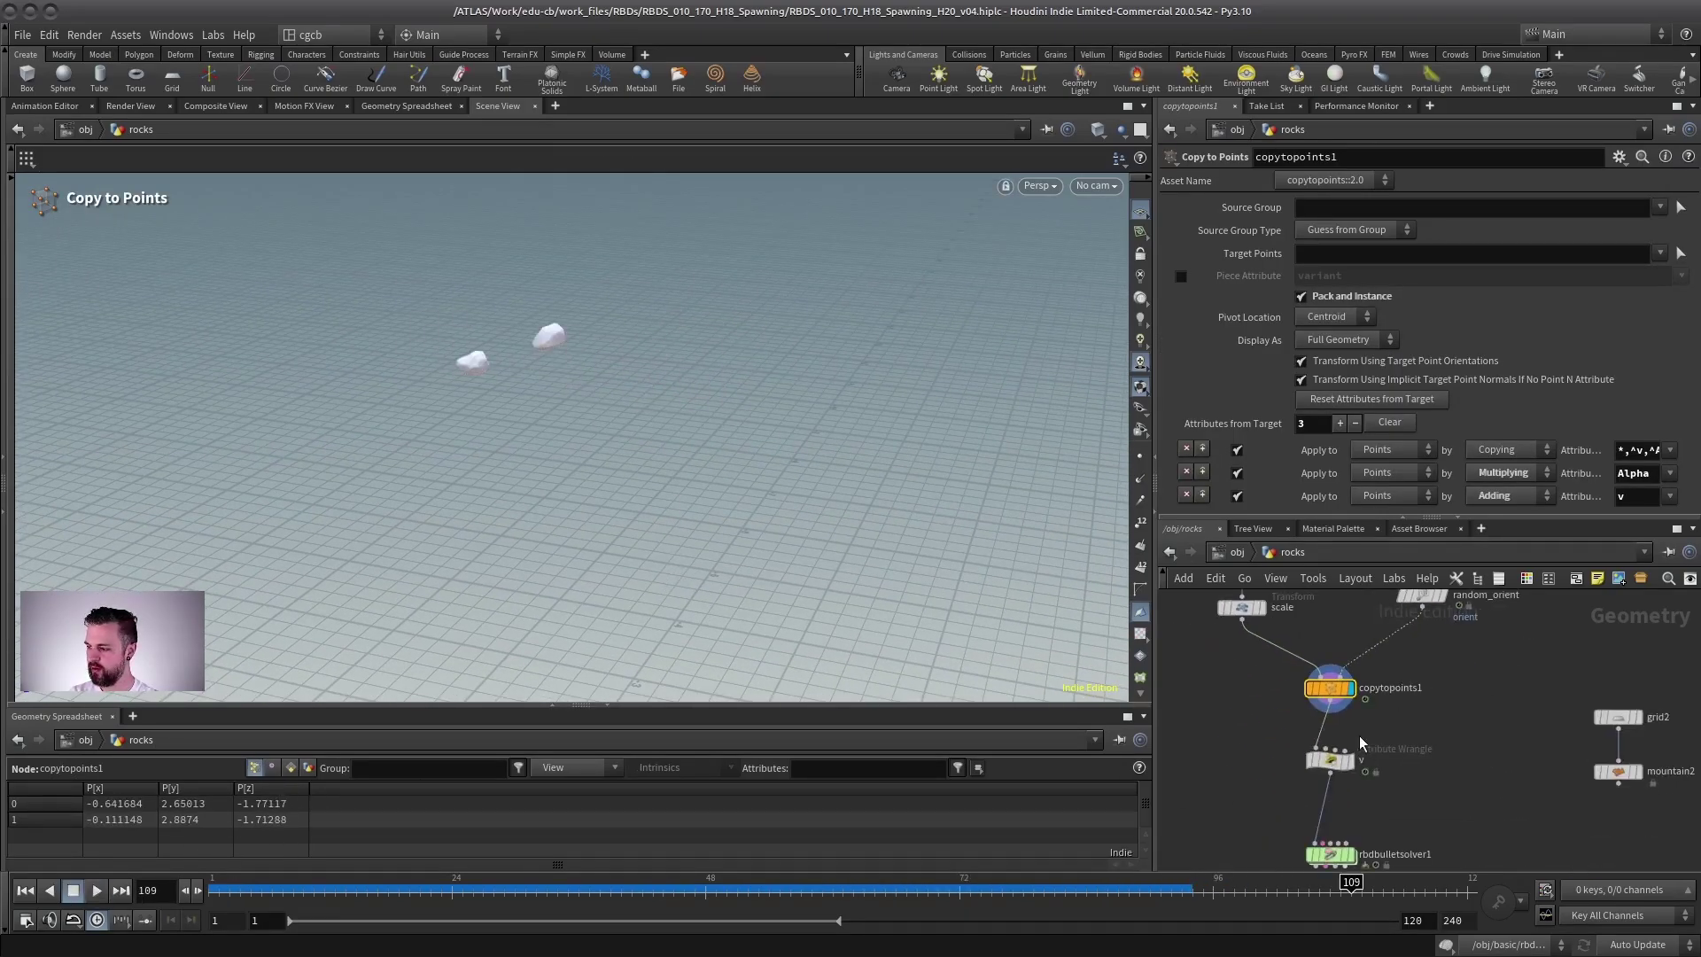
# Display rbdbulletsolver1 in the rocks network, play the simulation from frame 1001, and return to the first frame.
pyautogui.moveTo(1382, 753); pyautogui.dragTo(1382, 706, button='middle')
pyautogui.click(1348, 711)
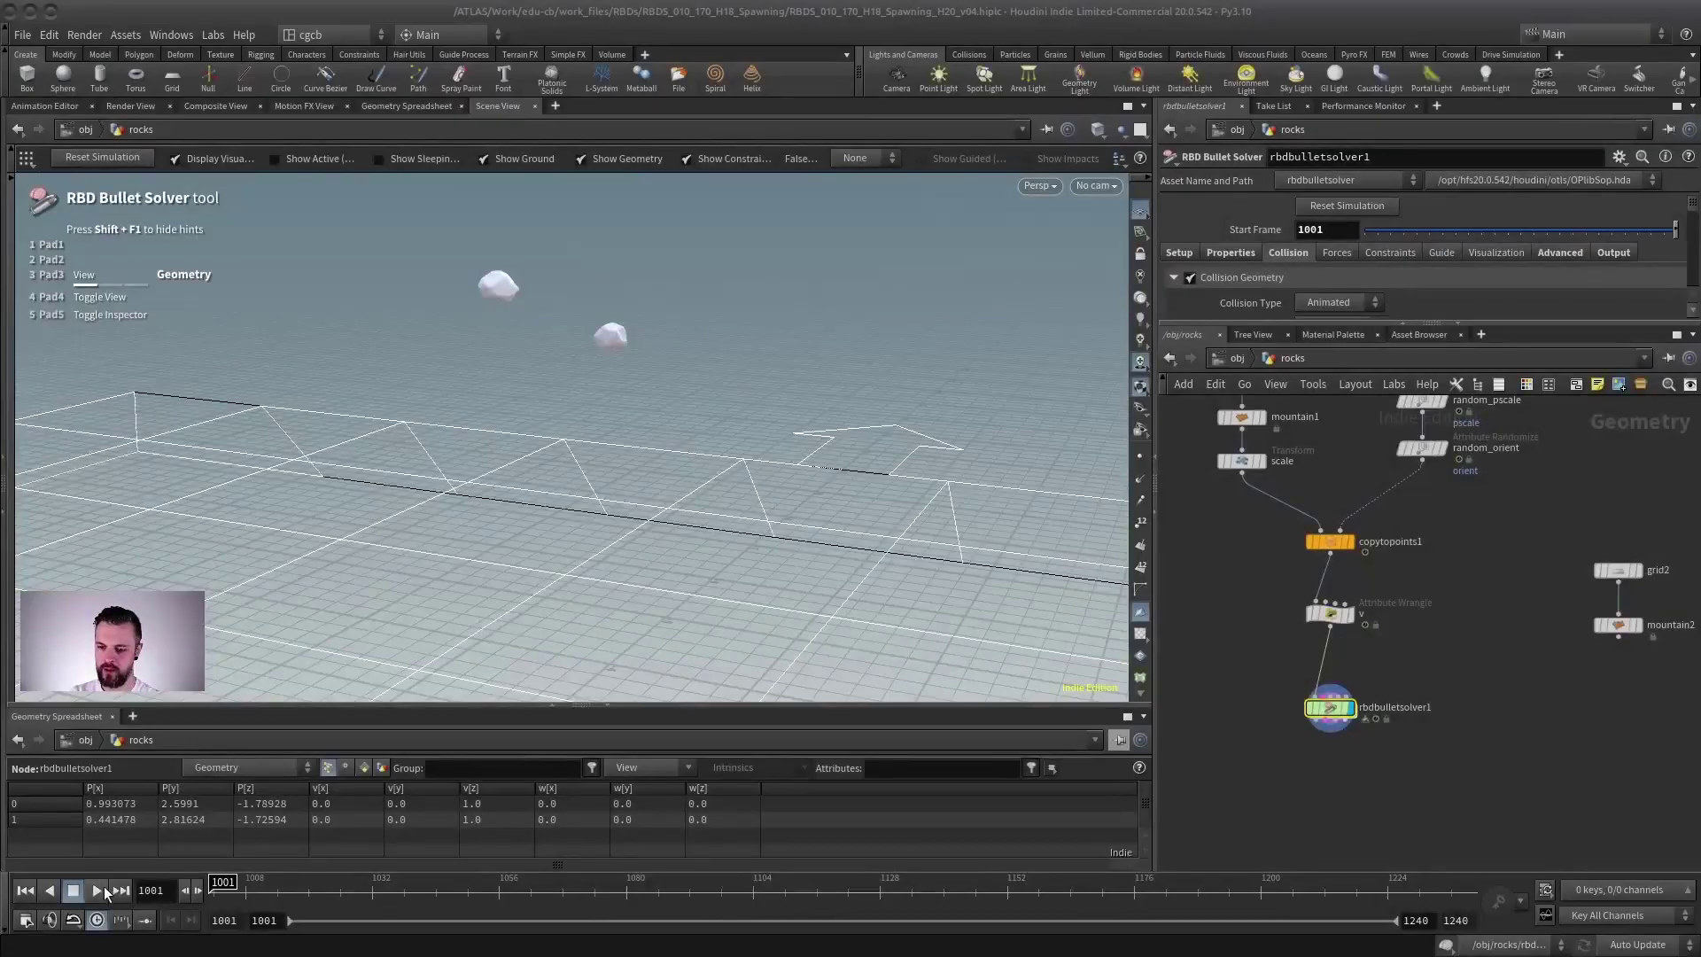
pyautogui.press('Up')
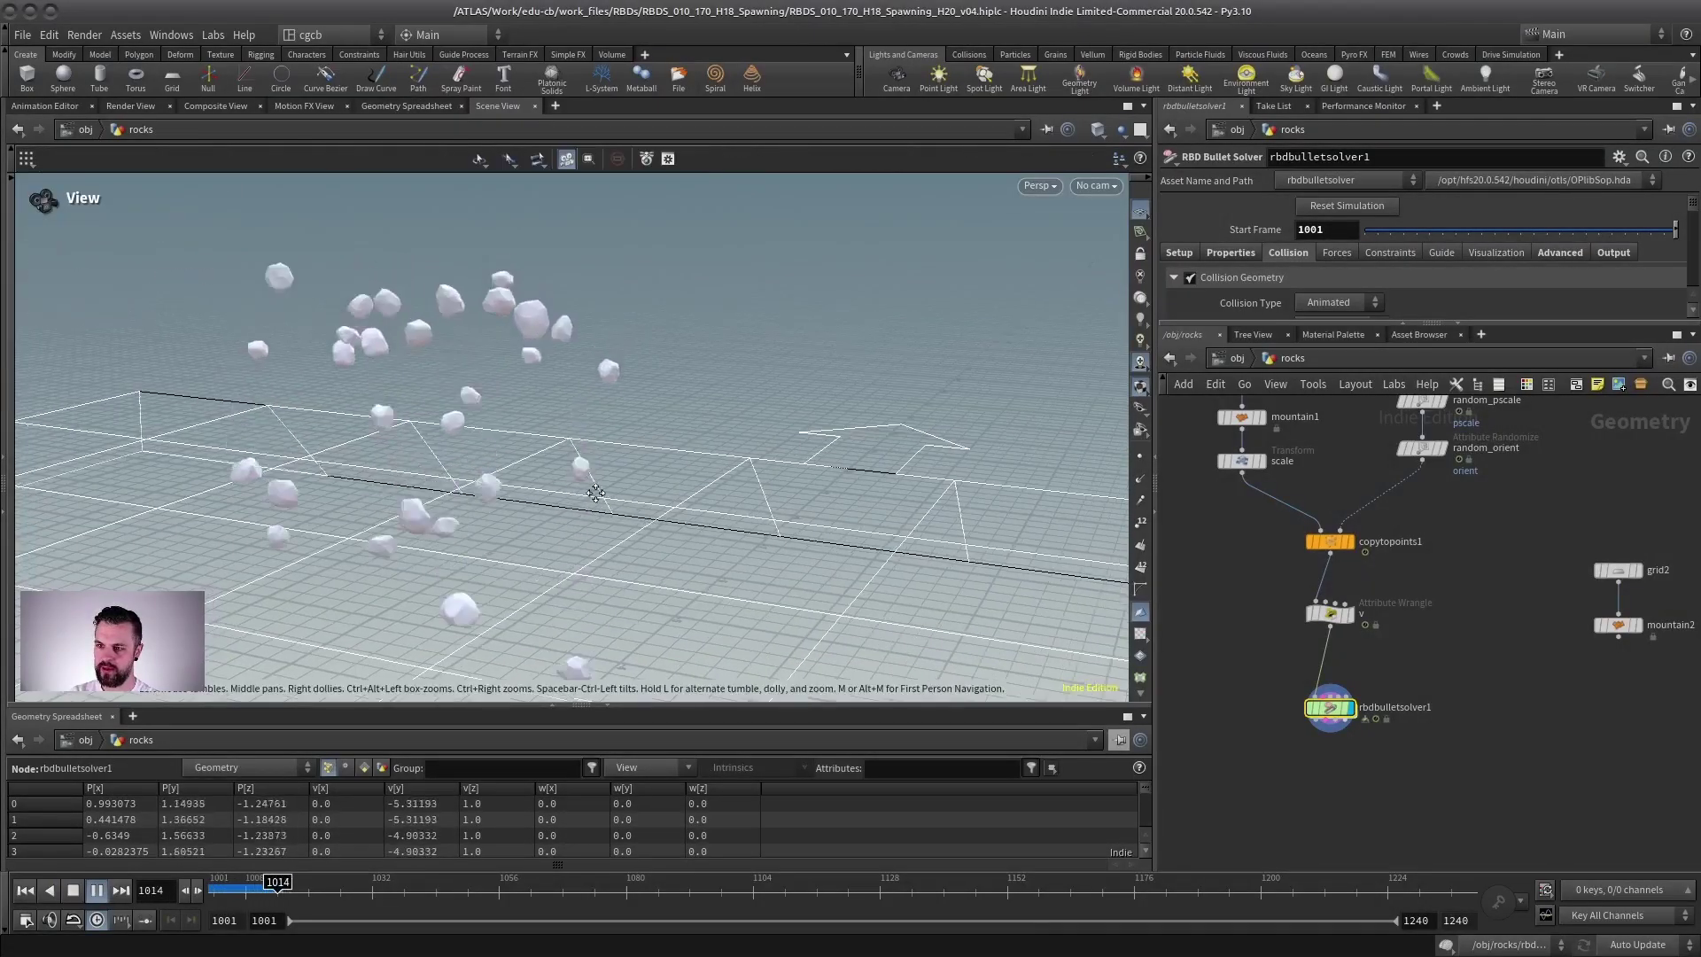
pyautogui.keyDown('alt'); pyautogui.moveTo(596, 492); pyautogui.dragTo(651, 443, button='middle'); pyautogui.keyUp('alt')
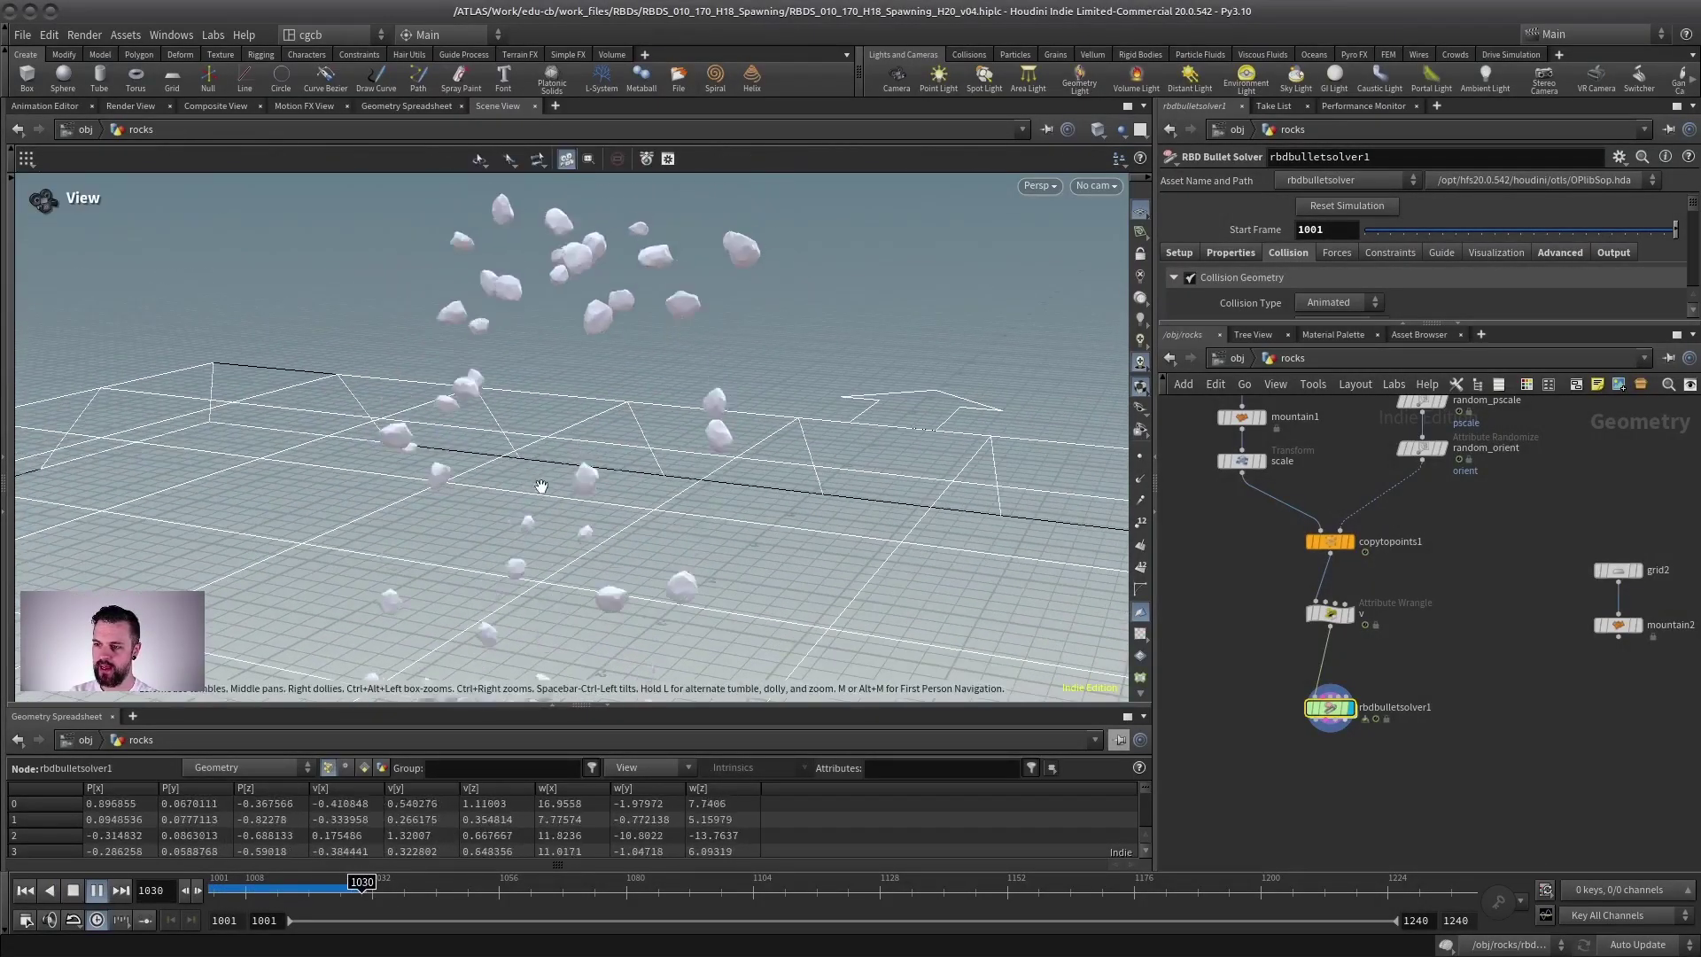
pyautogui.click(72, 890)
# Display grid2 and mountain2 in turn and examine the sloped terrain surface from several angles.
pyautogui.moveTo(1533, 624); pyautogui.dragTo(1362, 704, button='middle')
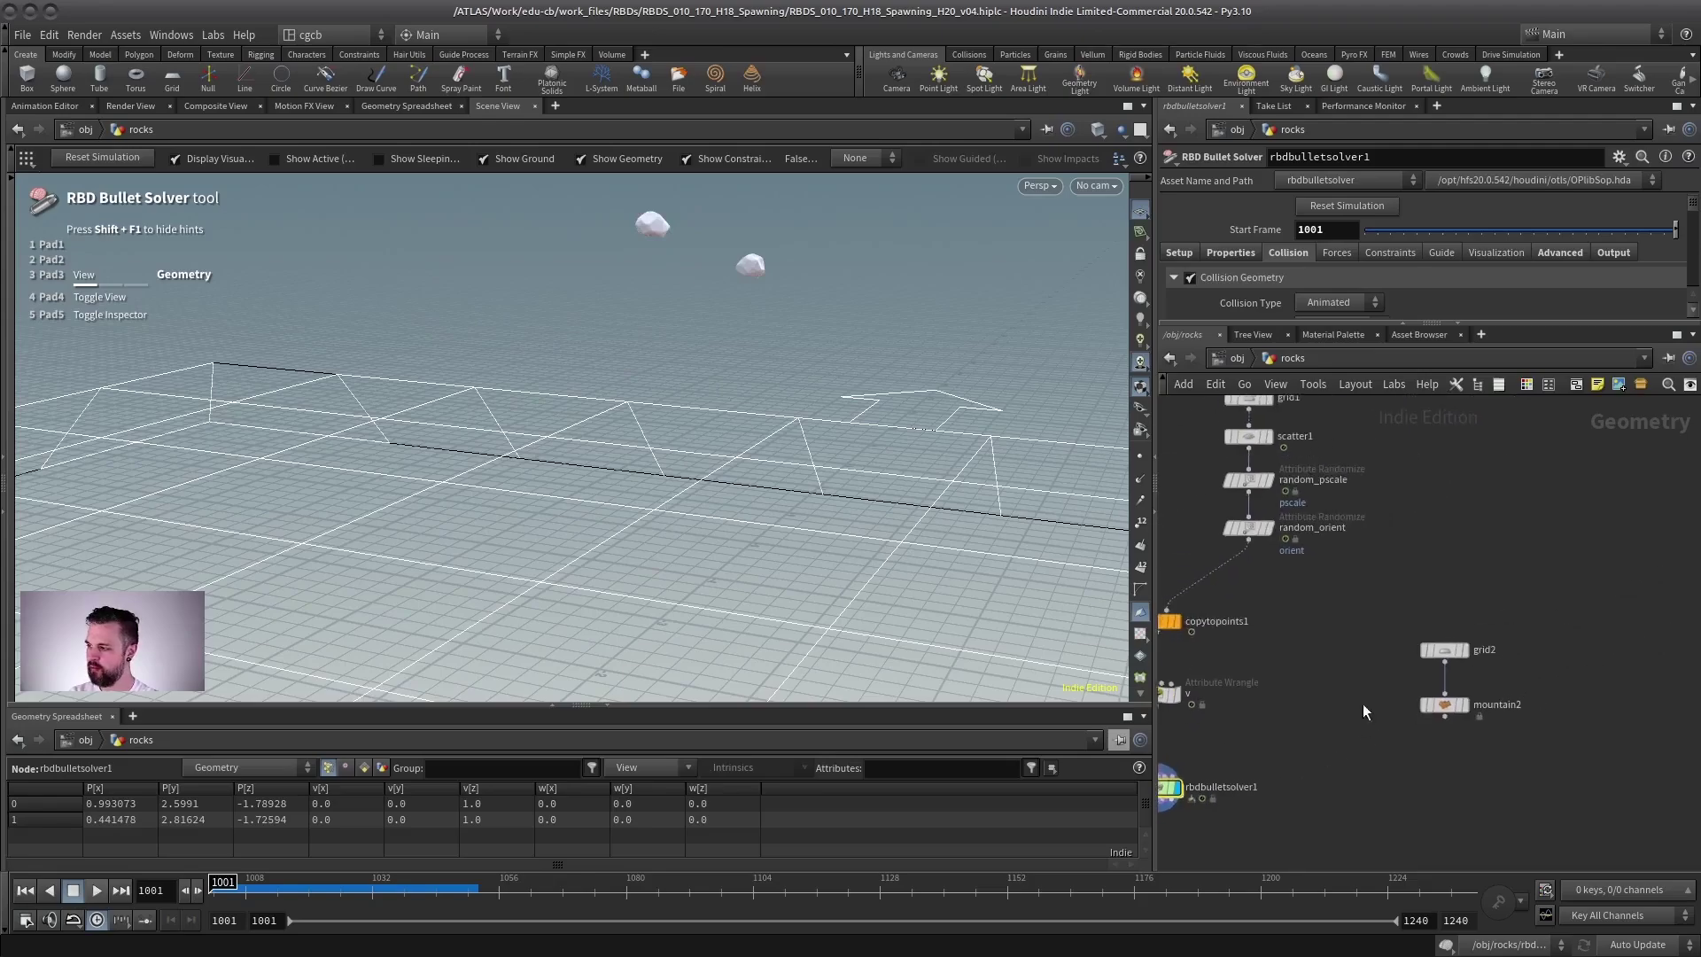
pyautogui.scroll(1, 1362, 703)
pyautogui.click(1481, 646)
pyautogui.keyDown('alt'); pyautogui.moveTo(915, 620); pyautogui.dragTo(687, 513); pyautogui.keyUp('alt')
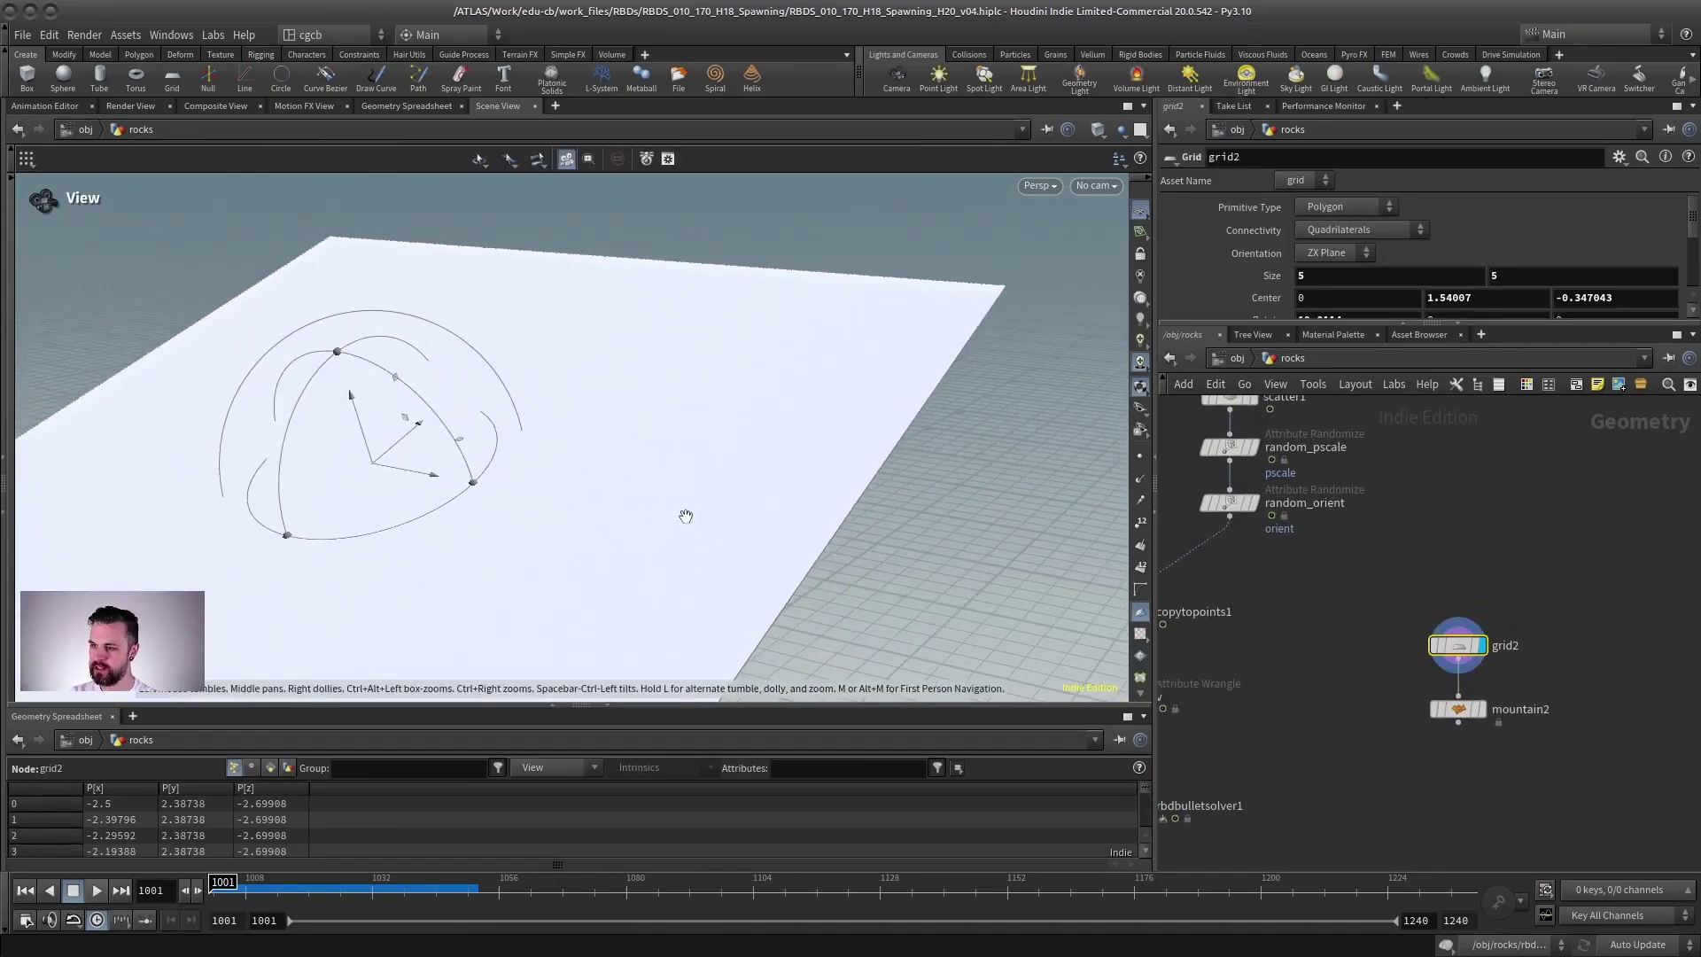
pyautogui.click(1481, 709)
pyautogui.keyDown('alt'); pyautogui.moveTo(921, 611); pyautogui.dragTo(626, 527, button='right'); pyautogui.keyUp('alt')
pyautogui.keyDown('alt'); pyautogui.moveTo(626, 528); pyautogui.dragTo(704, 468); pyautogui.keyUp('alt')
pyautogui.keyDown('alt'); pyautogui.moveTo(704, 468); pyautogui.dragTo(736, 452, button='right'); pyautogui.keyUp('alt')
pyautogui.keyDown('alt'); pyautogui.moveTo(736, 451); pyautogui.dragTo(680, 455); pyautogui.keyUp('alt')
# Move the rbdbulletsolver1 node closer beneath the grid2 and mountain2 branch.
pyautogui.moveTo(1572, 686); pyautogui.dragTo(1388, 609, button='middle')
pyautogui.moveTo(1191, 743); pyautogui.dragTo(1291, 712, button='middle')
pyautogui.moveTo(1193, 742); pyautogui.dragTo(1259, 784)
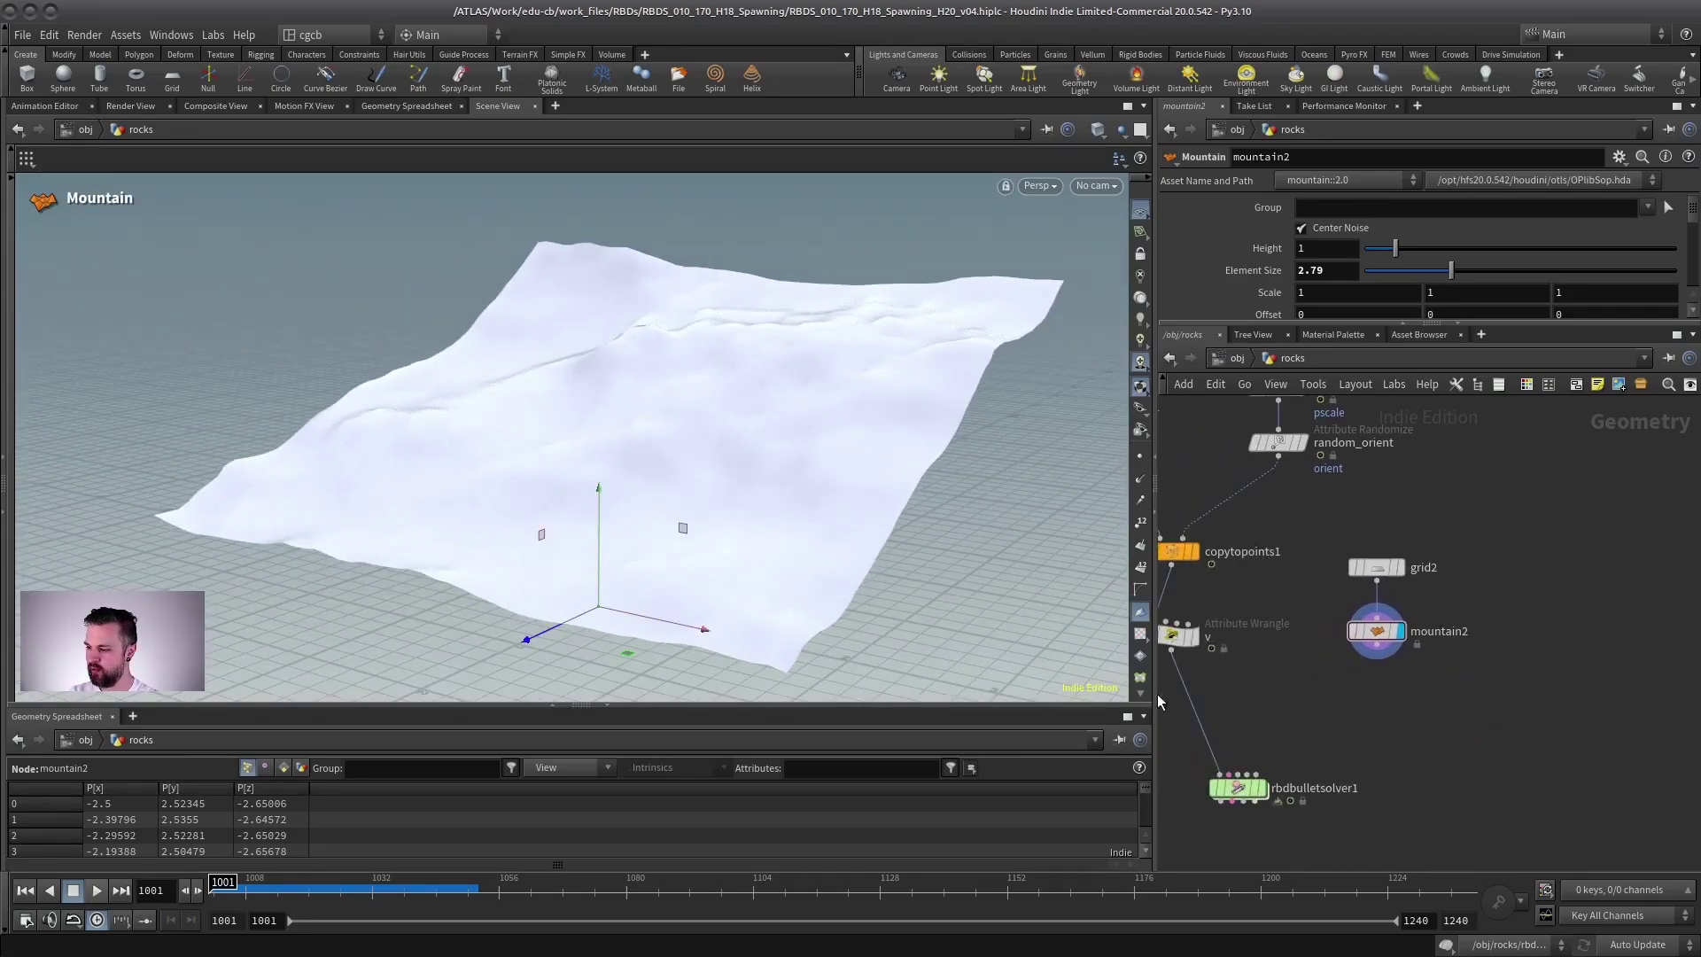
# Add a HeightField node beside mountain2 and display it.
pyautogui.moveTo(764, 501)
pyautogui.keyDown('alt'); pyautogui.mouseDown()
pyautogui.moveTo(706, 524)
pyautogui.moveTo(749, 521)
pyautogui.mouseUp(); pyautogui.keyUp('alt')
pyautogui.moveTo(1542, 610); pyautogui.dragTo(1455, 633, button='middle')
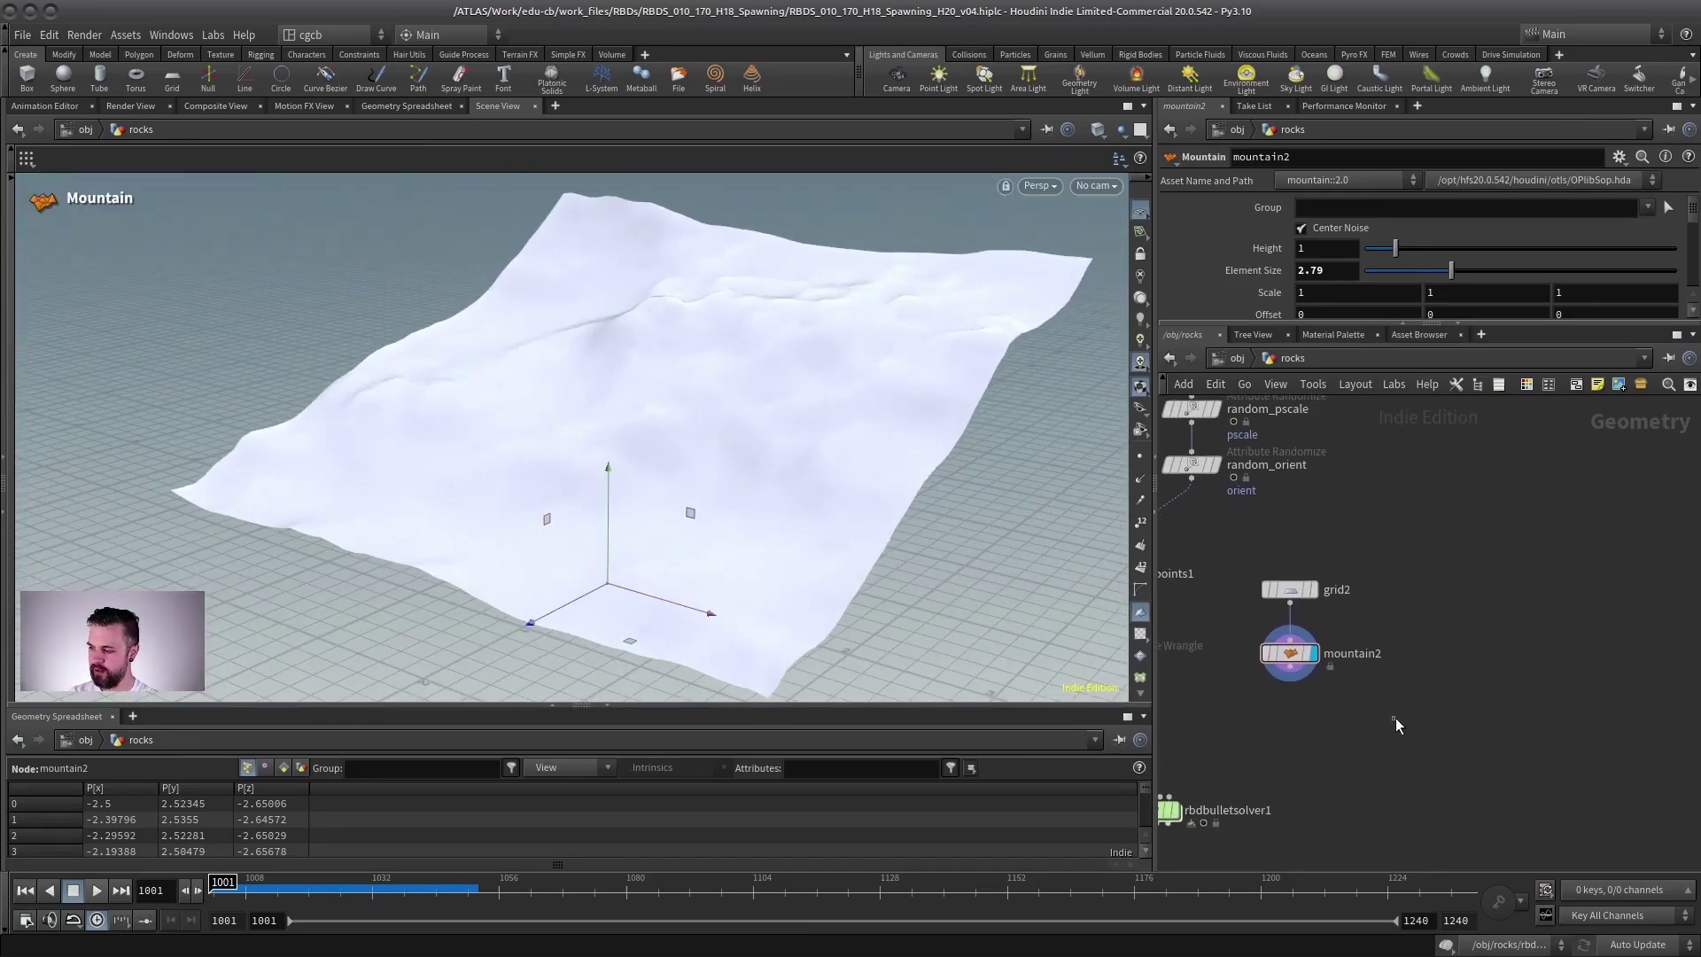
pyautogui.press('Tab')
pyautogui.write('height')
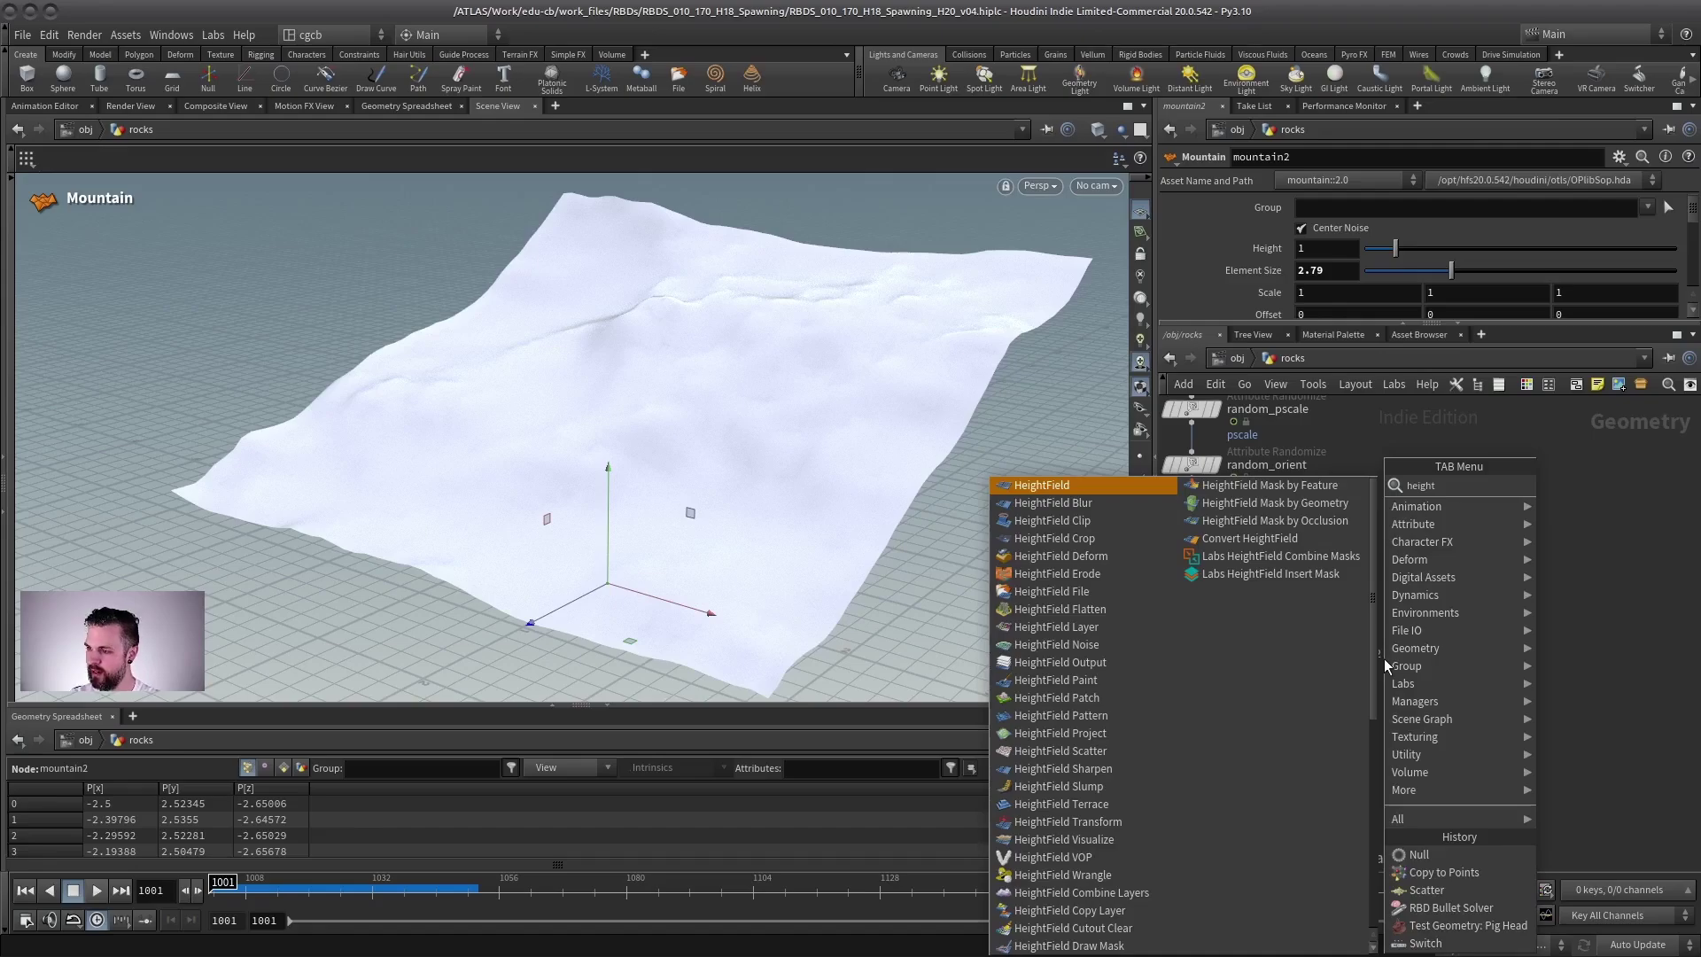
pyautogui.press('Return')
pyautogui.click(1449, 656)
pyautogui.click(1472, 657)
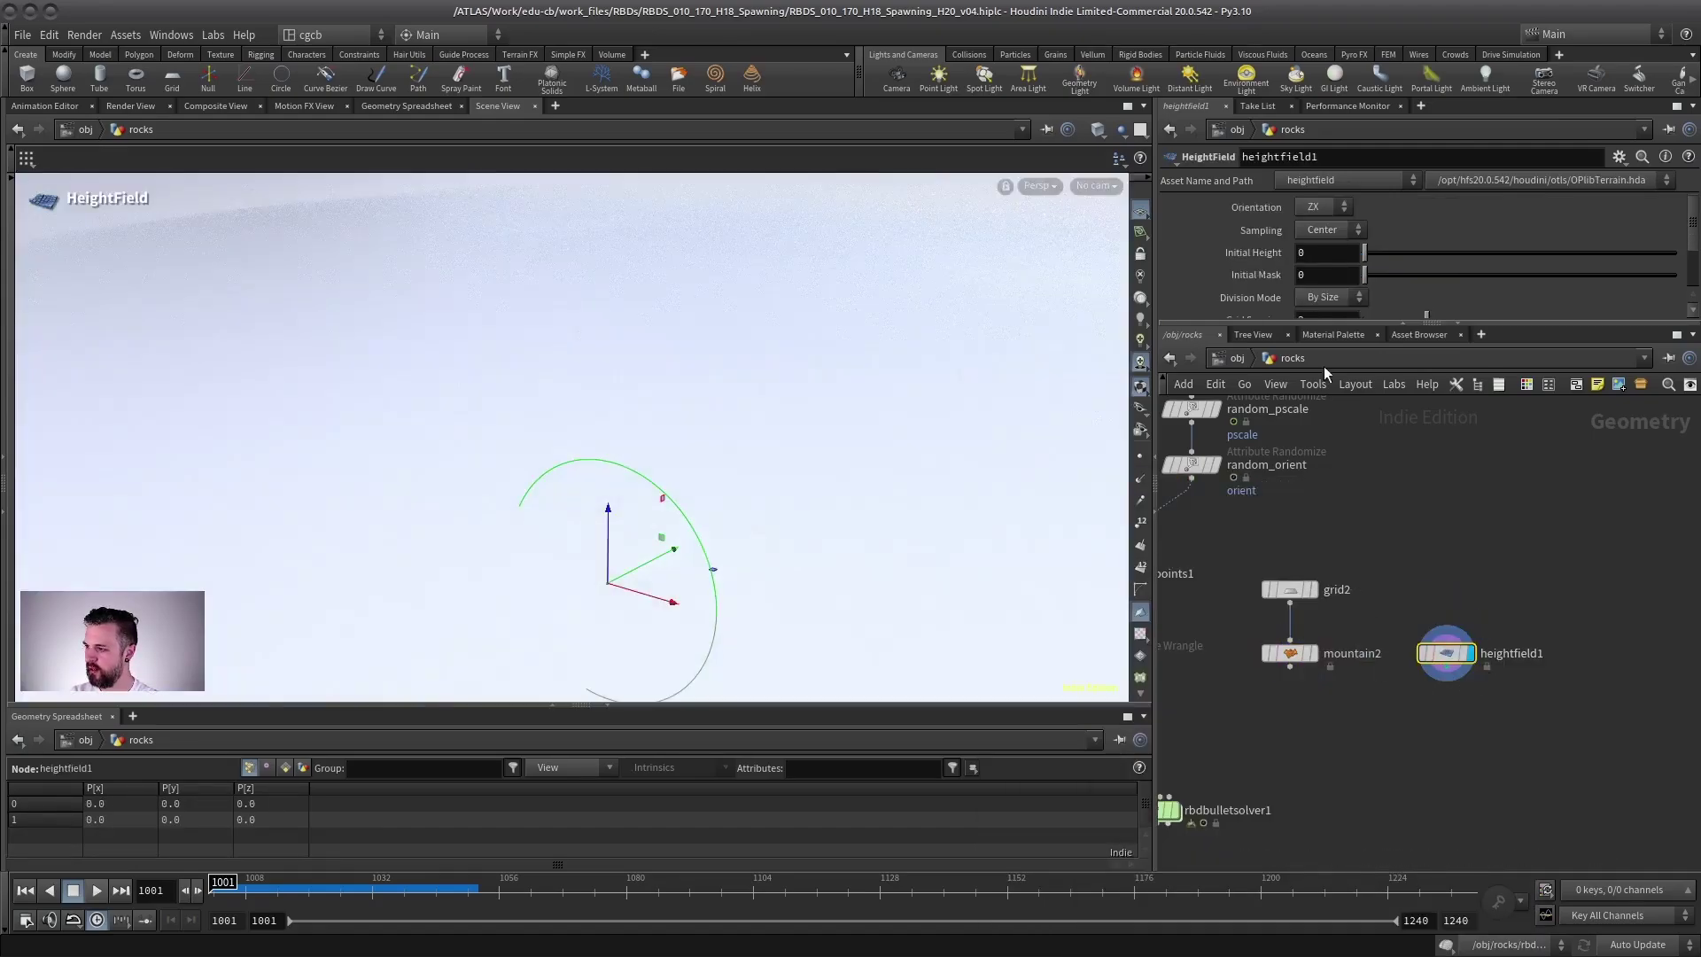
# Set the heightfield1 size to 6 by 6.
pyautogui.moveTo(1316, 321); pyautogui.dragTo(1315, 556)
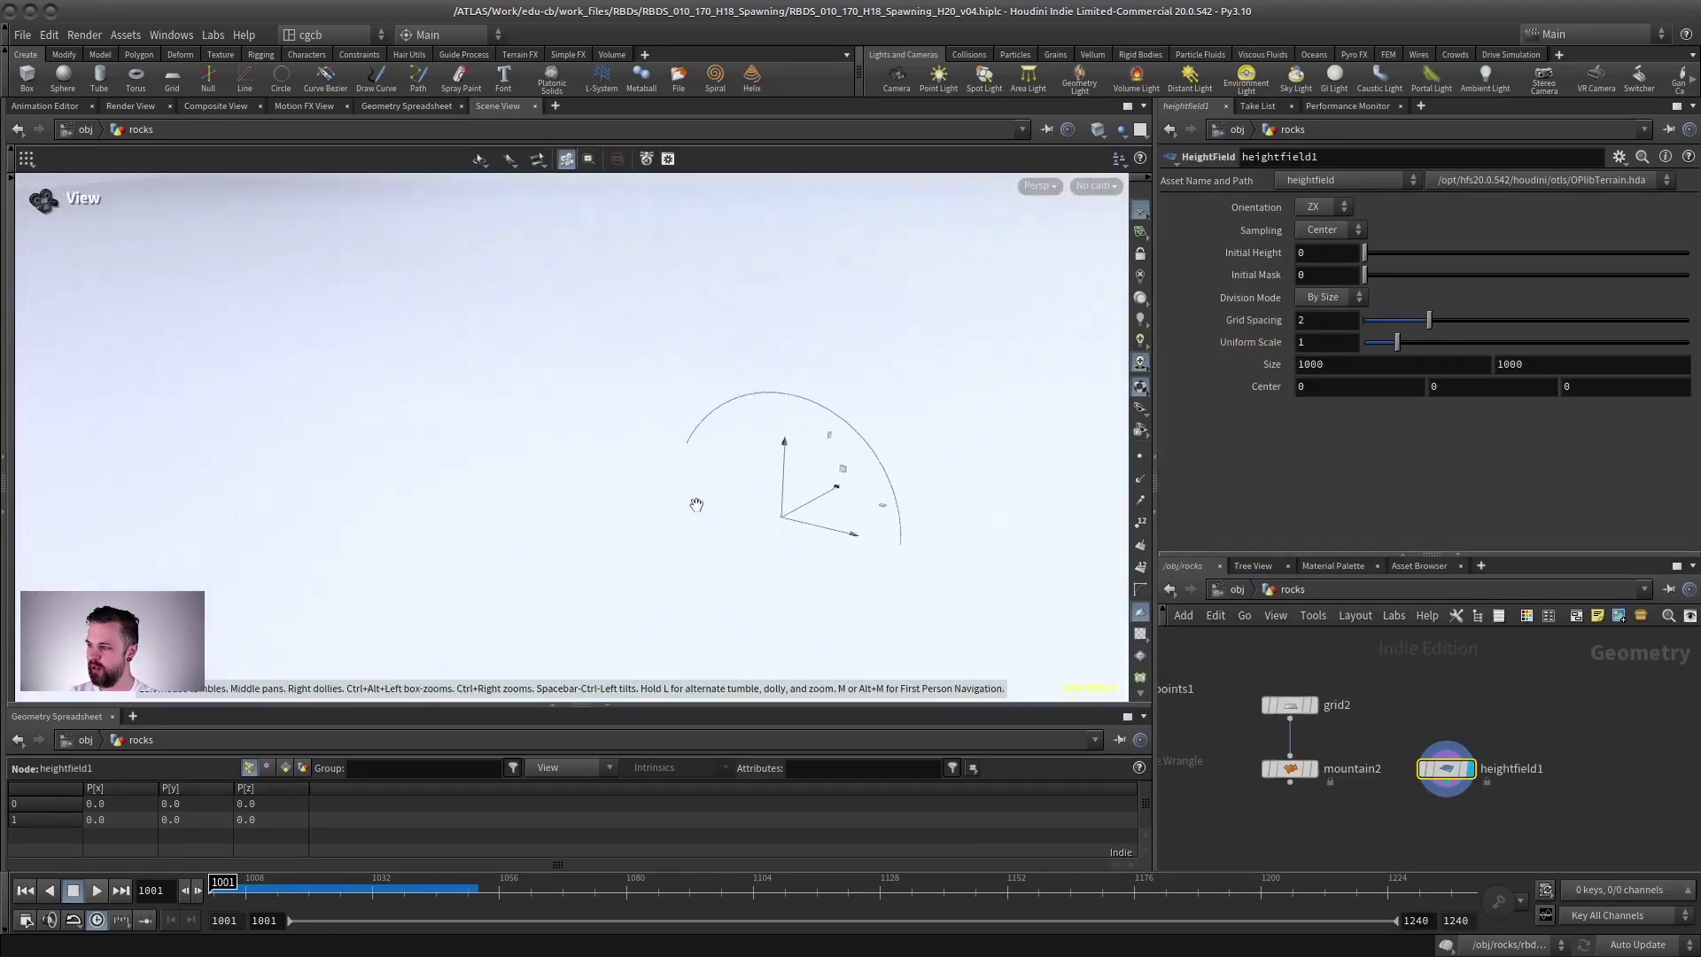
pyautogui.press('Tab')
pyautogui.write('6')
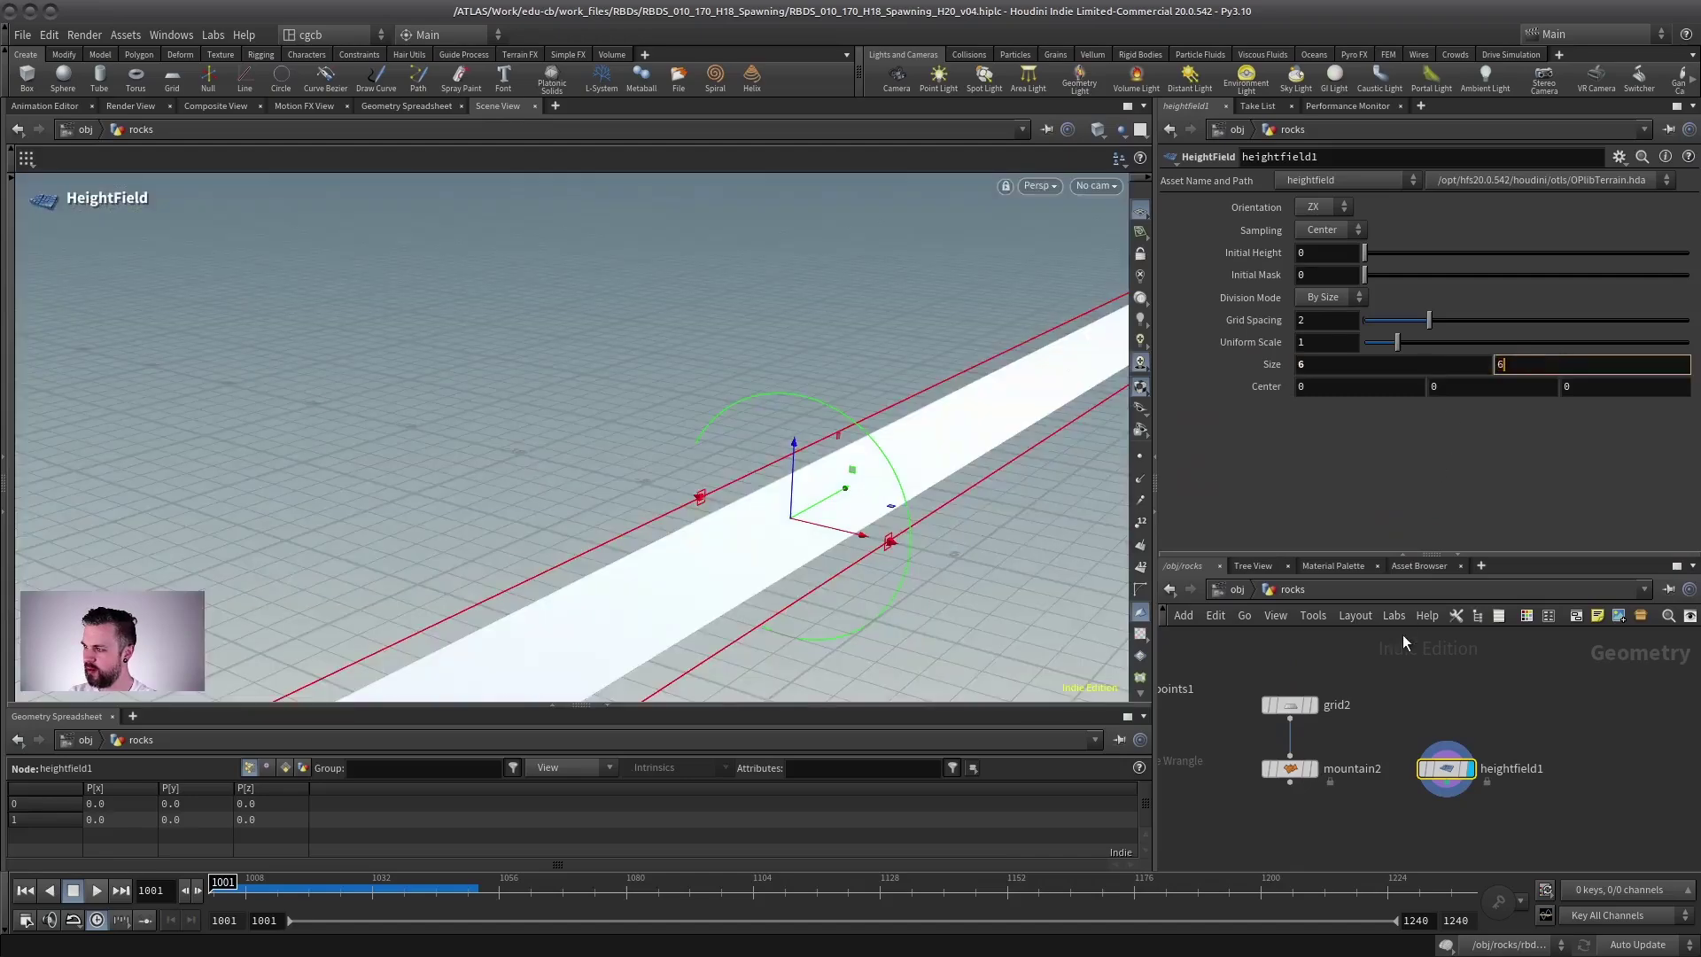
pyautogui.press('Return')
pyautogui.click(1392, 675)
pyautogui.scroll(3, 1382, 682)
pyautogui.moveTo(1378, 687); pyautogui.dragTo(1359, 569, button='middle')
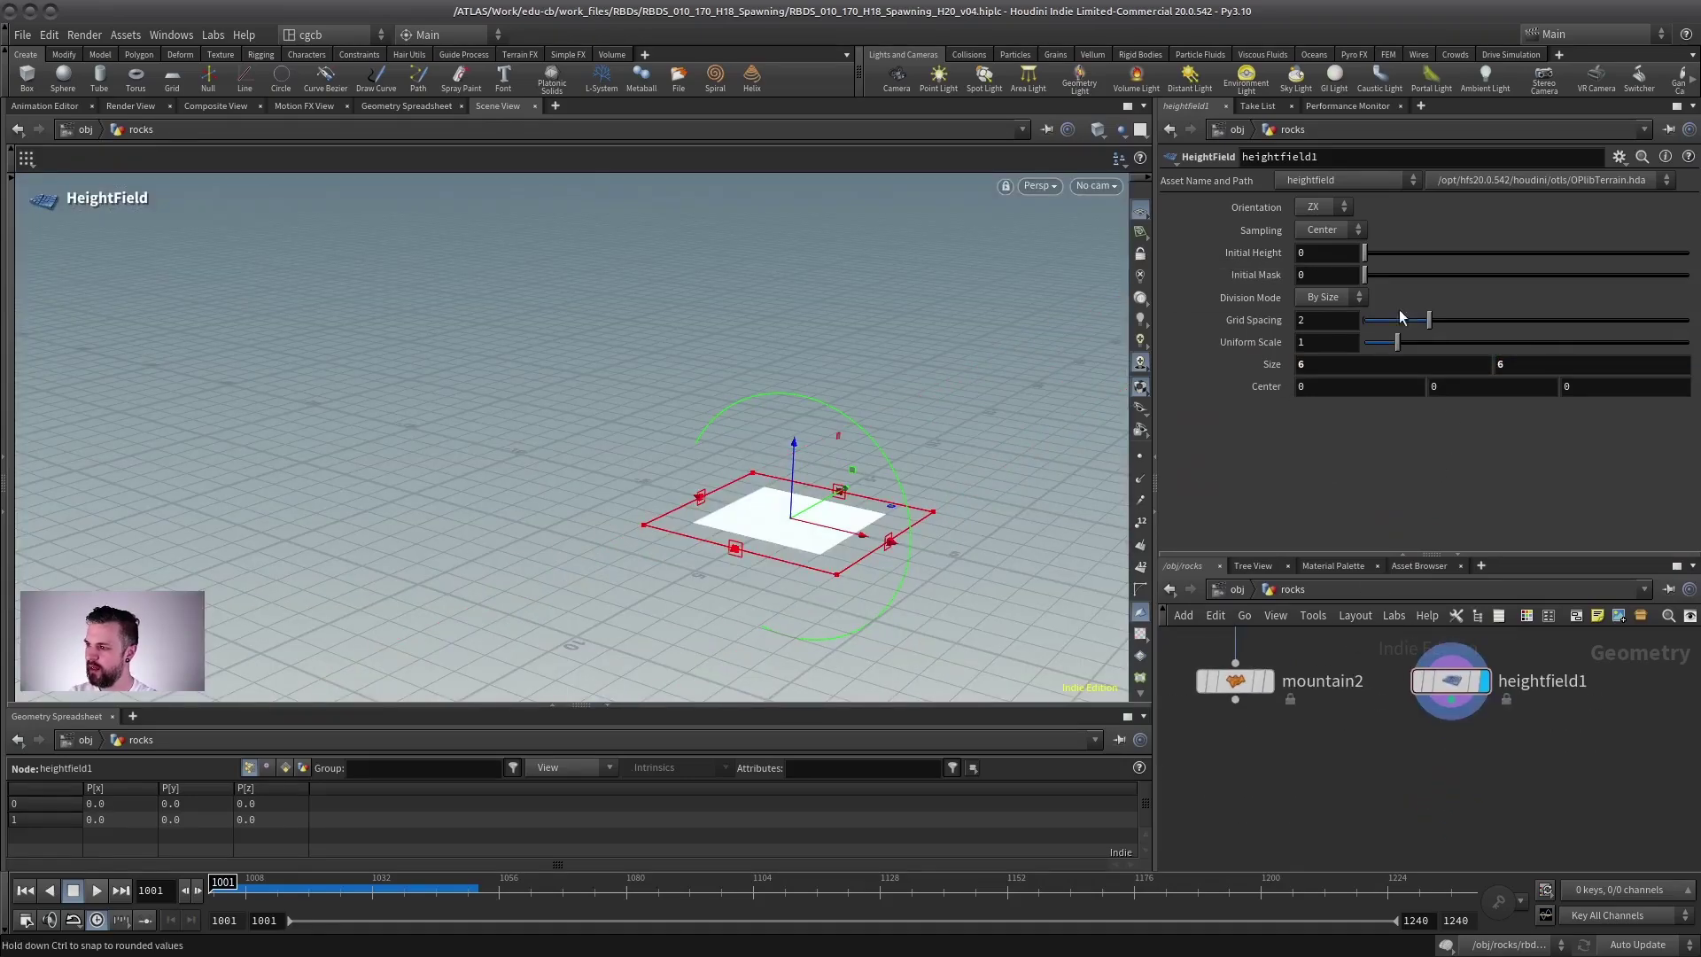
# Set heightfield1's grid spacing to 0.25 and project mountain2 onto it with a displayed HeightField Project node.
pyautogui.moveTo(1428, 319); pyautogui.dragTo(1372, 325)
pyautogui.press('Tab')
pyautogui.write('proj')
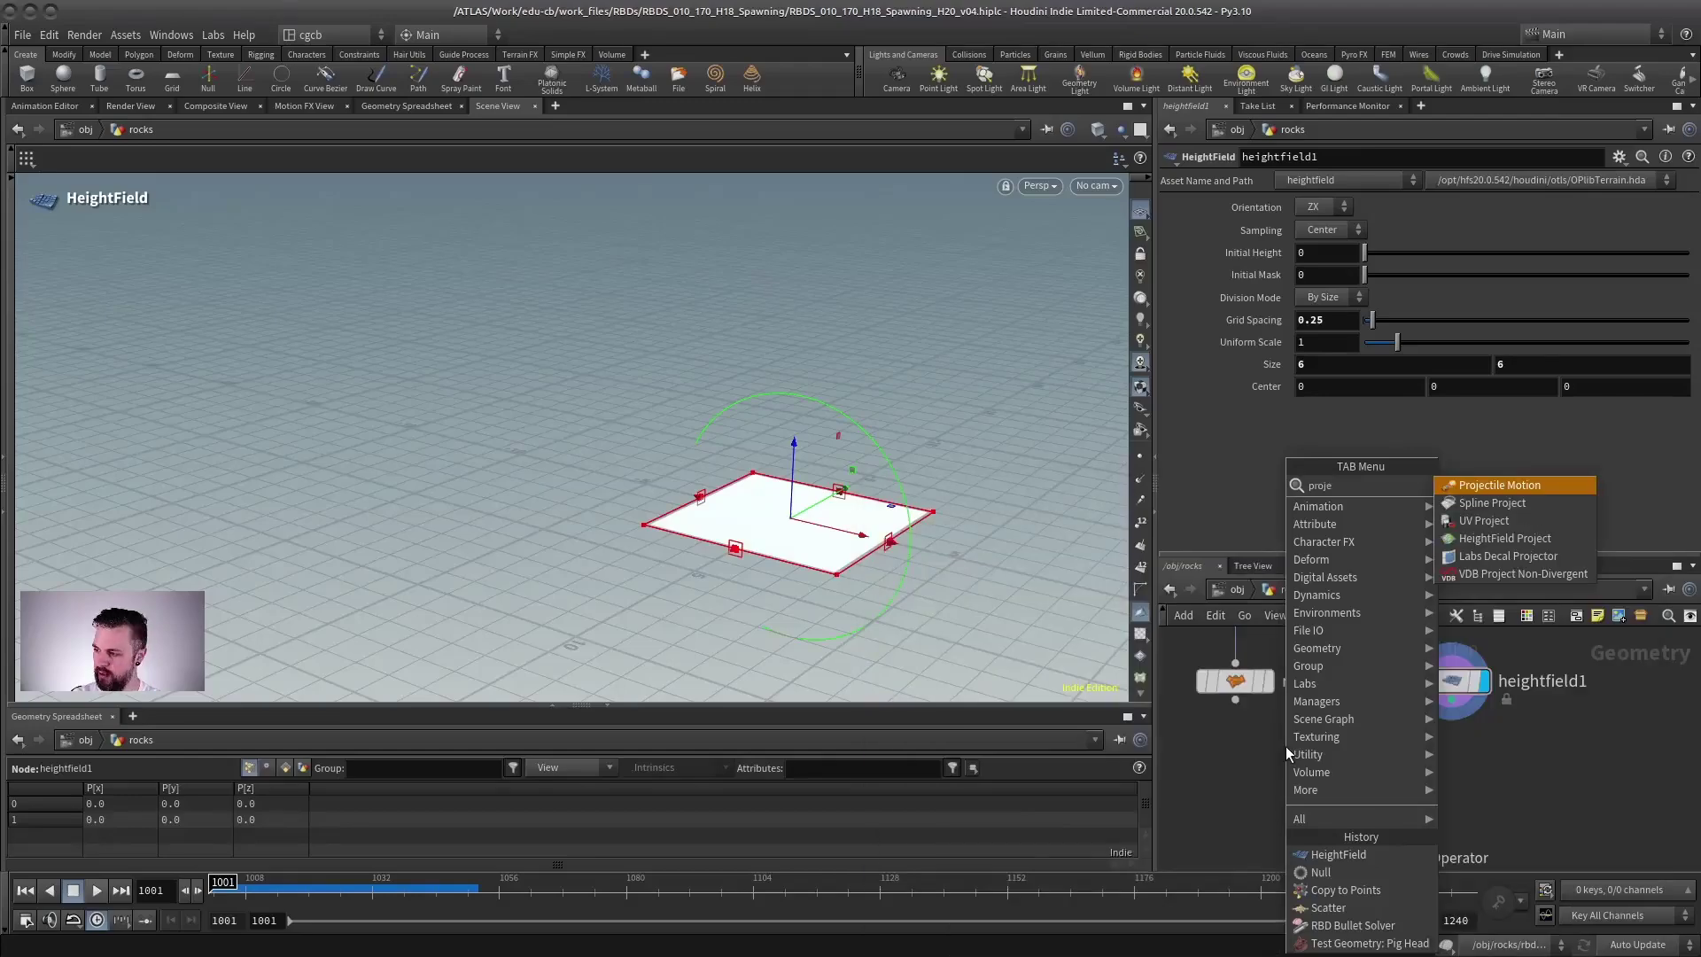
pyautogui.click(1506, 538)
pyautogui.click(1331, 746)
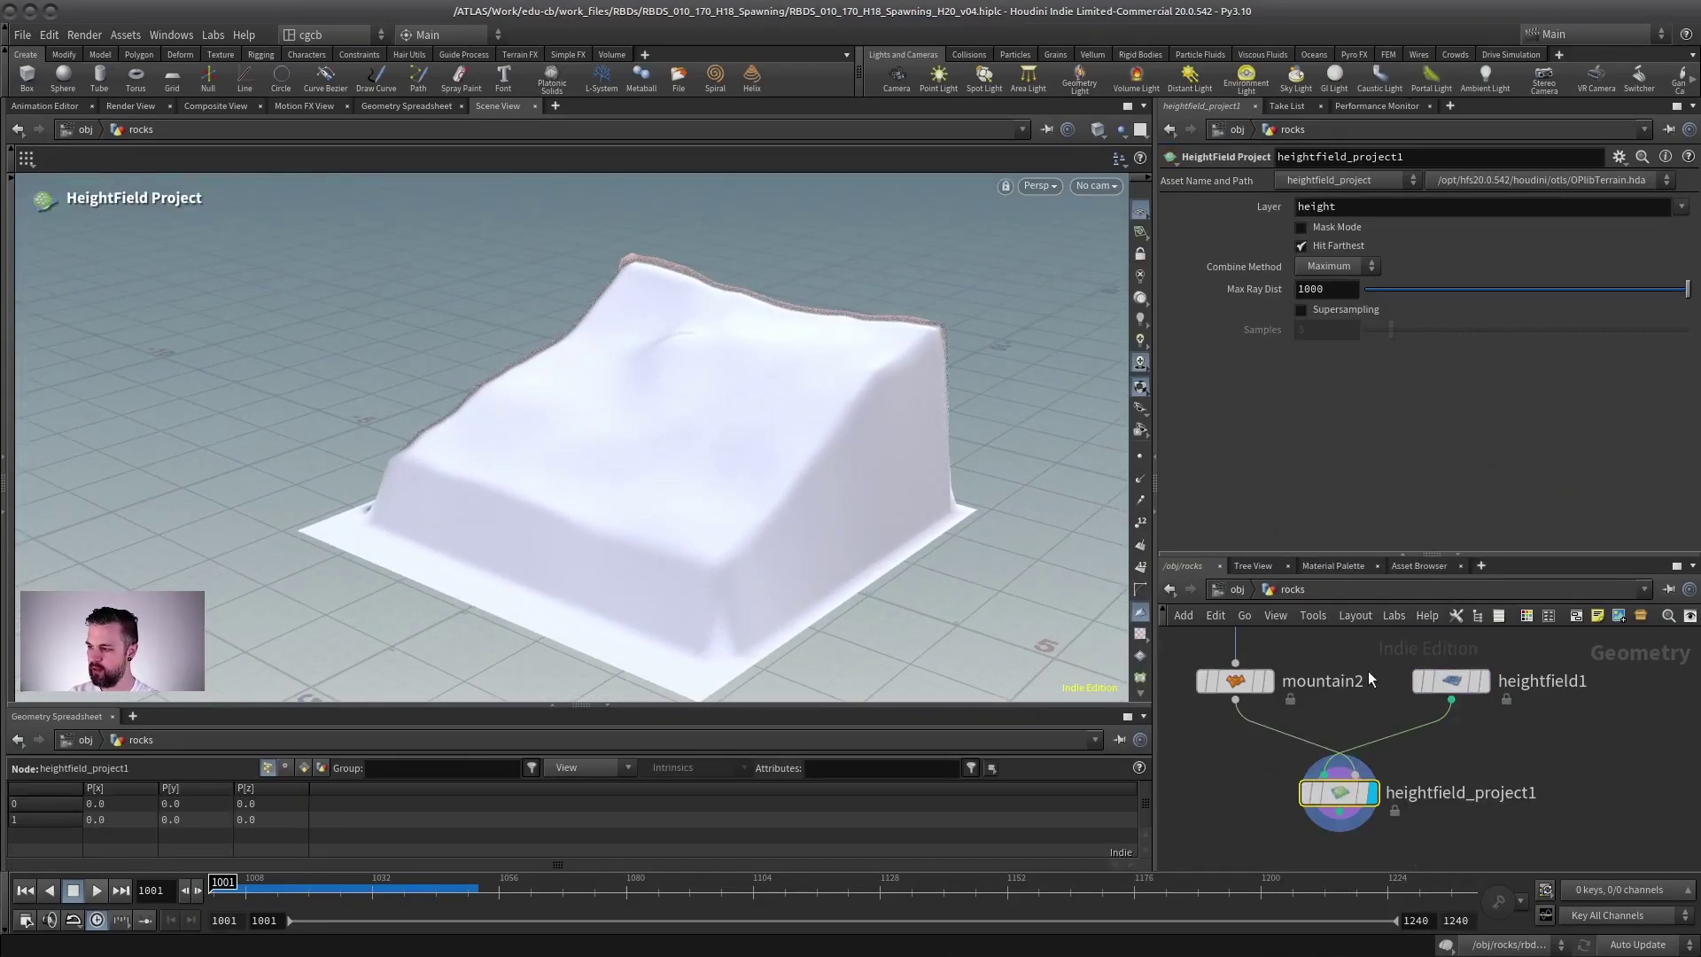
# Refine the heightfield1 resolution by setting its grid spacing to 0.1.
pyautogui.click(1450, 680)
pyautogui.press('BackSpace')
pyautogui.press('BackSpace')
pyautogui.write('1')
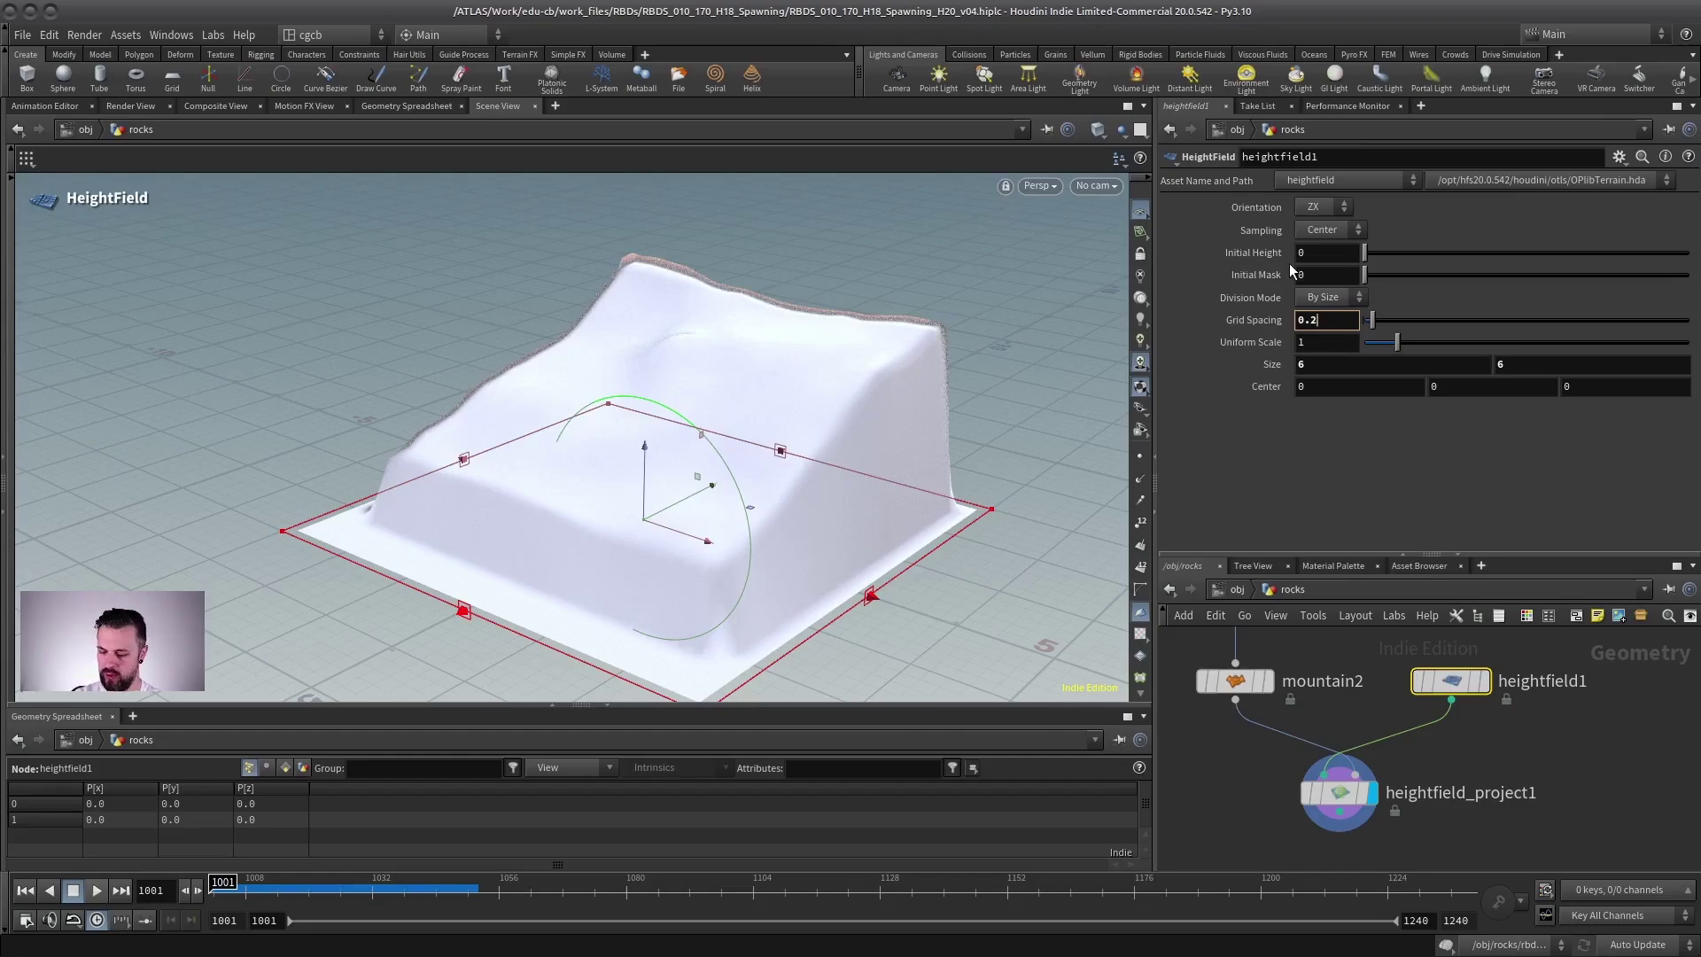
pyautogui.press('Return')
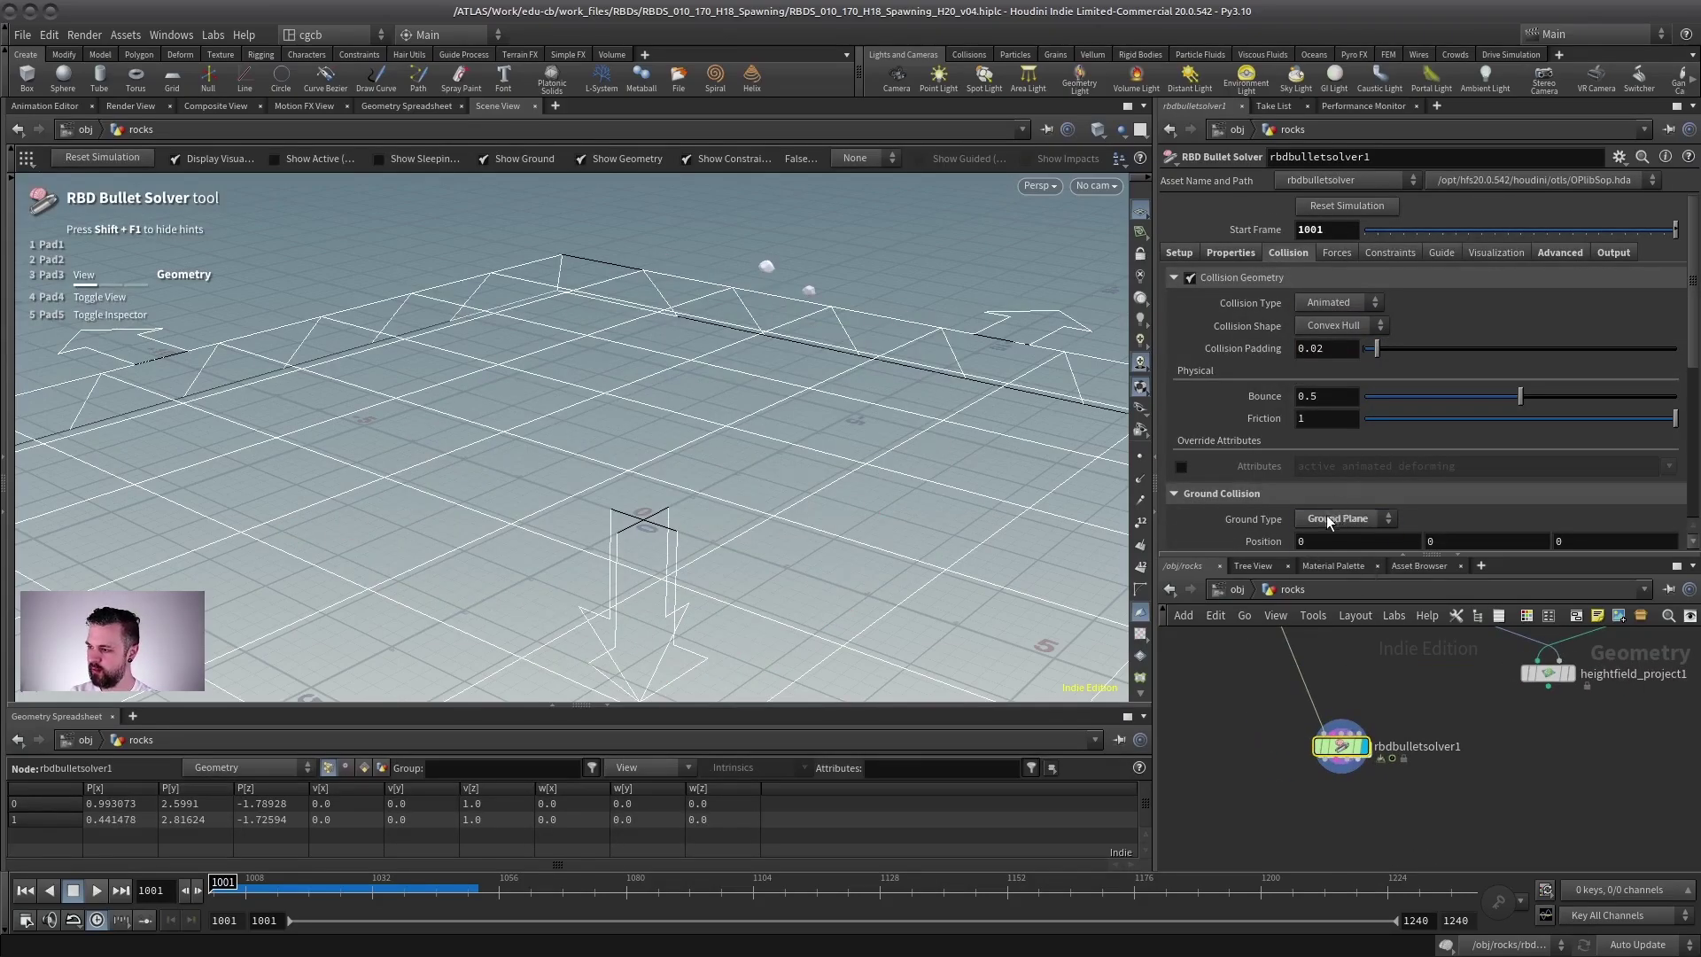
# Set the ground type of rbdbulletsolver1 to Height Field.
pyautogui.click(1326, 520)
pyautogui.click(1340, 544)
pyautogui.moveTo(1335, 553); pyautogui.dragTo(1335, 620)
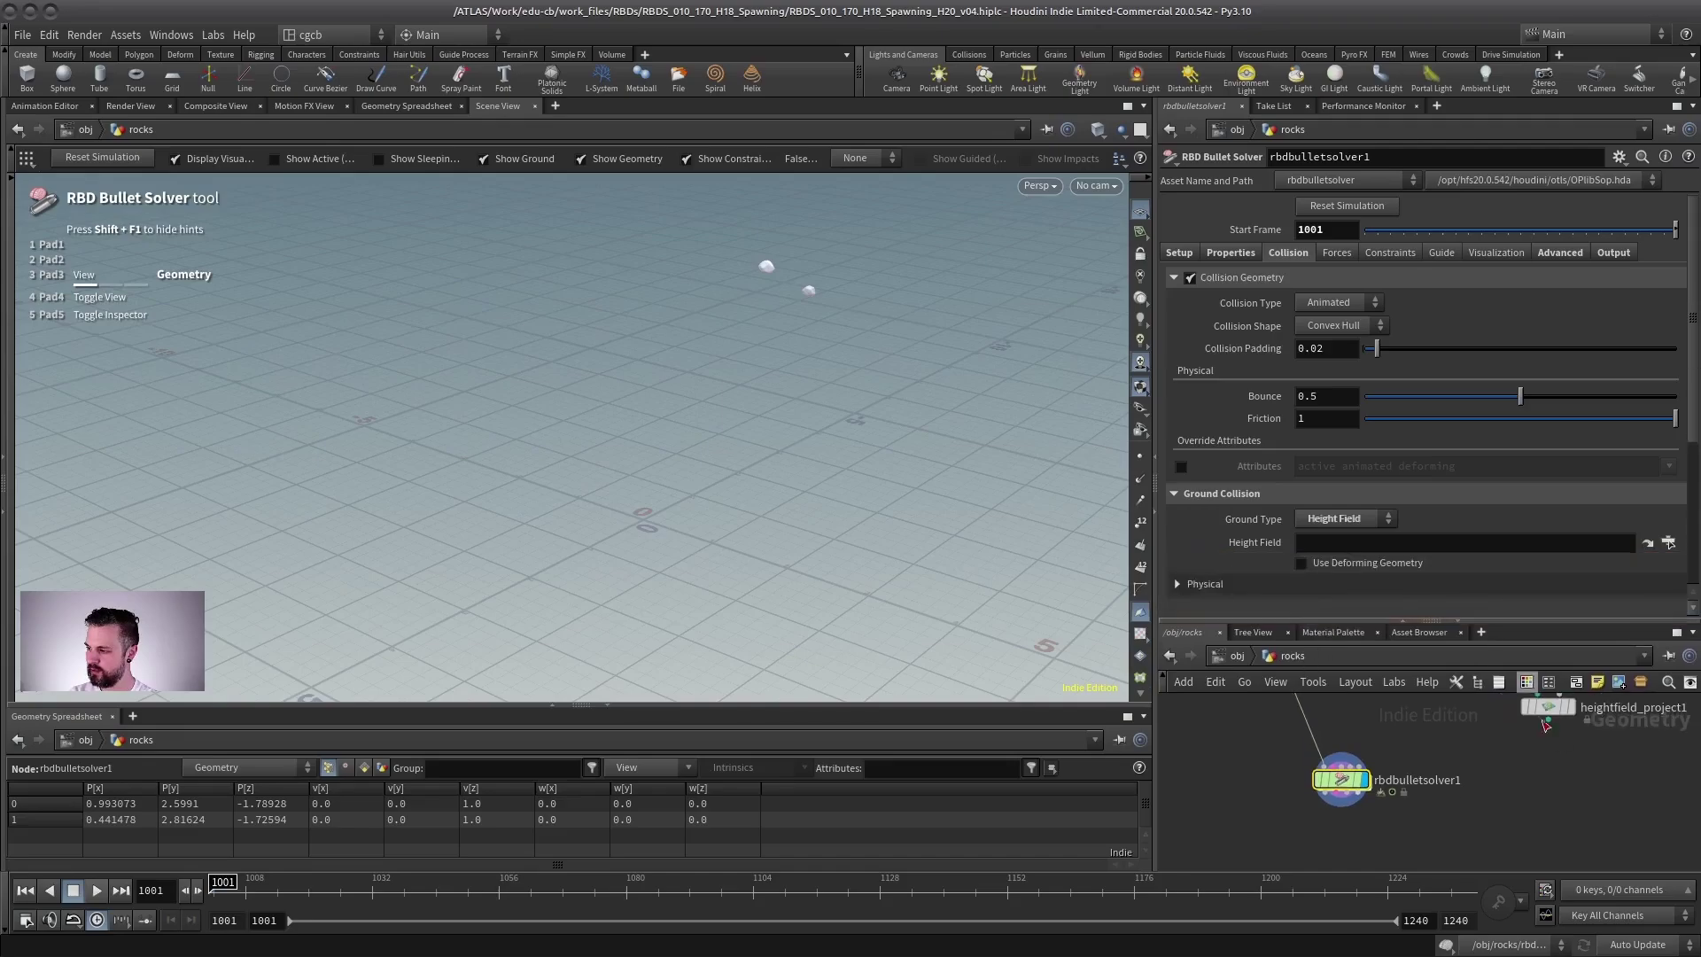
# Add a Null node beneath heightfield_project1 and name it OUT_HEIGHTFIELD.
pyautogui.scroll(-2, 1436, 785)
pyautogui.press('Tab')
pyautogui.write('null')
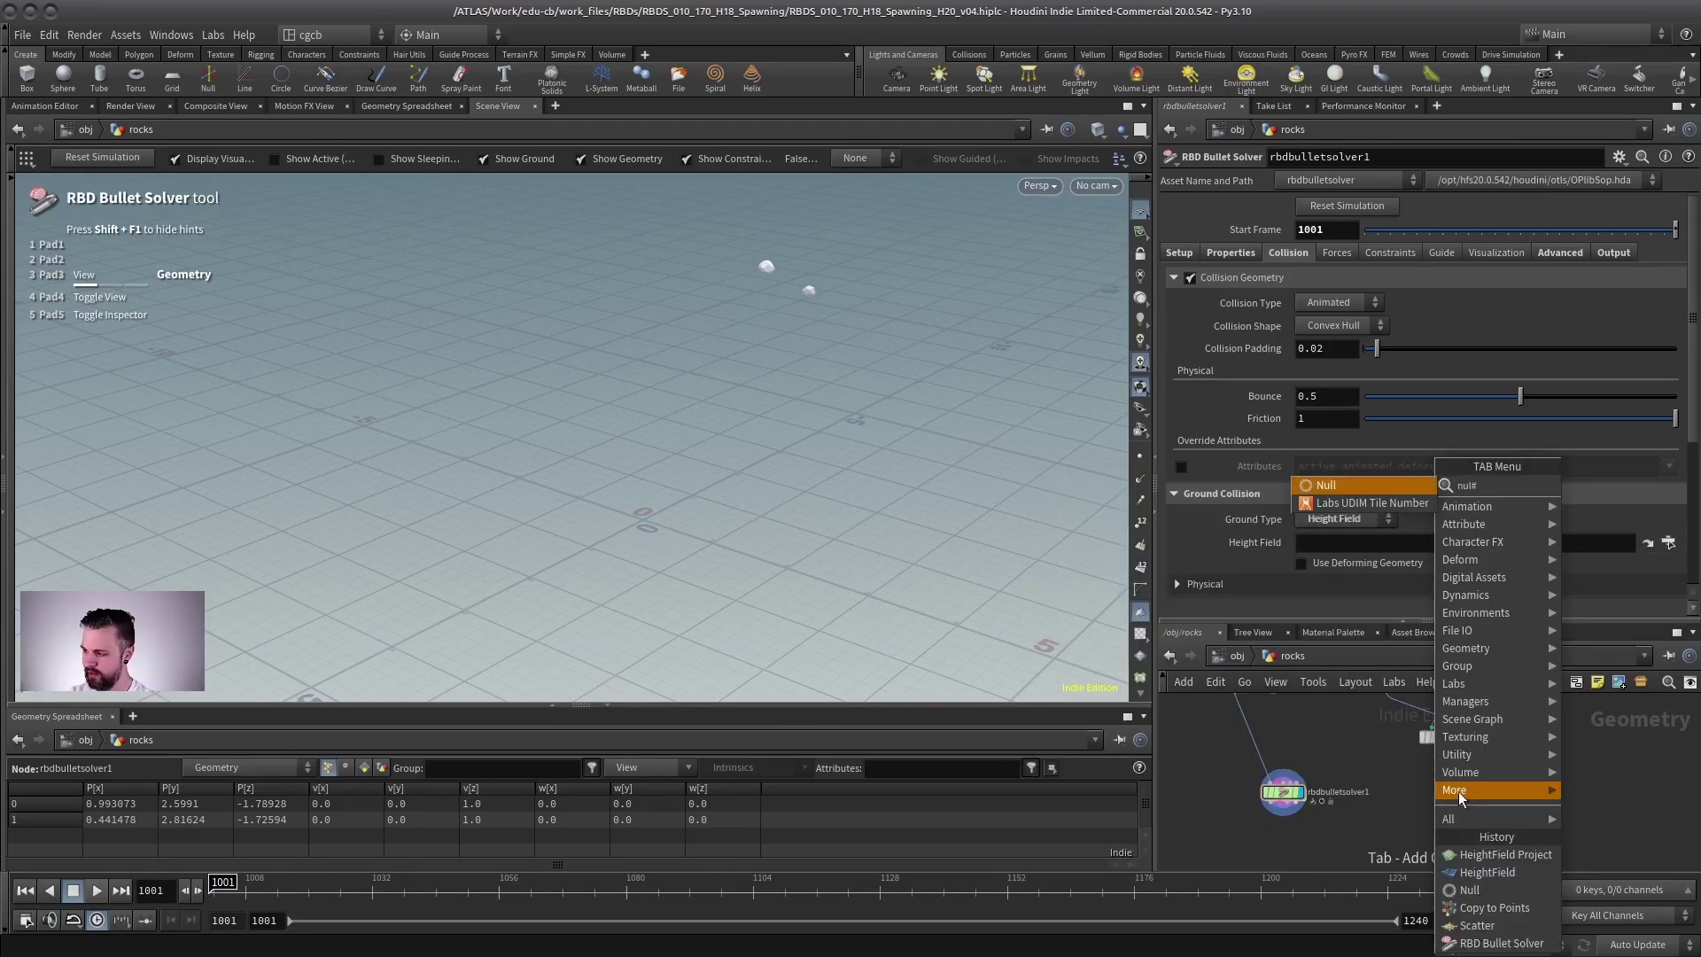
pyautogui.press('Return')
pyautogui.click(1439, 783)
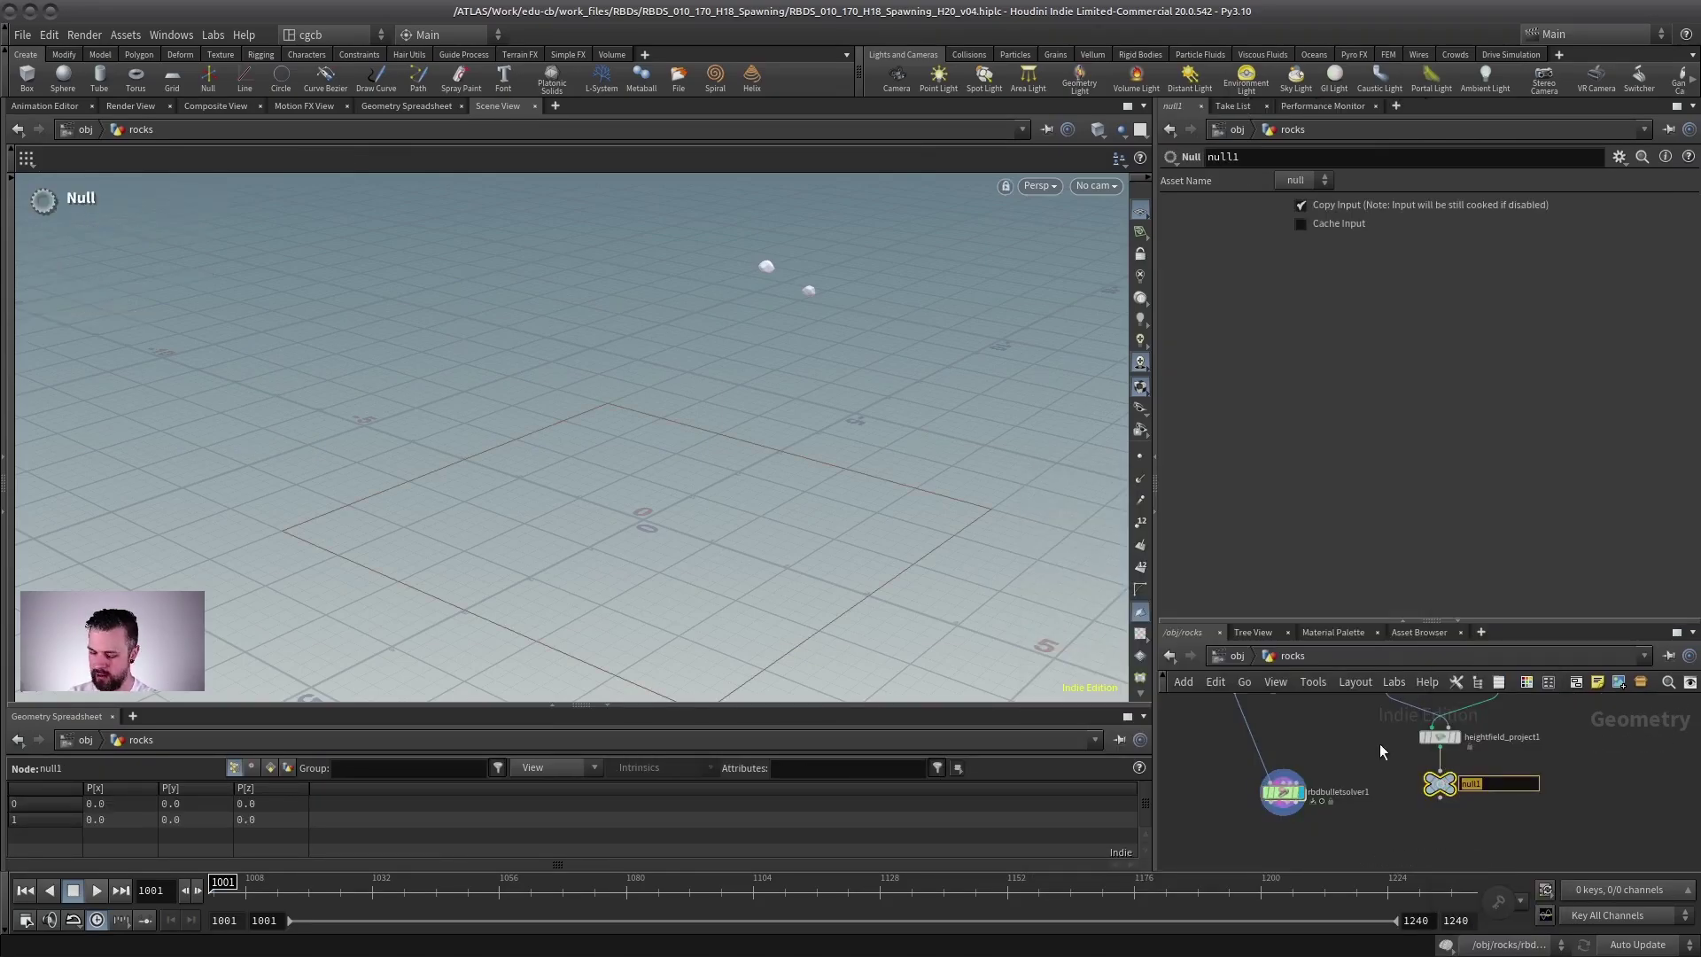
pyautogui.write('OUT_HEIGHTFI')
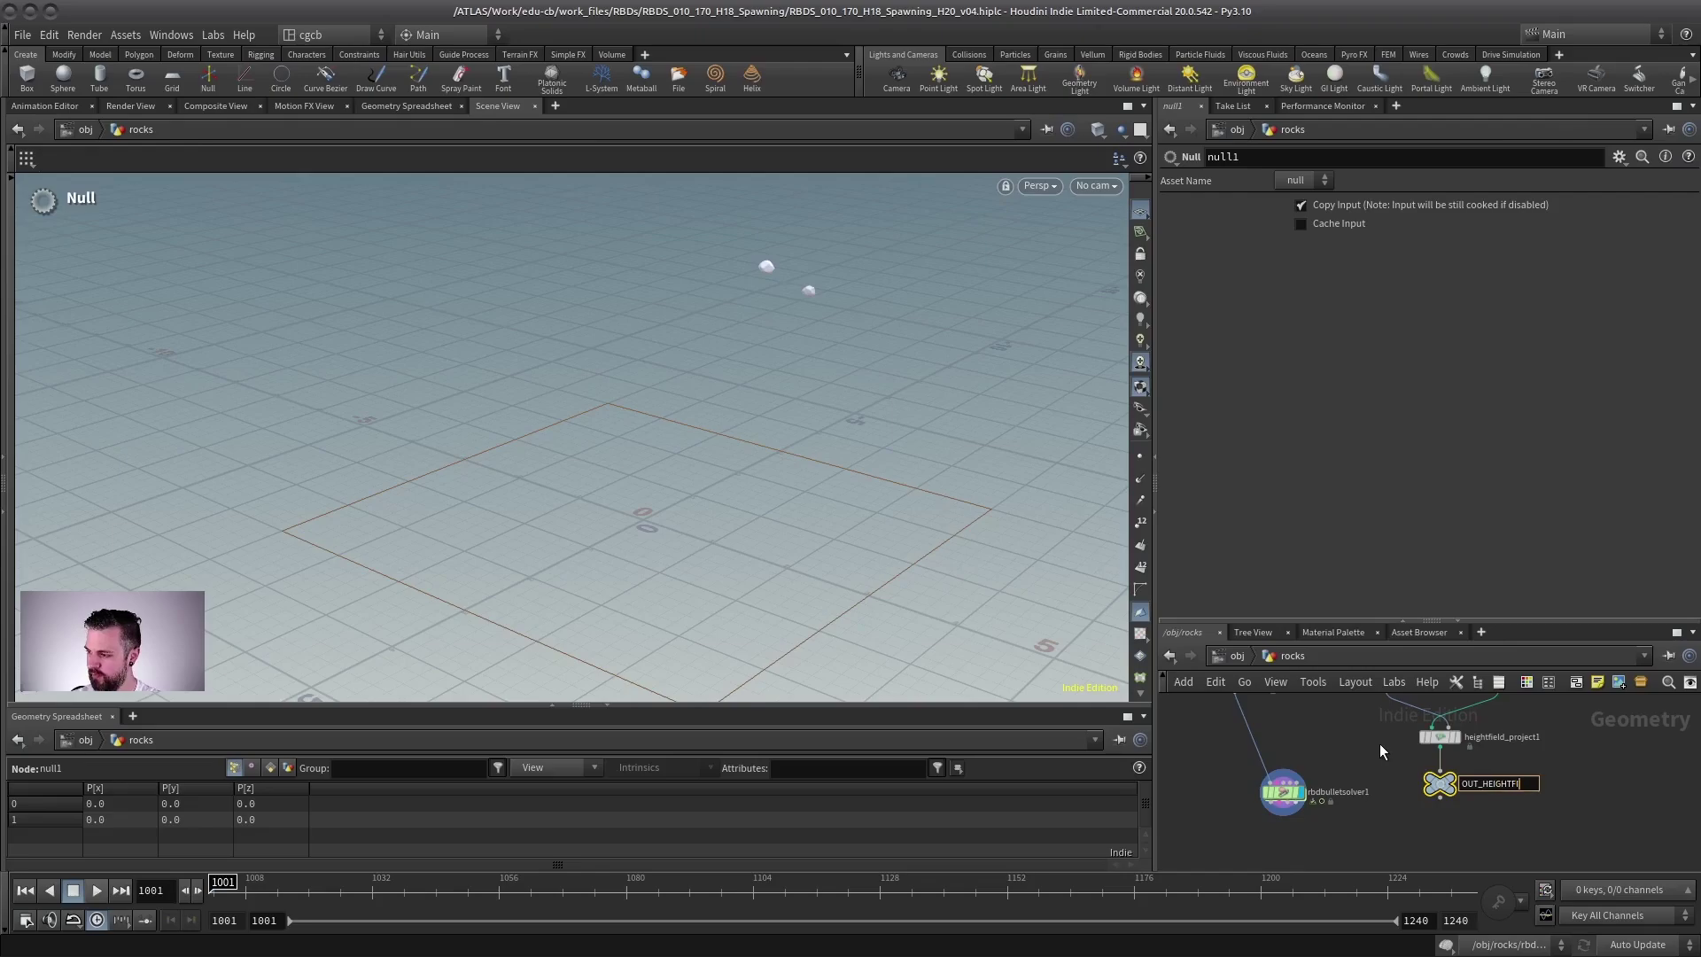
pyautogui.write('ELD')
pyautogui.press('Return')
# Move rbdbulletsolver1 aside and assign OUT_HEIGHTFIELD as its ground collision height field.
pyautogui.moveTo(1265, 767); pyautogui.dragTo(1214, 783)
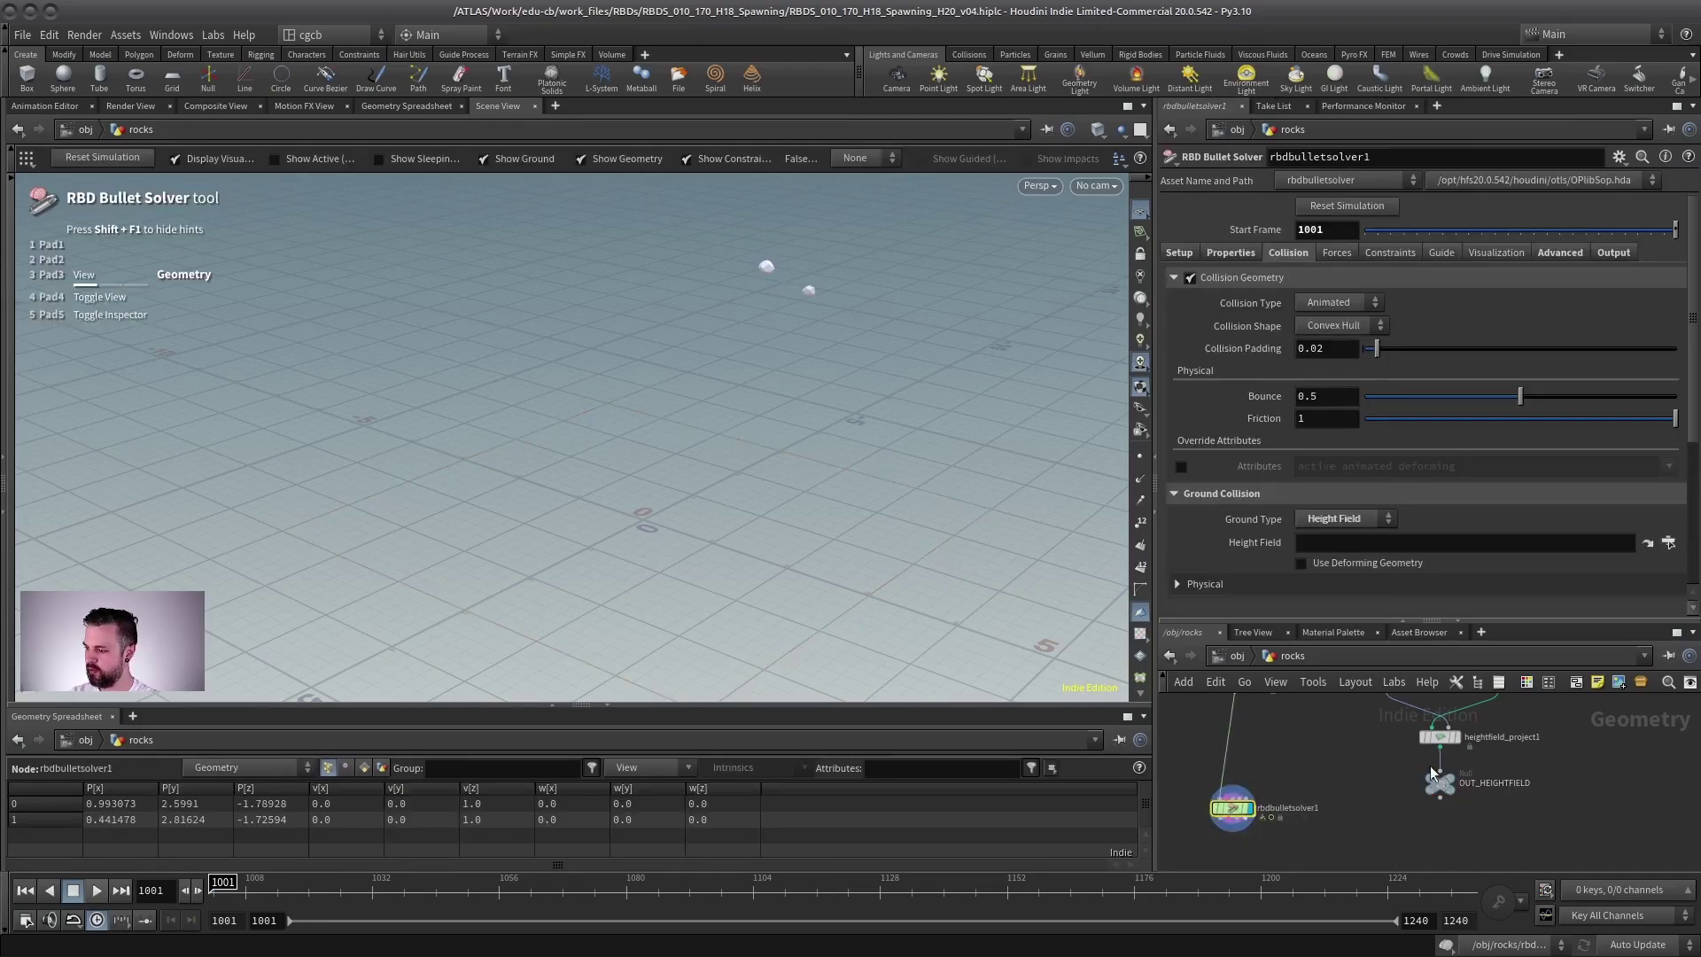
pyautogui.moveTo(1433, 773); pyautogui.dragTo(1325, 544)
pyautogui.moveTo(1318, 770); pyautogui.dragTo(1403, 747, button='middle')
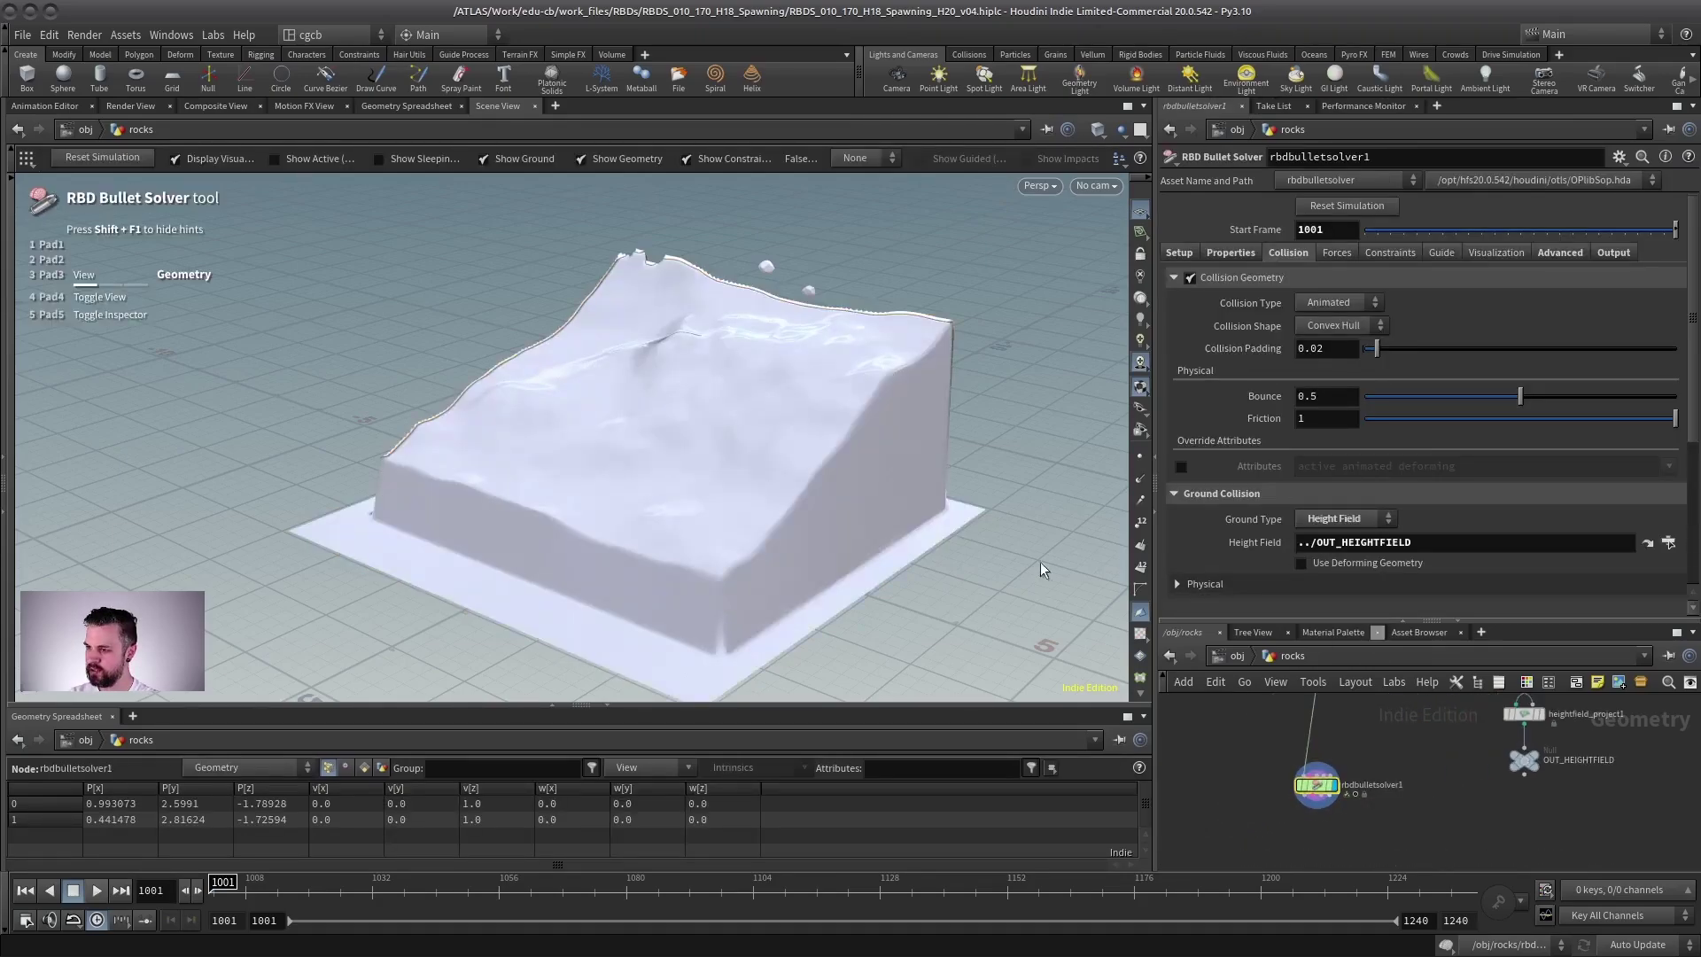
# Play the simulation and examine from several angles how the rocks collide with the heightfield terrain.
pyautogui.keyDown('alt'); pyautogui.moveTo(660, 403); pyautogui.dragTo(710, 369); pyautogui.keyUp('alt')
pyautogui.keyDown('alt'); pyautogui.moveTo(709, 369); pyautogui.dragTo(672, 406, button='right'); pyautogui.keyUp('alt')
pyautogui.keyDown('alt'); pyautogui.moveTo(673, 407); pyautogui.dragTo(744, 415); pyautogui.keyUp('alt')
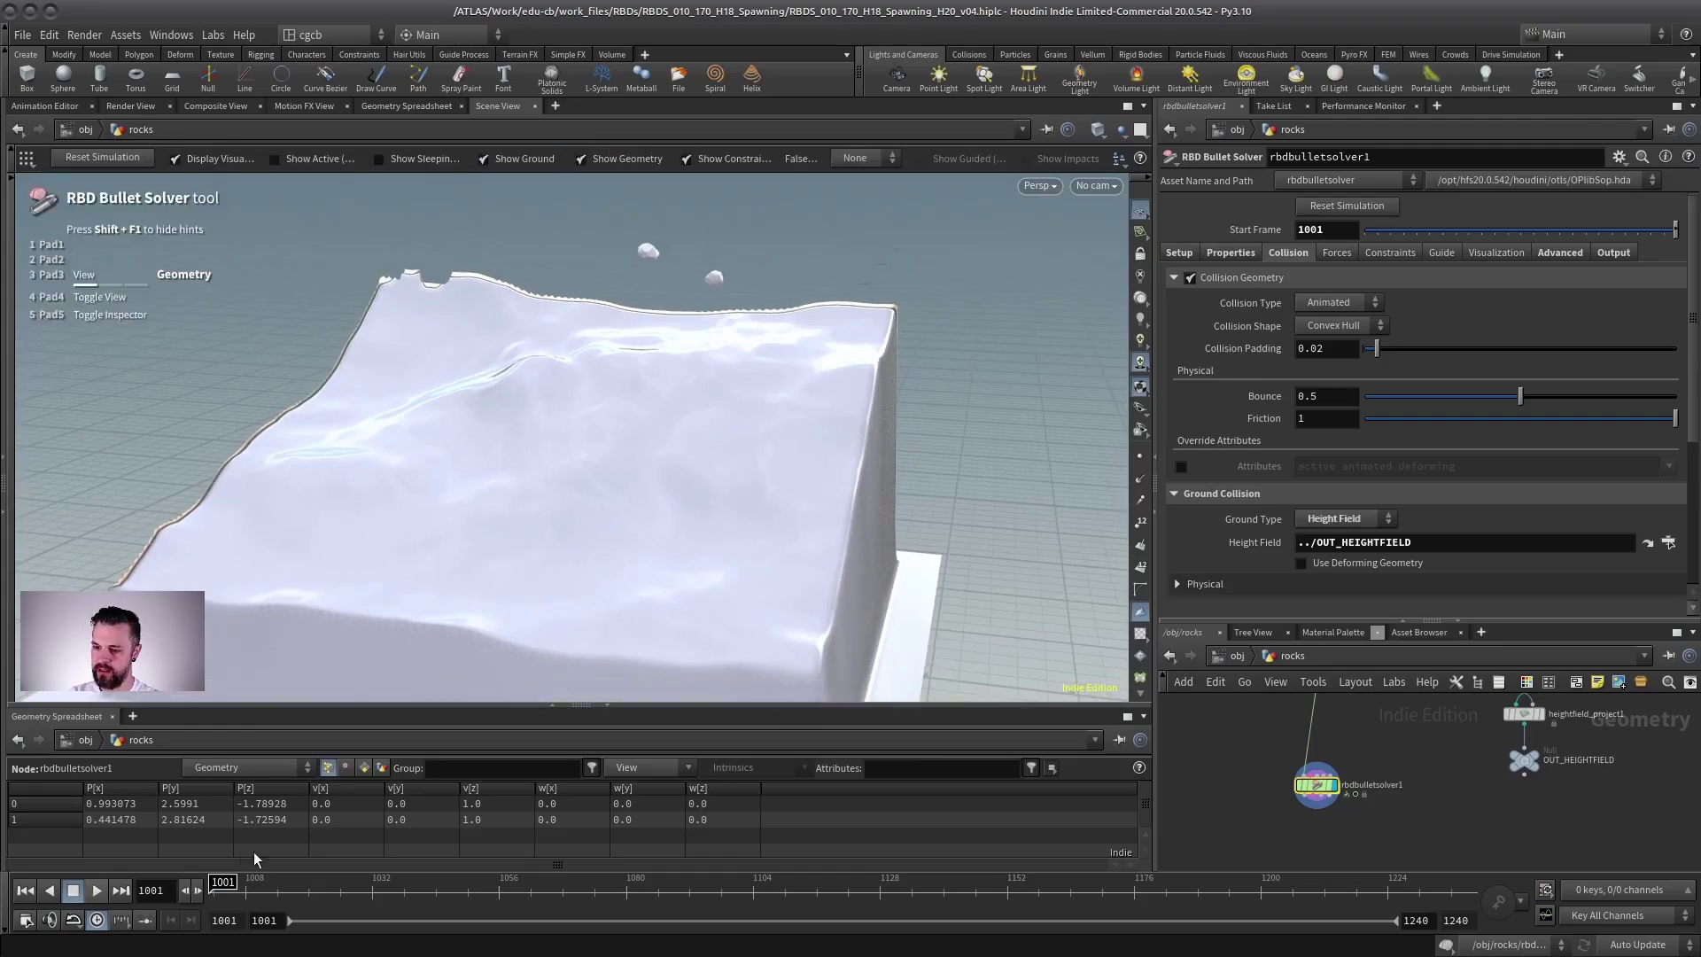
pyautogui.click(96, 890)
pyautogui.keyDown('alt'); pyautogui.moveTo(550, 460); pyautogui.dragTo(752, 407); pyautogui.keyUp('alt')
pyautogui.keyDown('alt'); pyautogui.moveTo(752, 407); pyautogui.dragTo(689, 462, button='right'); pyautogui.keyUp('alt')
pyautogui.keyDown('alt'); pyautogui.moveTo(689, 463); pyautogui.dragTo(695, 417); pyautogui.keyUp('alt')
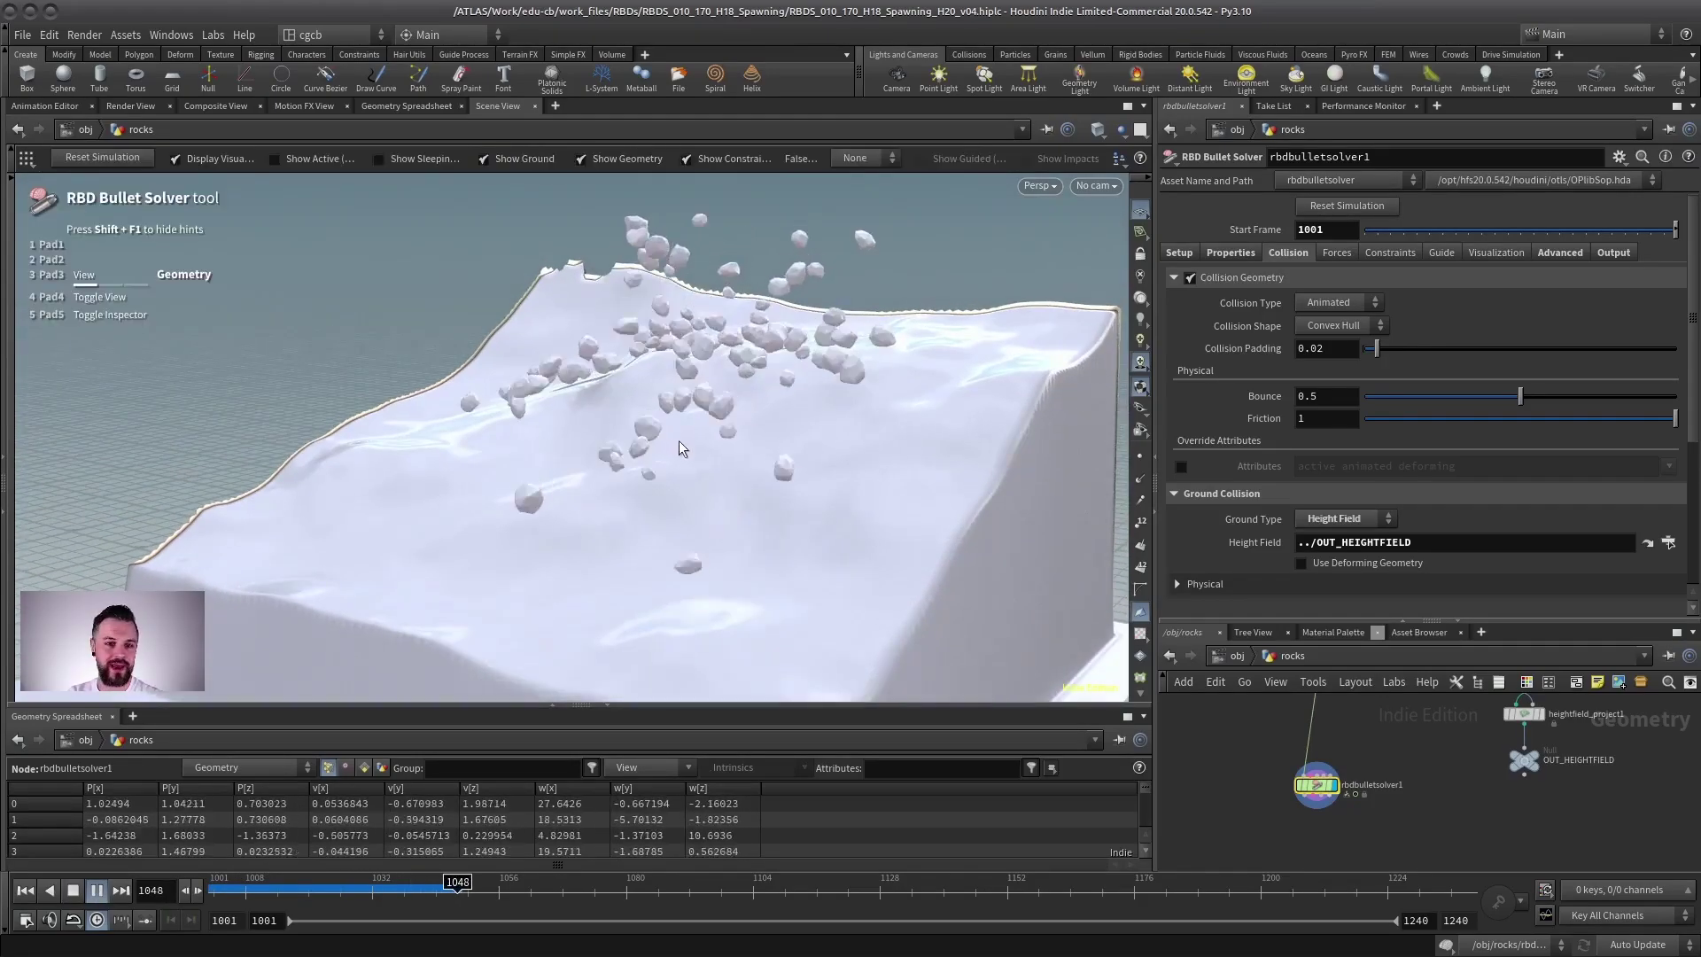
pyautogui.click(95, 890)
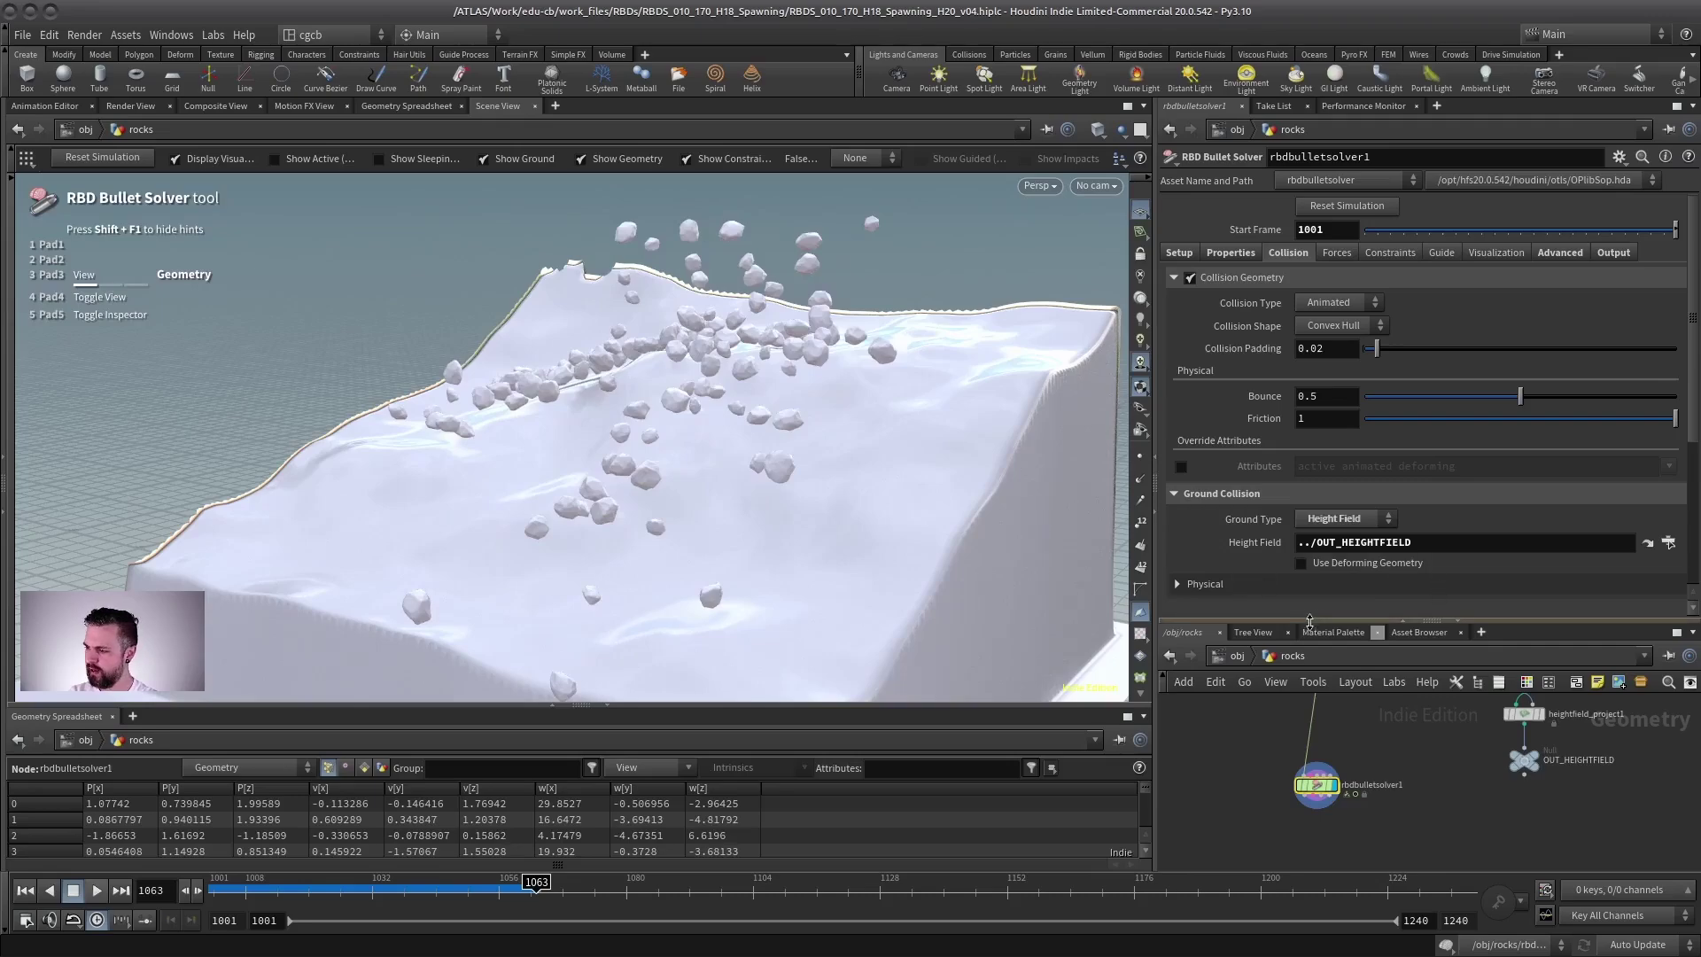
# Insert a Color node between random_orient and copytopoints1 with its color type set to Random.
pyautogui.moveTo(1309, 620); pyautogui.dragTo(1311, 357)
pyautogui.scroll(-3, 1364, 620)
pyautogui.scroll(5, 1386, 652)
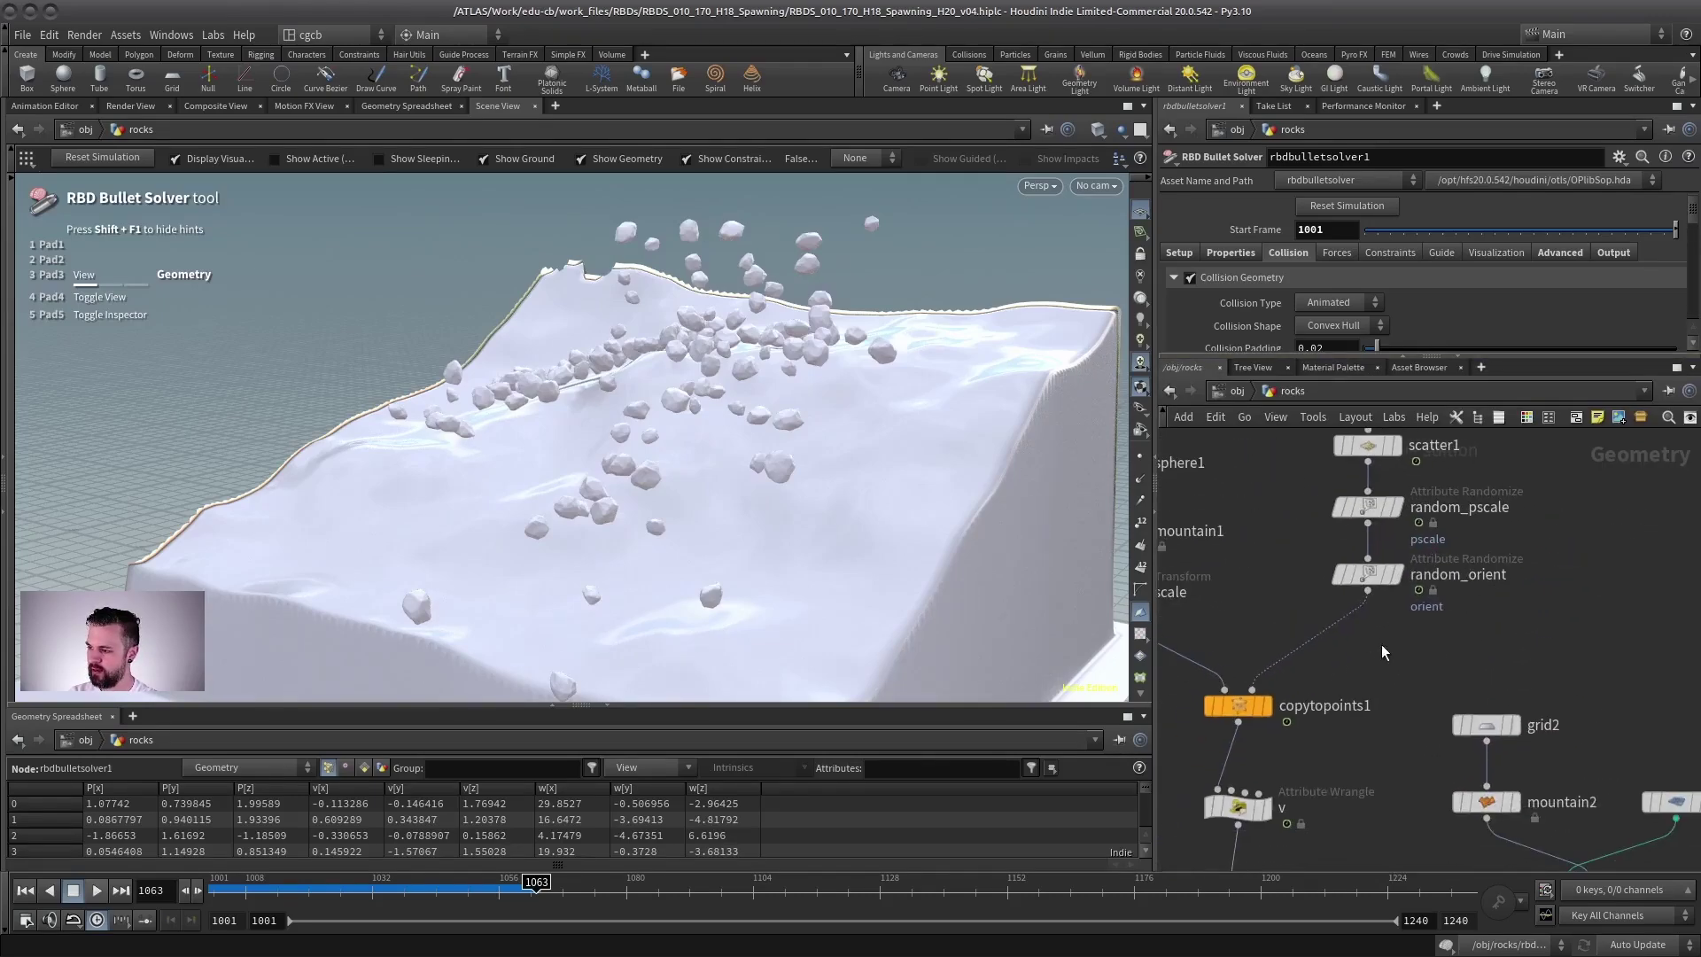
pyautogui.press('Tab')
pyautogui.write('color')
pyautogui.press('Return')
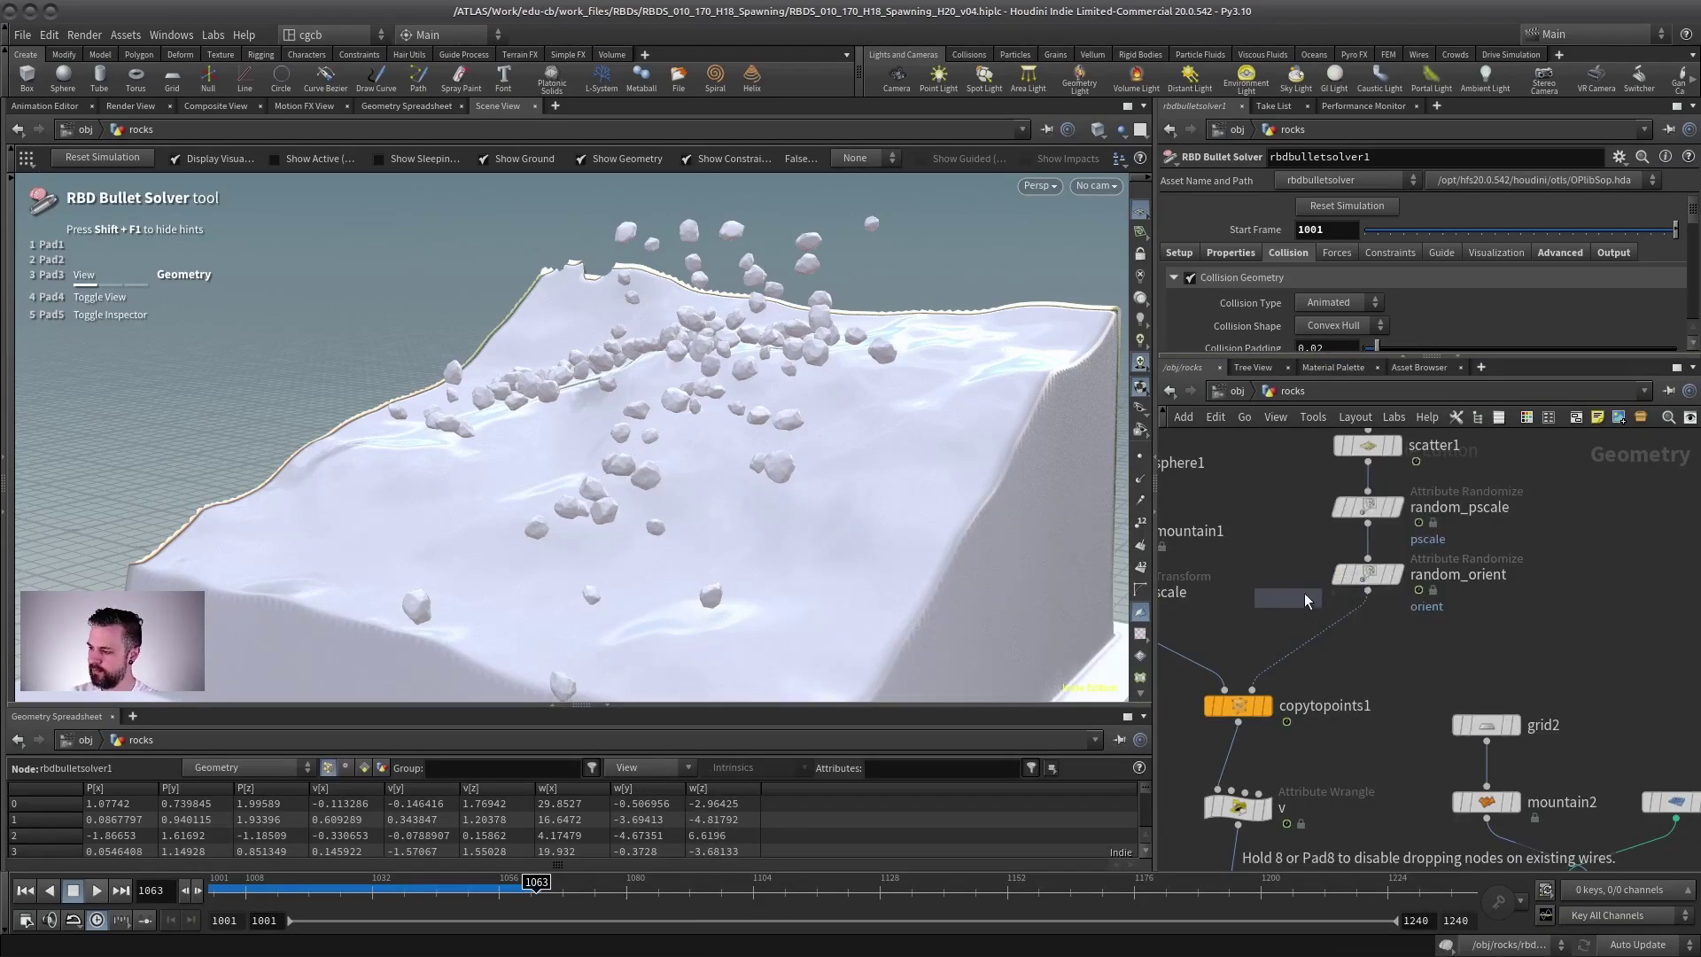
pyautogui.click(1346, 648)
pyautogui.click(1356, 294)
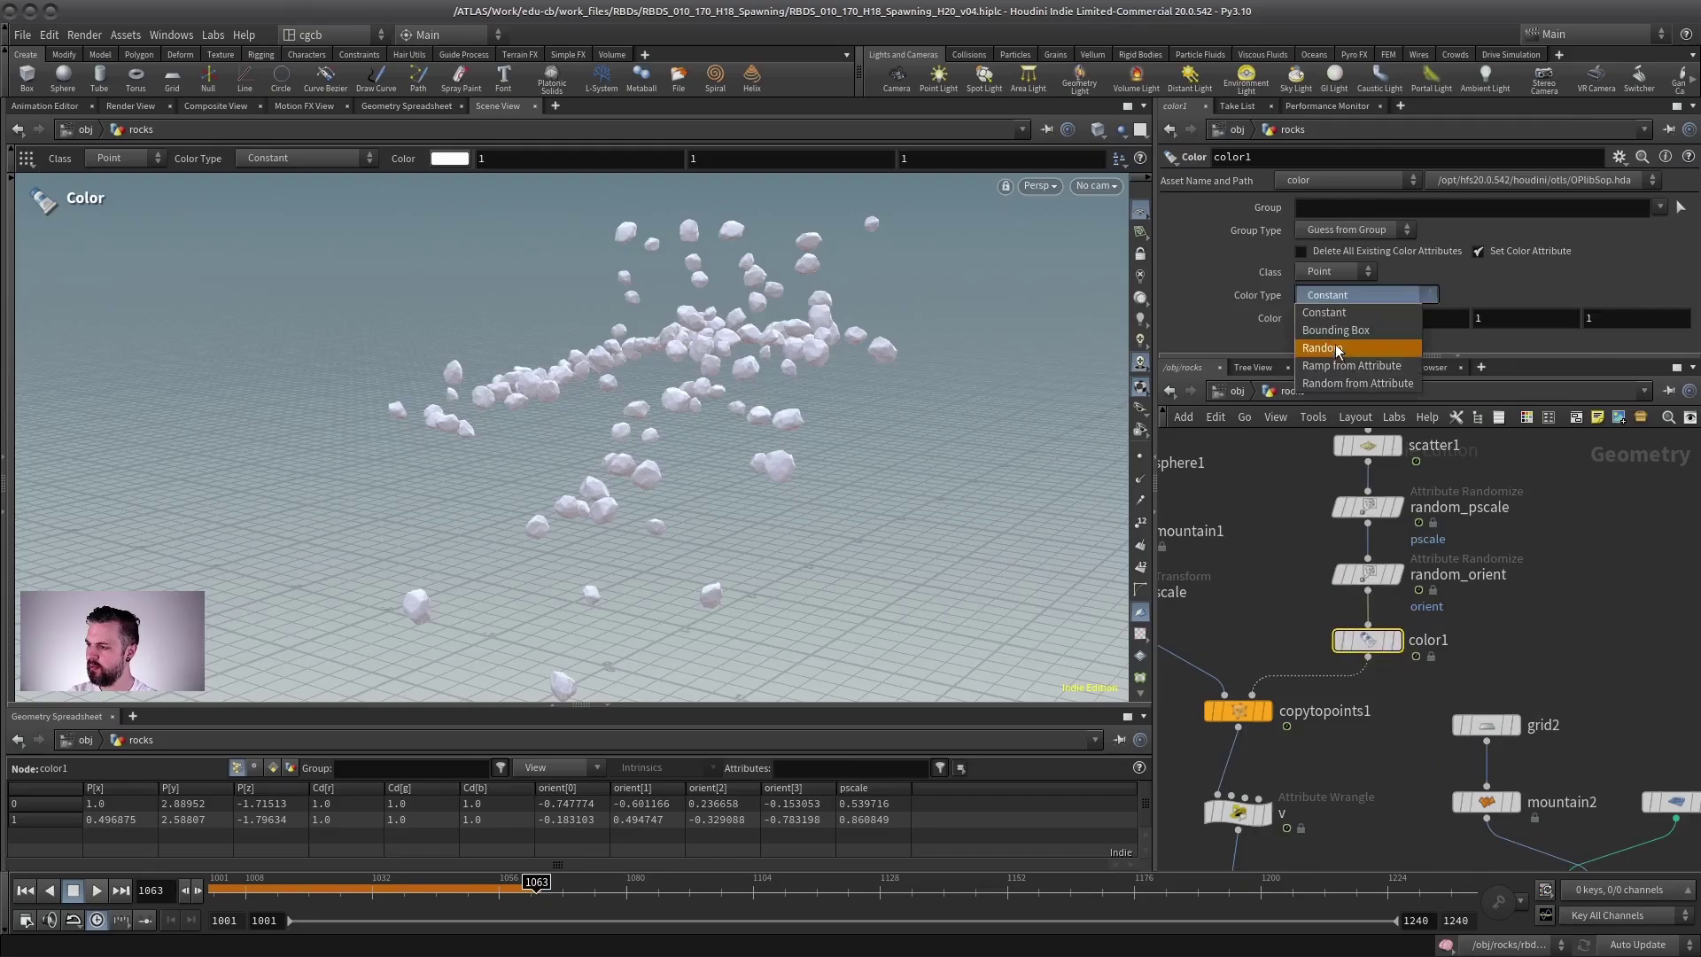
pyautogui.click(1340, 351)
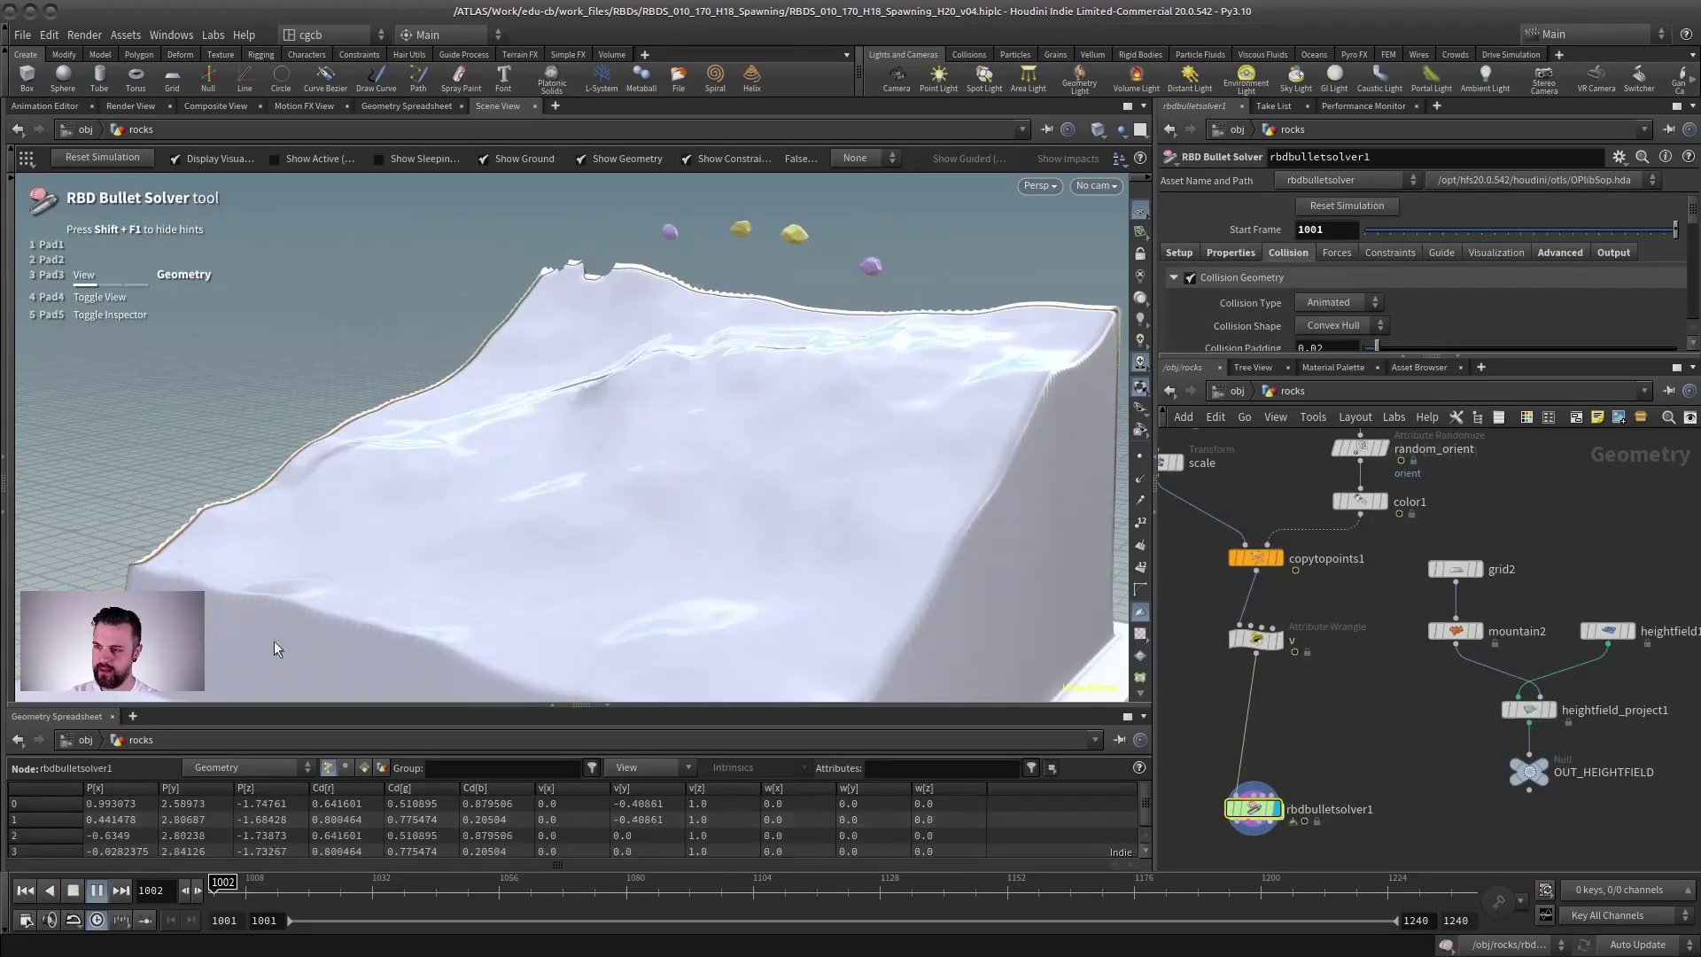
# Examine the coloured rocks in the running simulation and check the forced total count on scatter1.
pyautogui.keyDown('alt'); pyautogui.moveTo(696, 462); pyautogui.dragTo(705, 417); pyautogui.keyUp('alt')
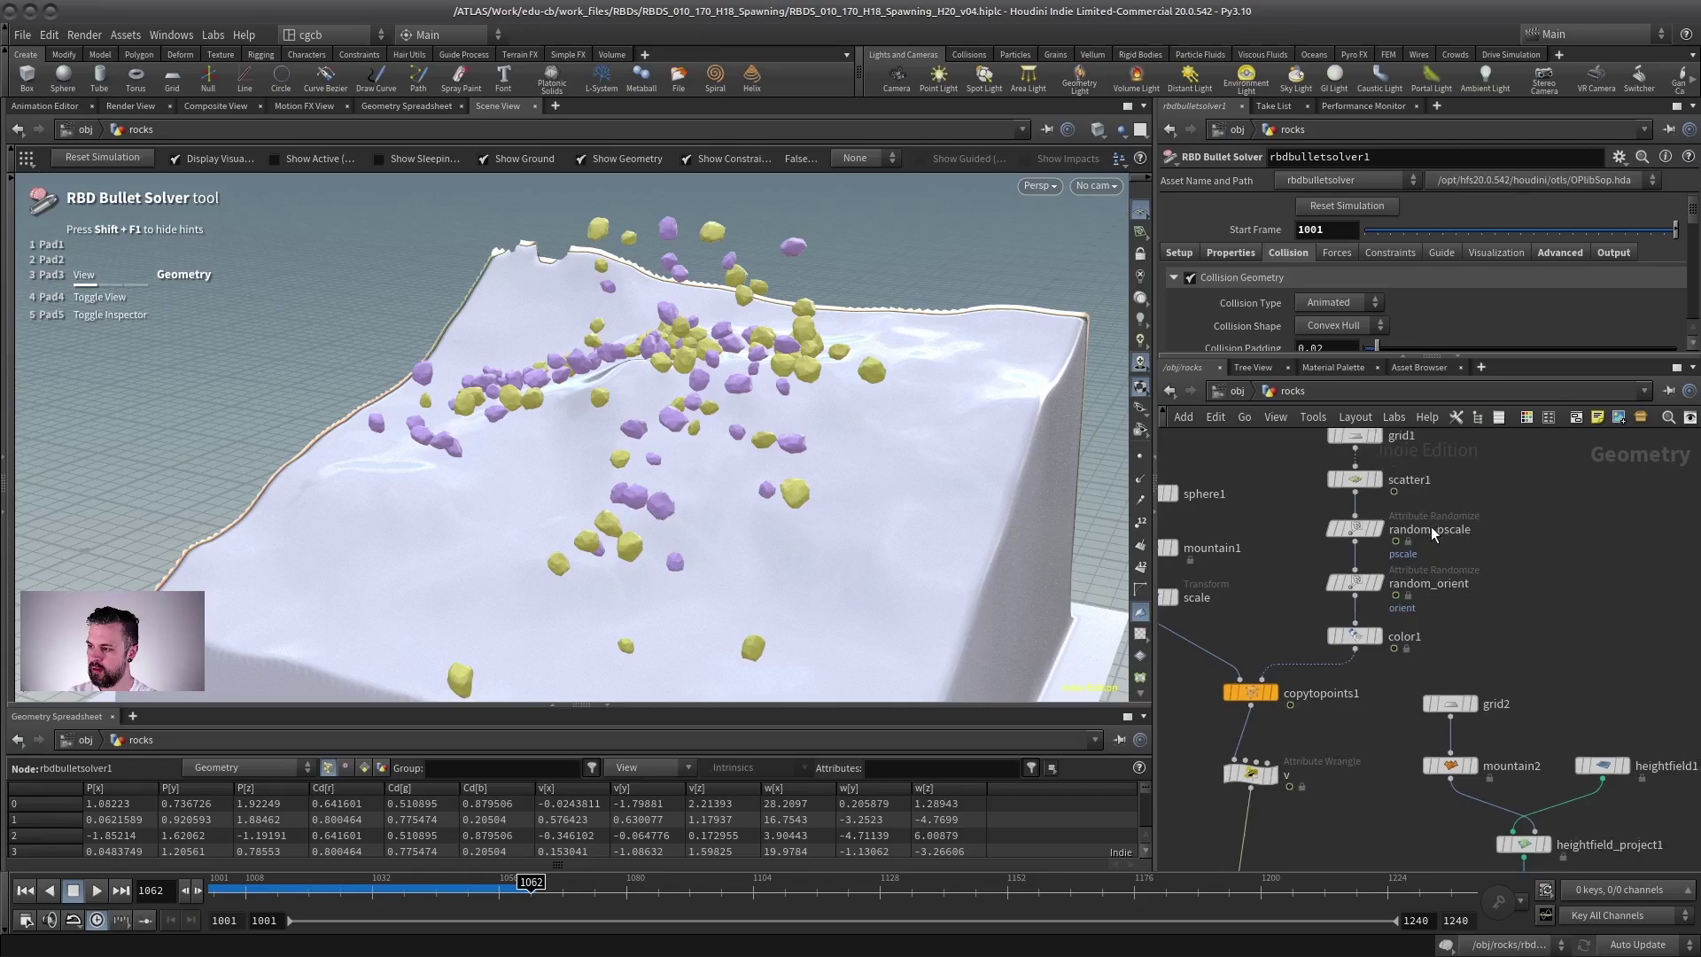
pyautogui.moveTo(1431, 526); pyautogui.dragTo(1426, 540, button='middle')
pyautogui.moveTo(1564, 472); pyautogui.dragTo(1298, 495)
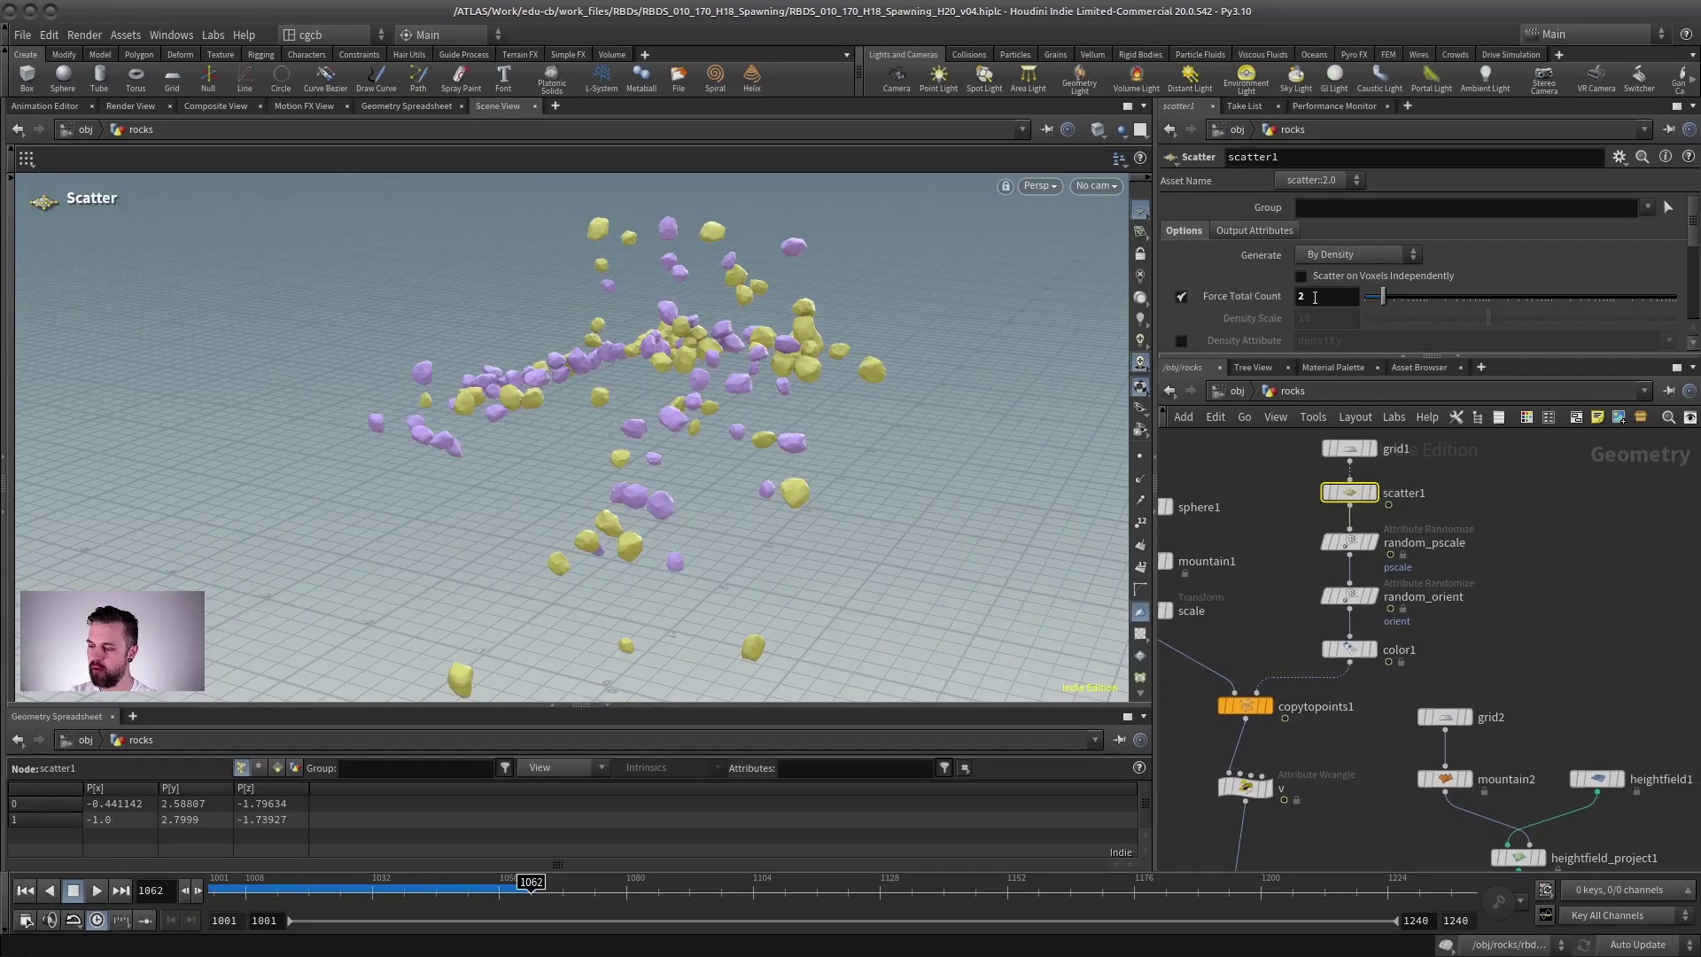
# Vary the color1 output per frame by setting its seed to $FF.
pyautogui.click(1371, 649)
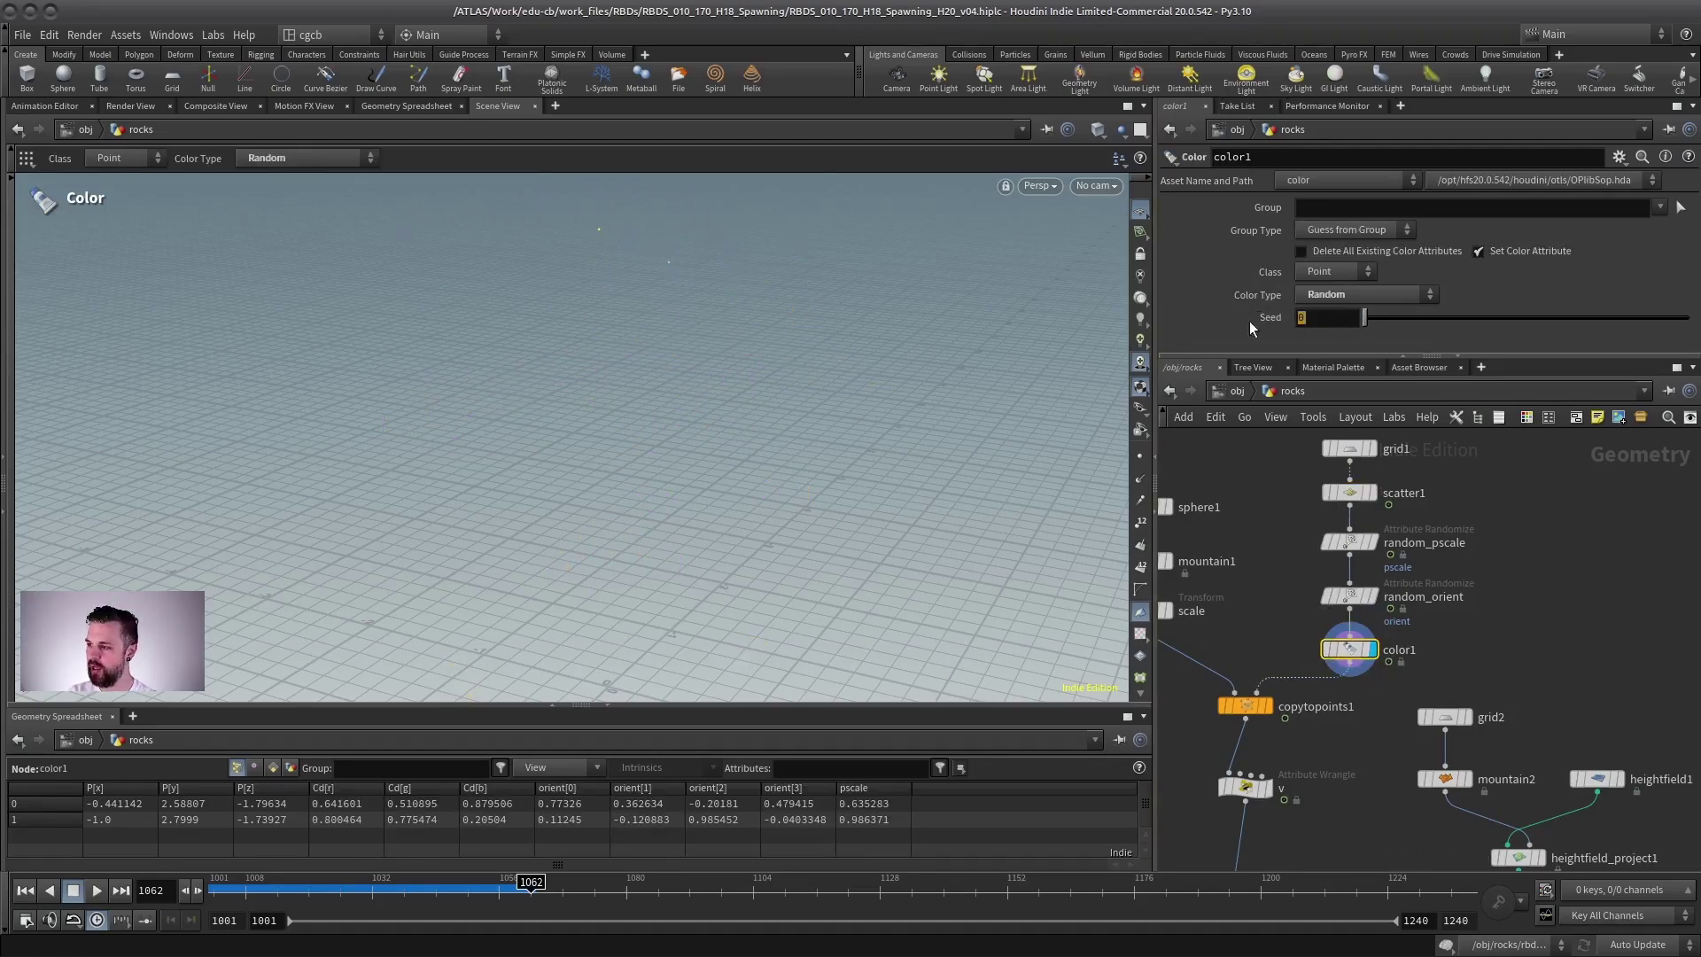
pyautogui.click(1326, 317)
pyautogui.write('$FF')
pyautogui.press('Return')
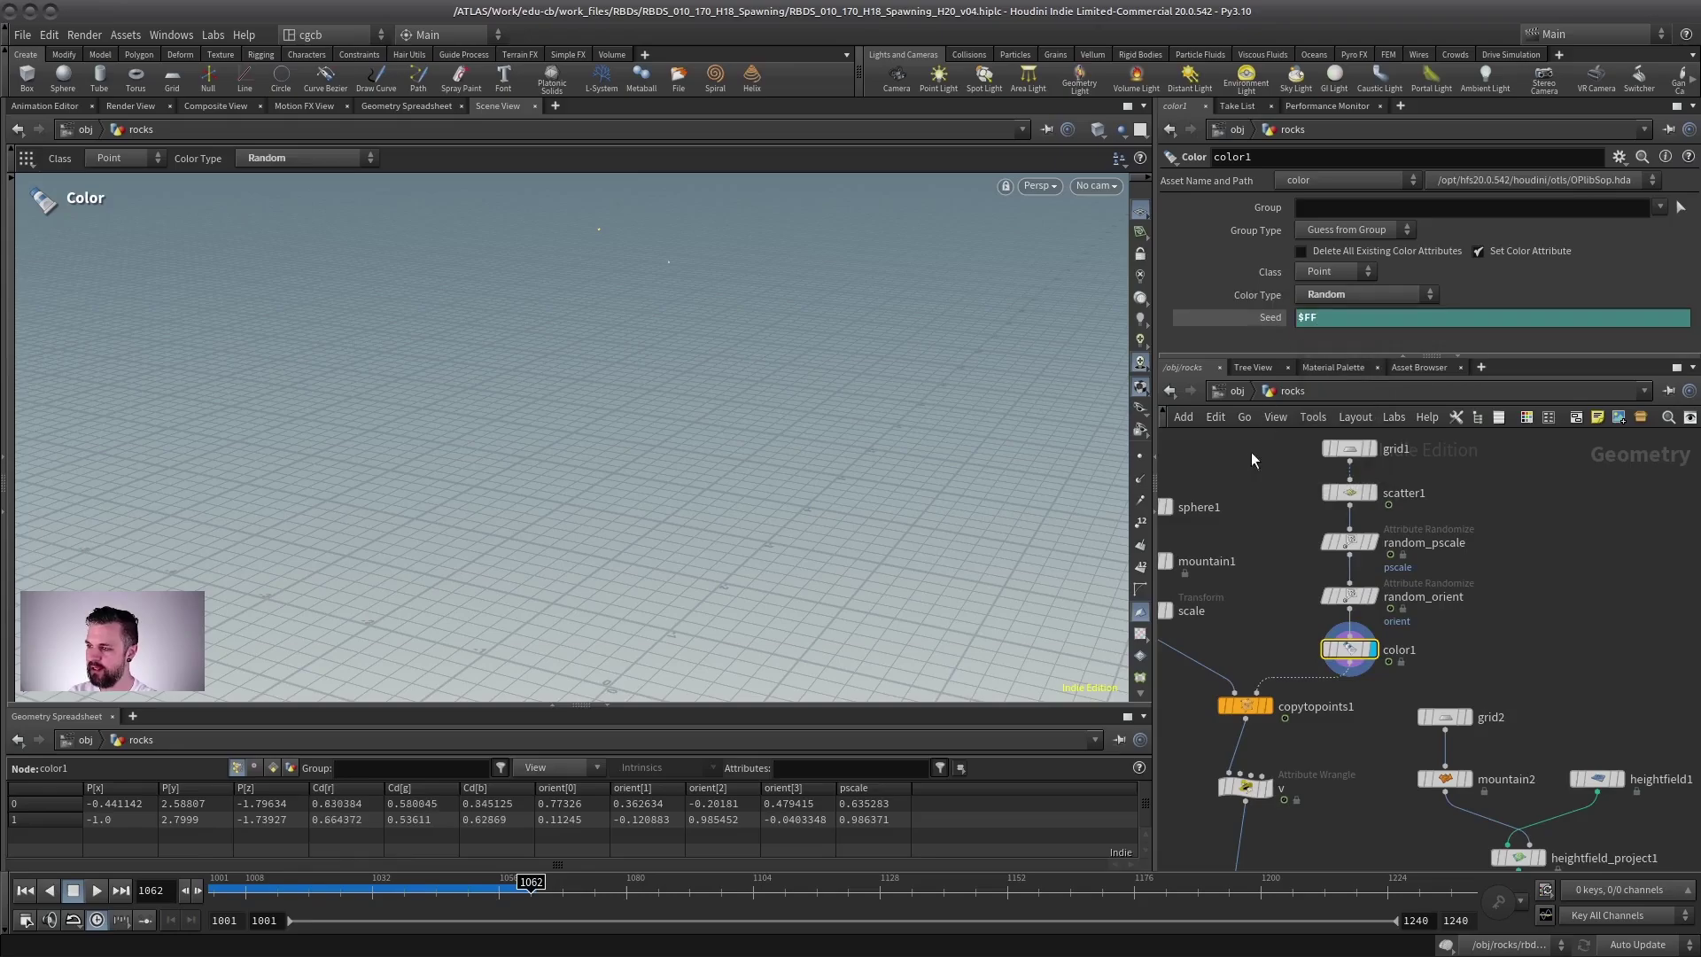
pyautogui.click(1270, 322)
# Display rbdbulletsolver1 and replay the simulation from the first frame to examine the rock colours.
pyautogui.moveTo(1290, 644); pyautogui.dragTo(1330, 397, button='middle')
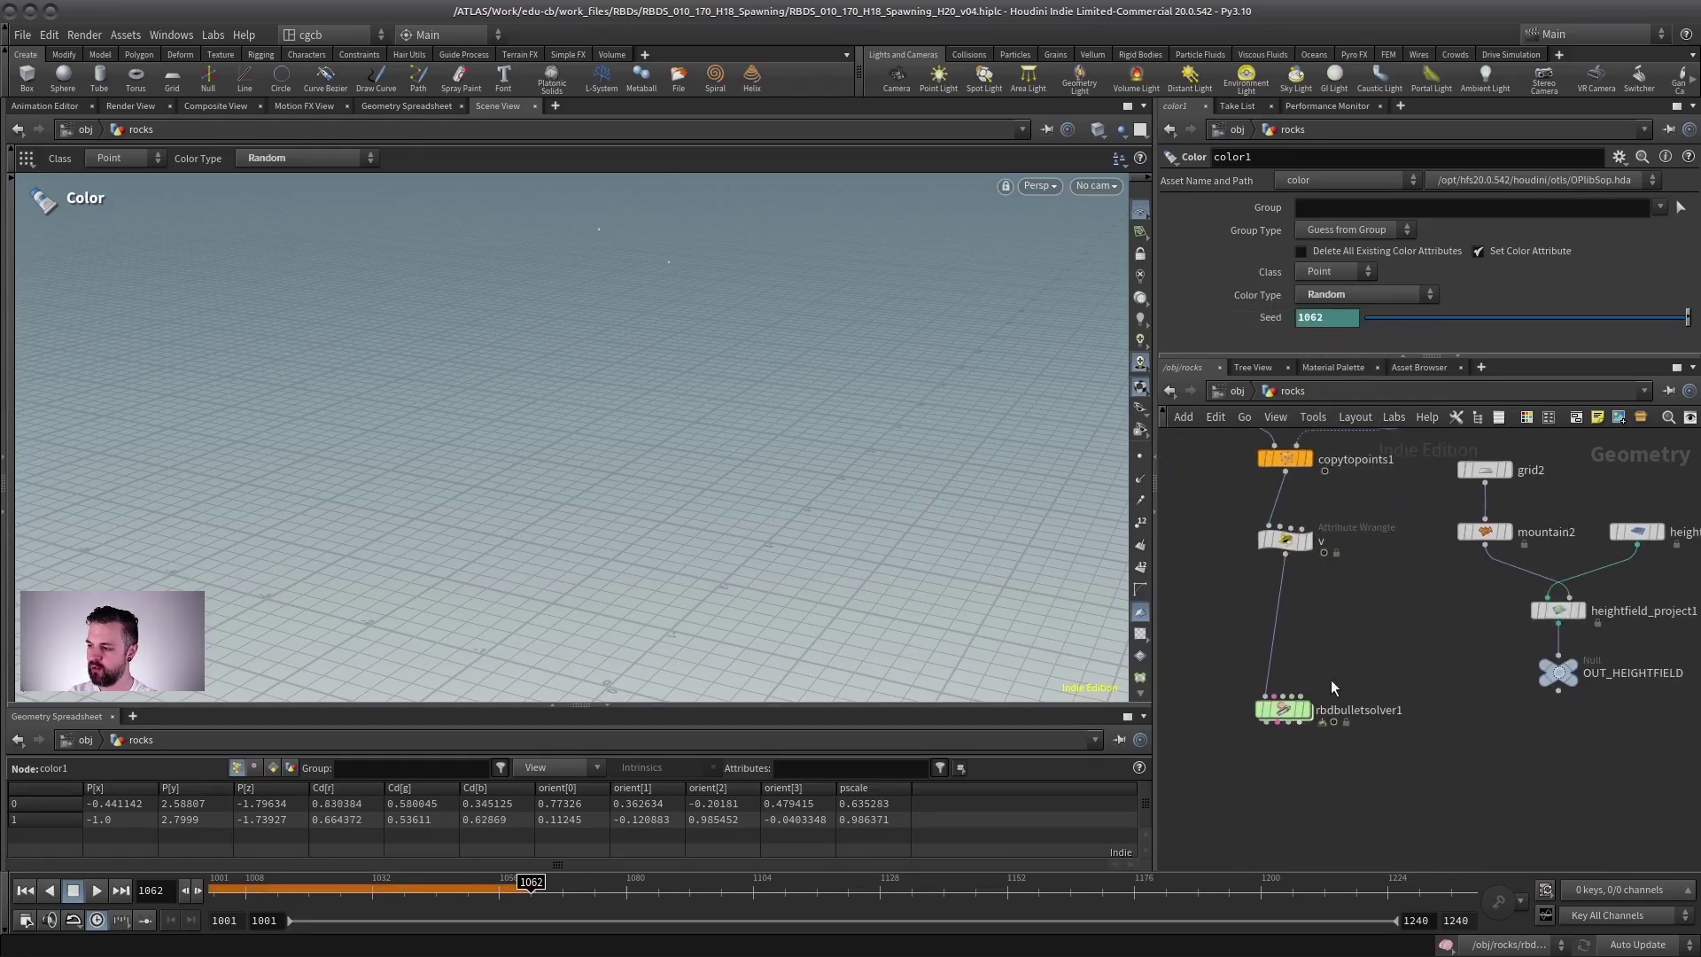
pyautogui.click(1305, 714)
pyautogui.click(25, 890)
pyautogui.click(96, 891)
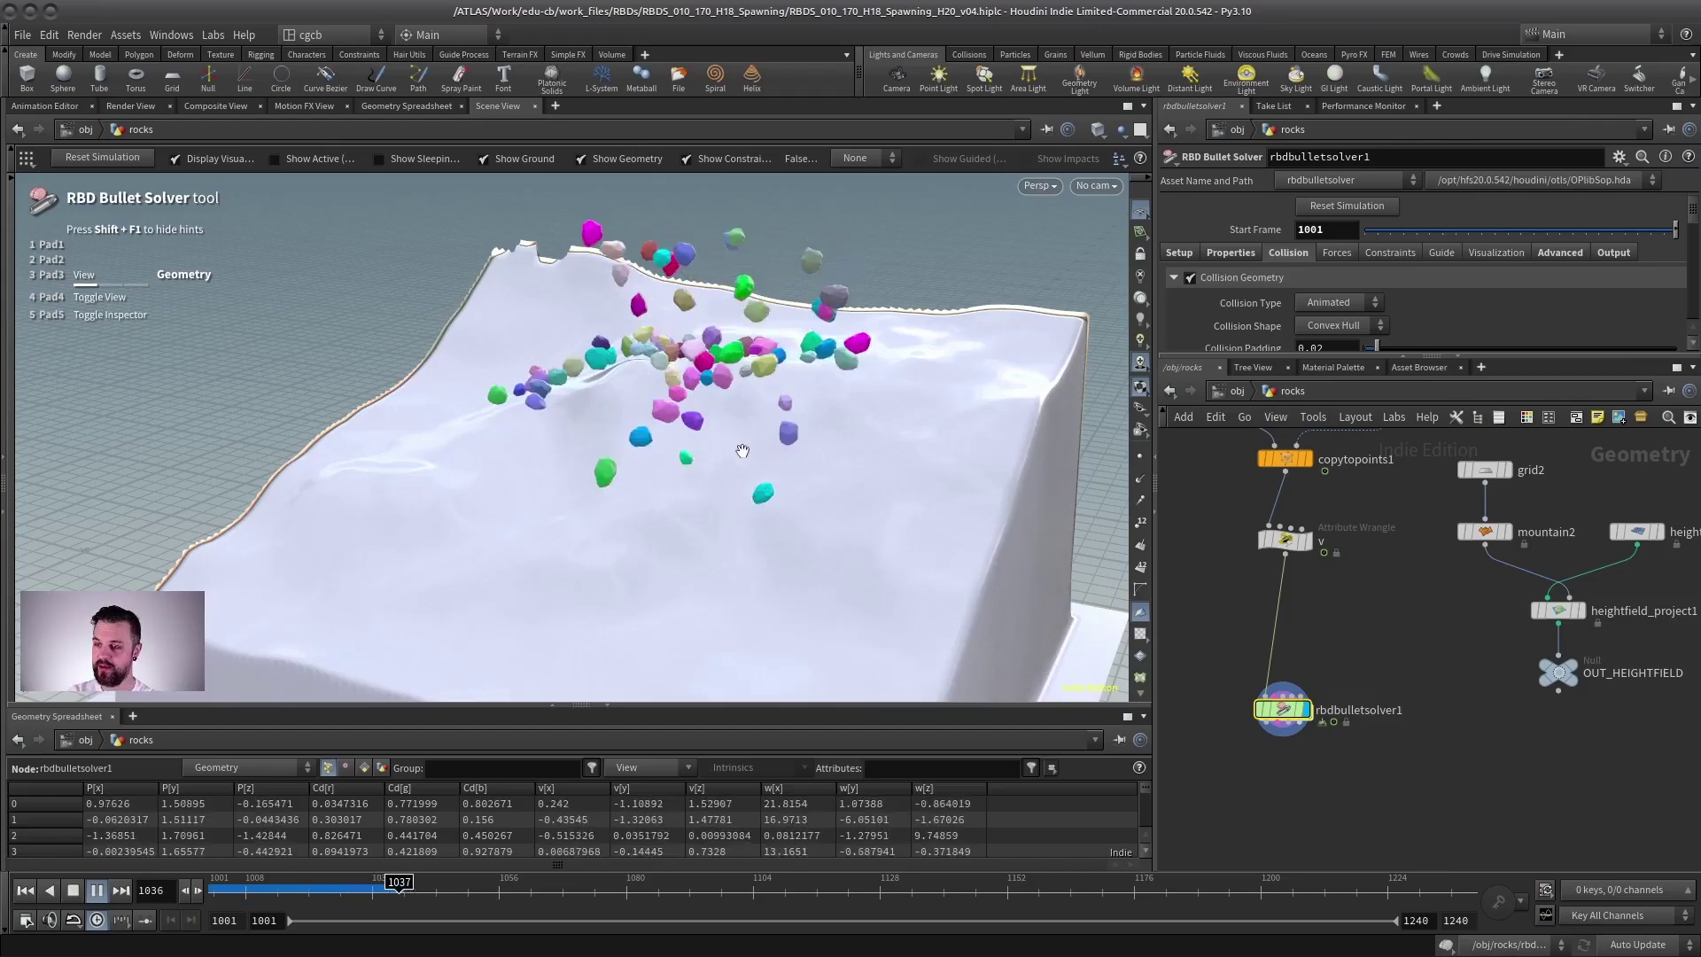
pyautogui.keyDown('alt'); pyautogui.moveTo(742, 449); pyautogui.dragTo(709, 474); pyautogui.keyUp('alt')
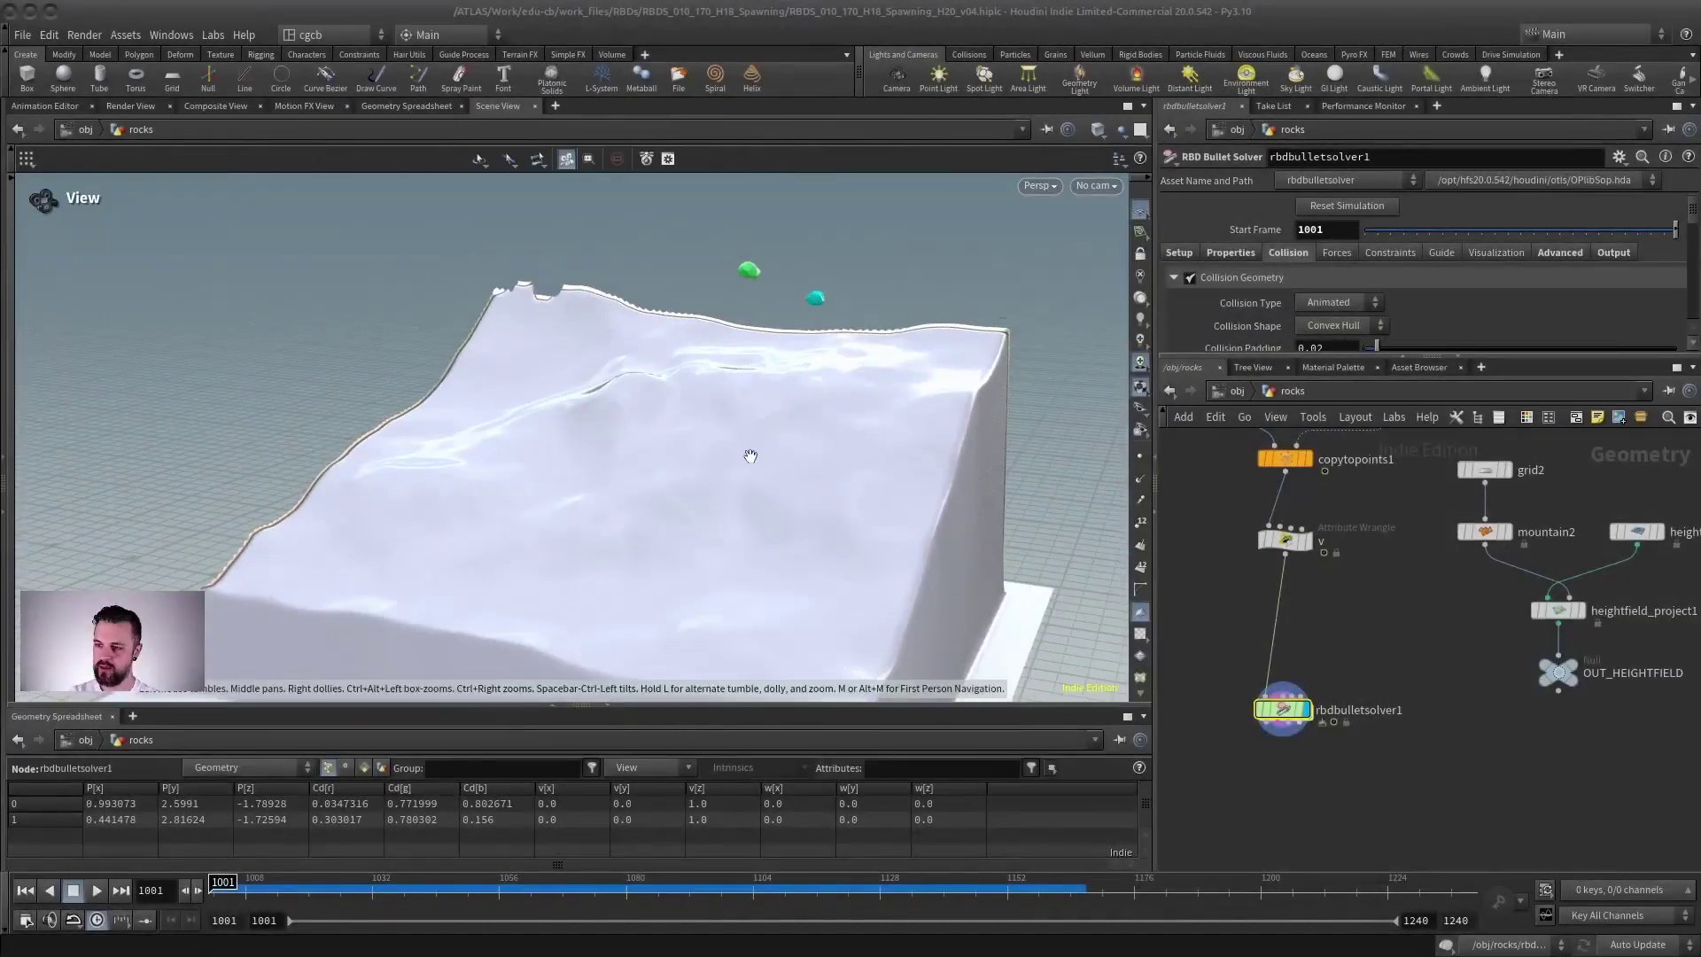
# Display copytopoints1, play its animated source rocks and return to the first frame.
pyautogui.moveTo(1318, 580); pyautogui.dragTo(1274, 844, button='middle')
pyautogui.click(1232, 733)
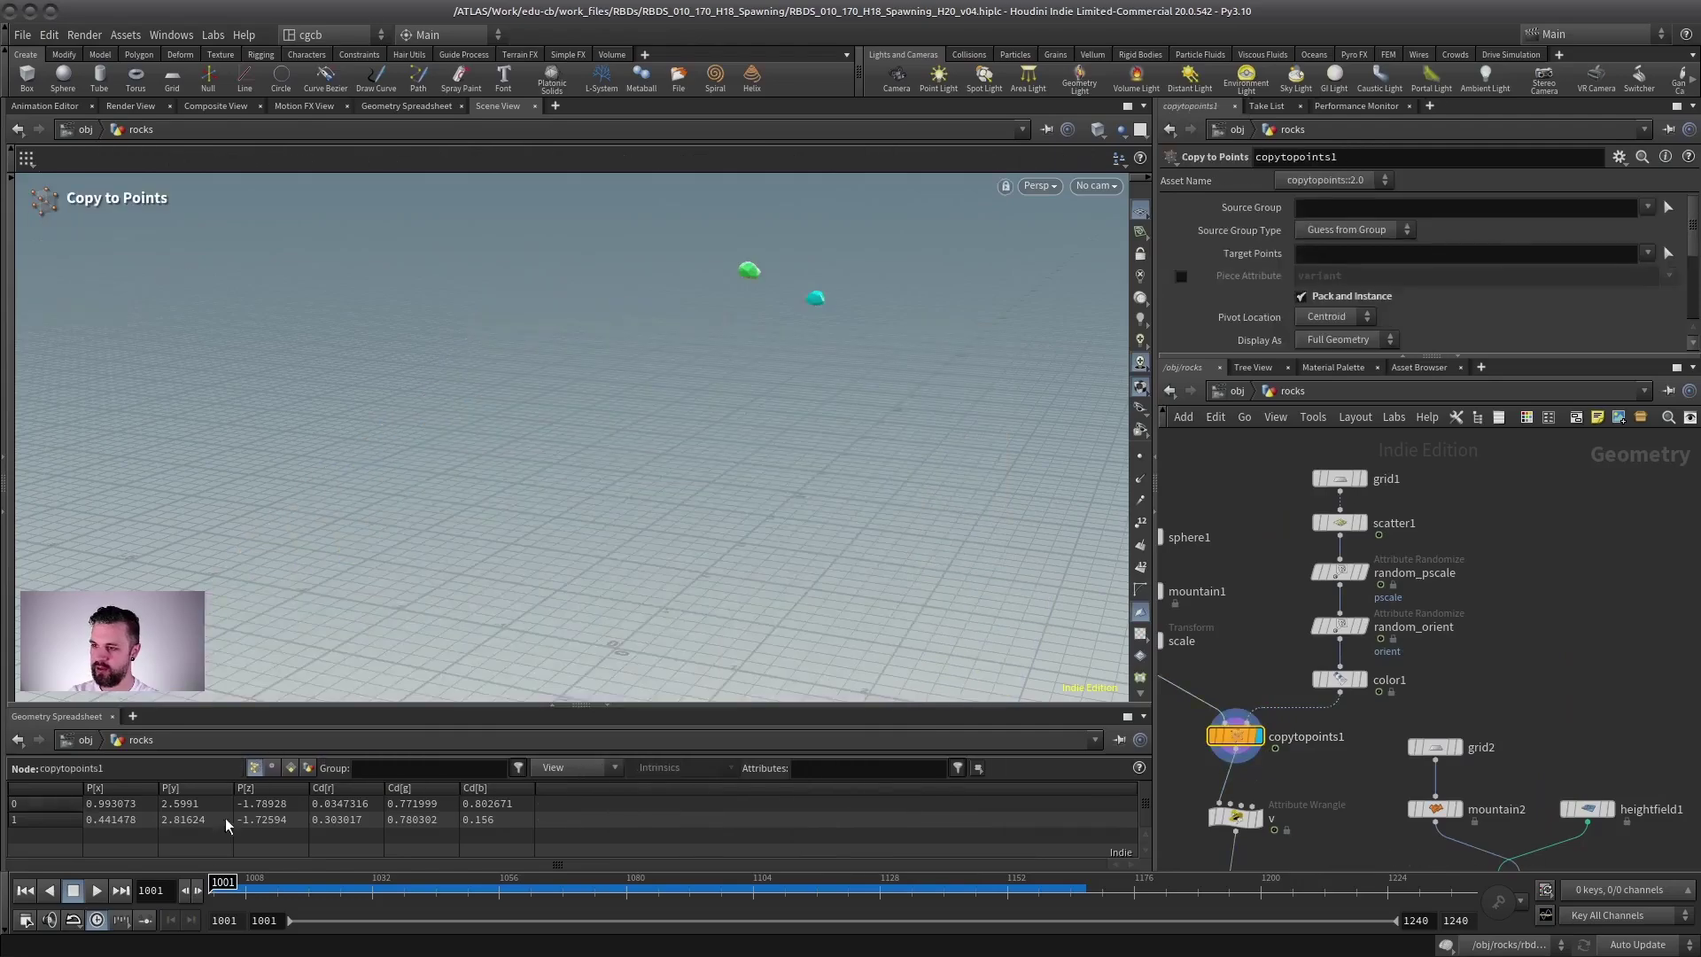
pyautogui.click(98, 890)
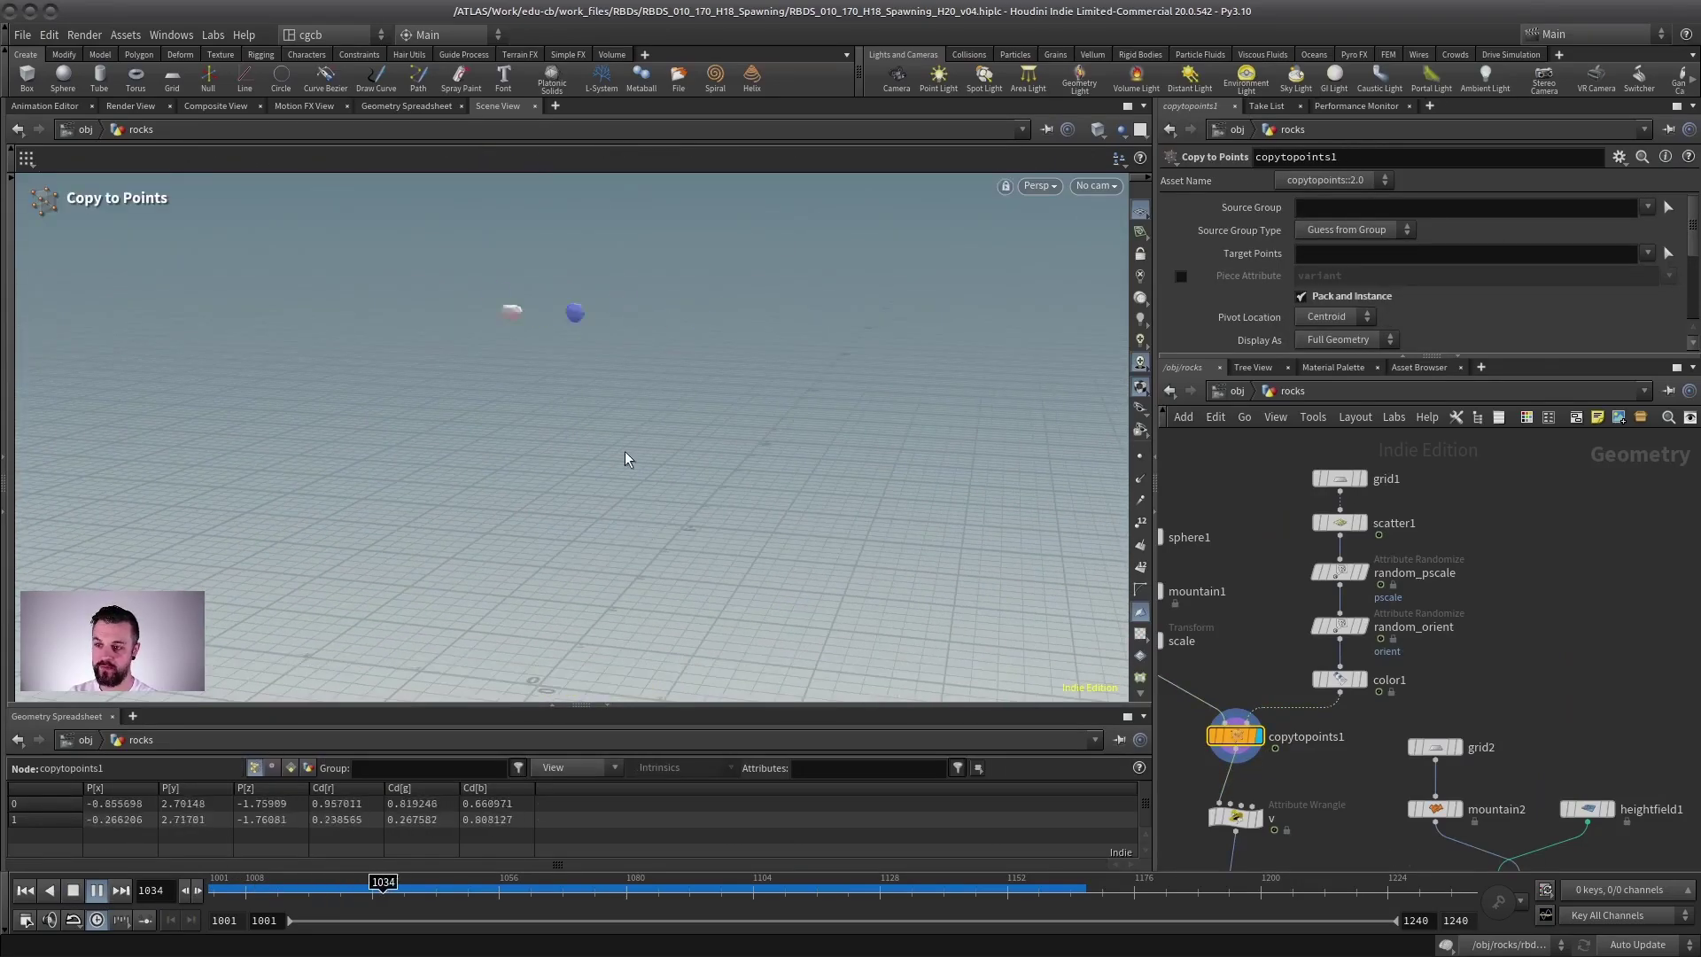
pyautogui.click(96, 892)
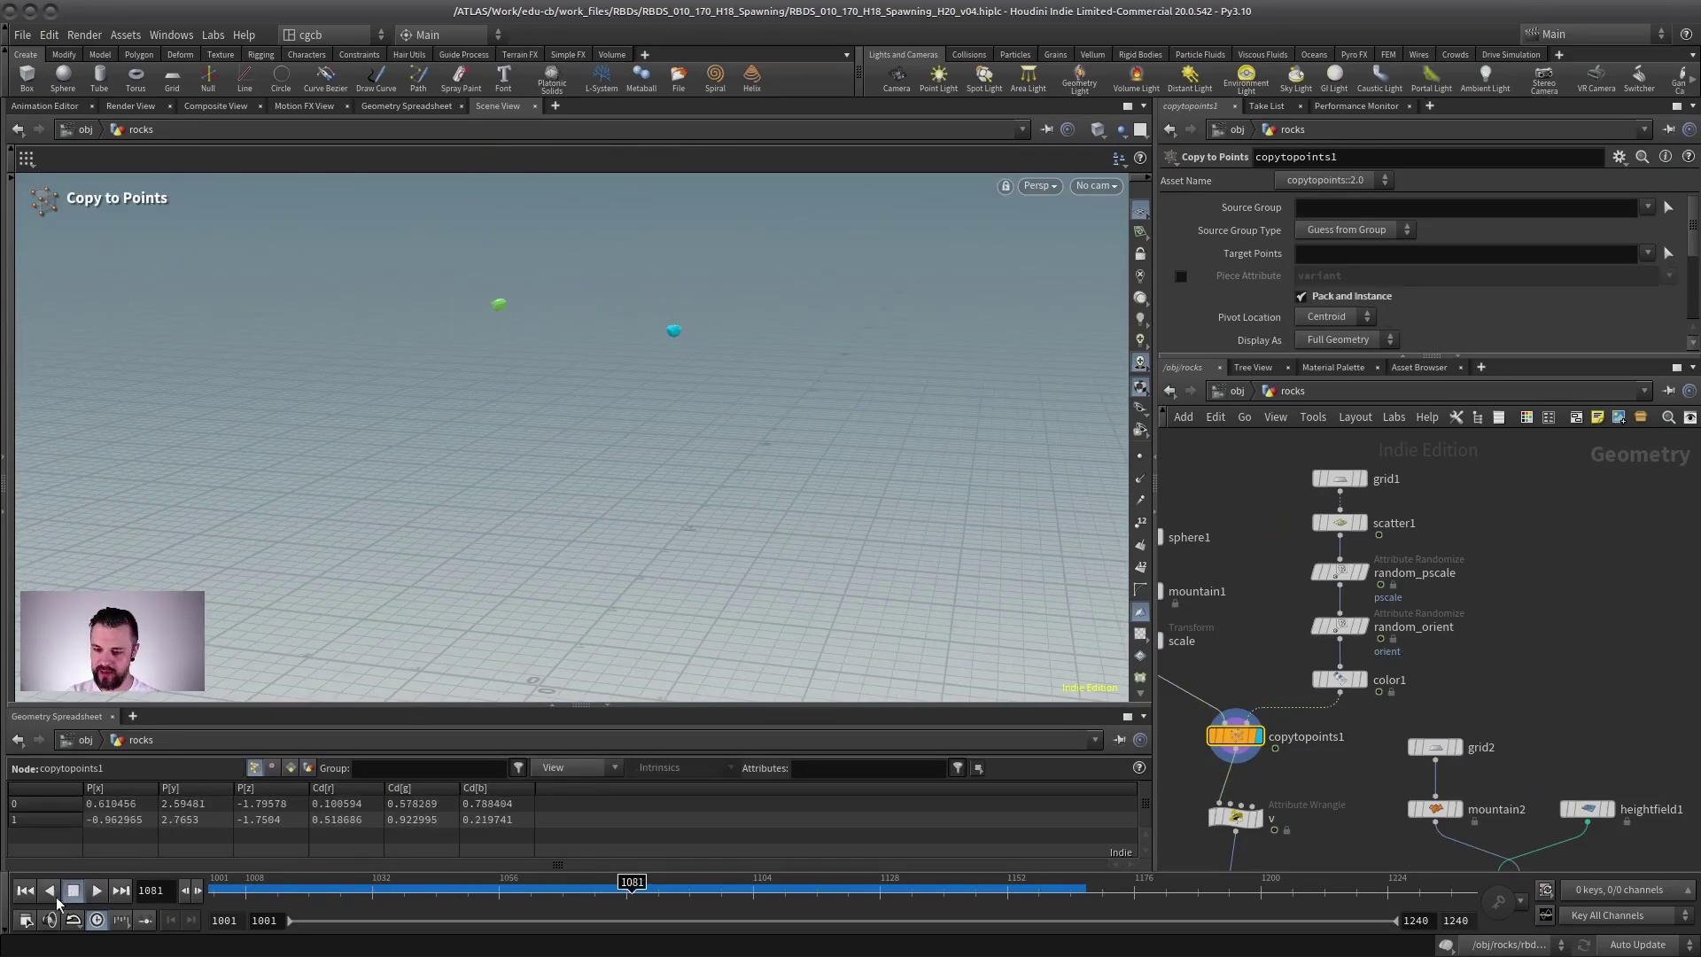
pyautogui.click(25, 891)
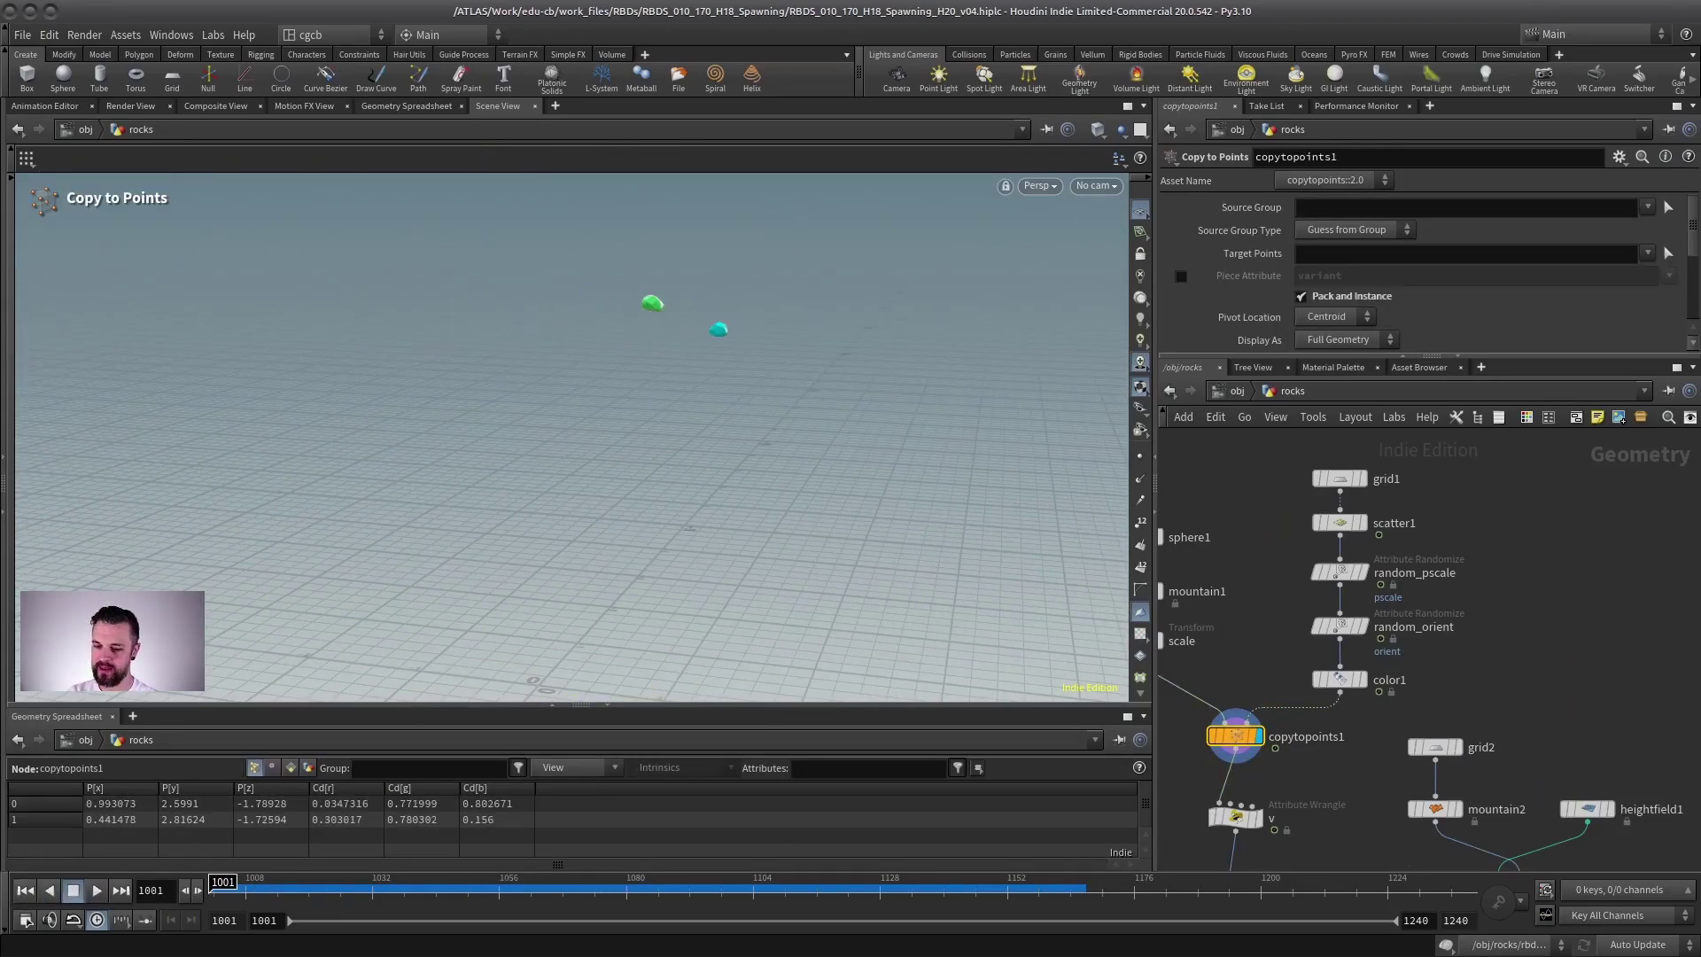
# Leave the rocks network, open the modulo geometry network and frame its transformed rubber toy.
pyautogui.click(1235, 392)
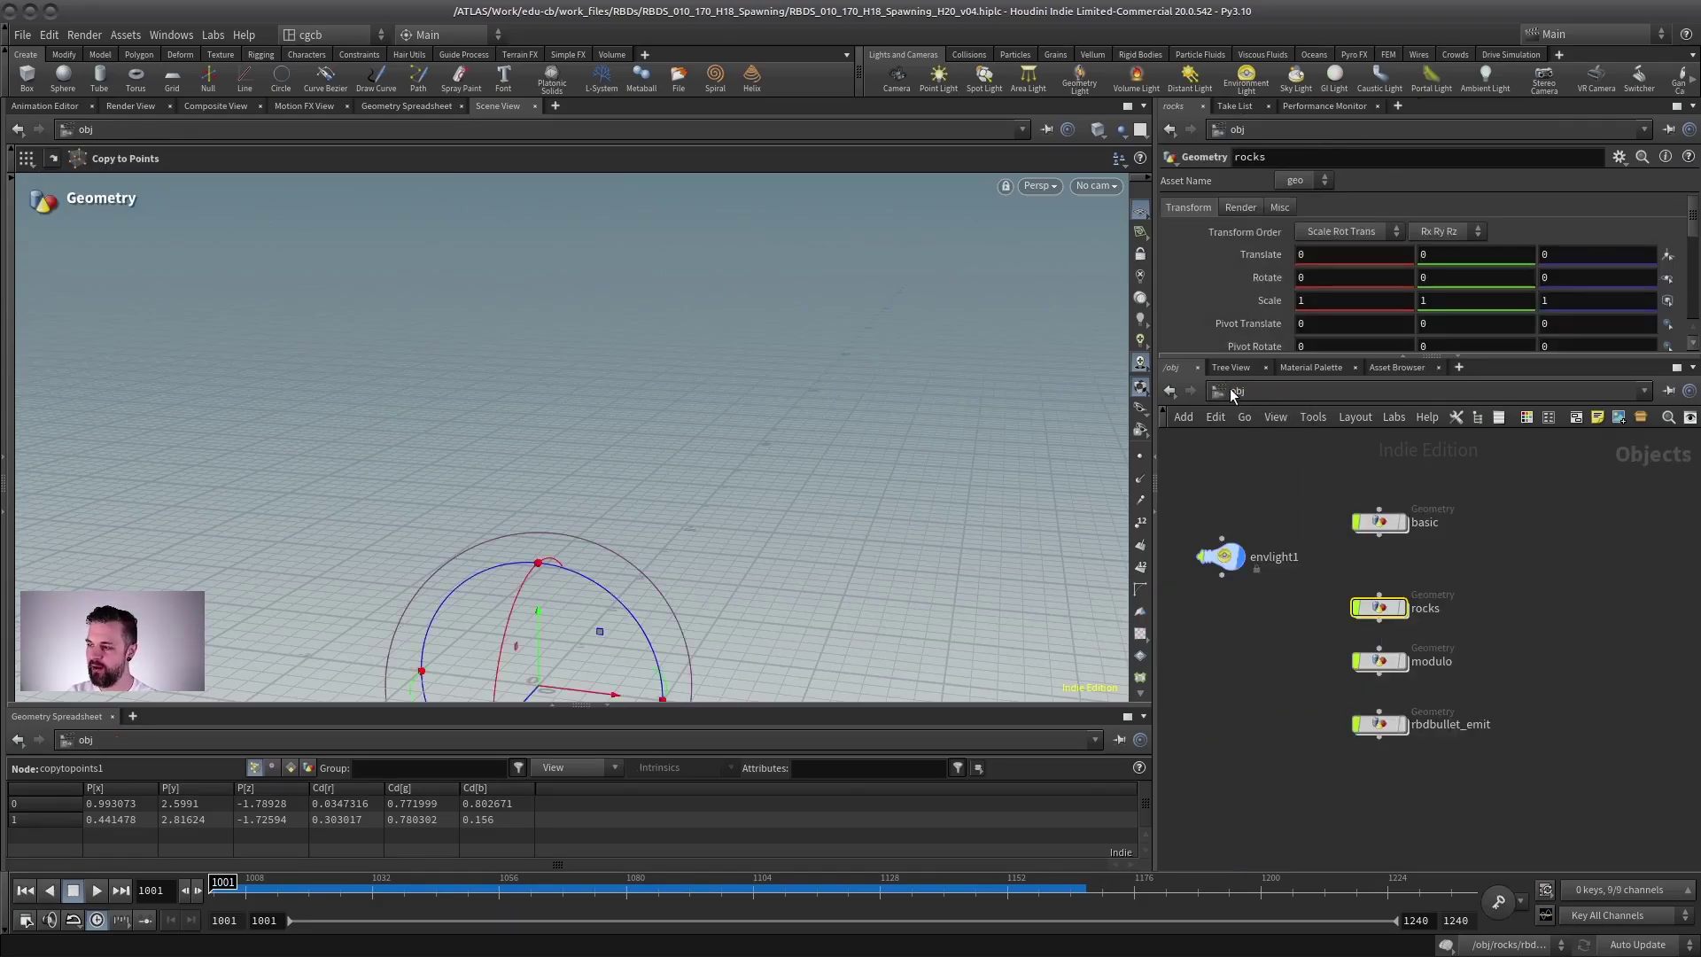
pyautogui.click(1489, 595)
pyautogui.moveTo(1488, 598); pyautogui.dragTo(1467, 601, button='middle')
pyautogui.doubleClick(1361, 661)
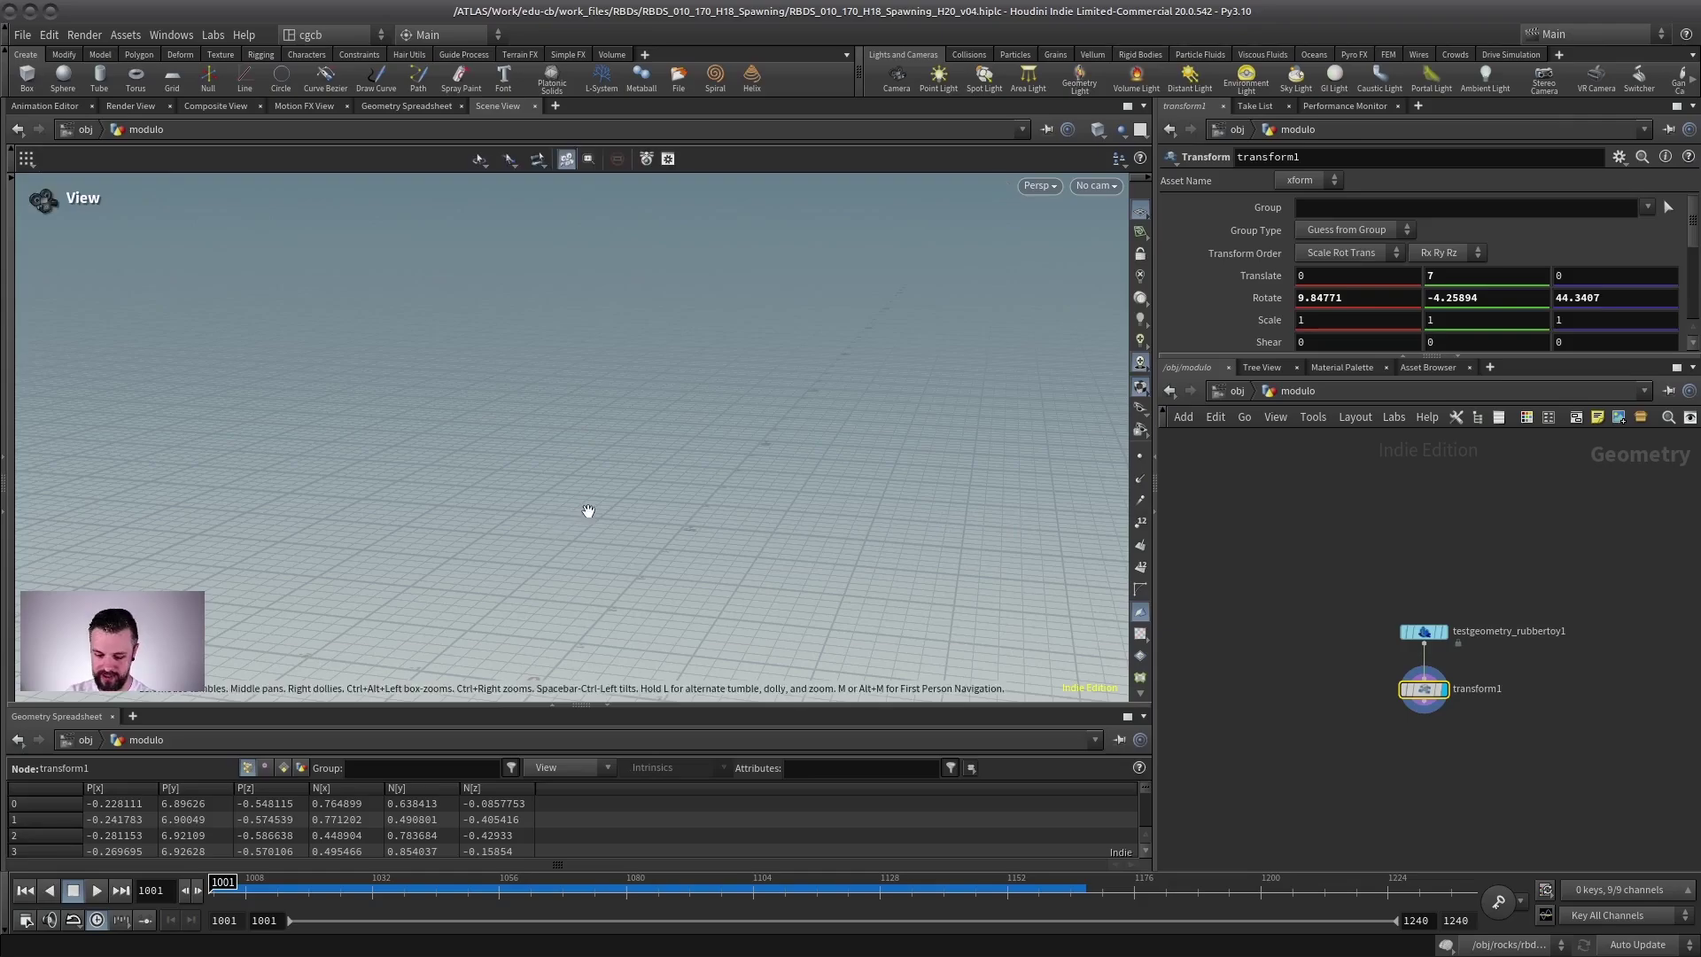
pyautogui.hotkey('space', 'g')
pyautogui.keyDown('alt'); pyautogui.moveTo(574, 498); pyautogui.dragTo(801, 494); pyautogui.keyUp('alt')
pyautogui.keyDown('alt'); pyautogui.moveTo(800, 494); pyautogui.dragTo(522, 371, button='right'); pyautogui.keyUp('alt')
pyautogui.keyDown('alt'); pyautogui.moveTo(522, 370); pyautogui.dragTo(645, 460); pyautogui.keyUp('alt')
pyautogui.scroll(2, 1511, 668)
pyautogui.moveTo(1512, 668); pyautogui.dragTo(1420, 618, button='middle')
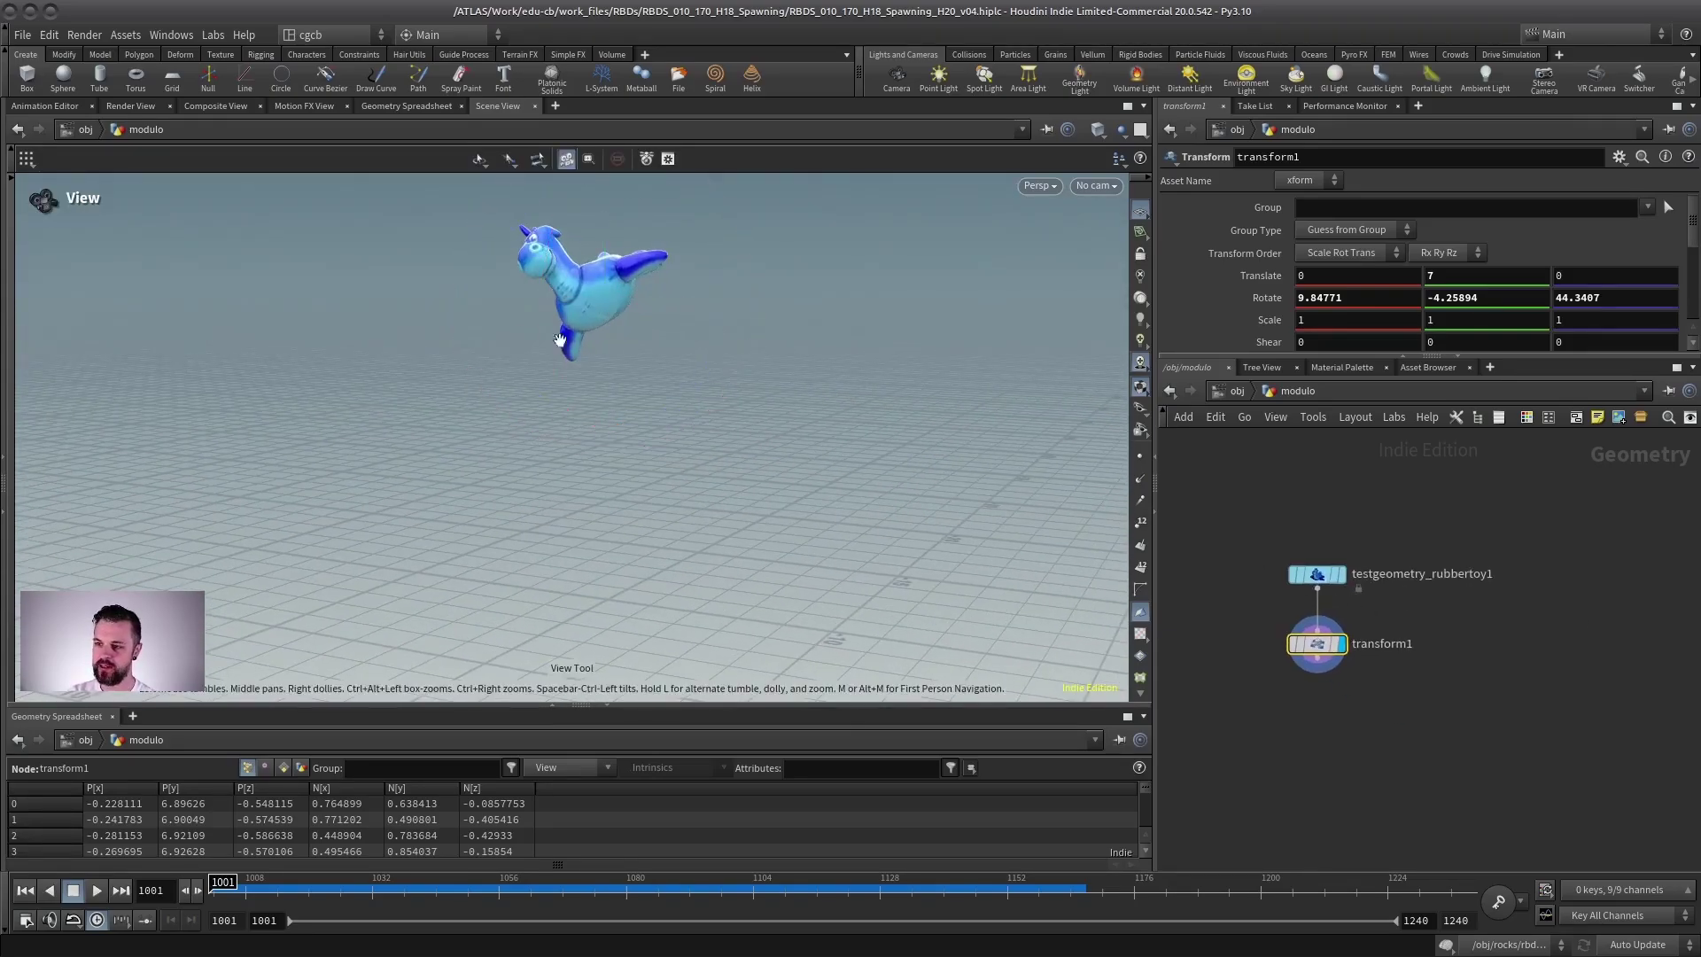
pyautogui.keyDown('alt'); pyautogui.moveTo(573, 283); pyautogui.dragTo(648, 305, button='middle'); pyautogui.keyUp('alt')
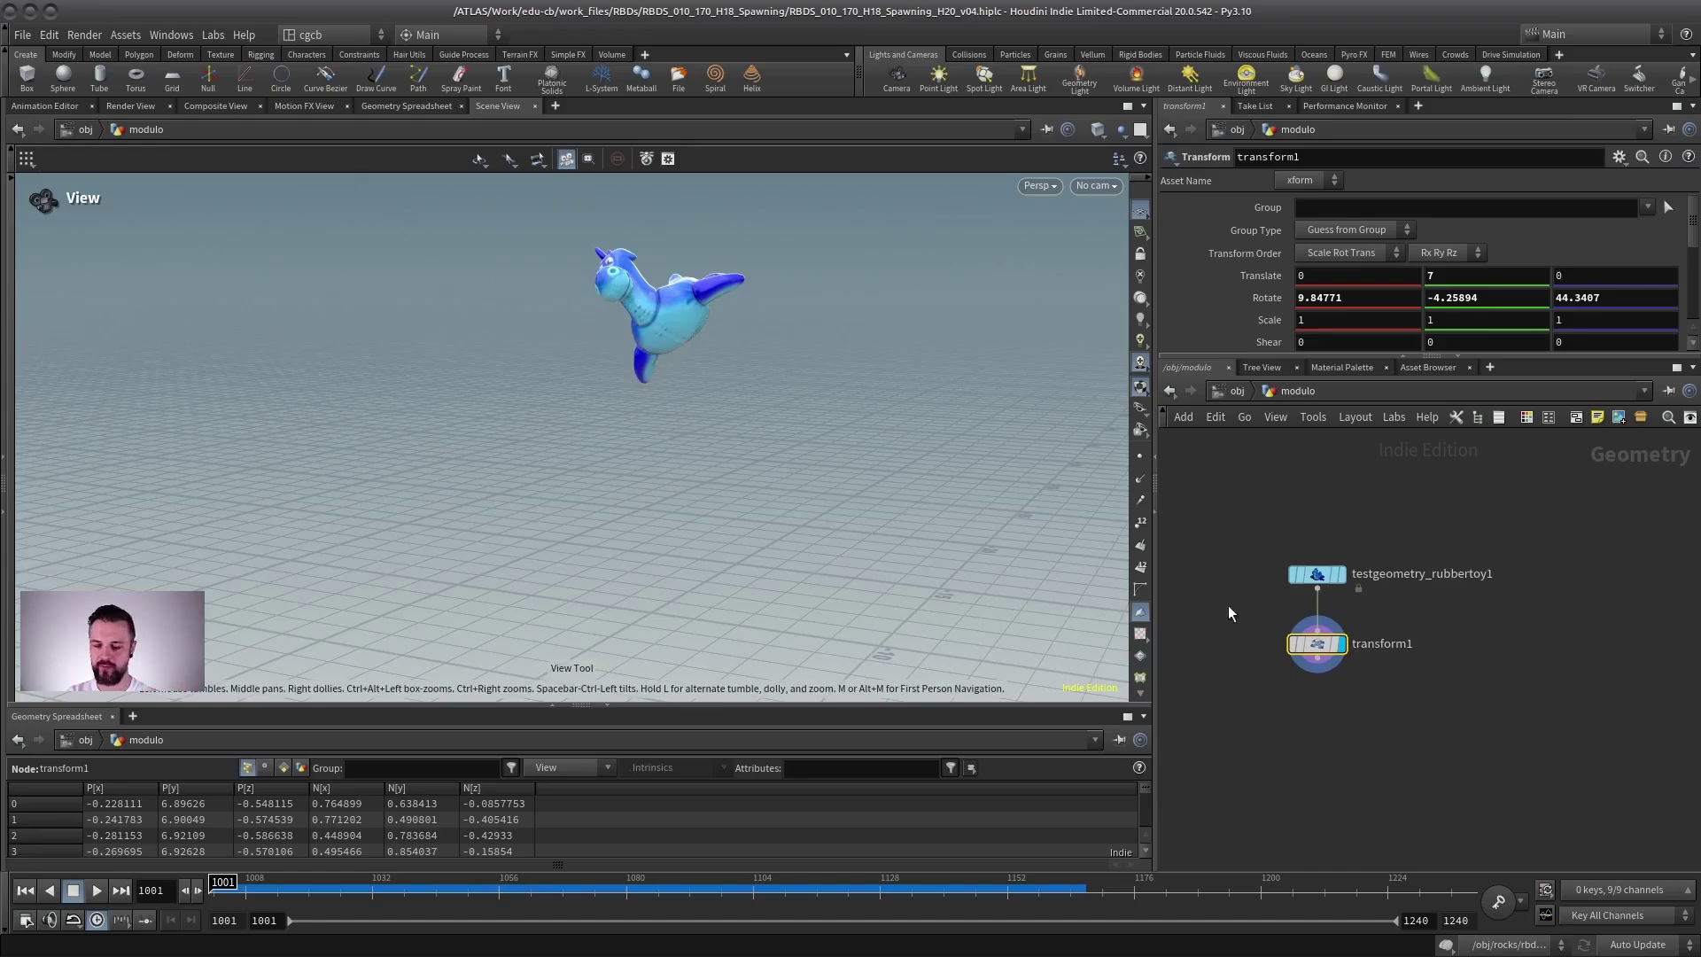
# Add an RBD Bullet Solver node beneath transform1 and display it.
pyautogui.click(1329, 732)
pyautogui.press('Tab')
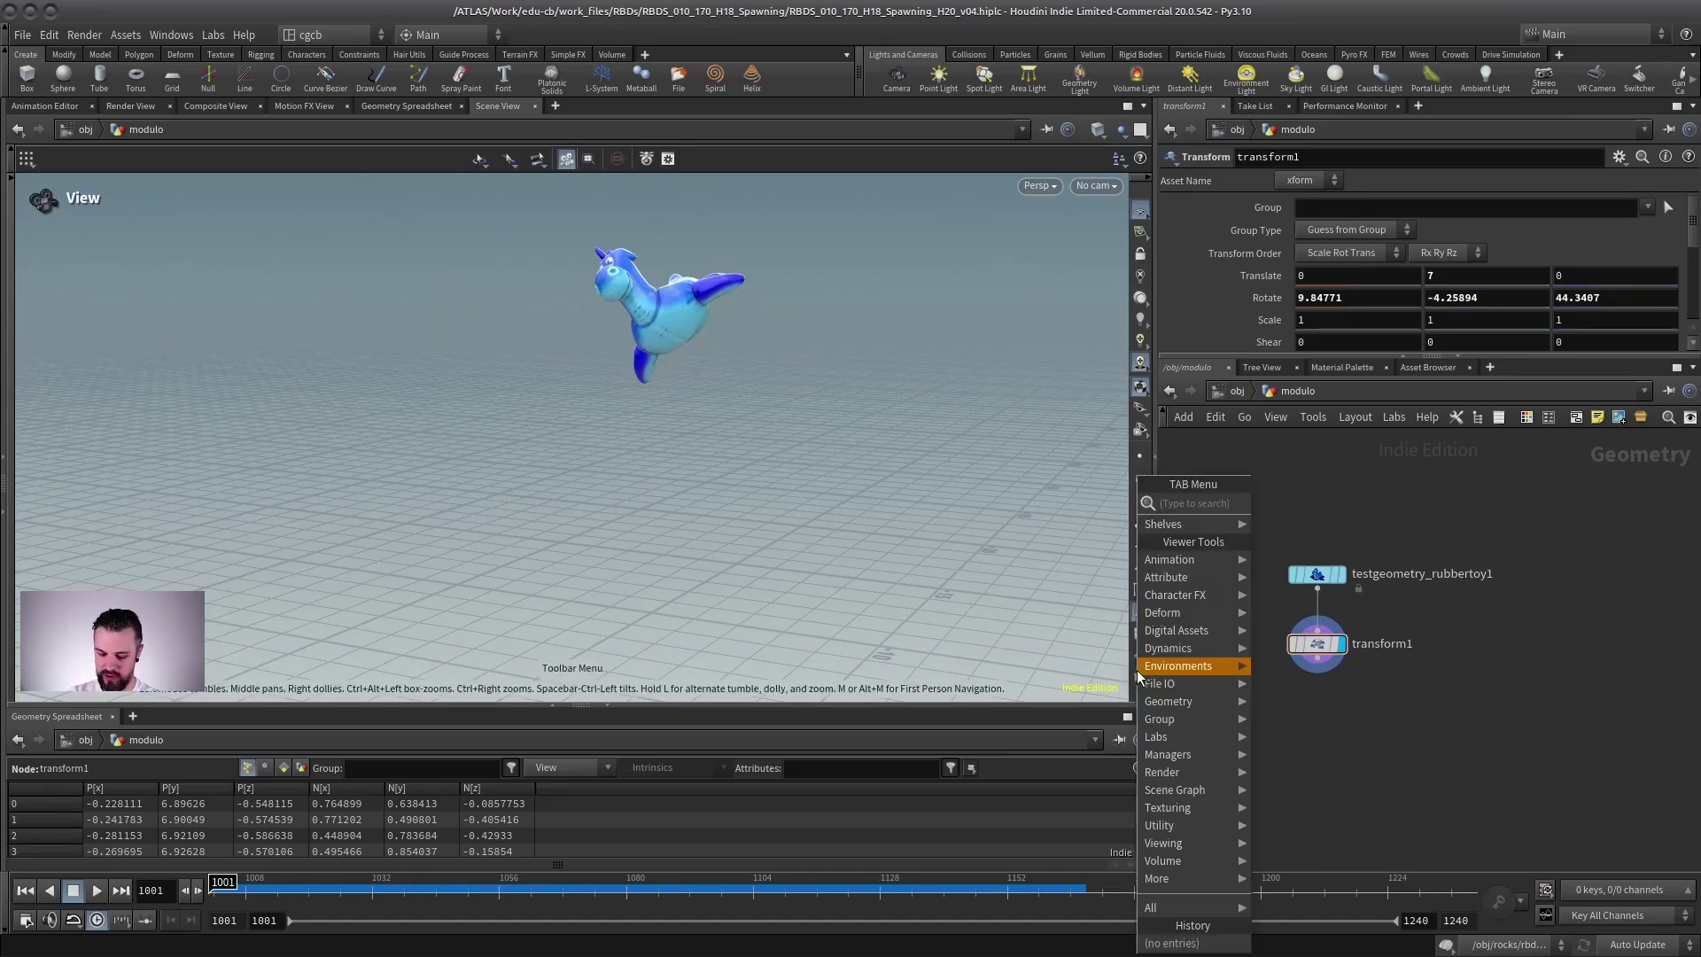
pyautogui.write('rbdb')
pyautogui.press('Return')
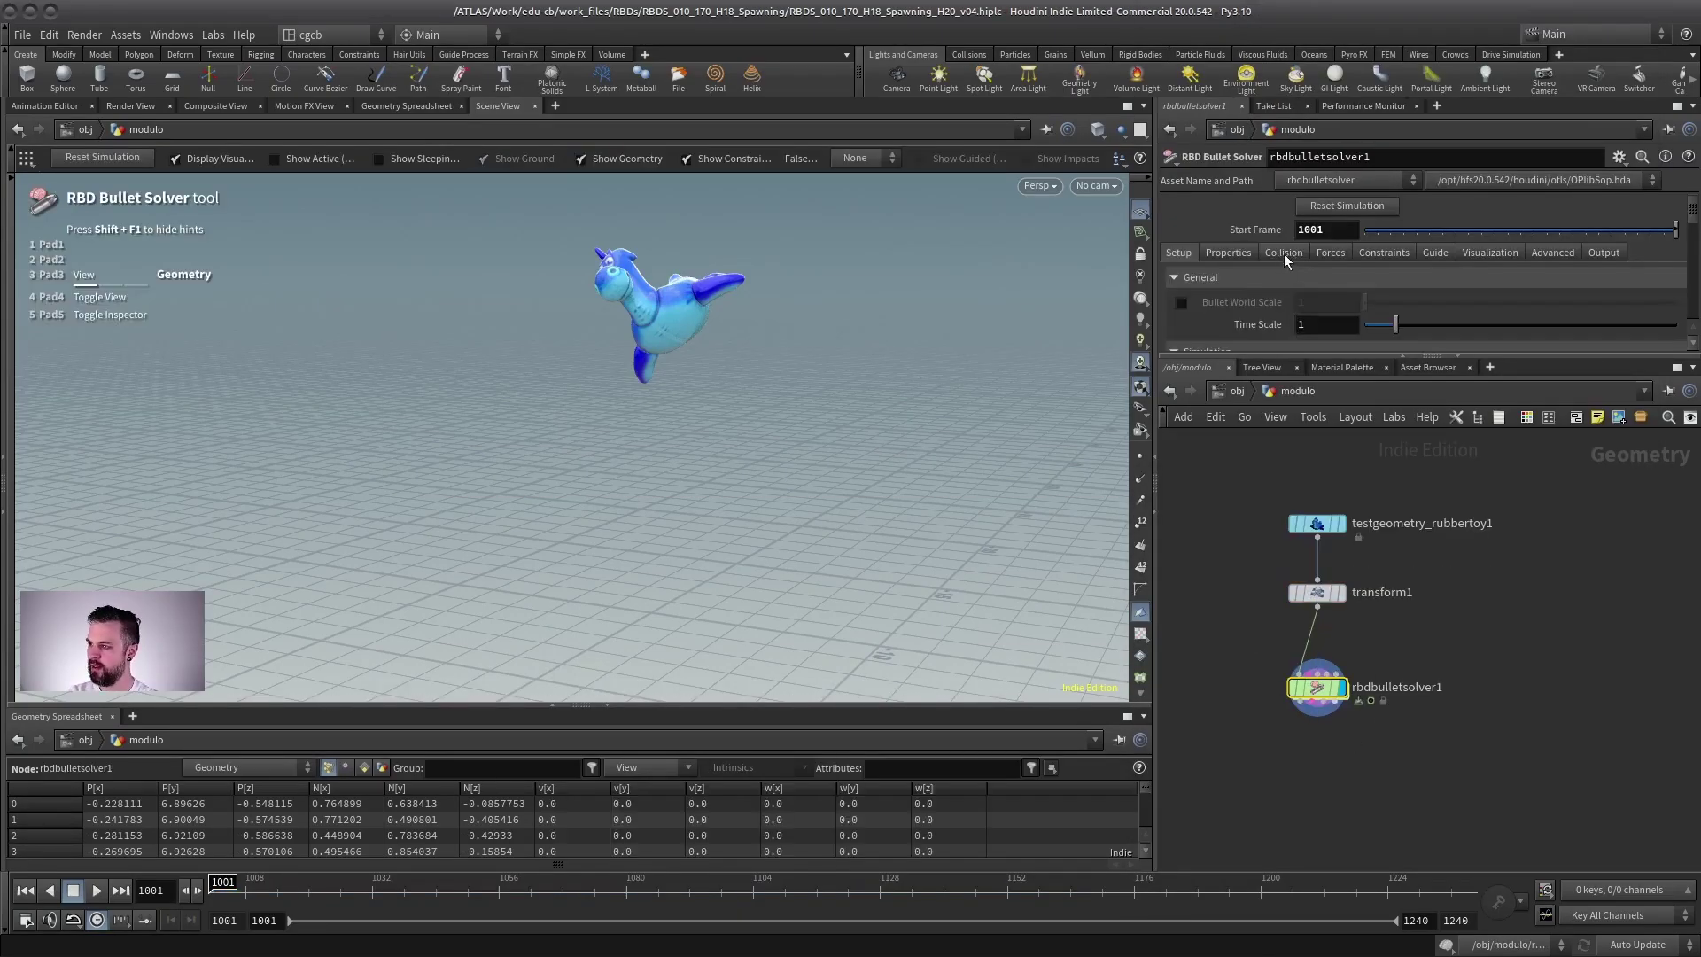
# Set the ground type of the modulo network's RBD Bullet Solver to Ground Plane.
pyautogui.click(1284, 253)
pyautogui.moveTo(1302, 357); pyautogui.dragTo(1303, 636)
pyautogui.click(1346, 518)
pyautogui.click(1343, 534)
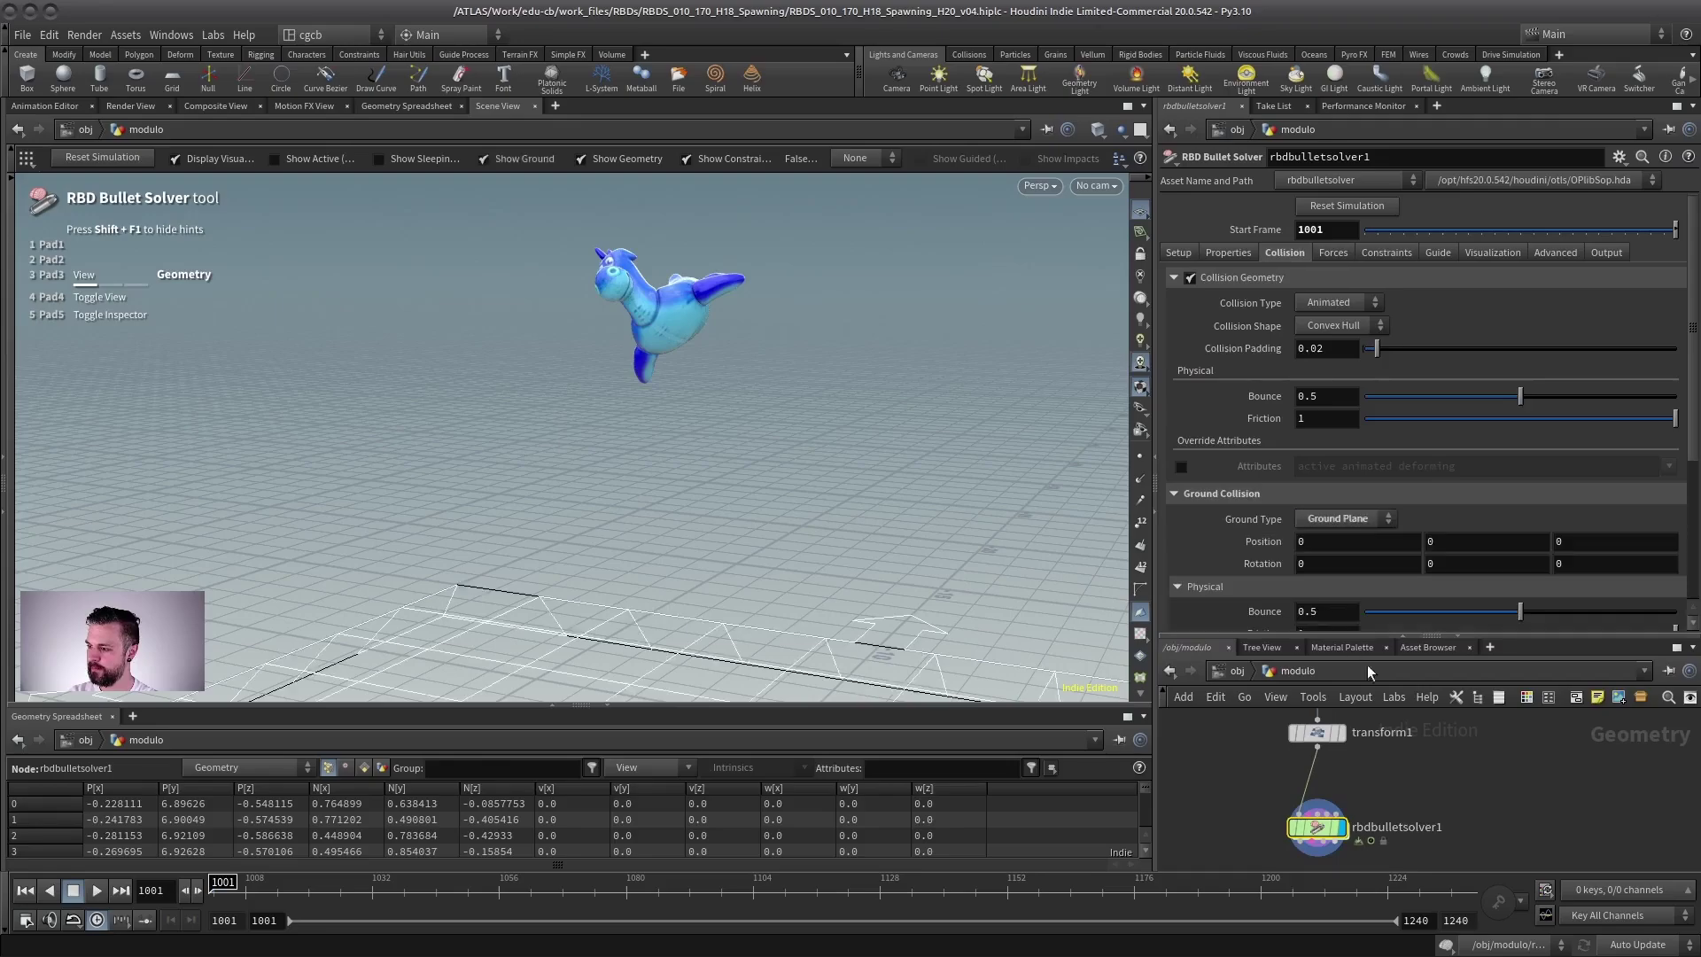
# Play the modulo simulation to watch the rubber toy drop onto the ground plane, and return to the first frame.
pyautogui.click(98, 890)
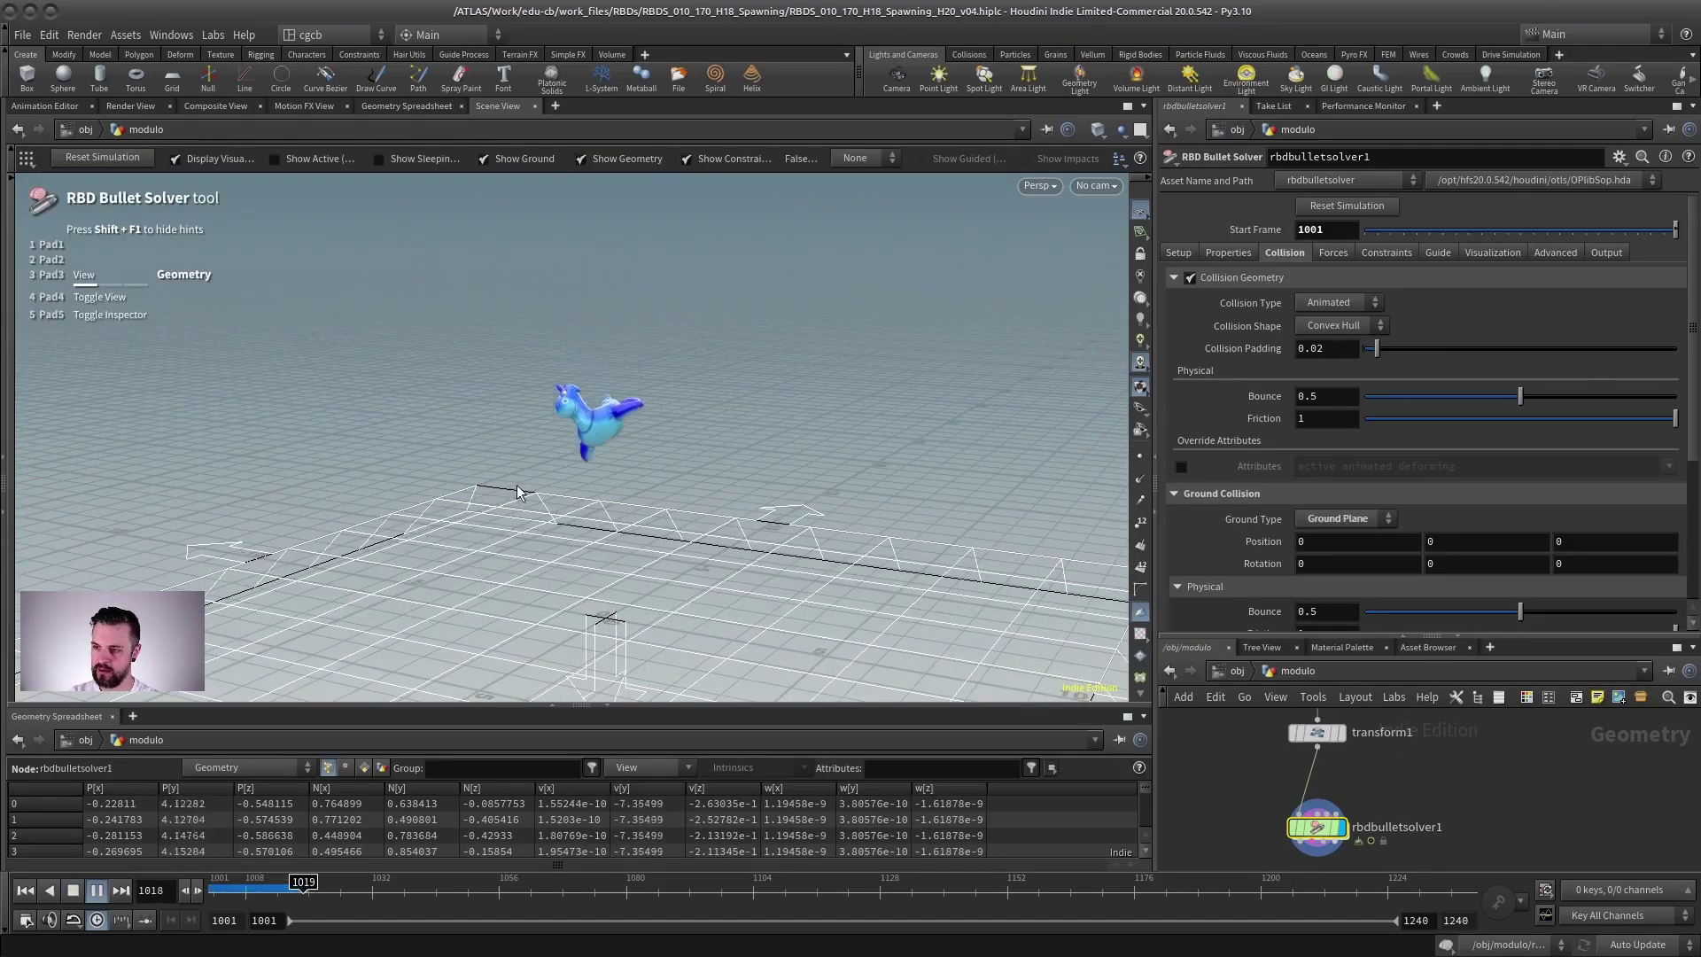
pyautogui.keyDown('alt'); pyautogui.moveTo(493, 578); pyautogui.dragTo(460, 620, button='right'); pyautogui.keyUp('alt')
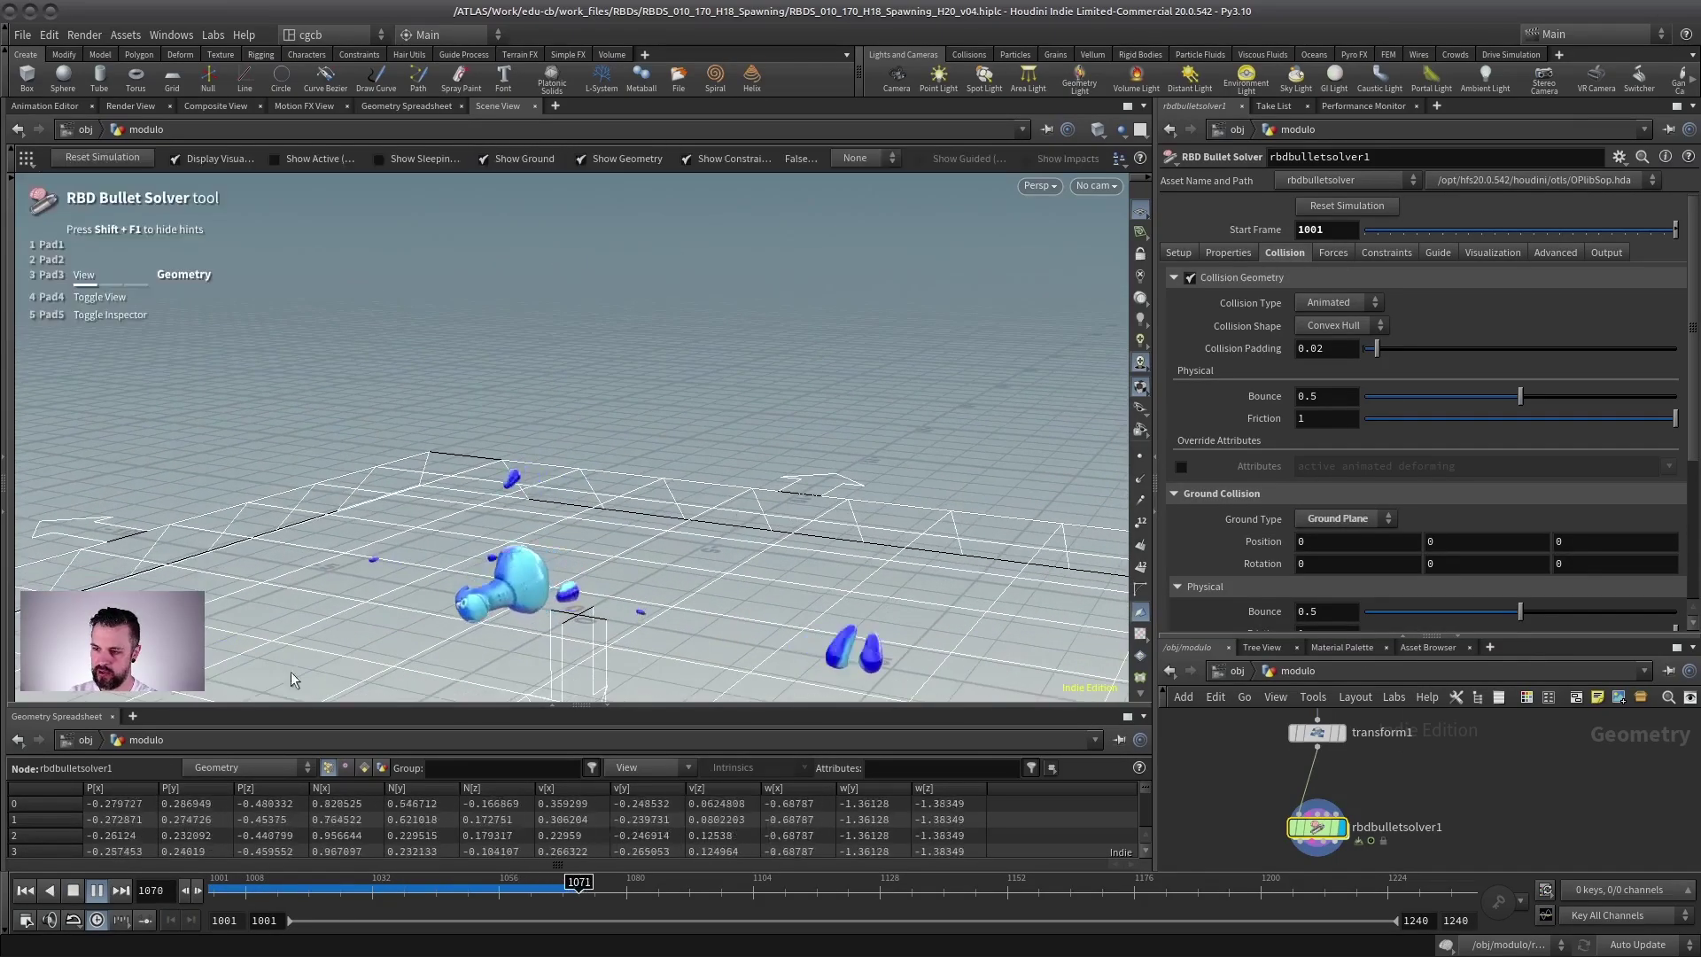
pyautogui.click(73, 890)
pyautogui.click(25, 890)
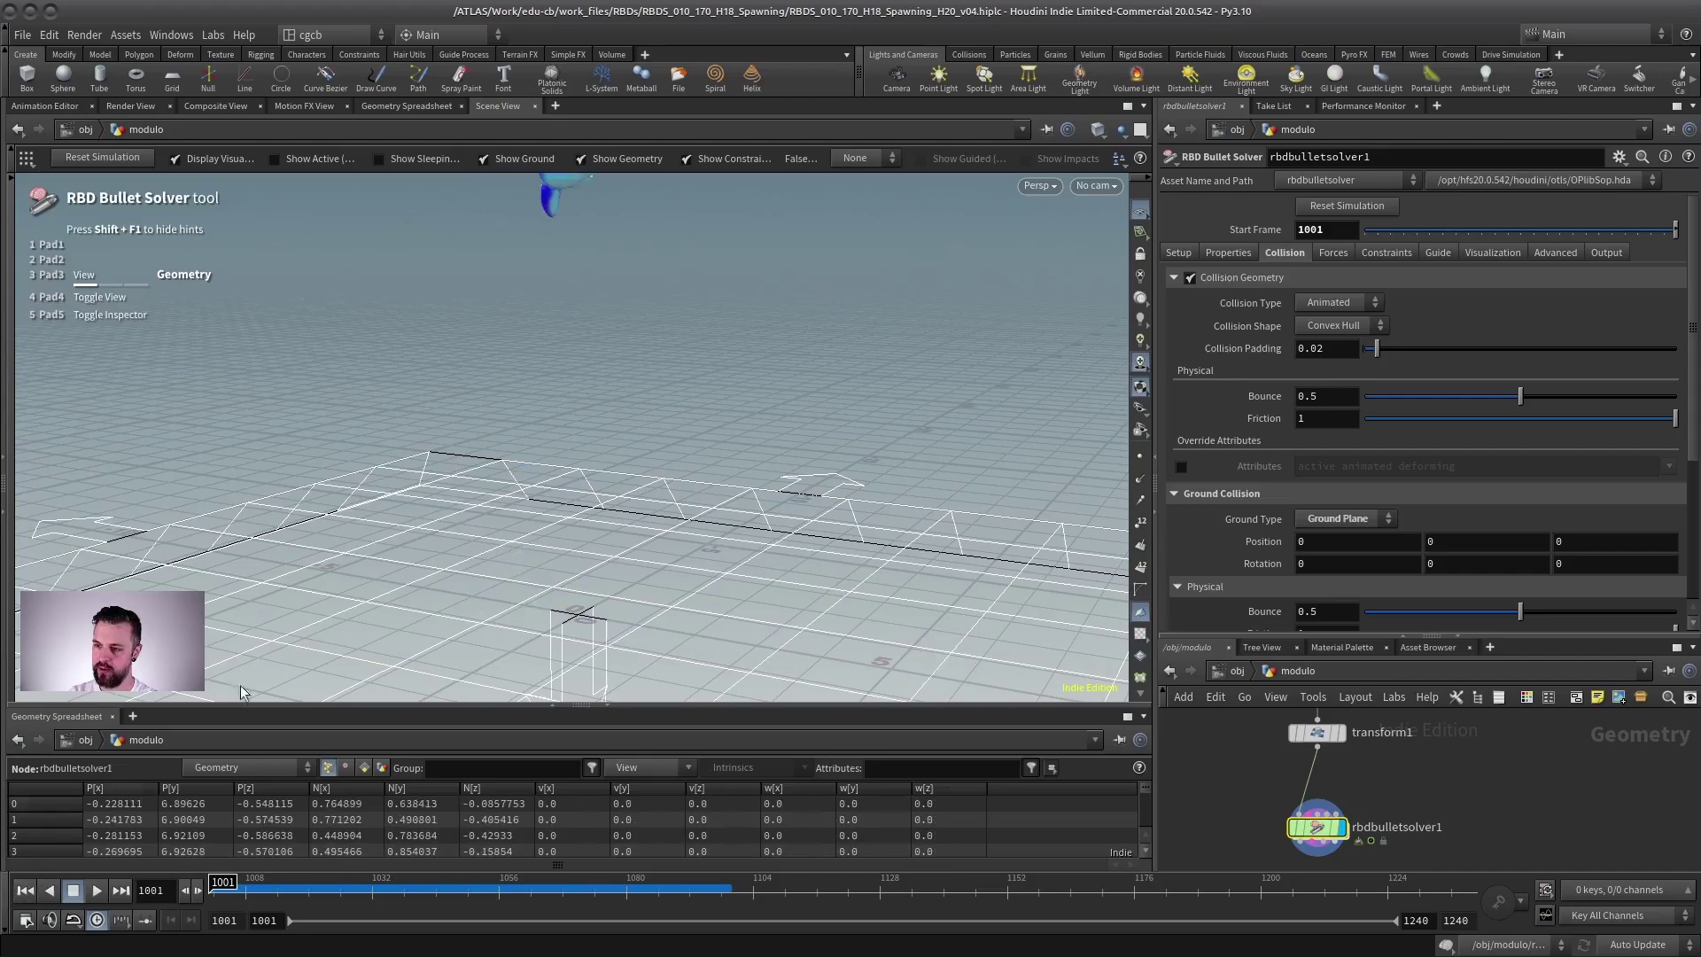
# Turn on Emit RBDs in the setup parameters of the modulo network's RBD Bullet Solver.
pyautogui.keyDown('alt'); pyautogui.moveTo(877, 461); pyautogui.dragTo(864, 438, button='right'); pyautogui.keyUp('alt')
pyautogui.keyDown('alt'); pyautogui.moveTo(863, 439); pyautogui.dragTo(863, 514, button='middle'); pyautogui.keyUp('alt')
pyautogui.moveTo(1382, 635); pyautogui.dragTo(1378, 588)
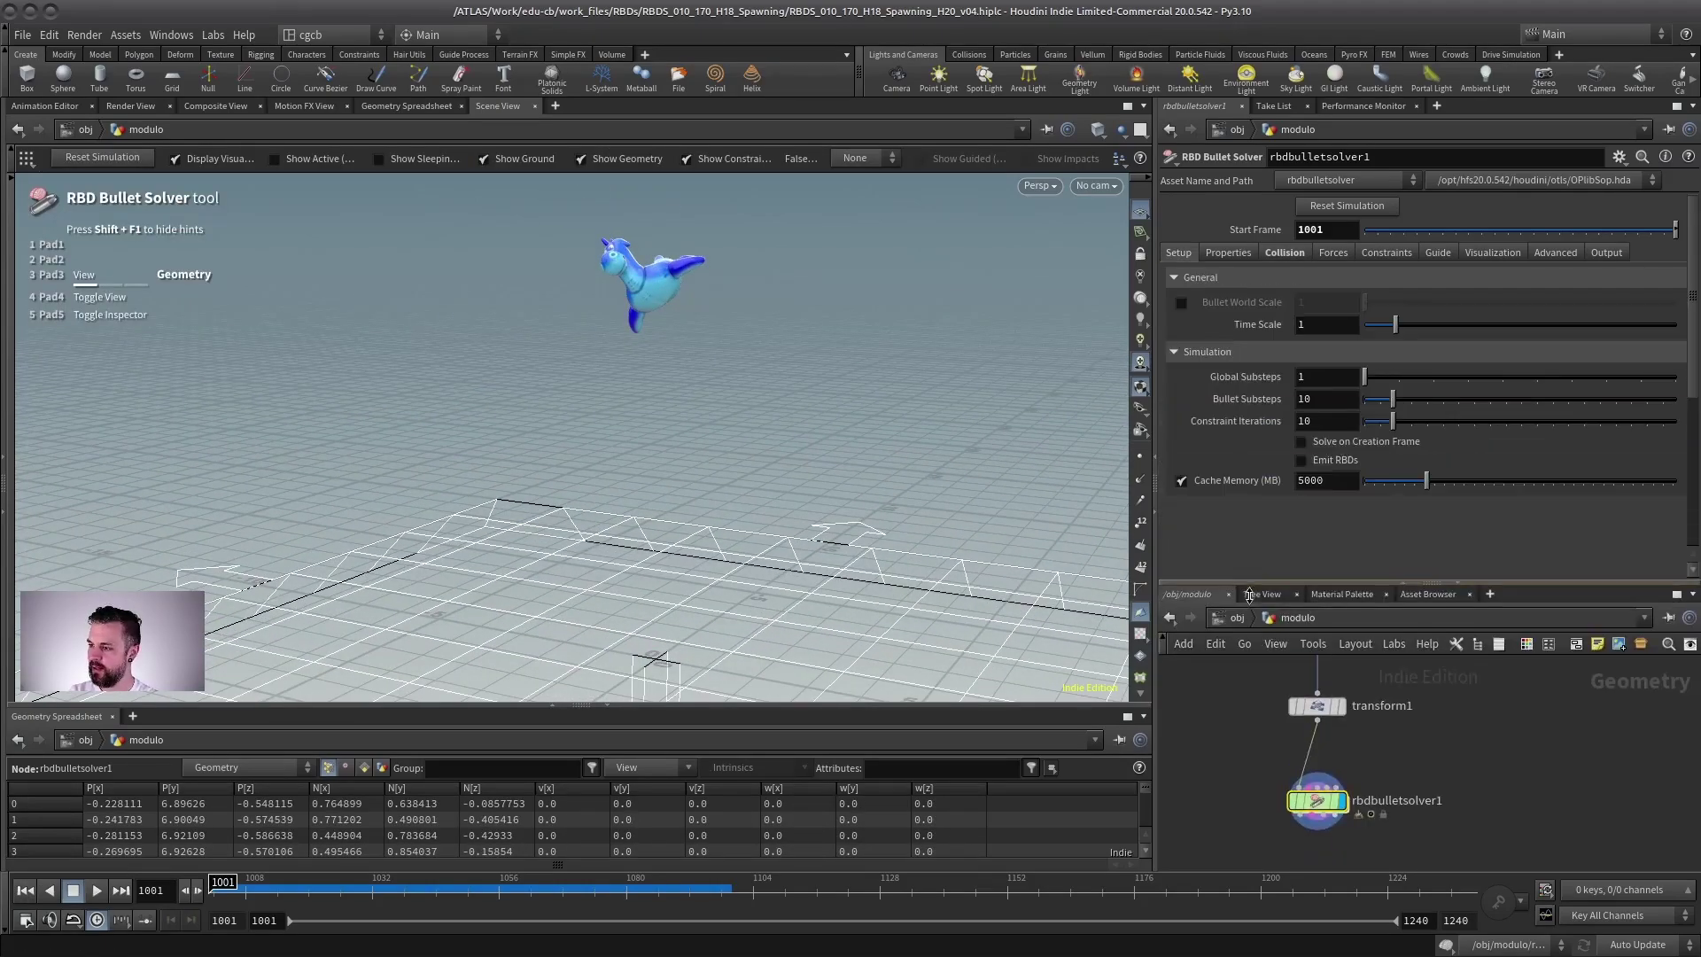
pyautogui.click(1322, 462)
# Play the simulation with Emit RBDs on, examining the rubber toy up close, and stop the playback.
pyautogui.click(96, 890)
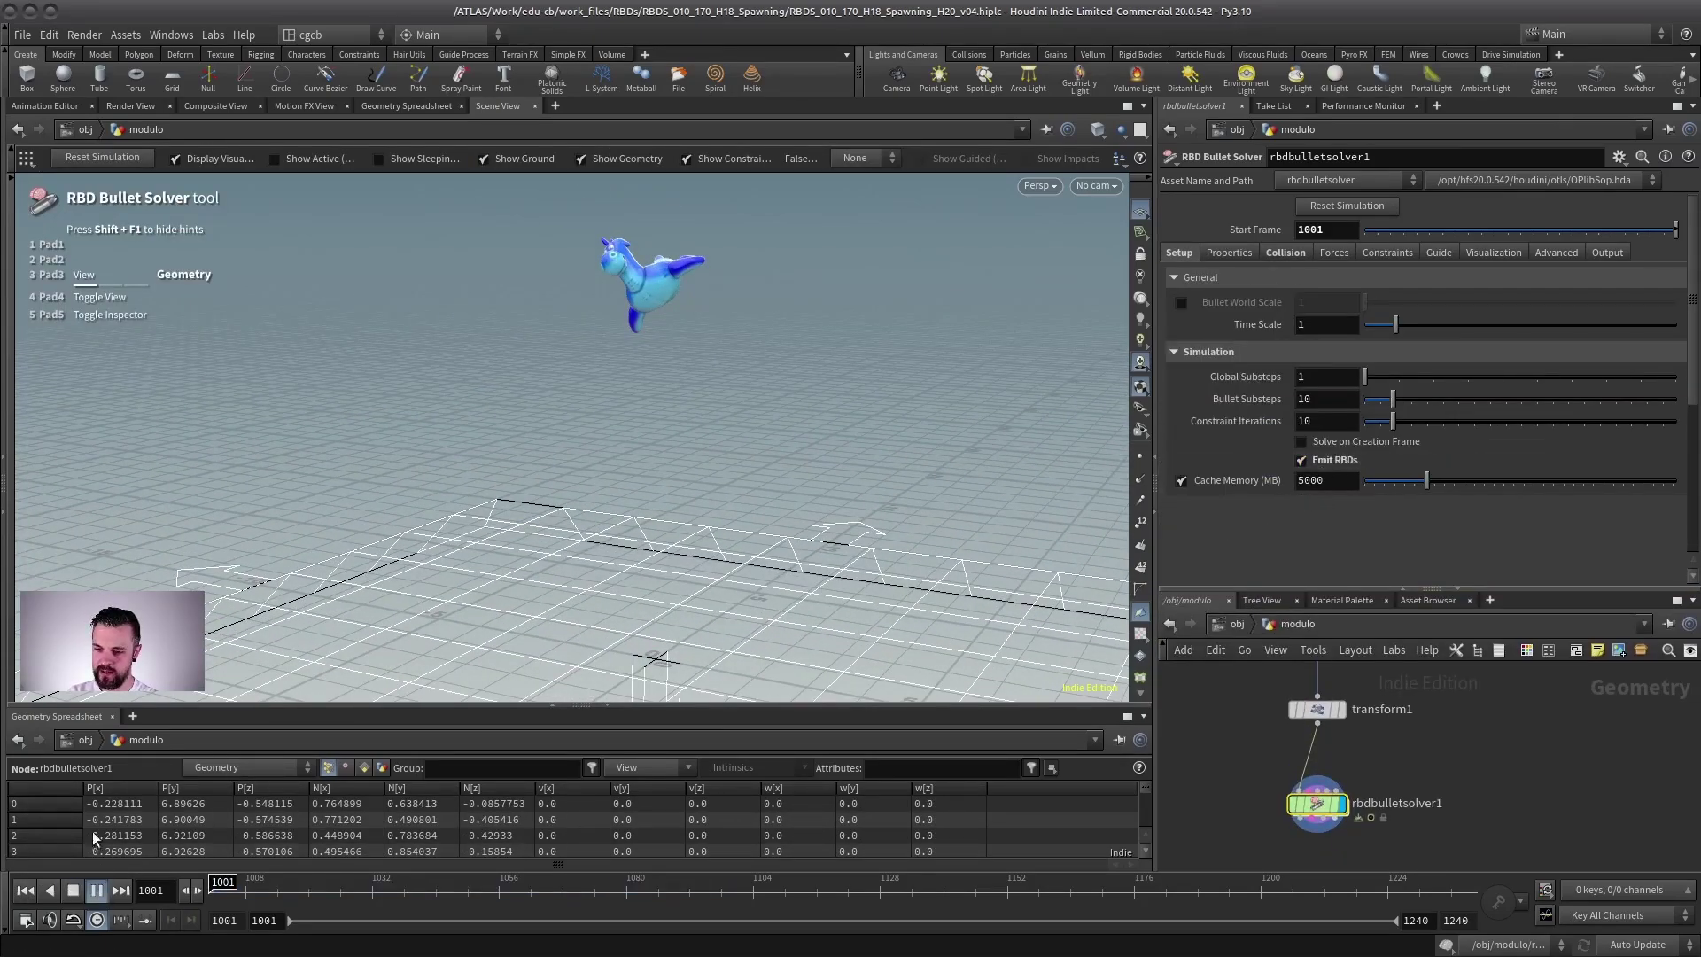
pyautogui.keyDown('alt'); pyautogui.moveTo(706, 403); pyautogui.dragTo(634, 399, button='right'); pyautogui.keyUp('alt')
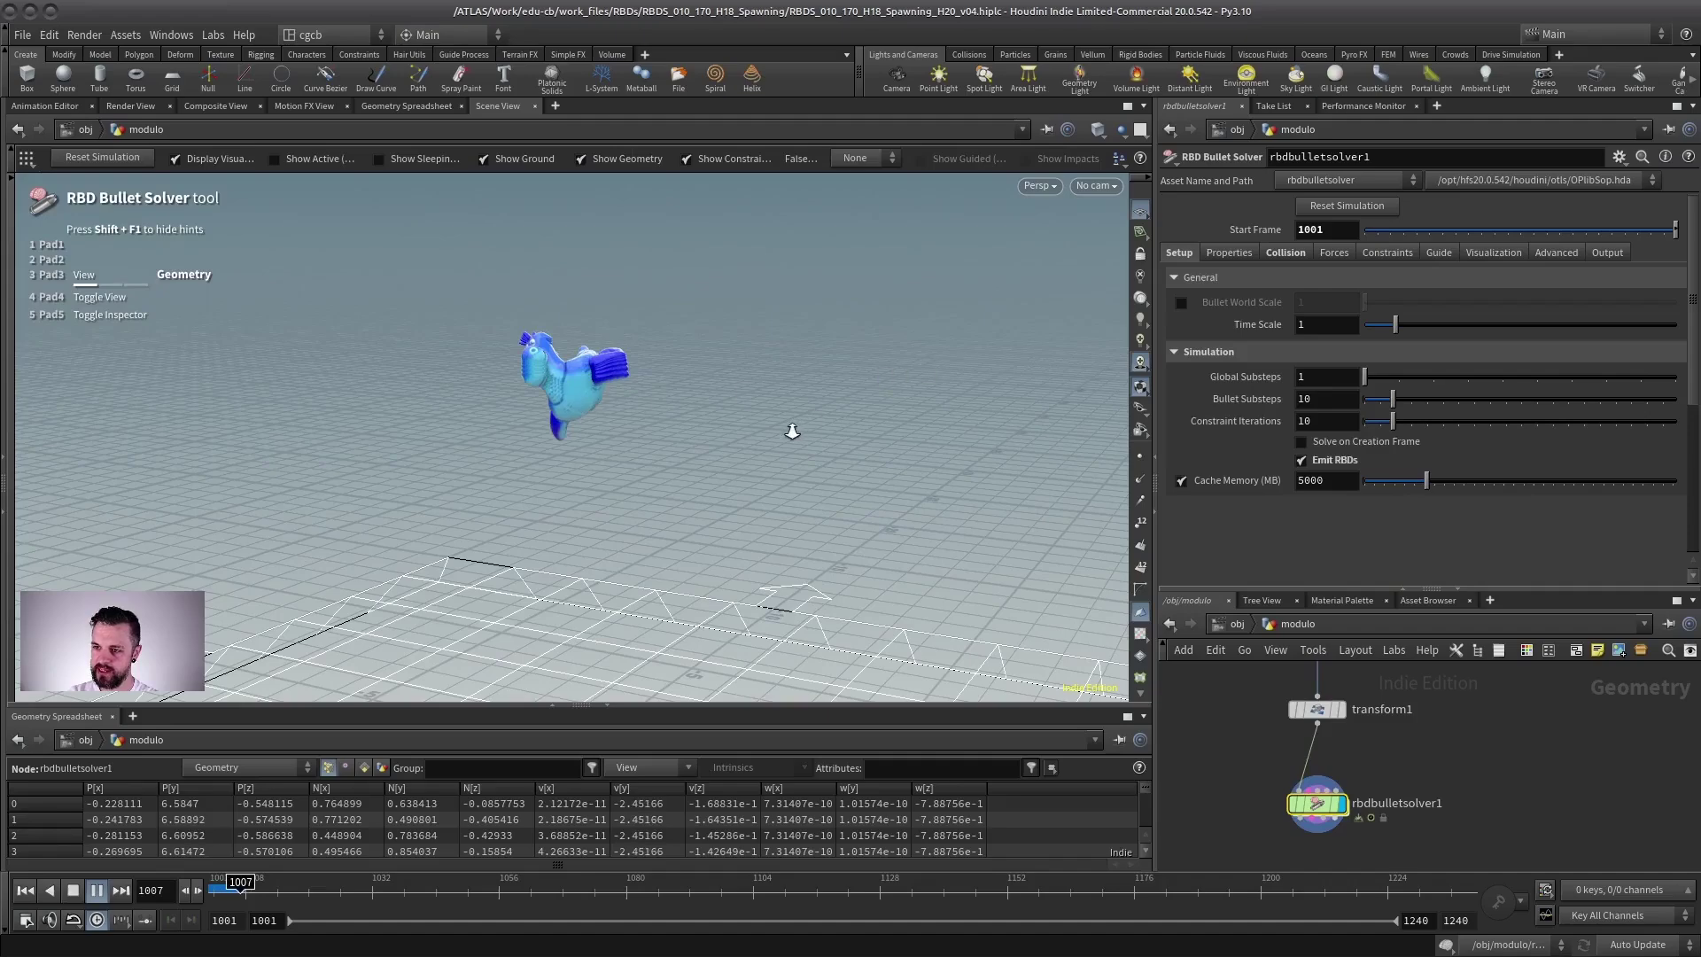
pyautogui.keyDown('alt'); pyautogui.moveTo(788, 426); pyautogui.dragTo(777, 445, button='right'); pyautogui.keyUp('alt')
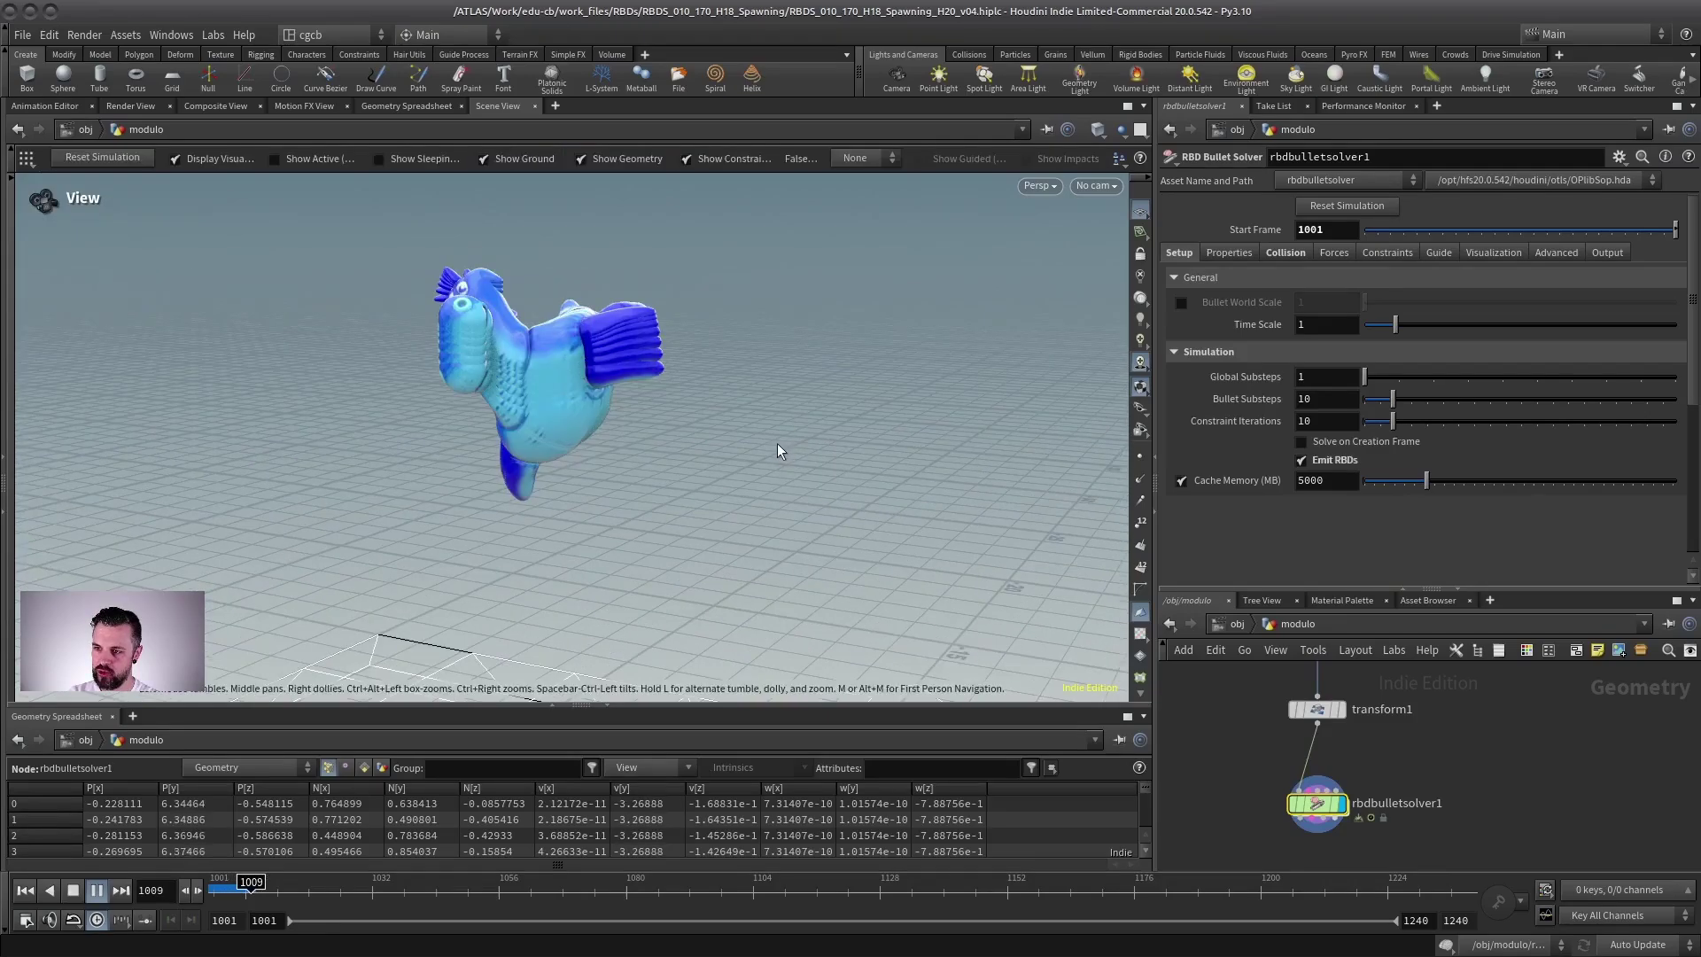
pyautogui.click(96, 890)
# Insert a Switch node between transform1 and rbdbulletsolver1 and rearrange the surrounding nodes to make room.
pyautogui.moveTo(1350, 588); pyautogui.dragTo(1328, 376)
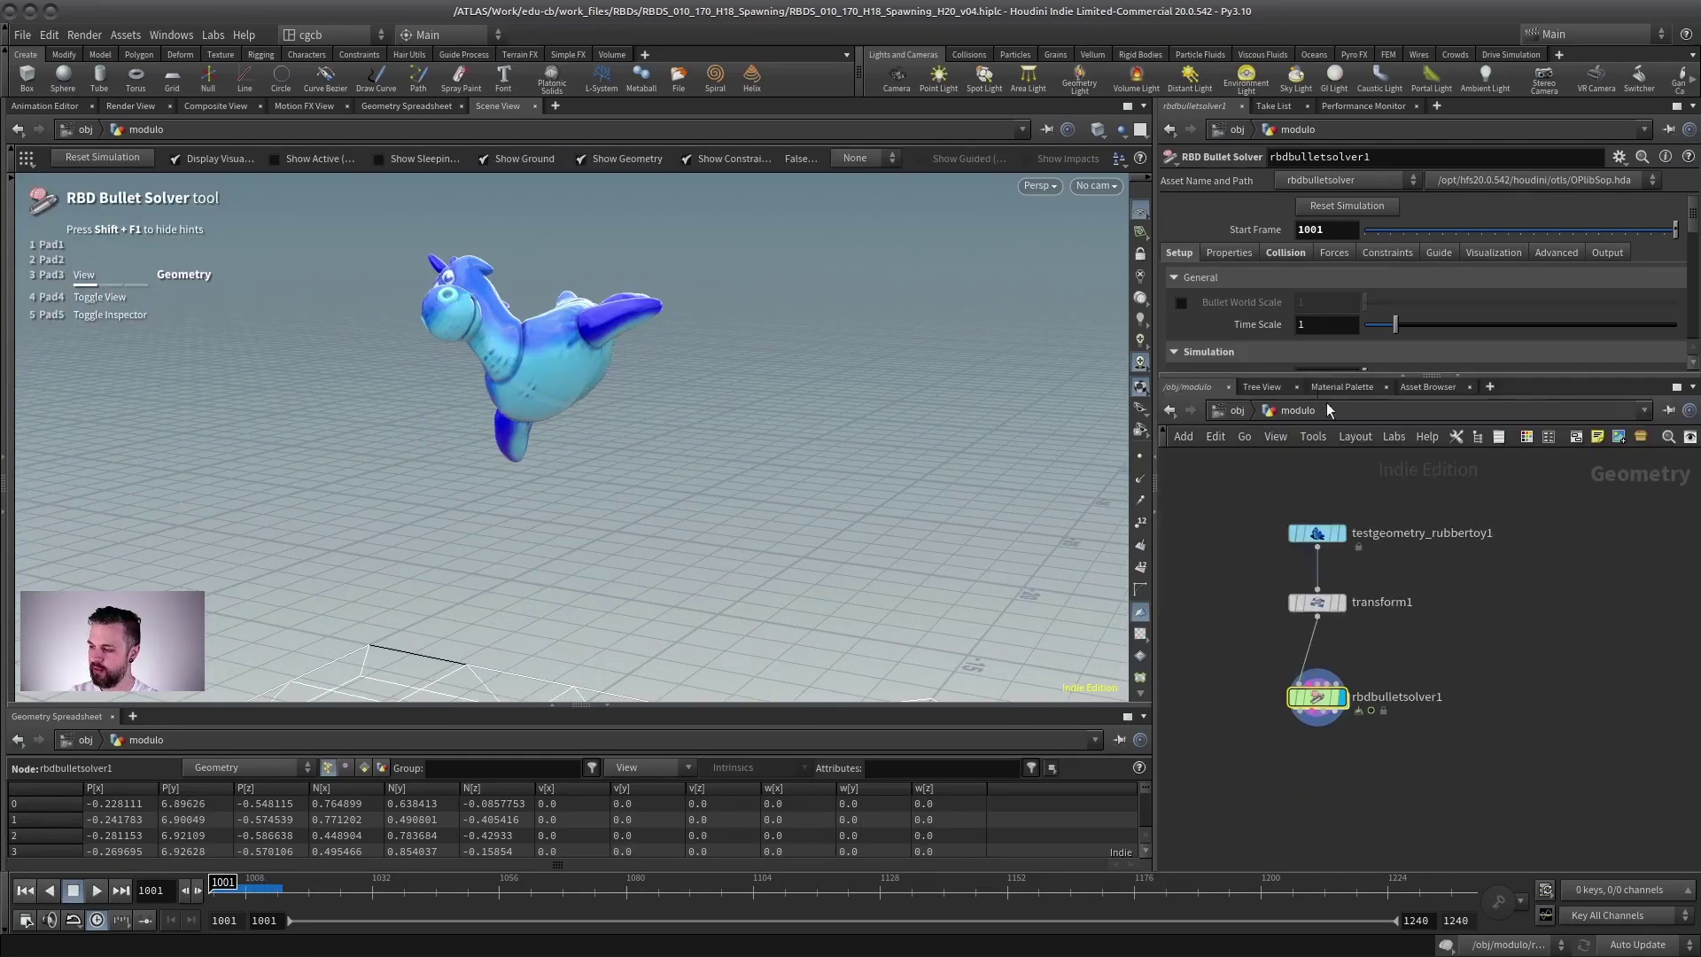
pyautogui.moveTo(1320, 692); pyautogui.dragTo(1315, 793)
pyautogui.press('Tab')
pyautogui.write('sw')
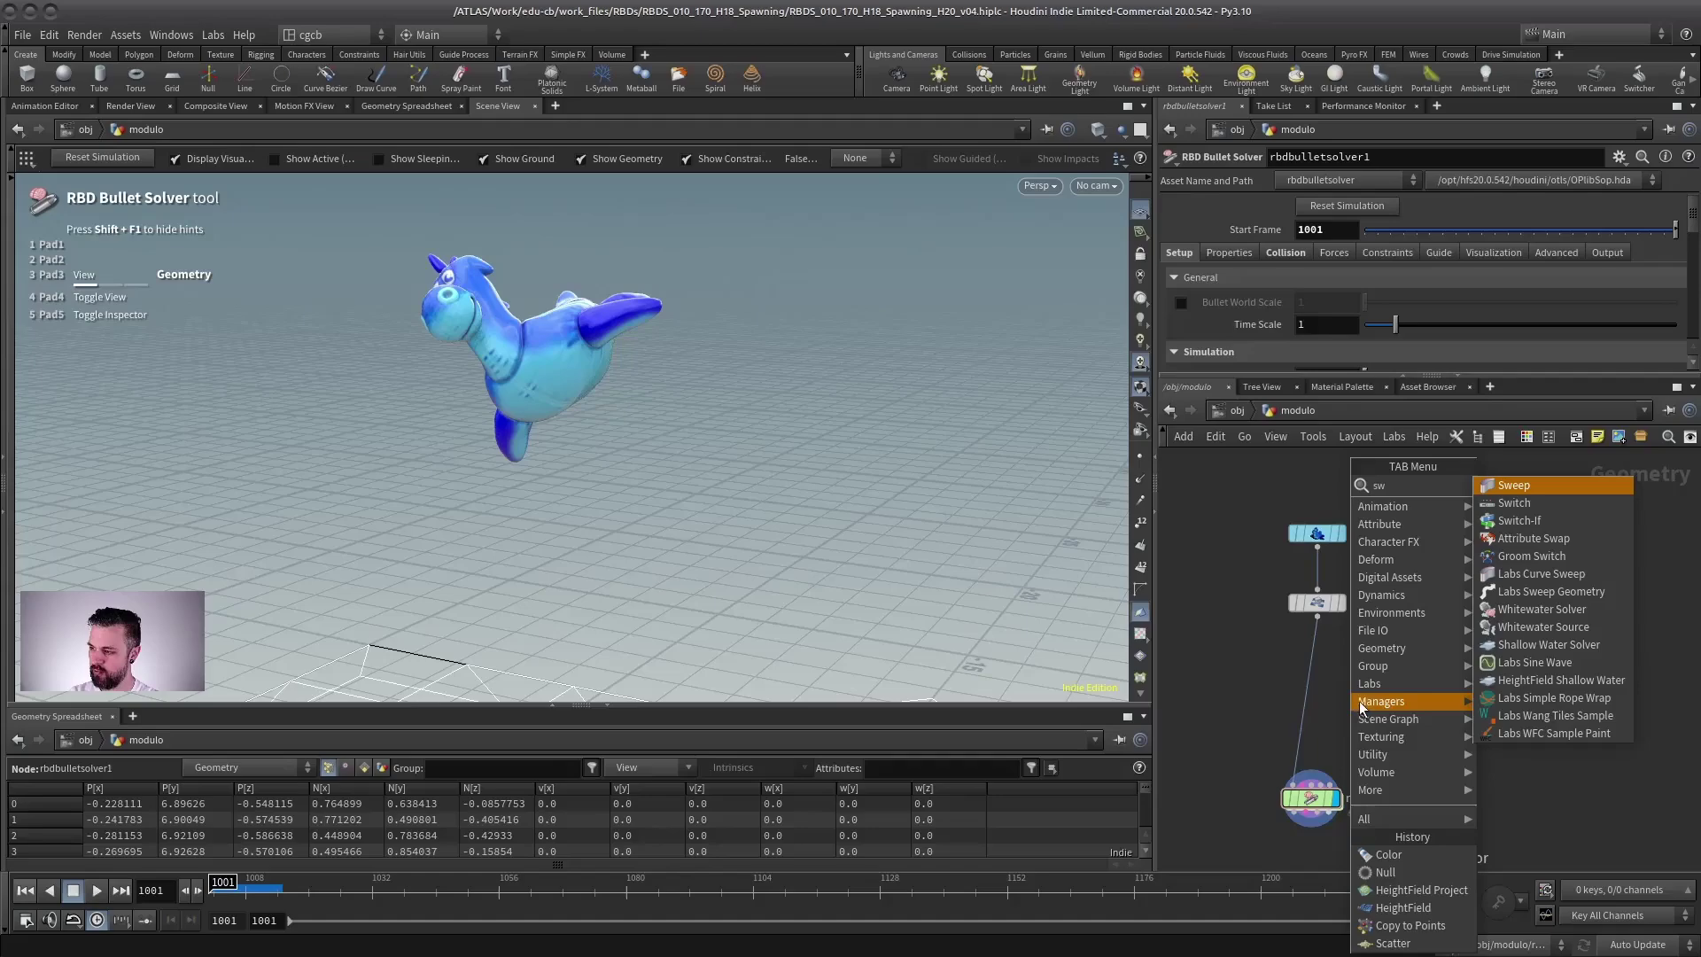
pyautogui.click(1516, 508)
pyautogui.click(1291, 700)
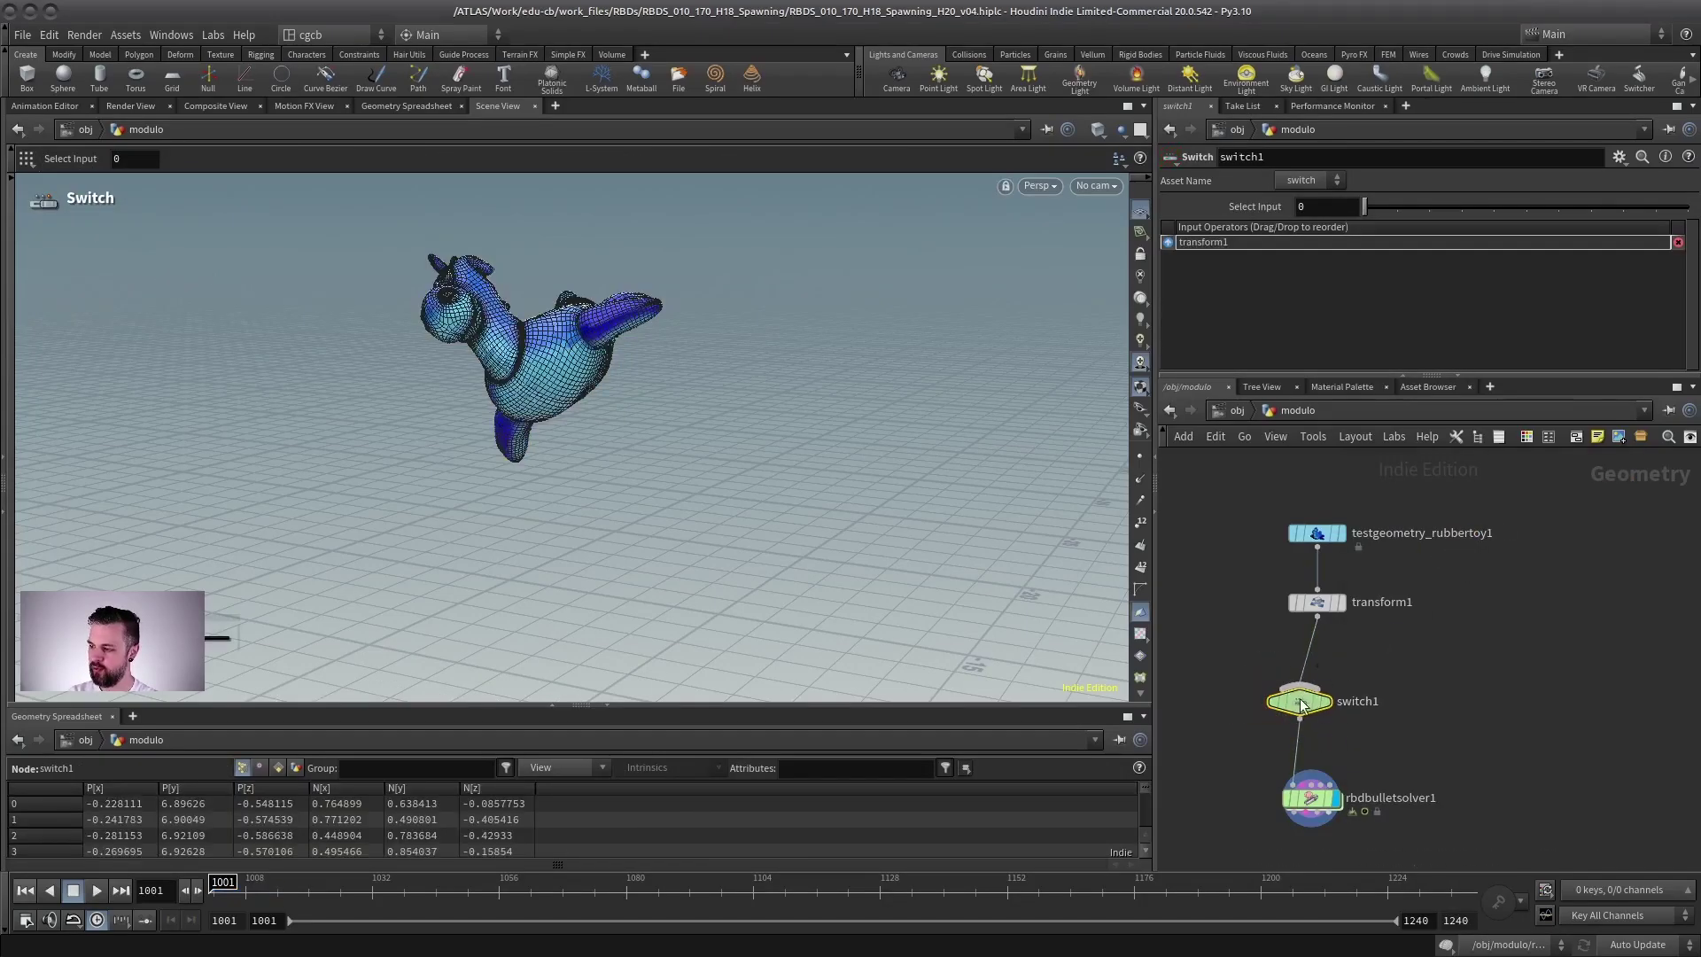
pyautogui.moveTo(1321, 605); pyautogui.dragTo(1302, 600)
pyautogui.moveTo(1317, 535); pyautogui.dragTo(1290, 532)
pyautogui.moveTo(1311, 596); pyautogui.dragTo(1303, 597)
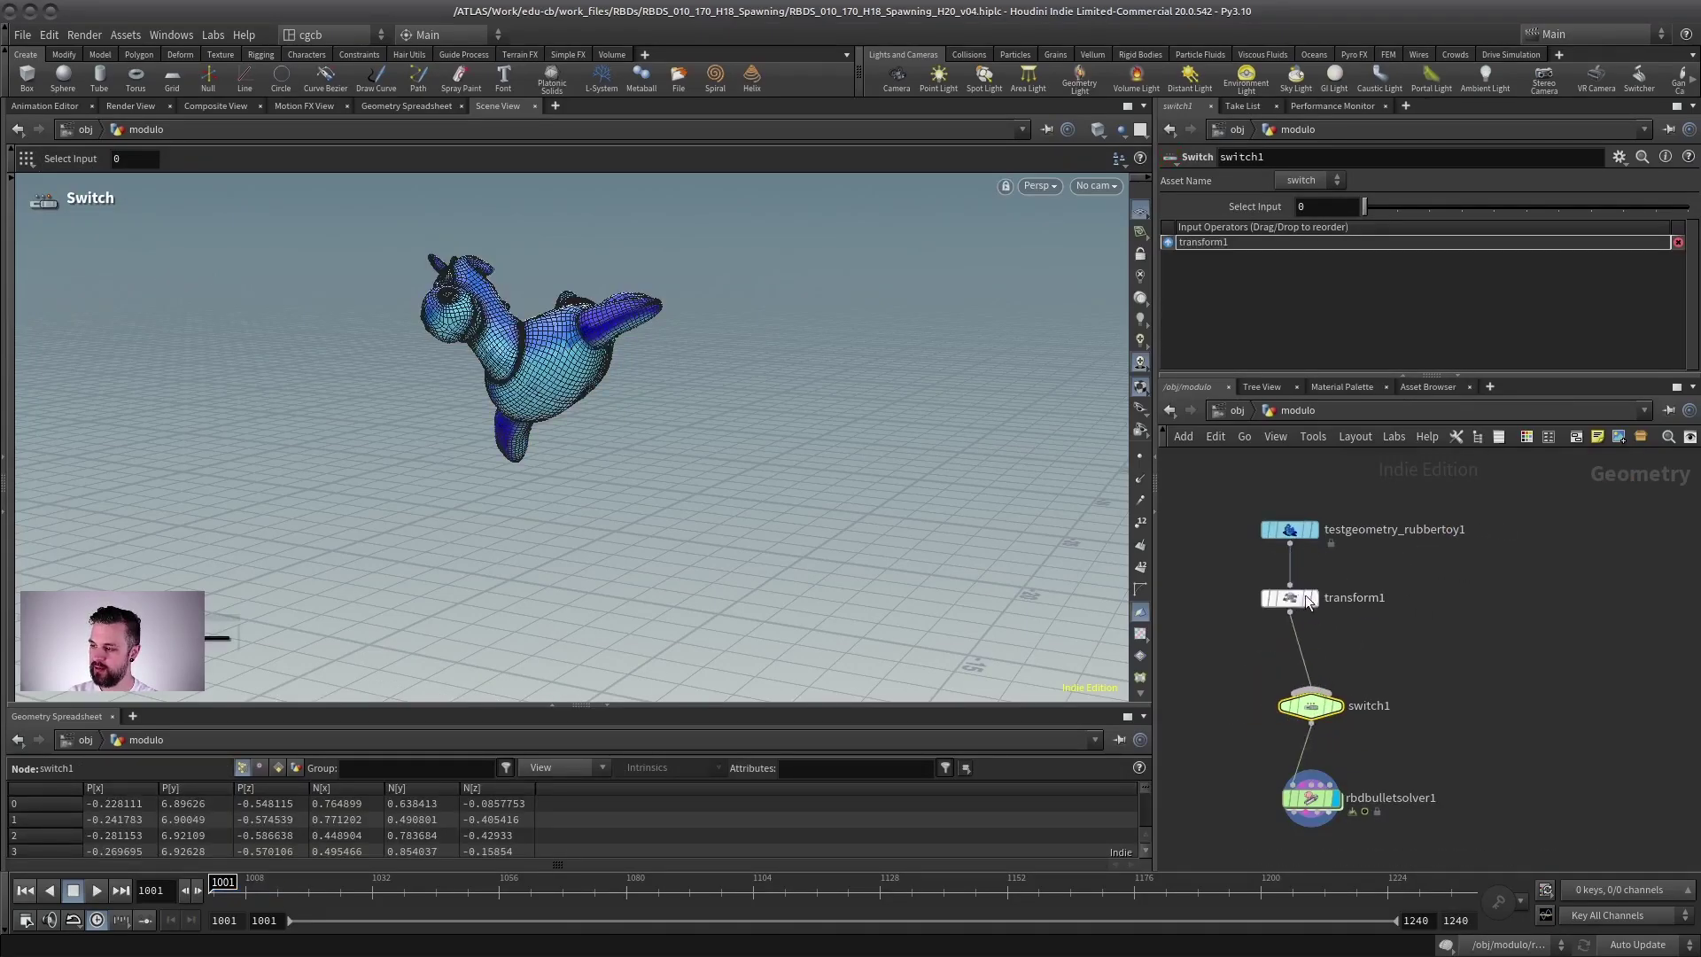
# Add a Null node beside transform1 and connect it to switch1 as the second input.
pyautogui.click(1432, 634)
pyautogui.press('Tab')
pyautogui.write('null')
pyautogui.press('Return')
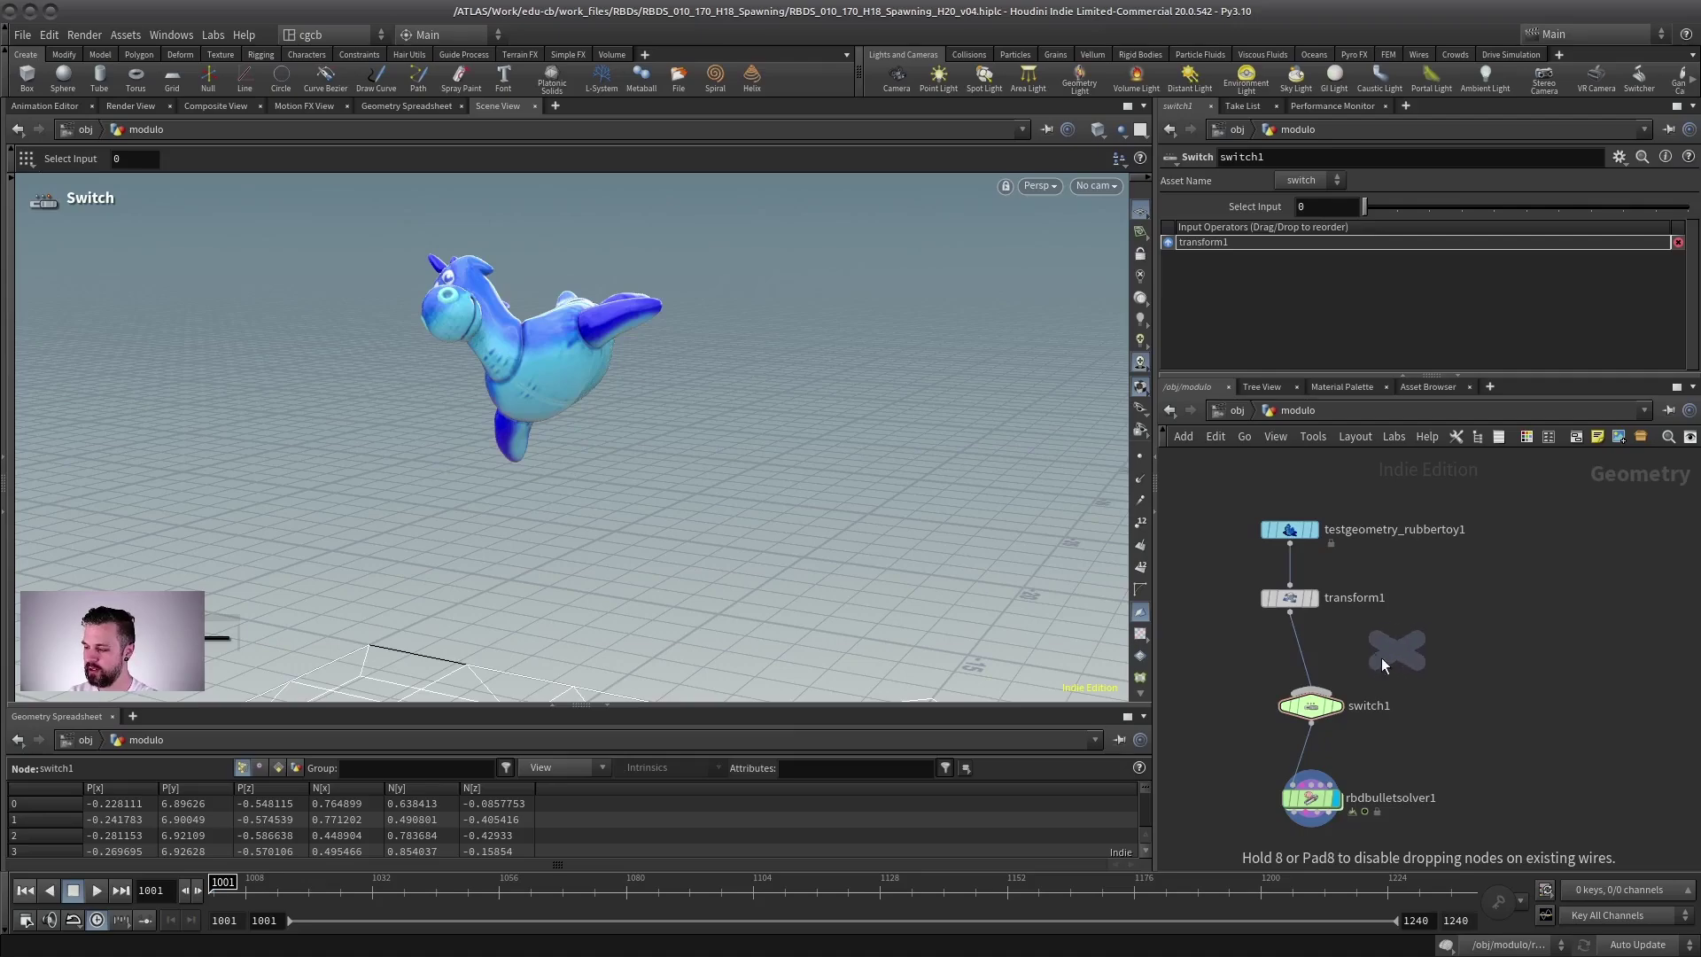
pyautogui.click(1227, 656)
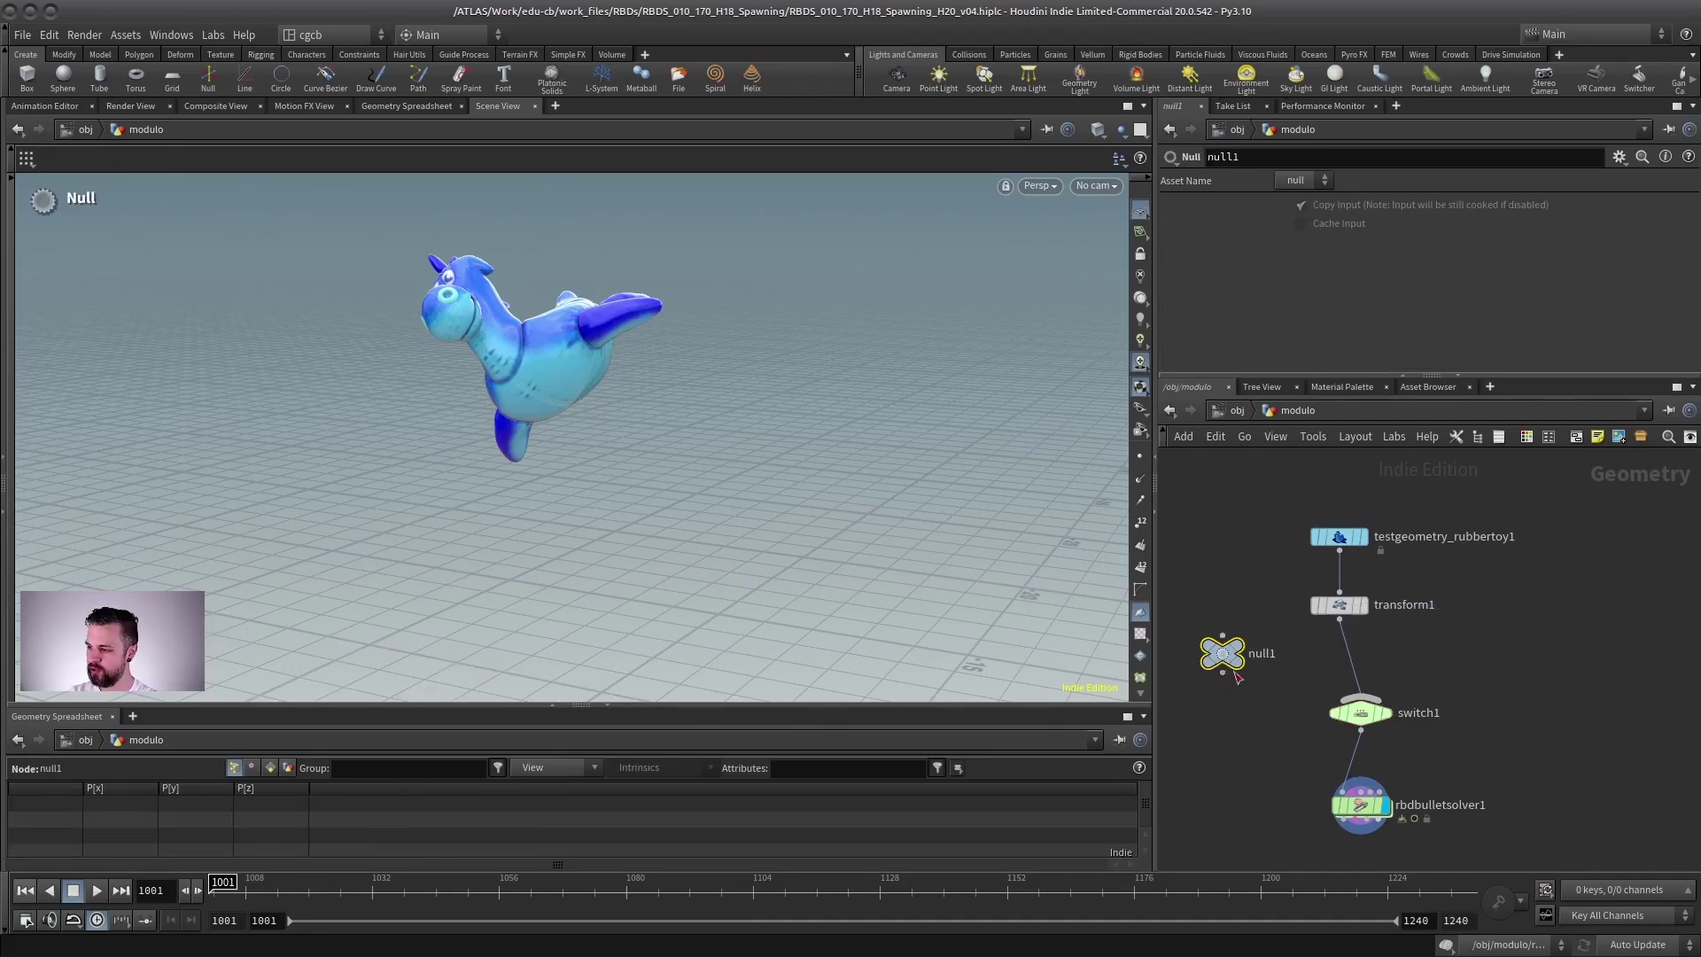
# Set switch1's Select Input to the expression ($F%12)==0.
pyautogui.click(1371, 714)
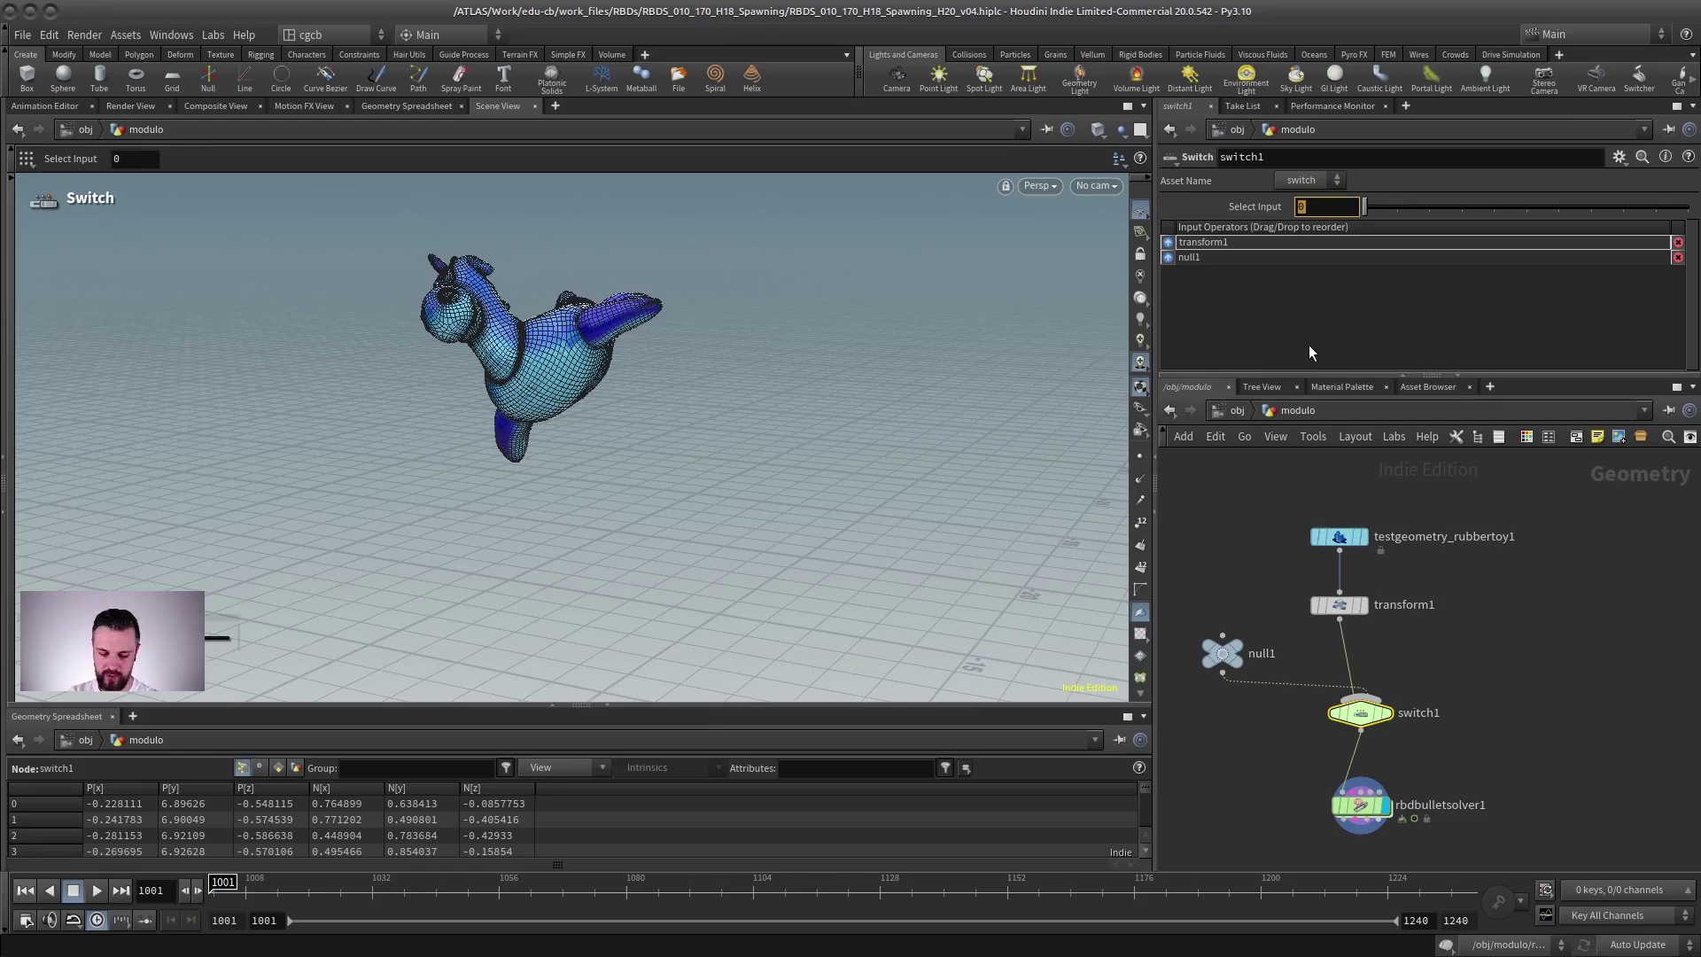
pyautogui.write('$F%')
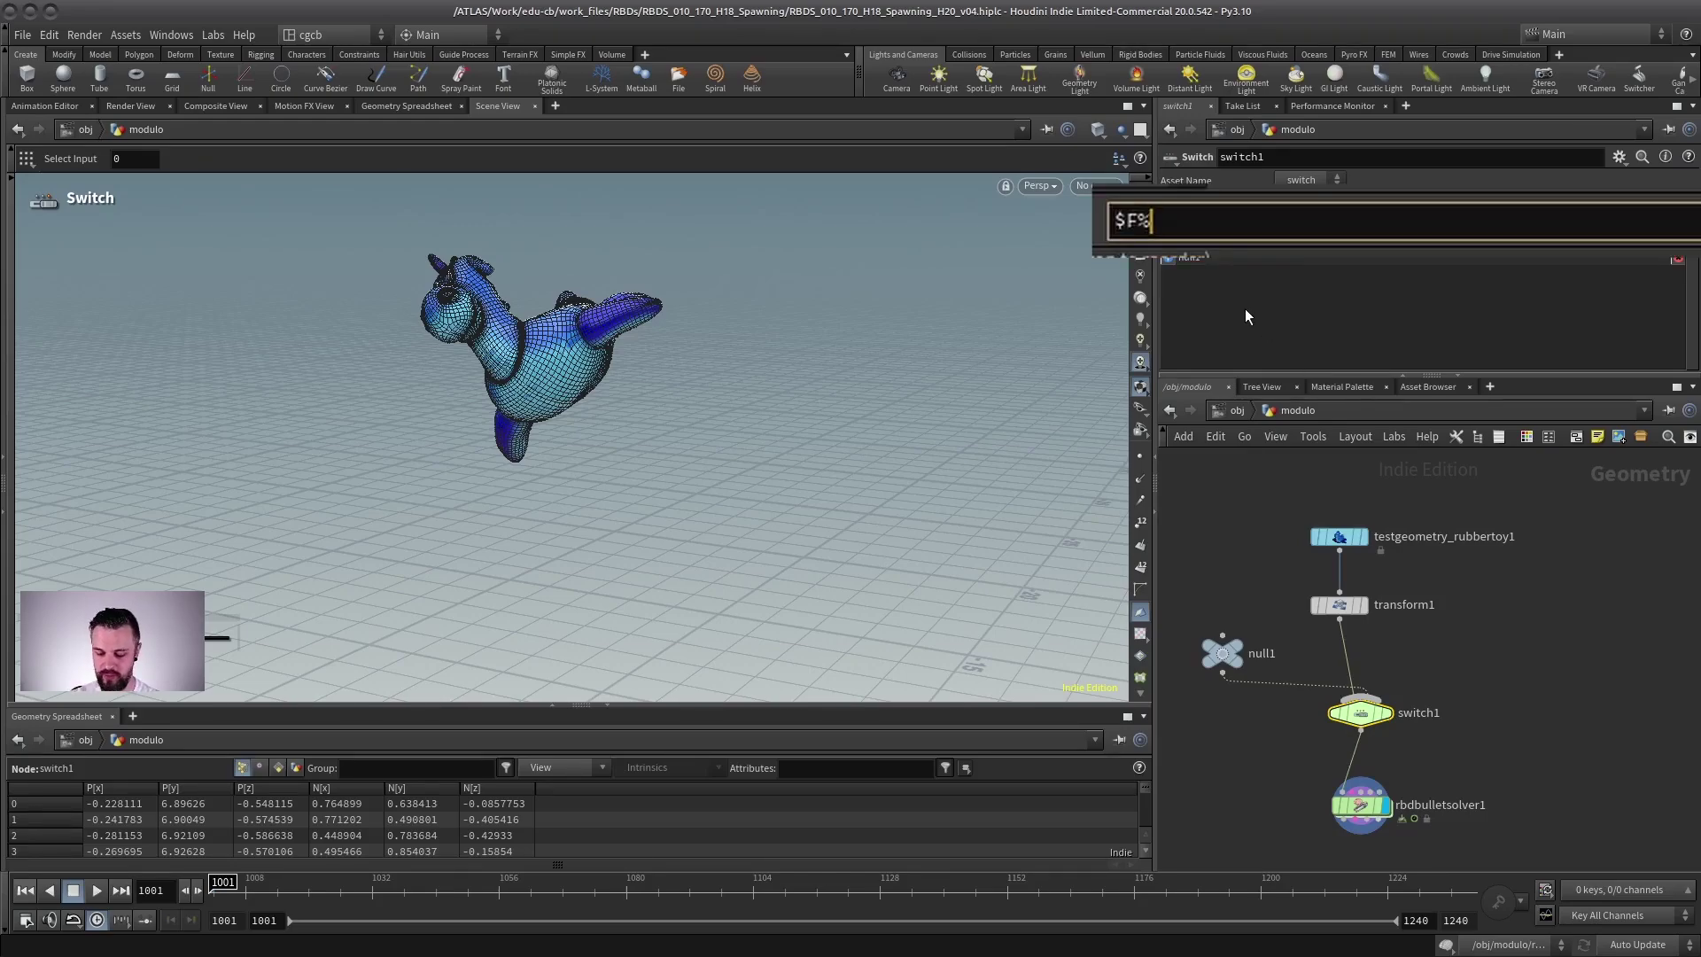
pyautogui.write('12')
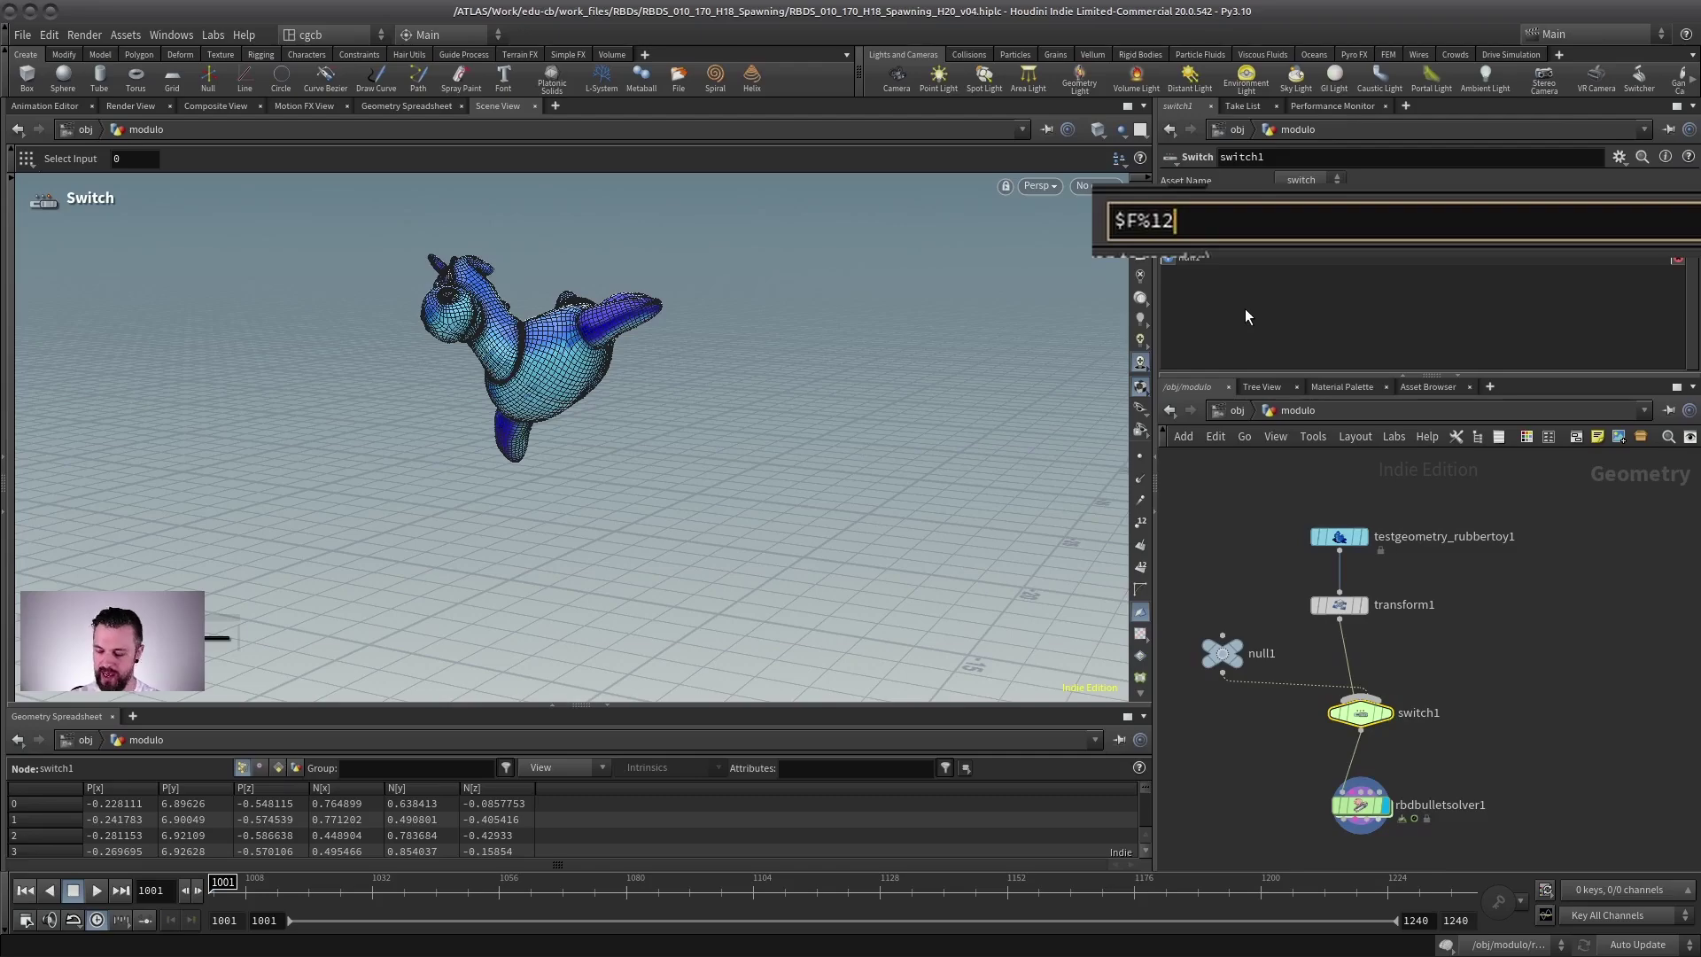
pyautogui.write(')')
pyautogui.press('Home')
pyautogui.write('(')
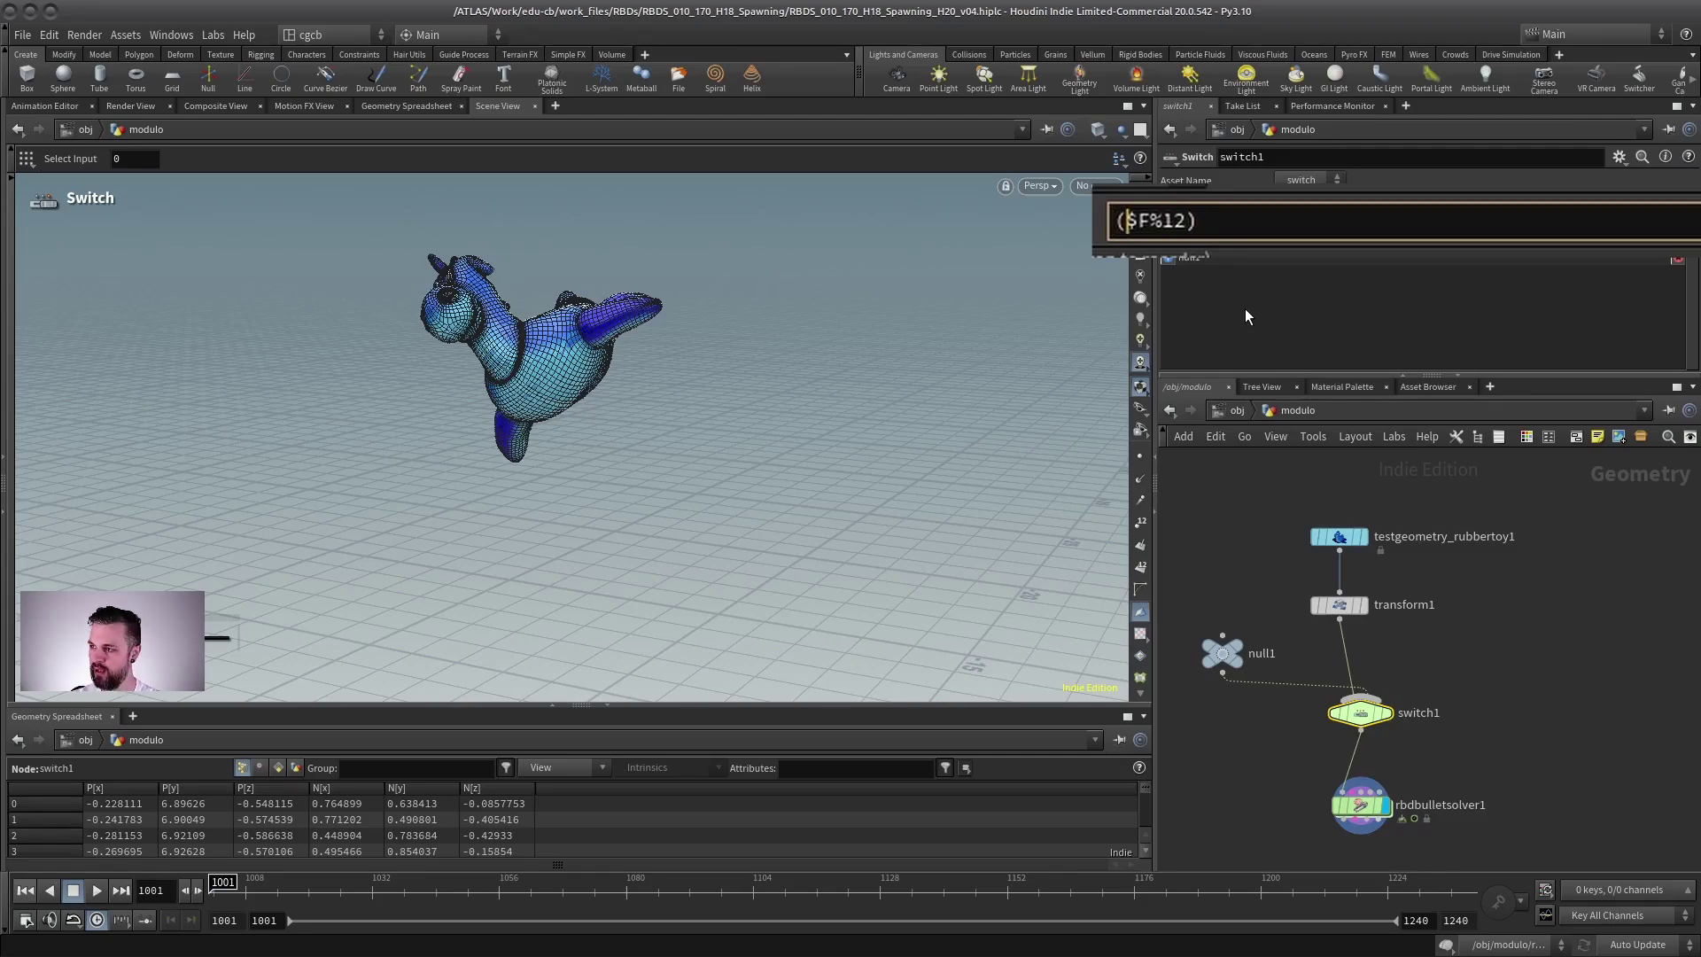
pyautogui.press('End')
pyautogui.write('==0')
pyautogui.press('Return')
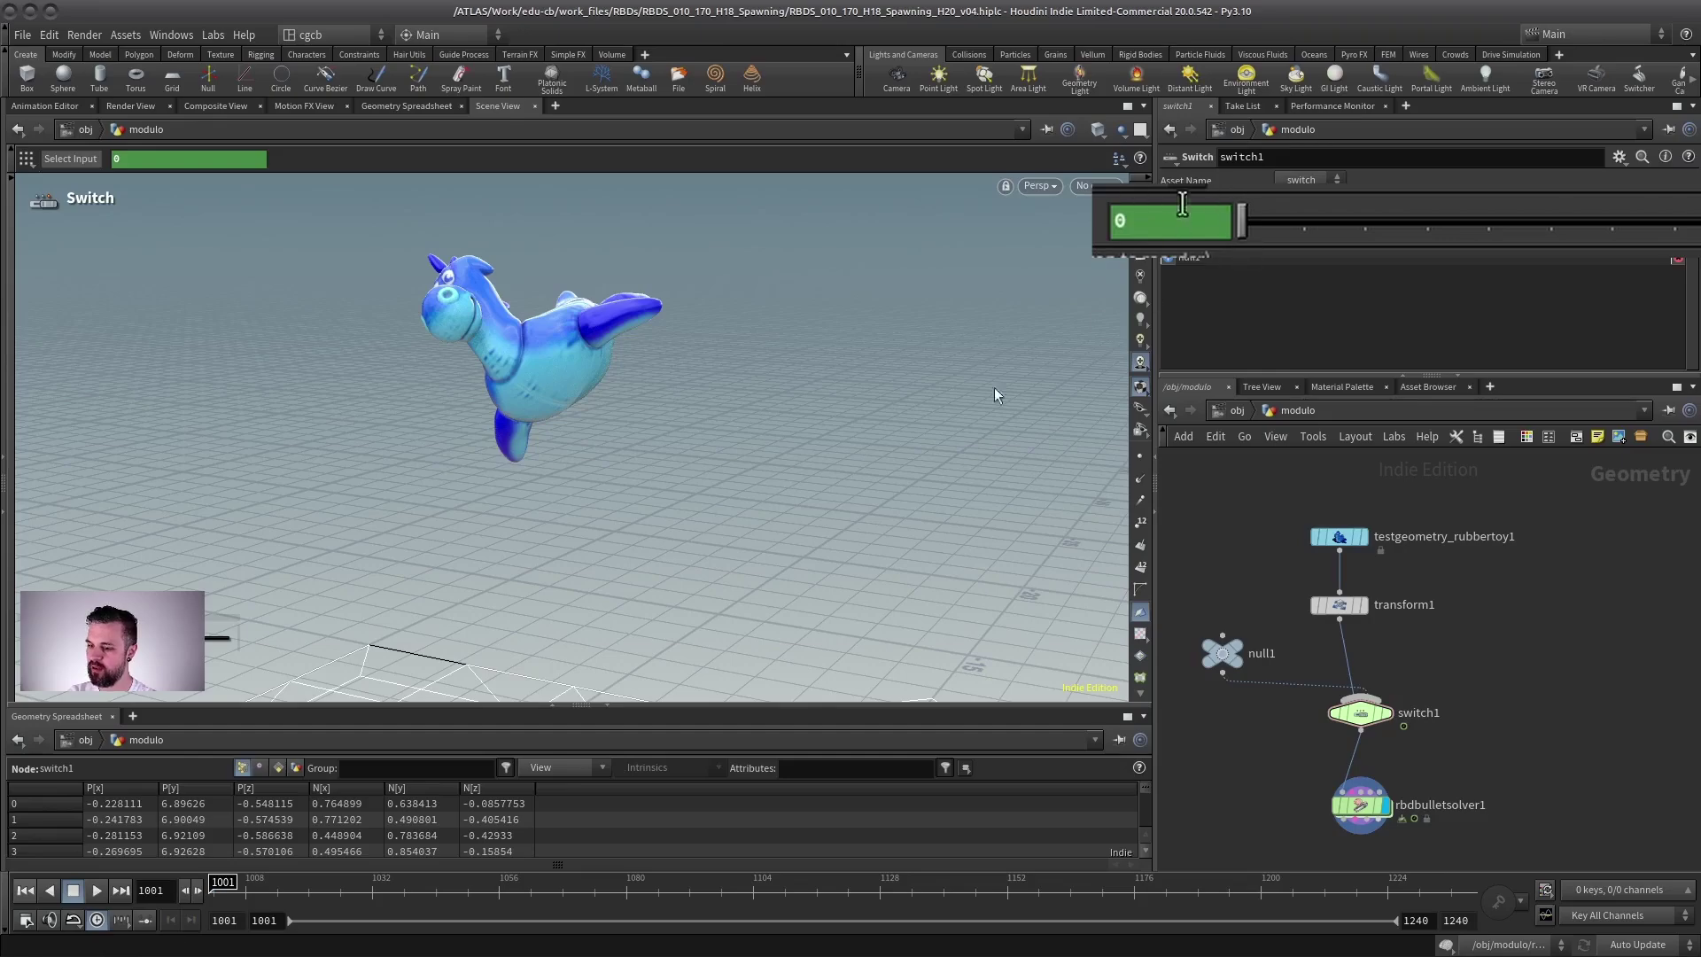
# Display switch1, play it from the first frame and scrub to frame 1032 to check which input it outputs.
pyautogui.press('Up')
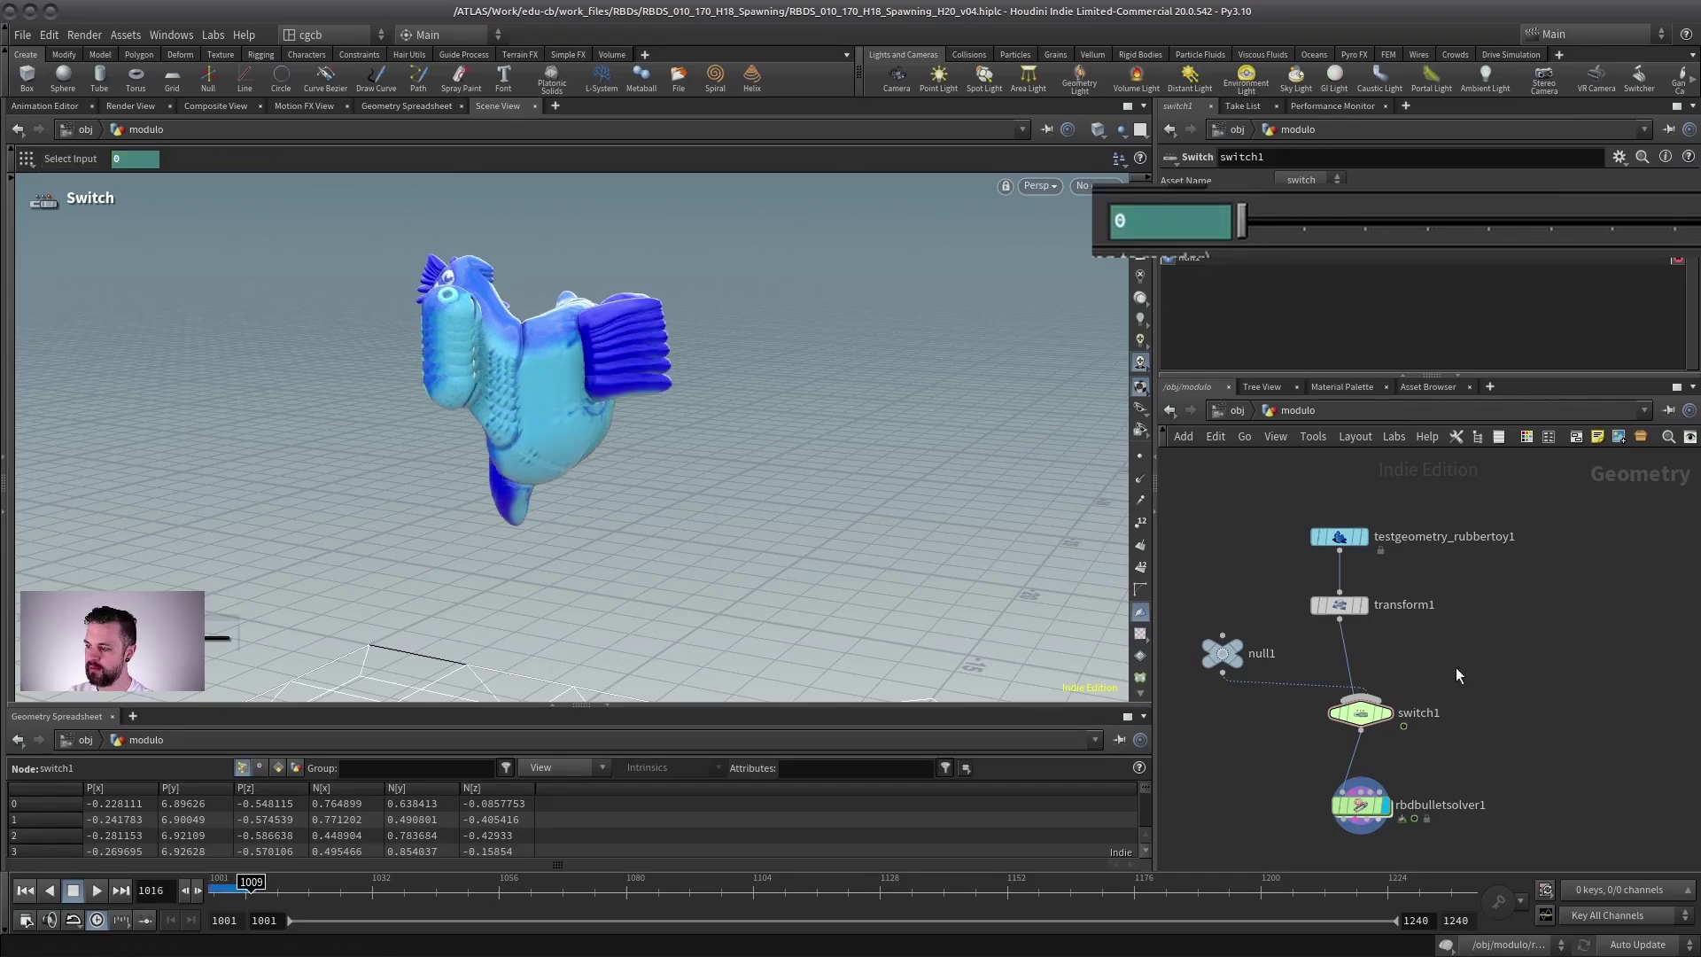
pyautogui.click(1387, 712)
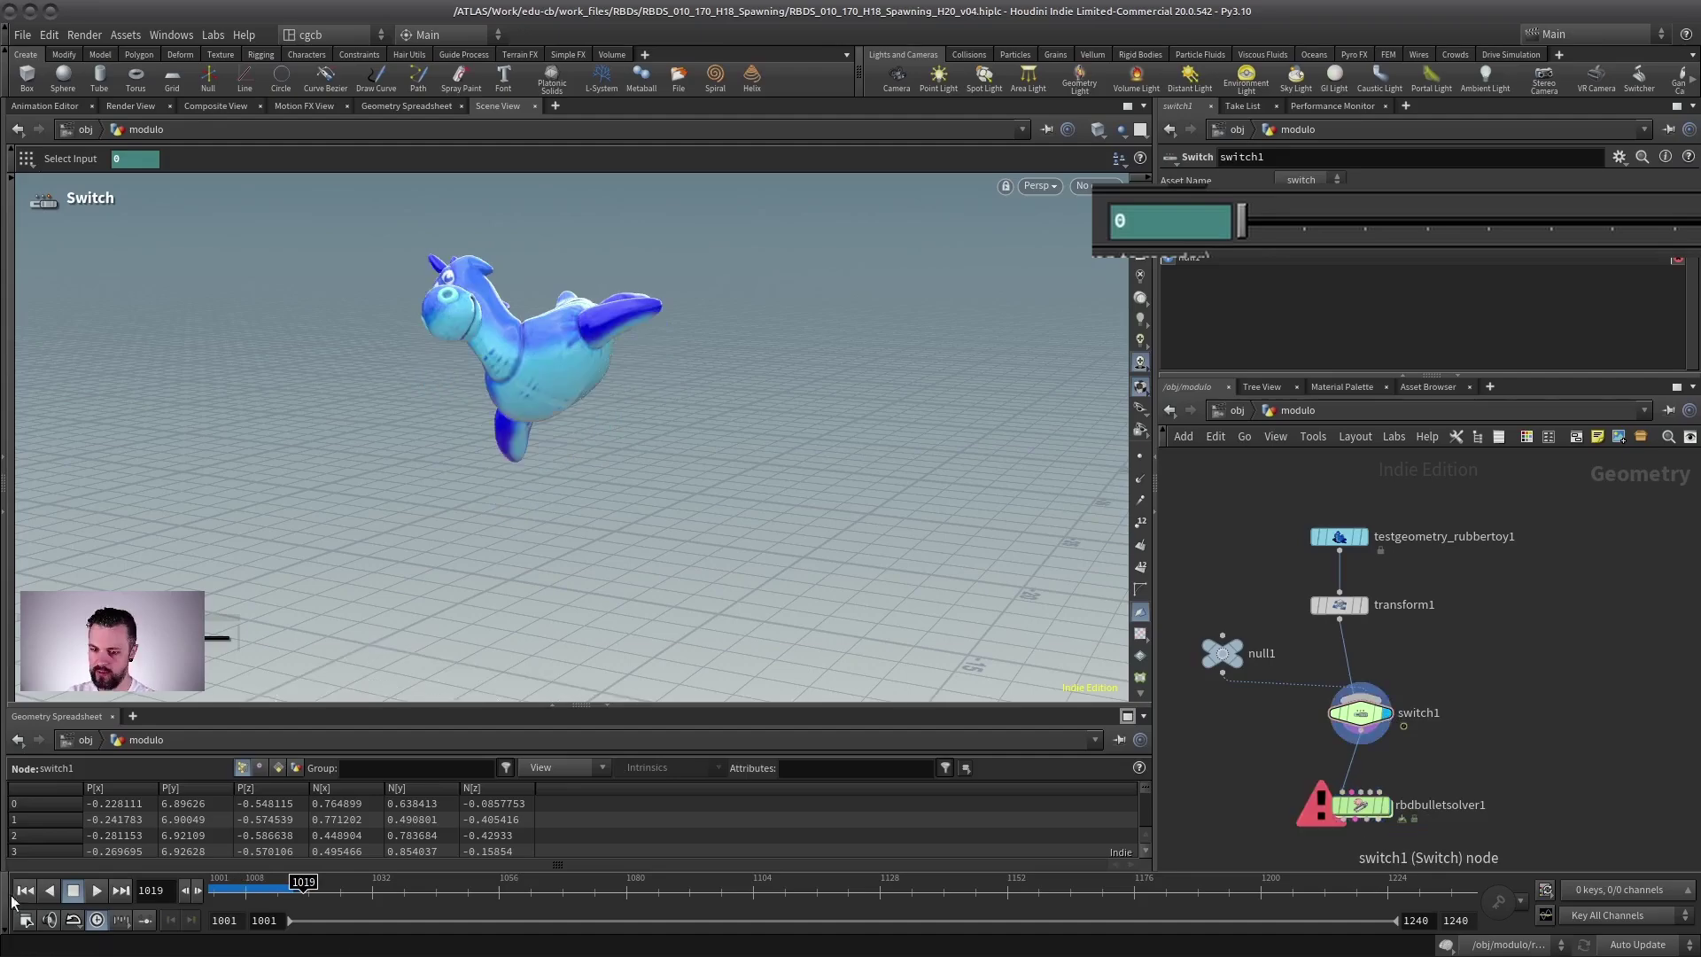
pyautogui.click(25, 890)
pyautogui.click(98, 890)
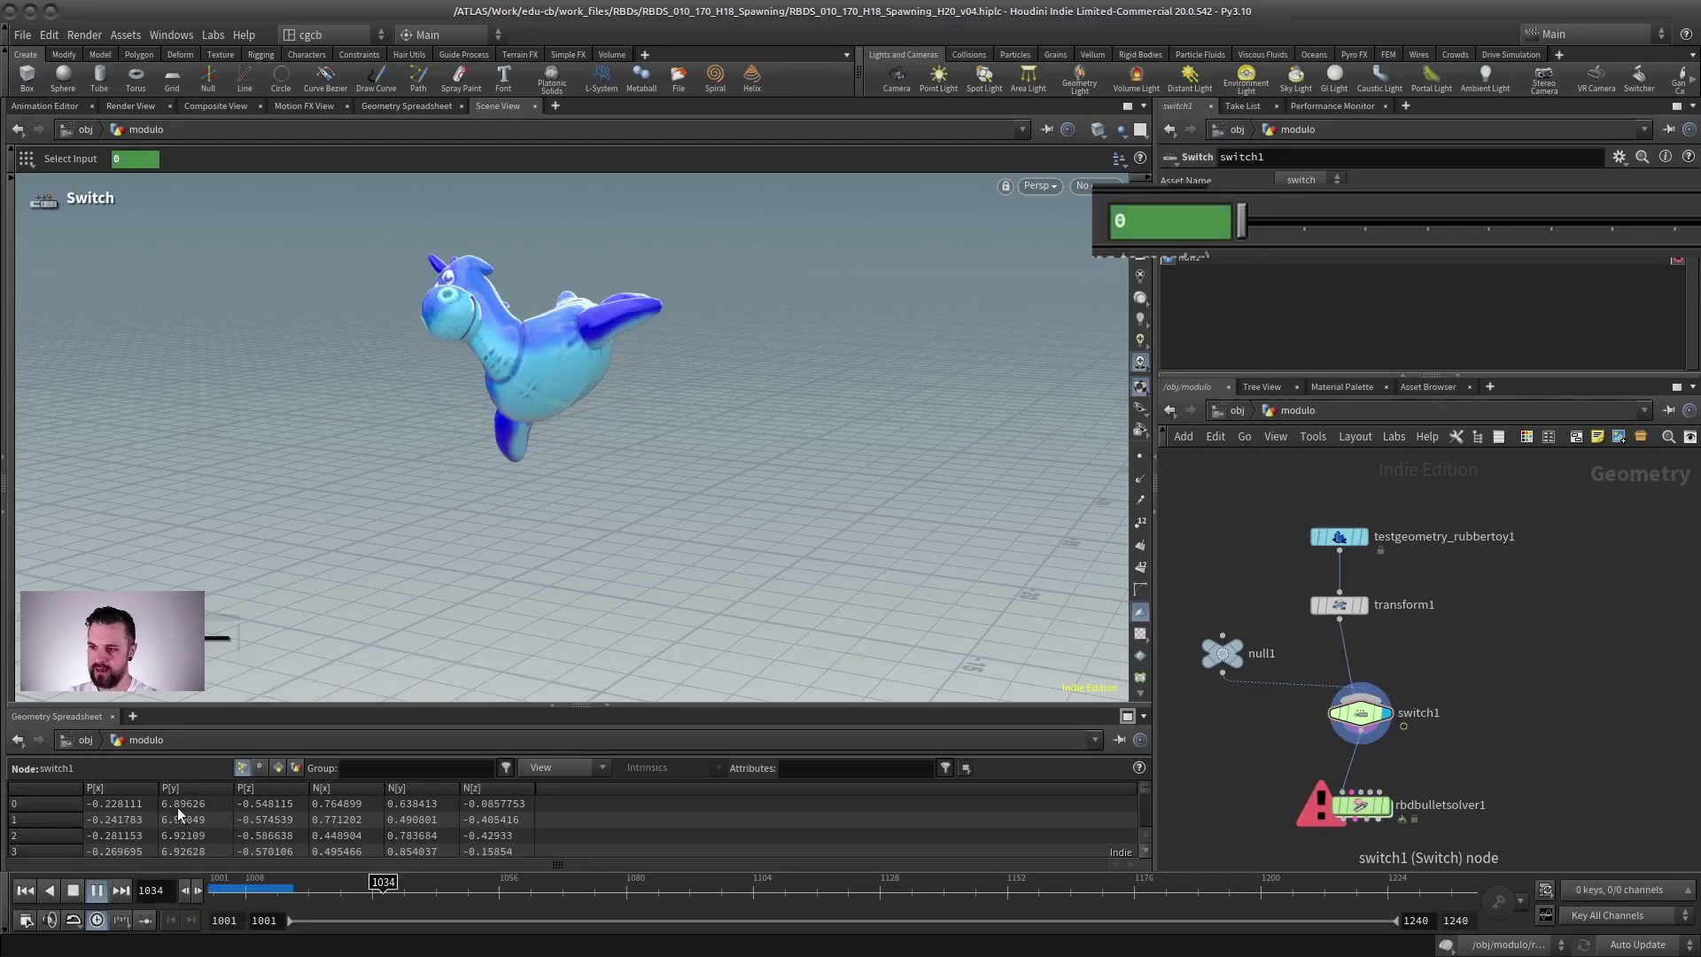
pyautogui.click(77, 890)
pyautogui.click(318, 886)
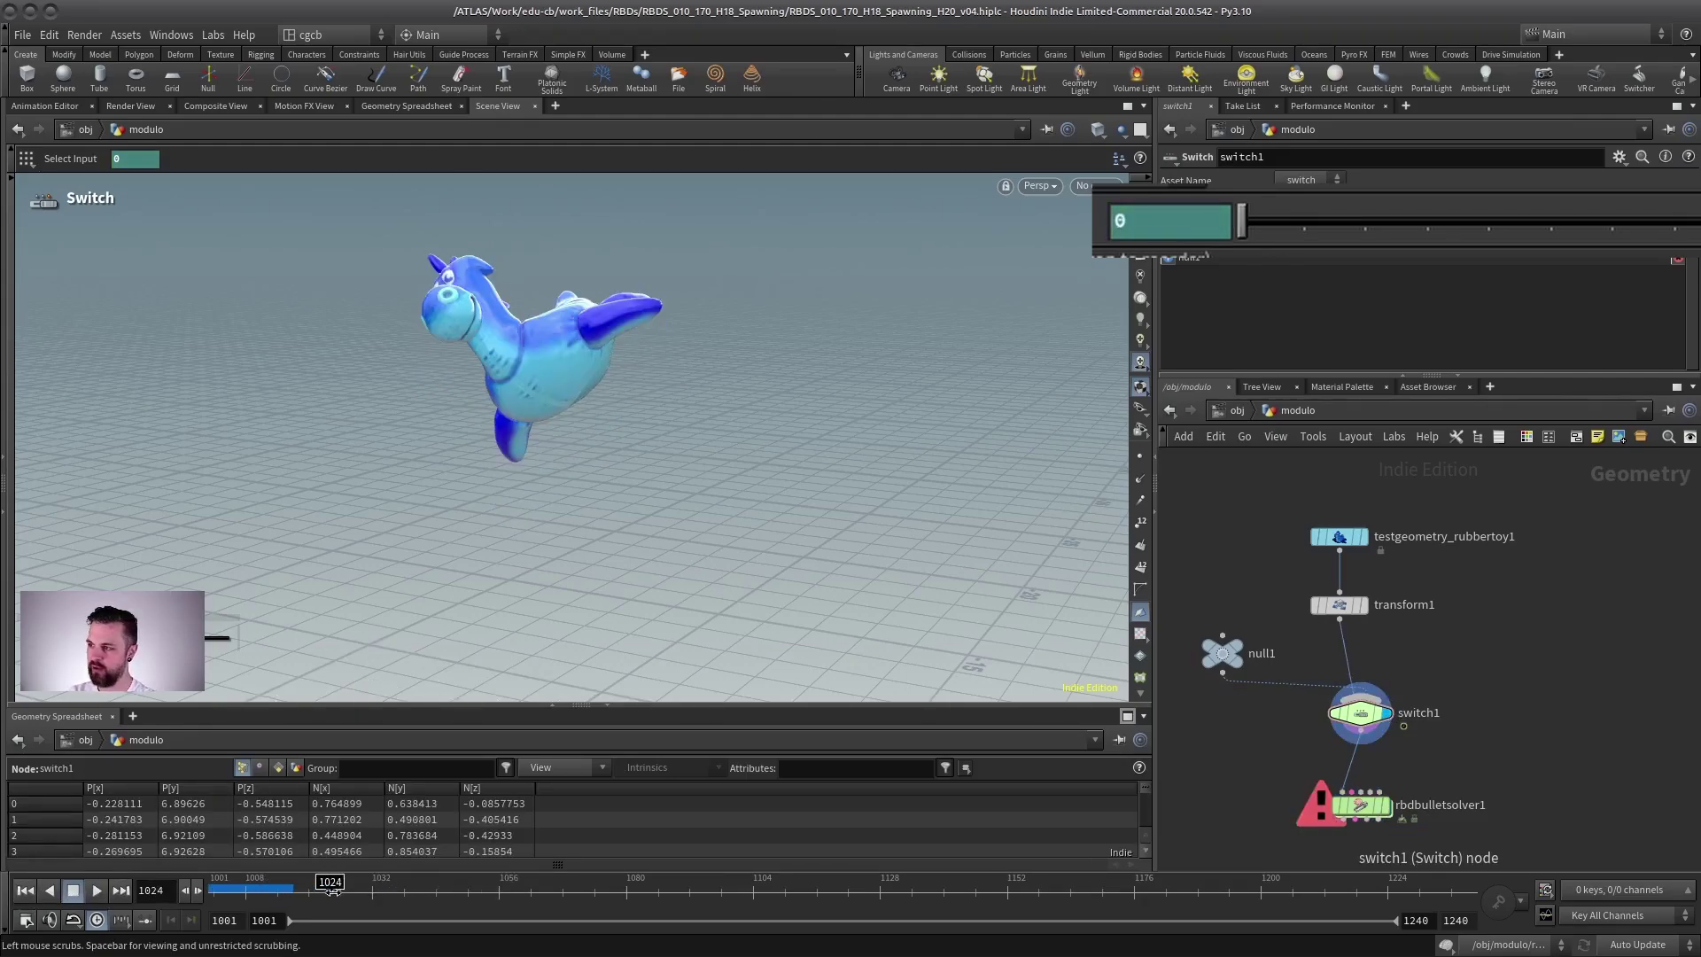
pyautogui.moveTo(332, 889); pyautogui.dragTo(373, 890)
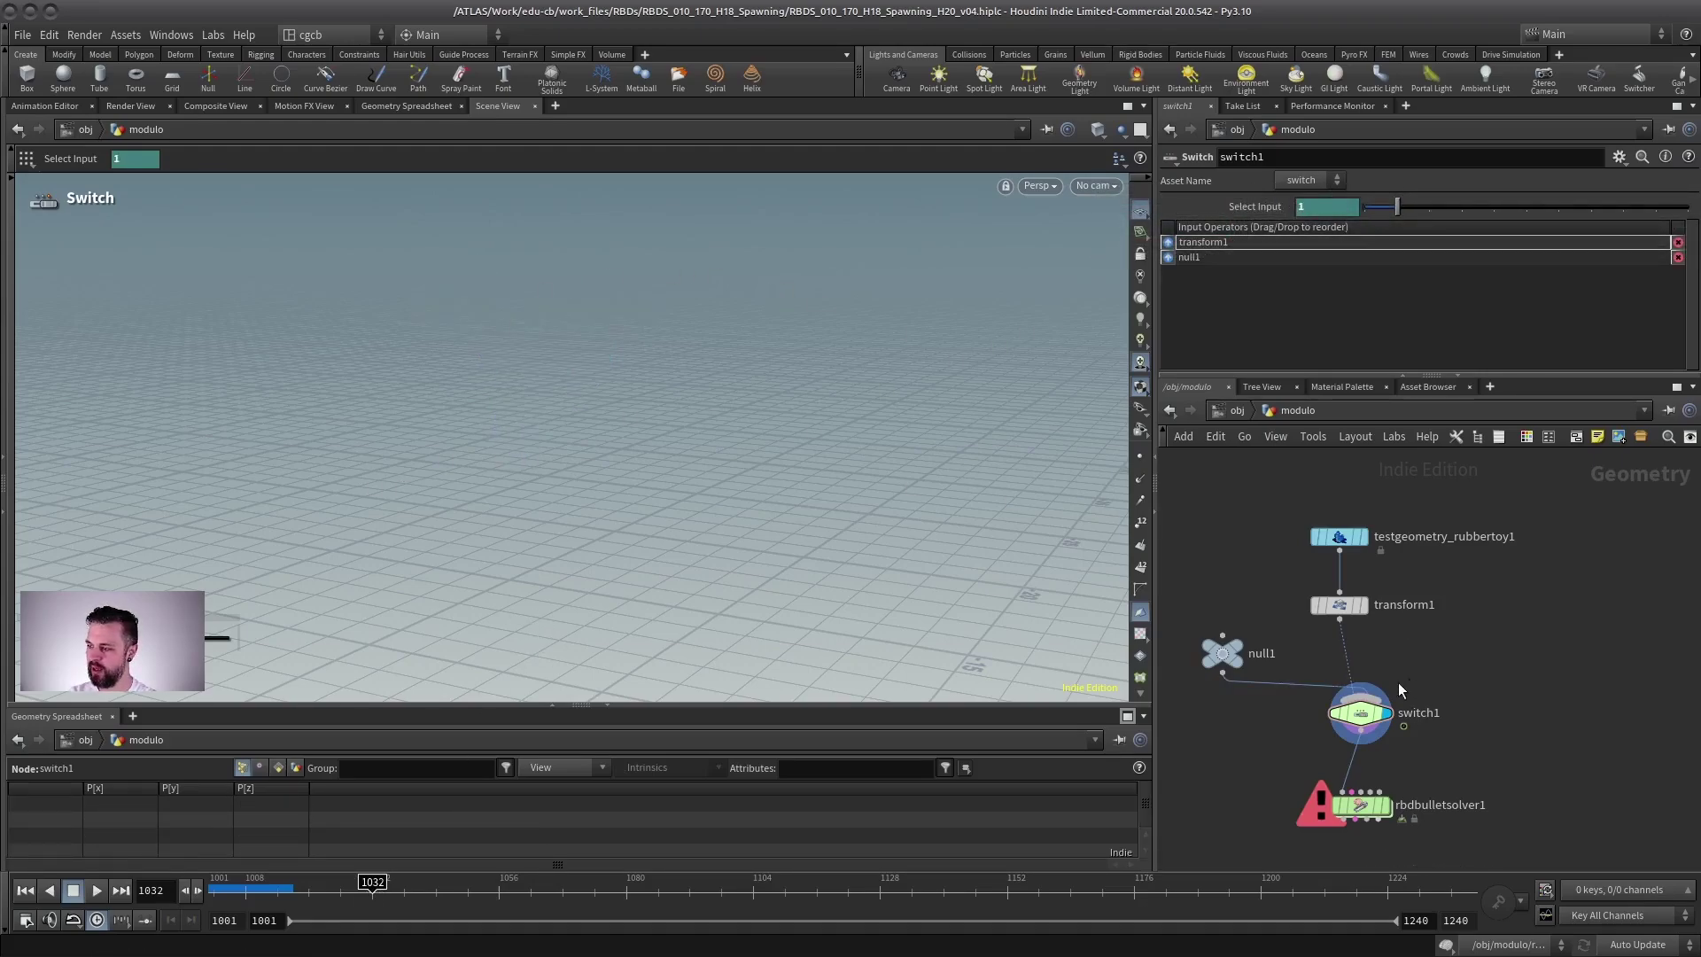
# Reorder switch1's inputs so null1 comes before transform1, and play the result from the first frame.
pyautogui.scroll(3, 1397, 682)
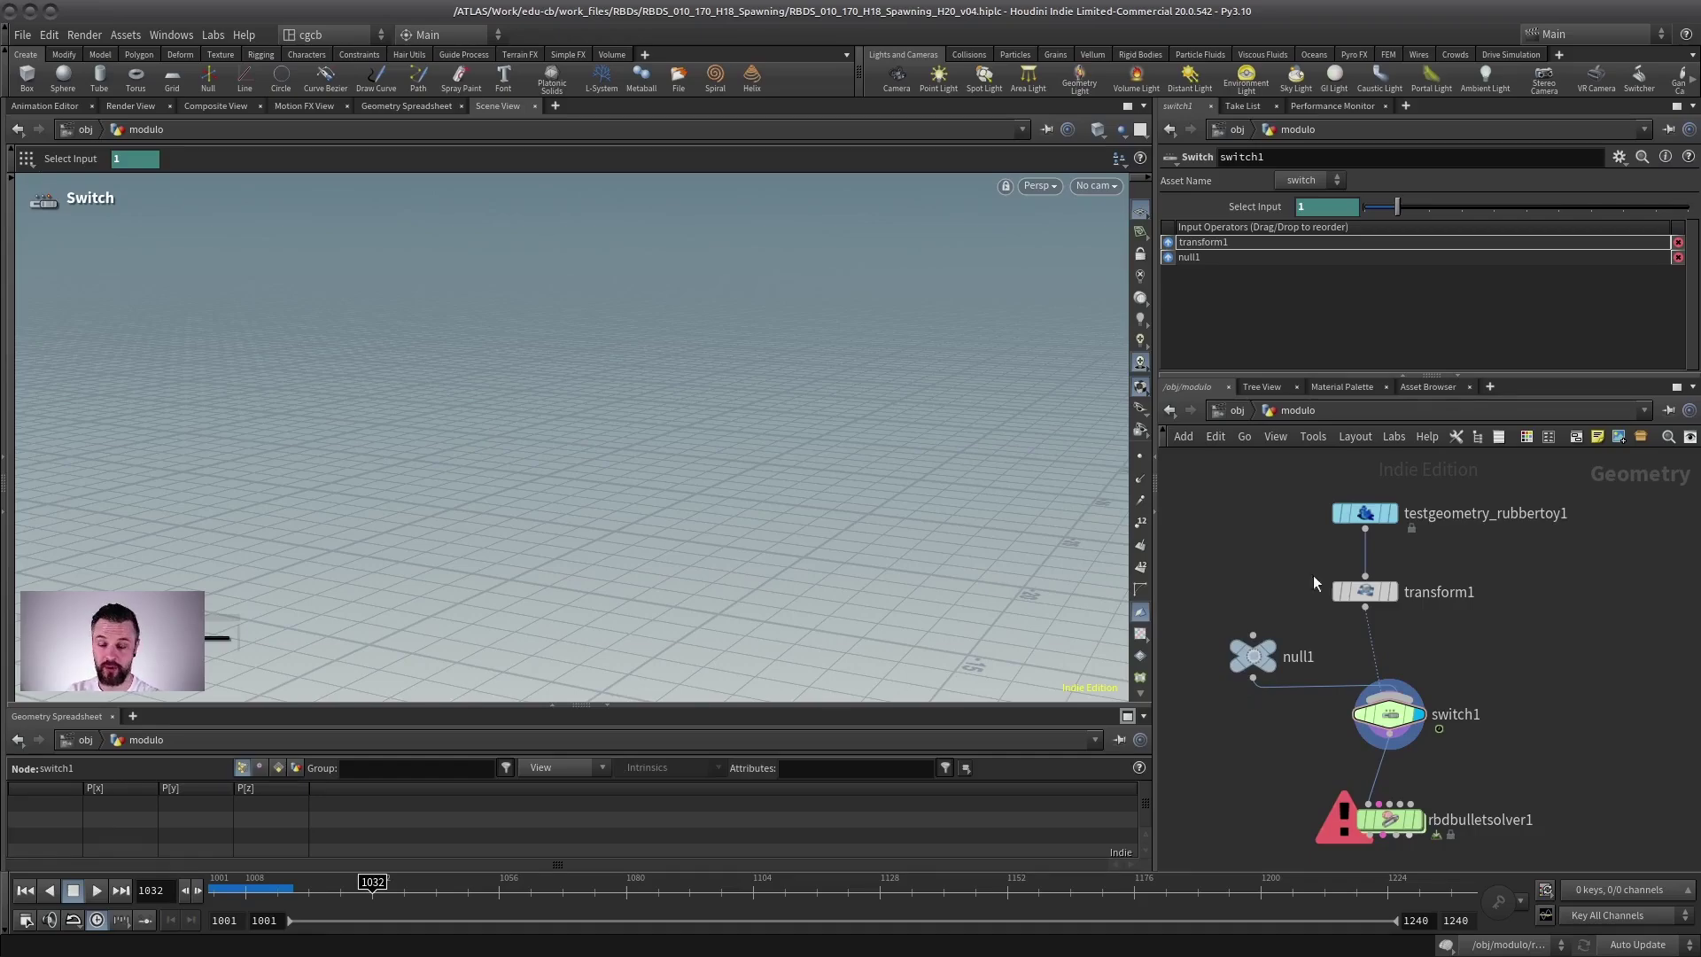
pyautogui.moveTo(1167, 258); pyautogui.dragTo(1169, 241)
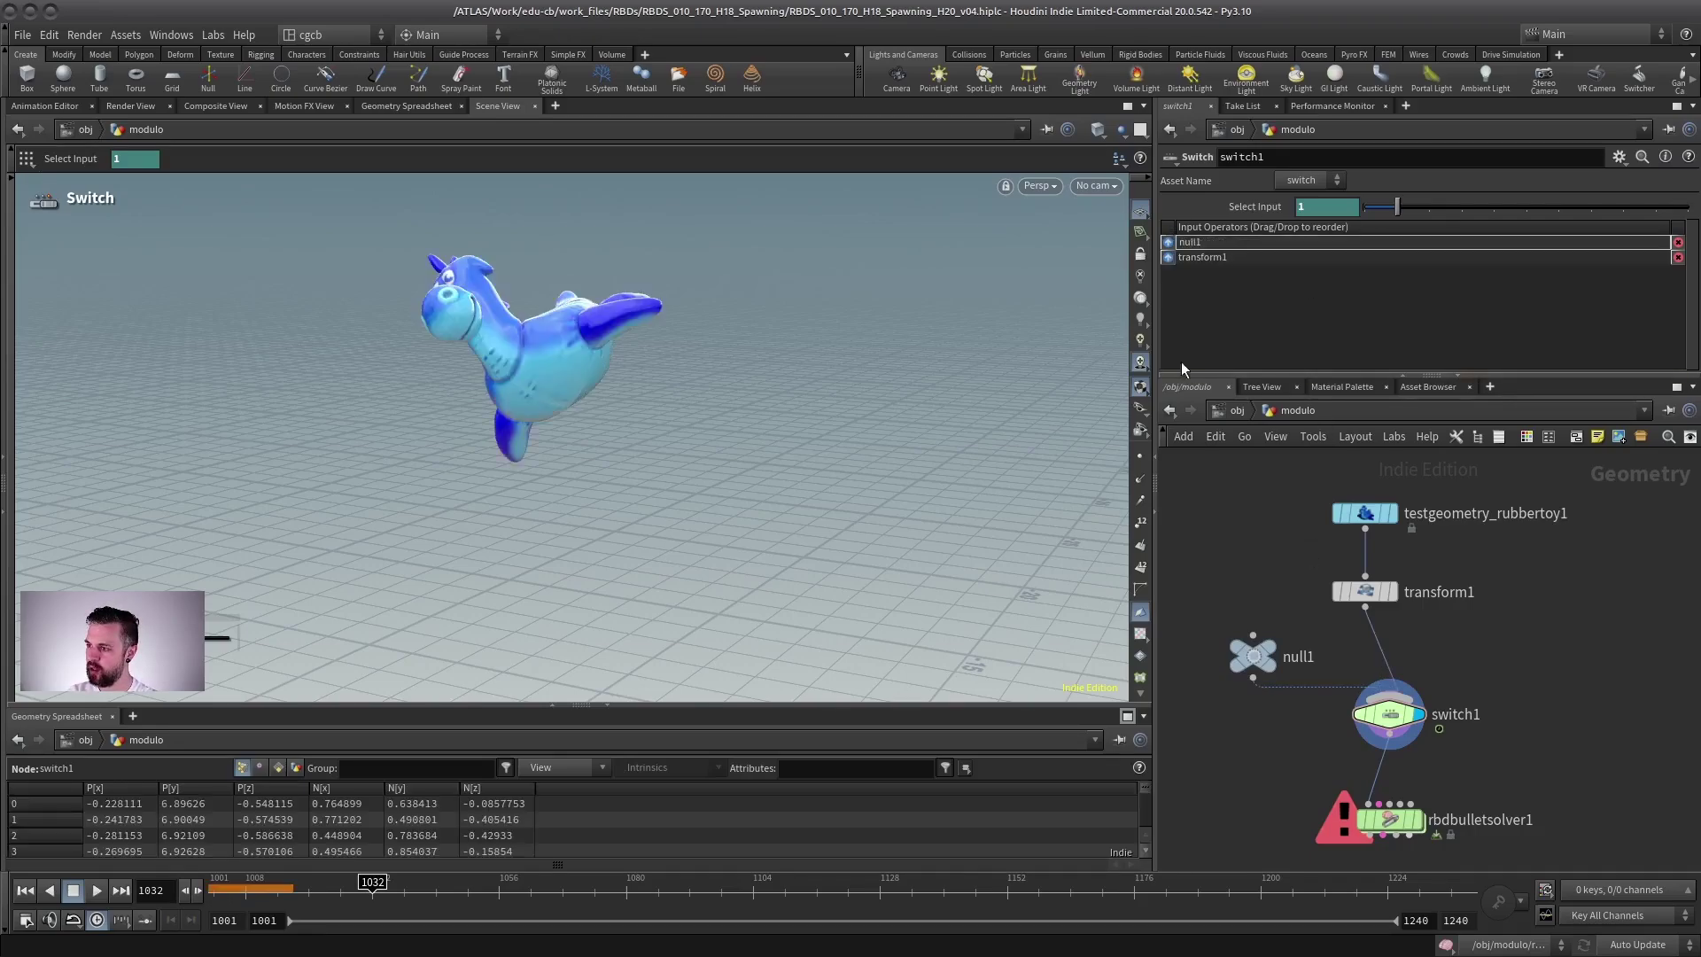
pyautogui.click(24, 890)
pyautogui.click(96, 890)
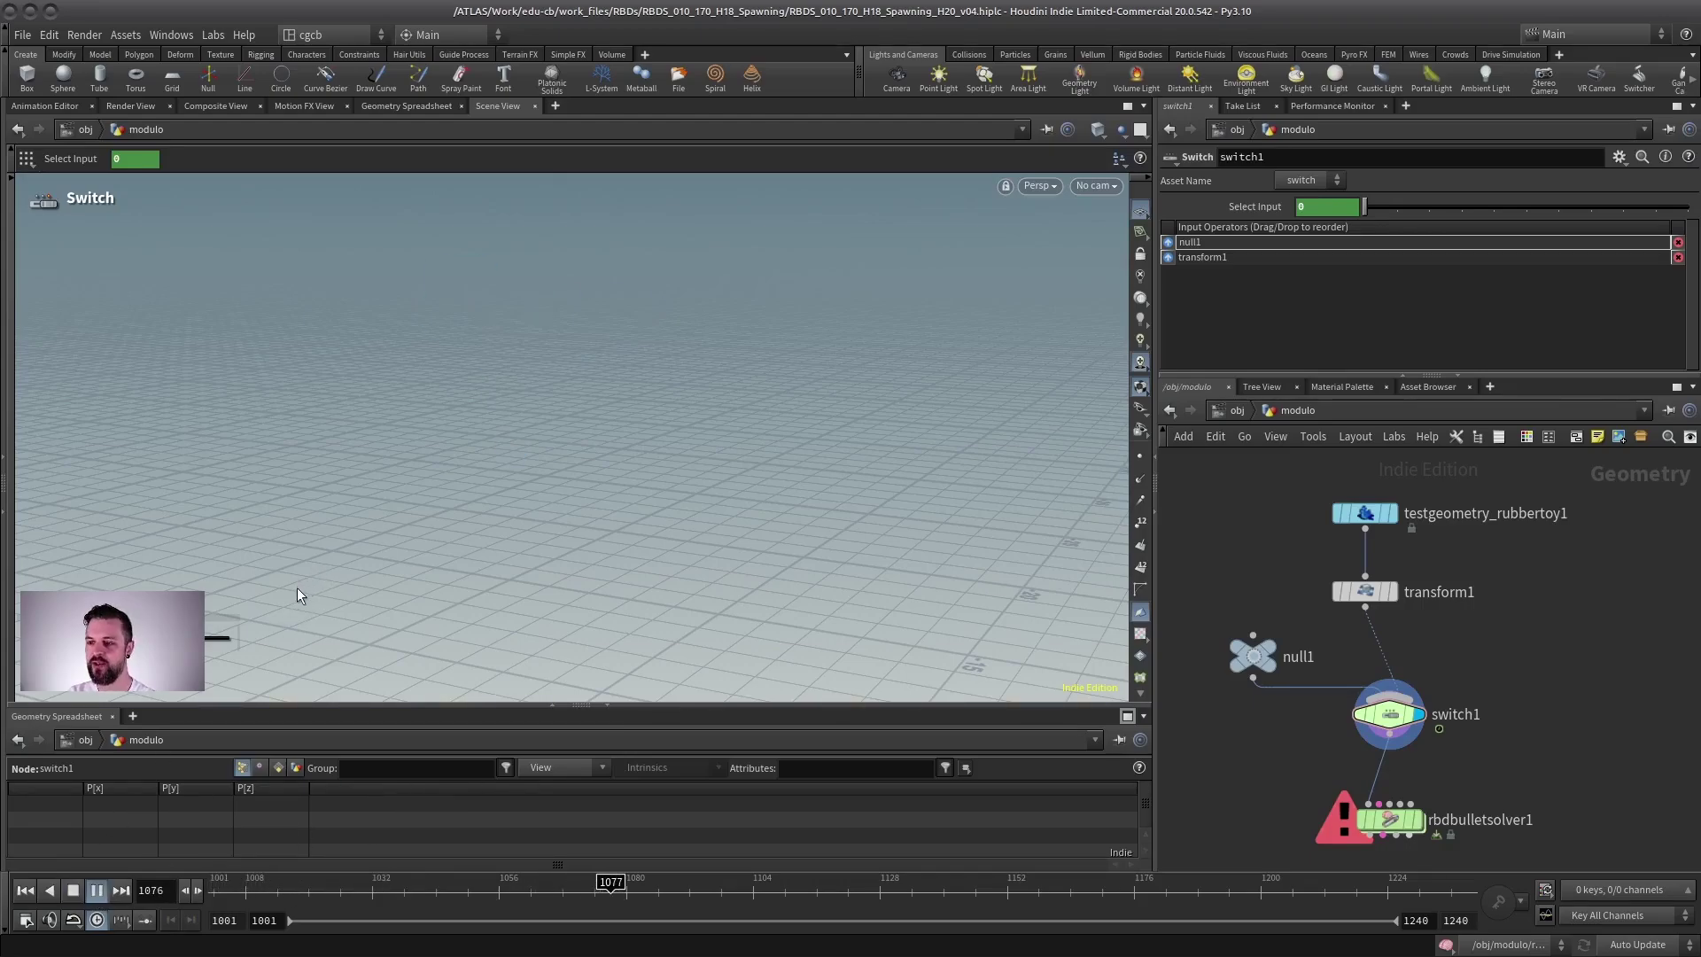
pyautogui.click(74, 890)
pyautogui.click(25, 890)
# Display the modulo network's rbdbulletsolver1 and play its simulation from the first frame.
pyautogui.moveTo(1568, 804); pyautogui.dragTo(1556, 715, button='middle')
pyautogui.click(1406, 731)
pyautogui.click(1390, 741)
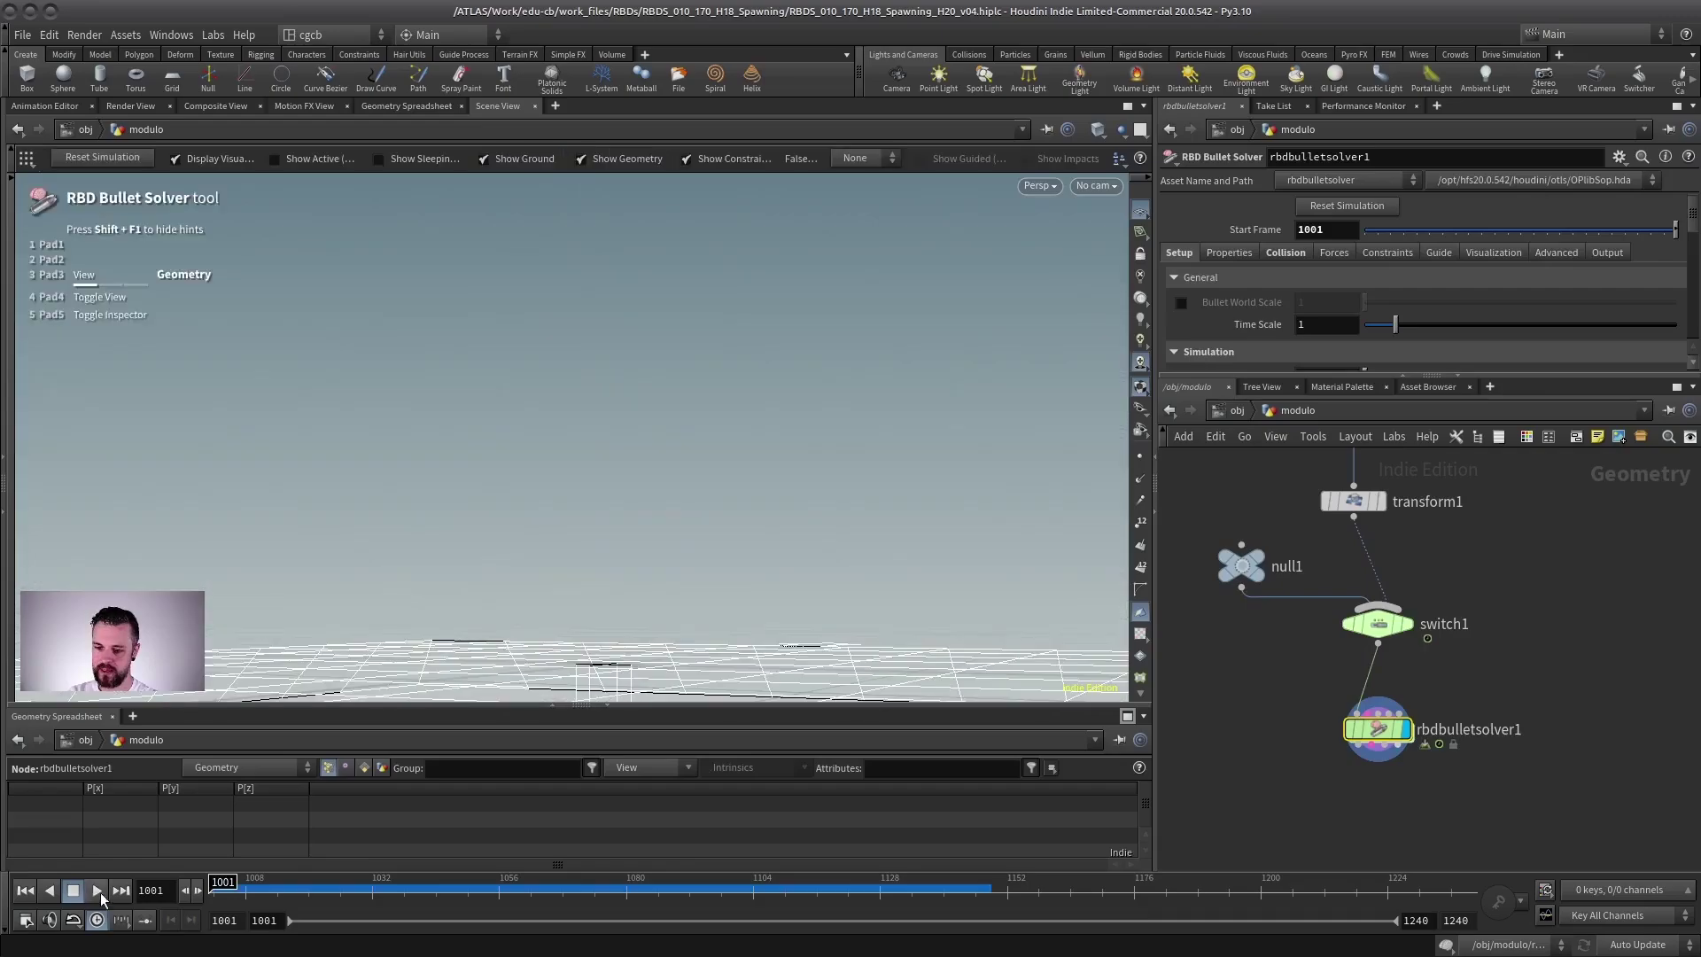
pyautogui.click(97, 890)
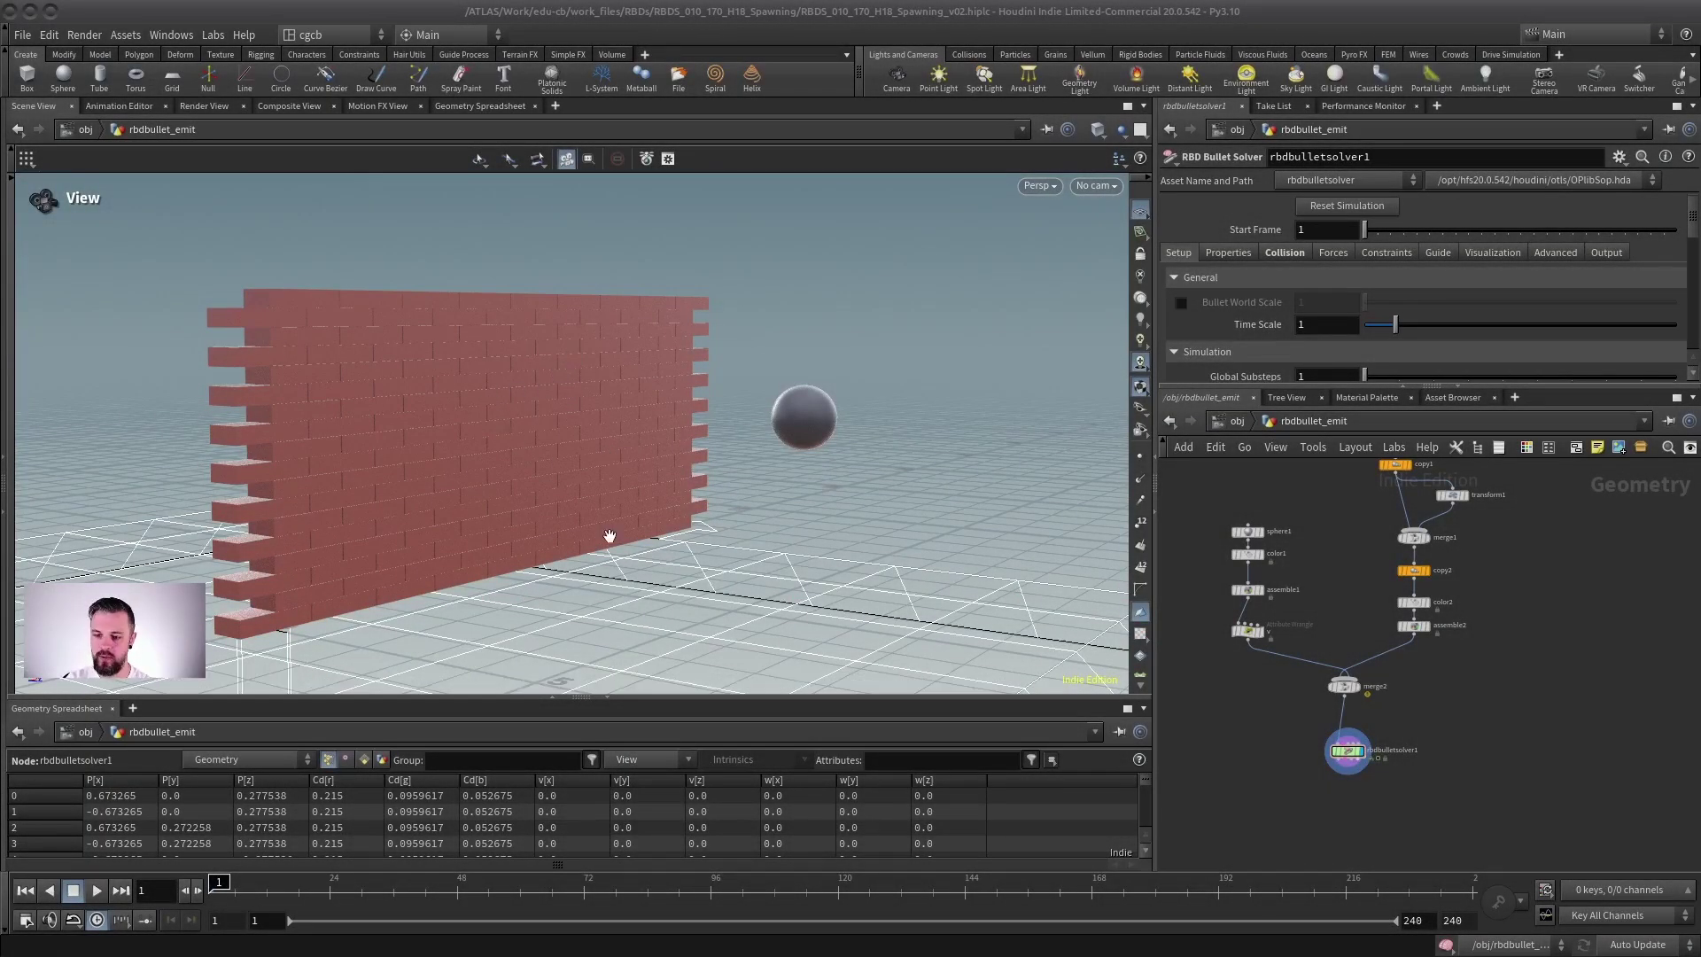
# View the brick wall and sphere in the rbdbullet_emit network, play their simulation and return to frame 1.
pyautogui.moveTo(629, 466); pyautogui.dragTo(561, 501)
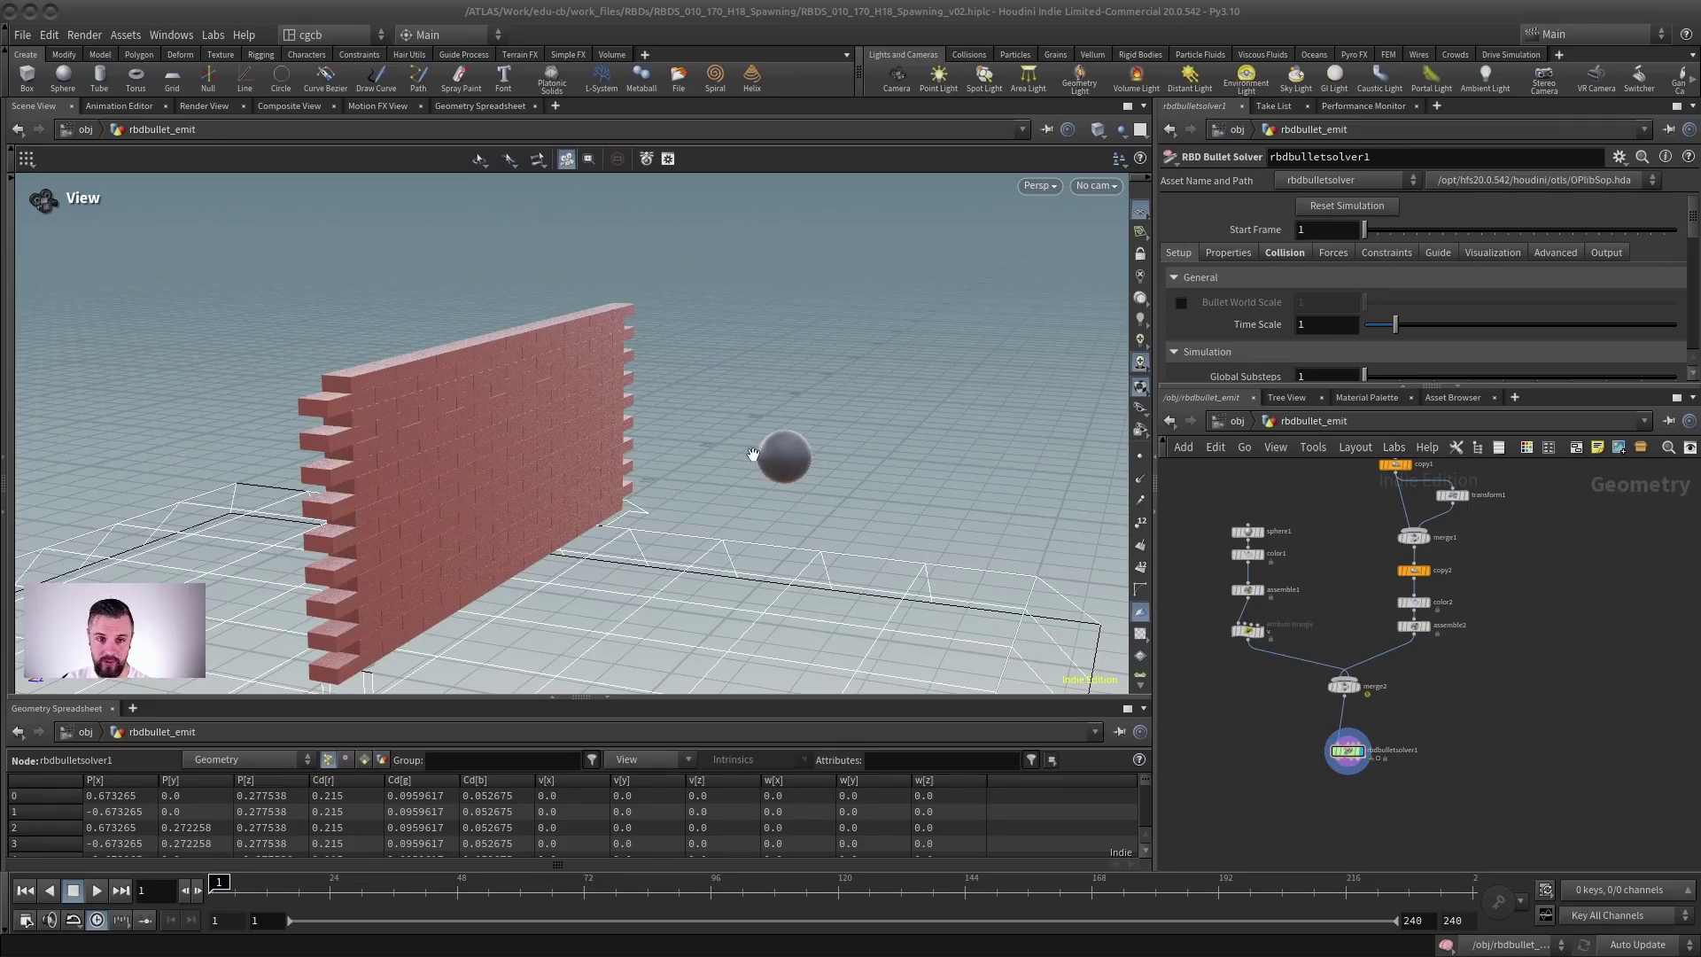
pyautogui.moveTo(610, 514); pyautogui.dragTo(669, 403)
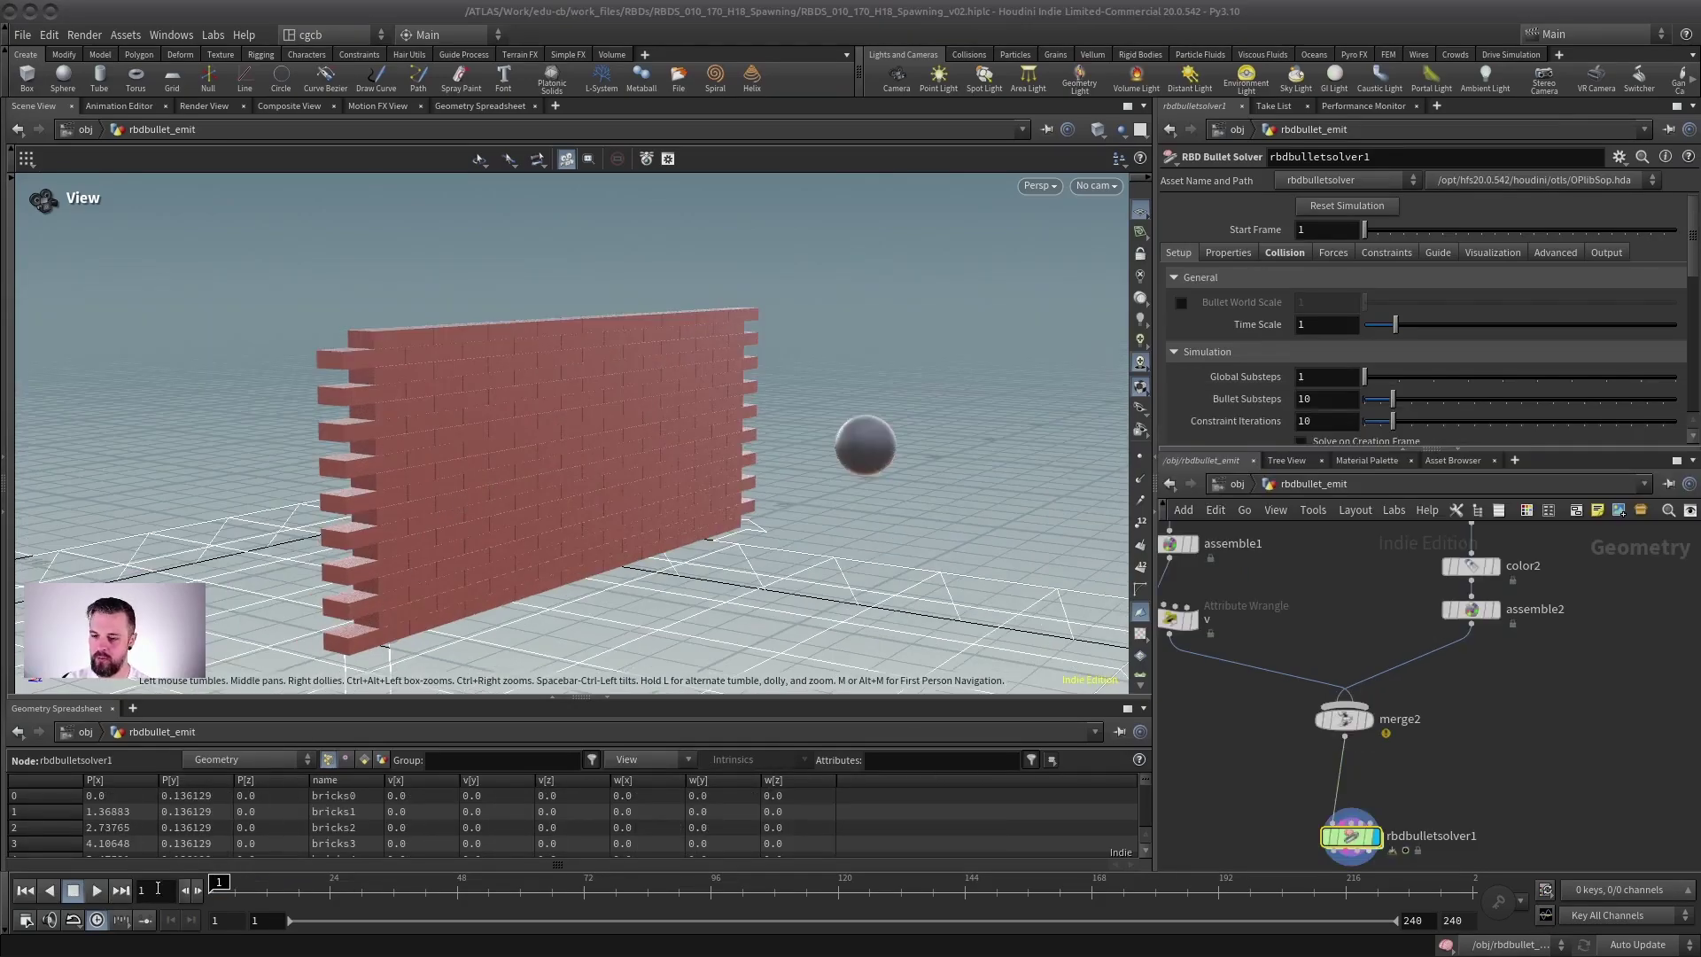
pyautogui.click(99, 891)
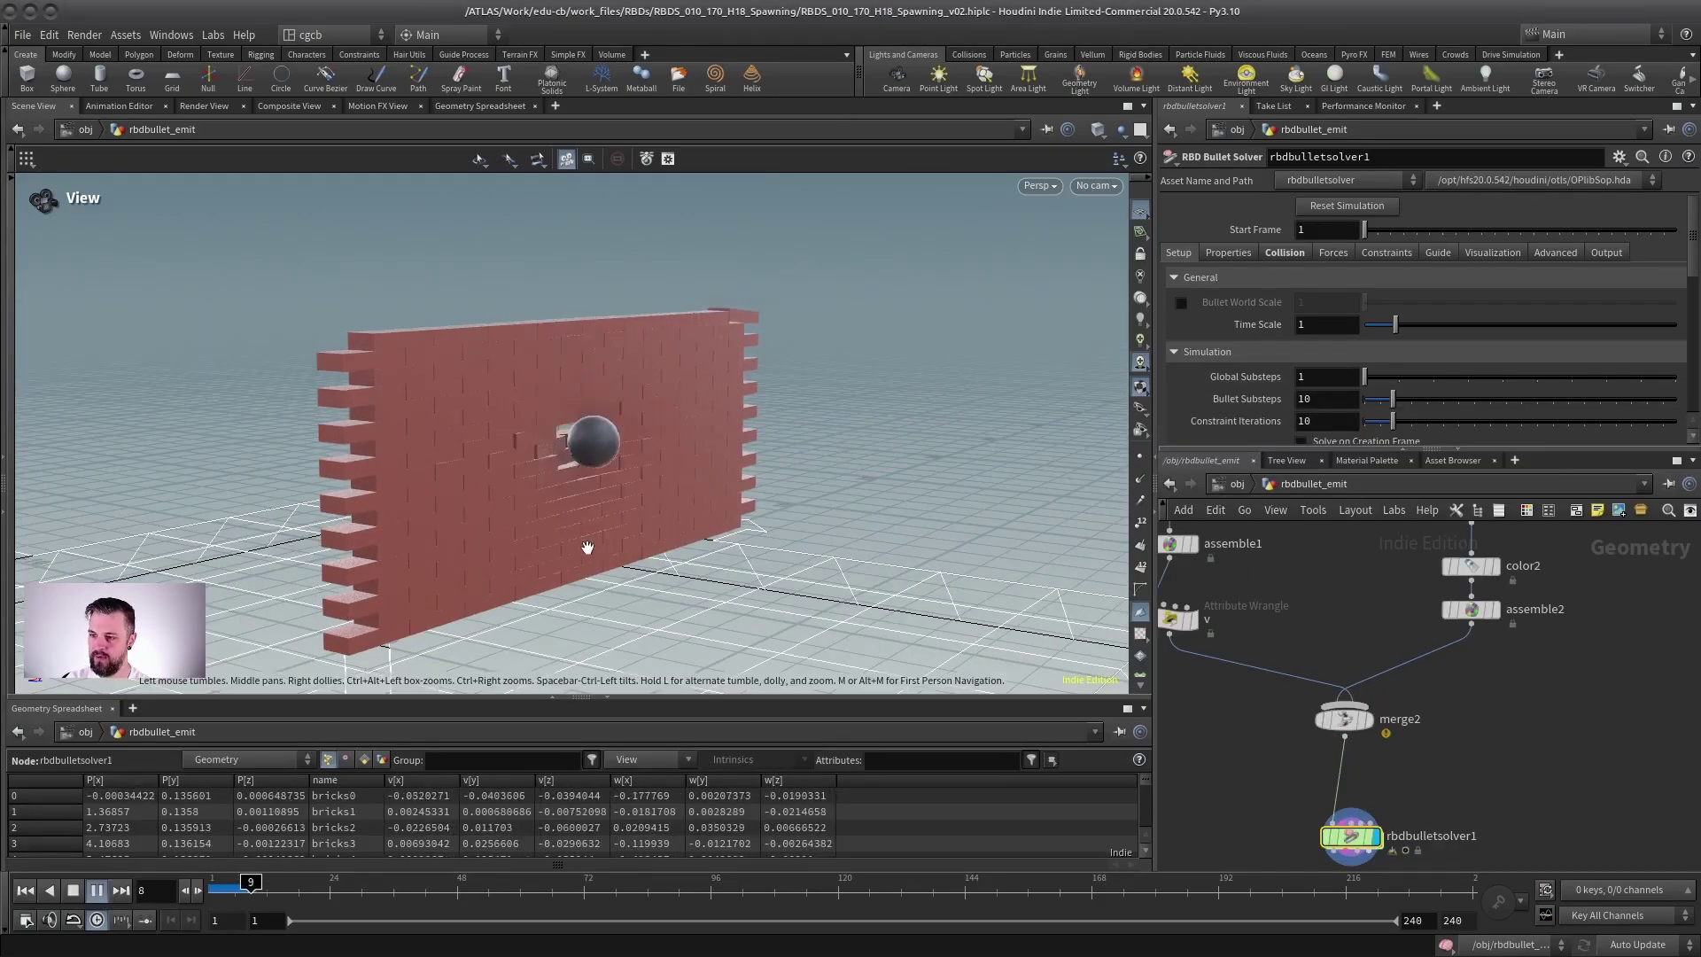
pyautogui.moveTo(587, 544); pyautogui.dragTo(593, 543)
pyautogui.click(25, 891)
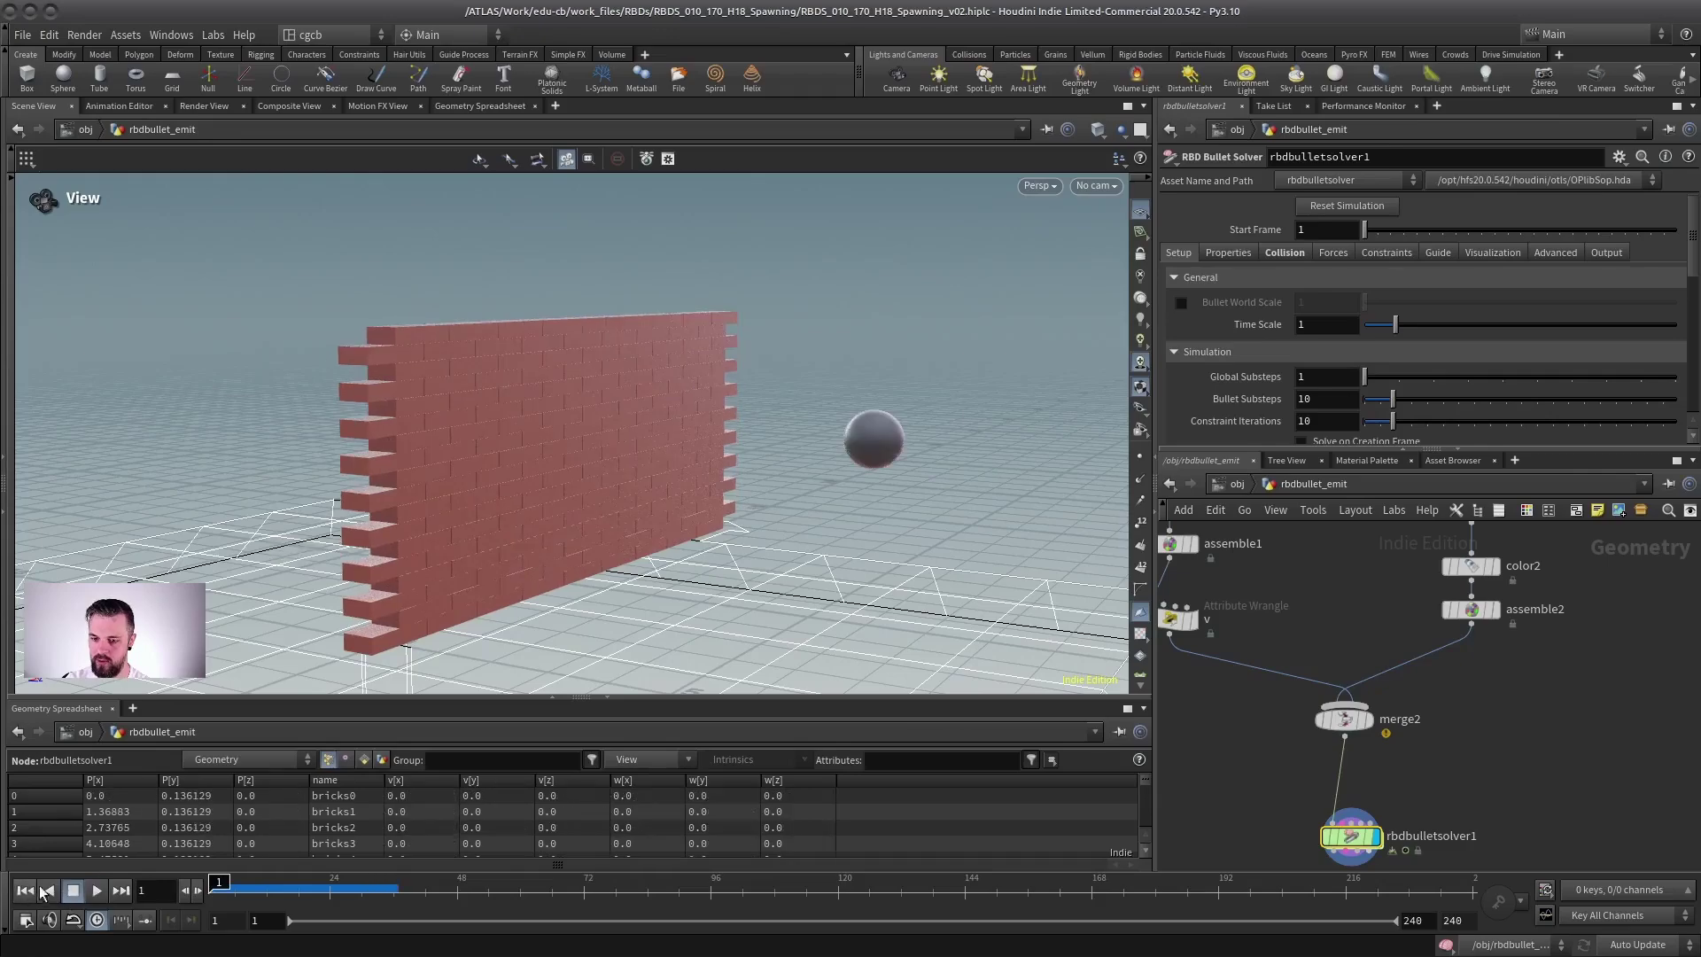
# Display the ball's assemble1 node and inspect its node information and point attributes.
pyautogui.moveTo(1337, 659); pyautogui.dragTo(1415, 772, button='middle')
pyautogui.click(1271, 657)
pyautogui.click(1246, 657)
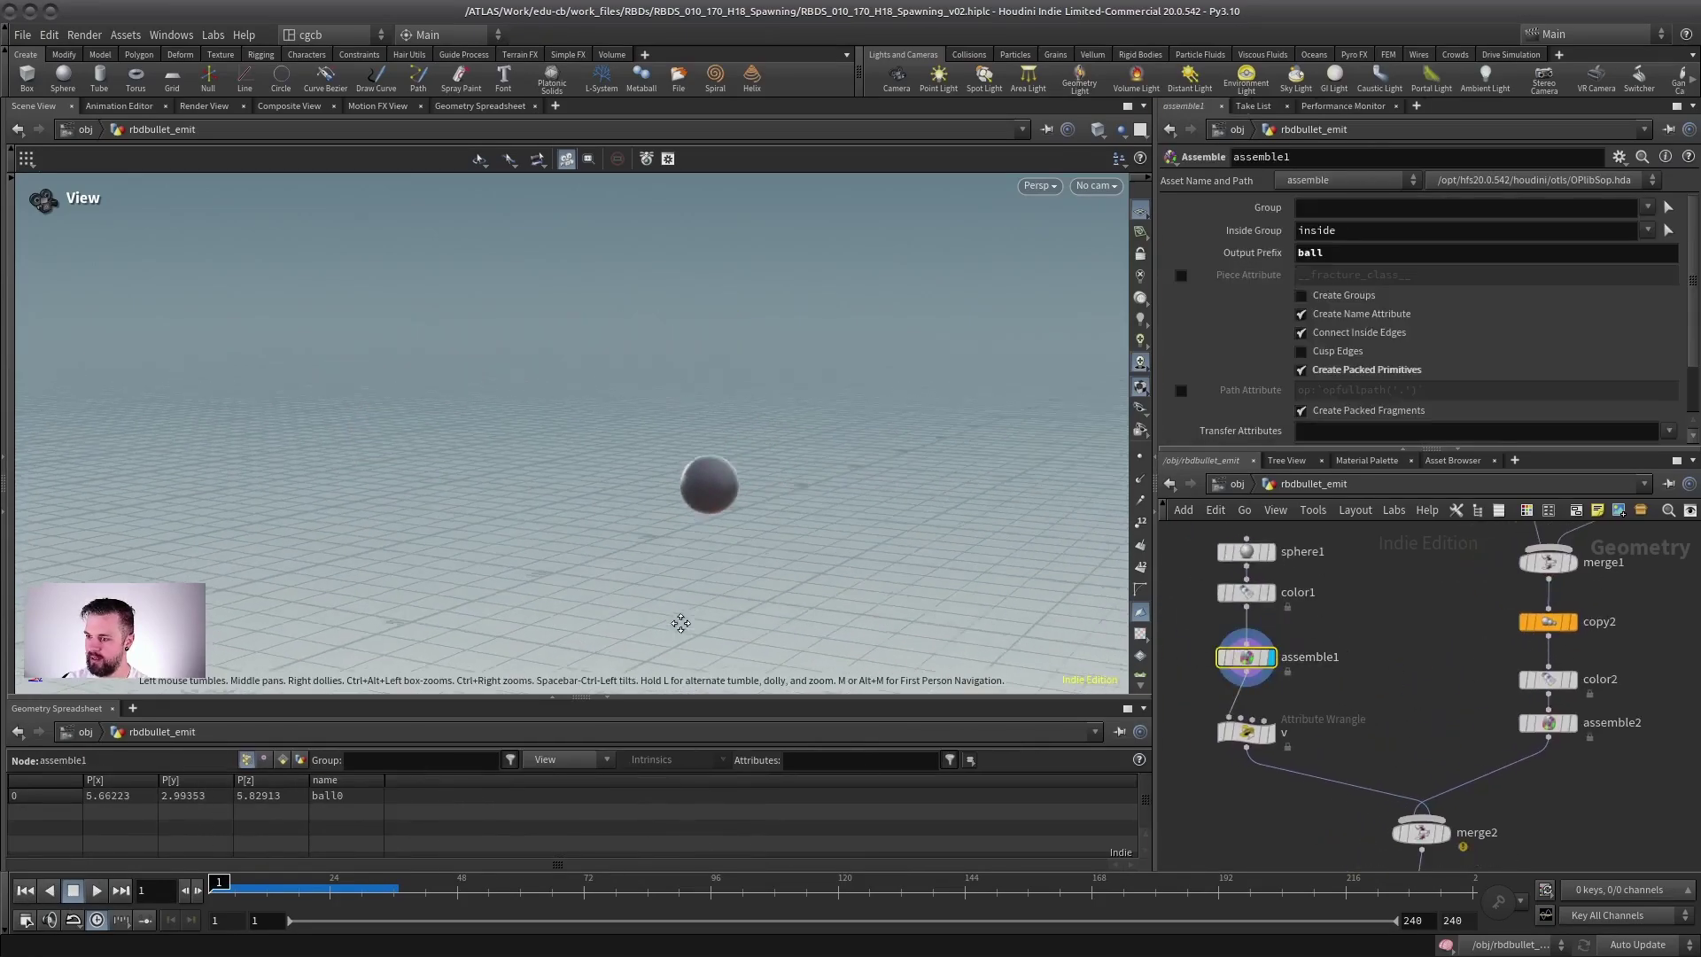
pyautogui.middleClick(1246, 660)
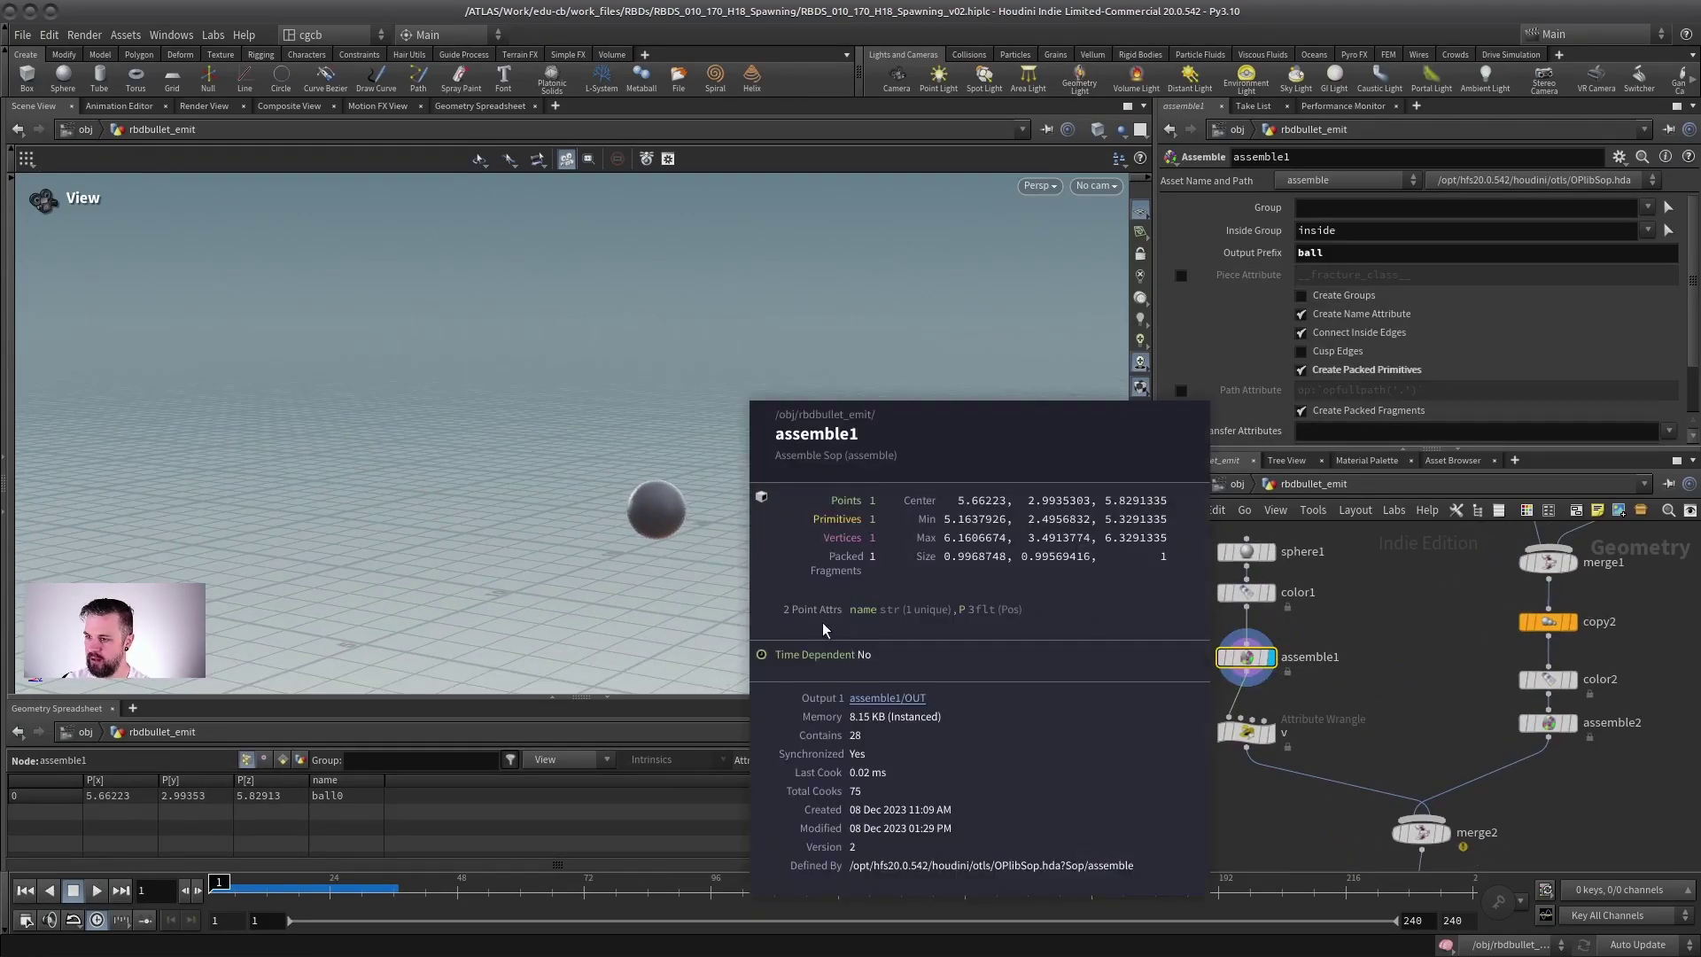
pyautogui.moveTo(822, 622); pyautogui.dragTo(885, 611, button='middle')
pyautogui.moveTo(1369, 648); pyautogui.dragTo(1346, 595, button='middle')
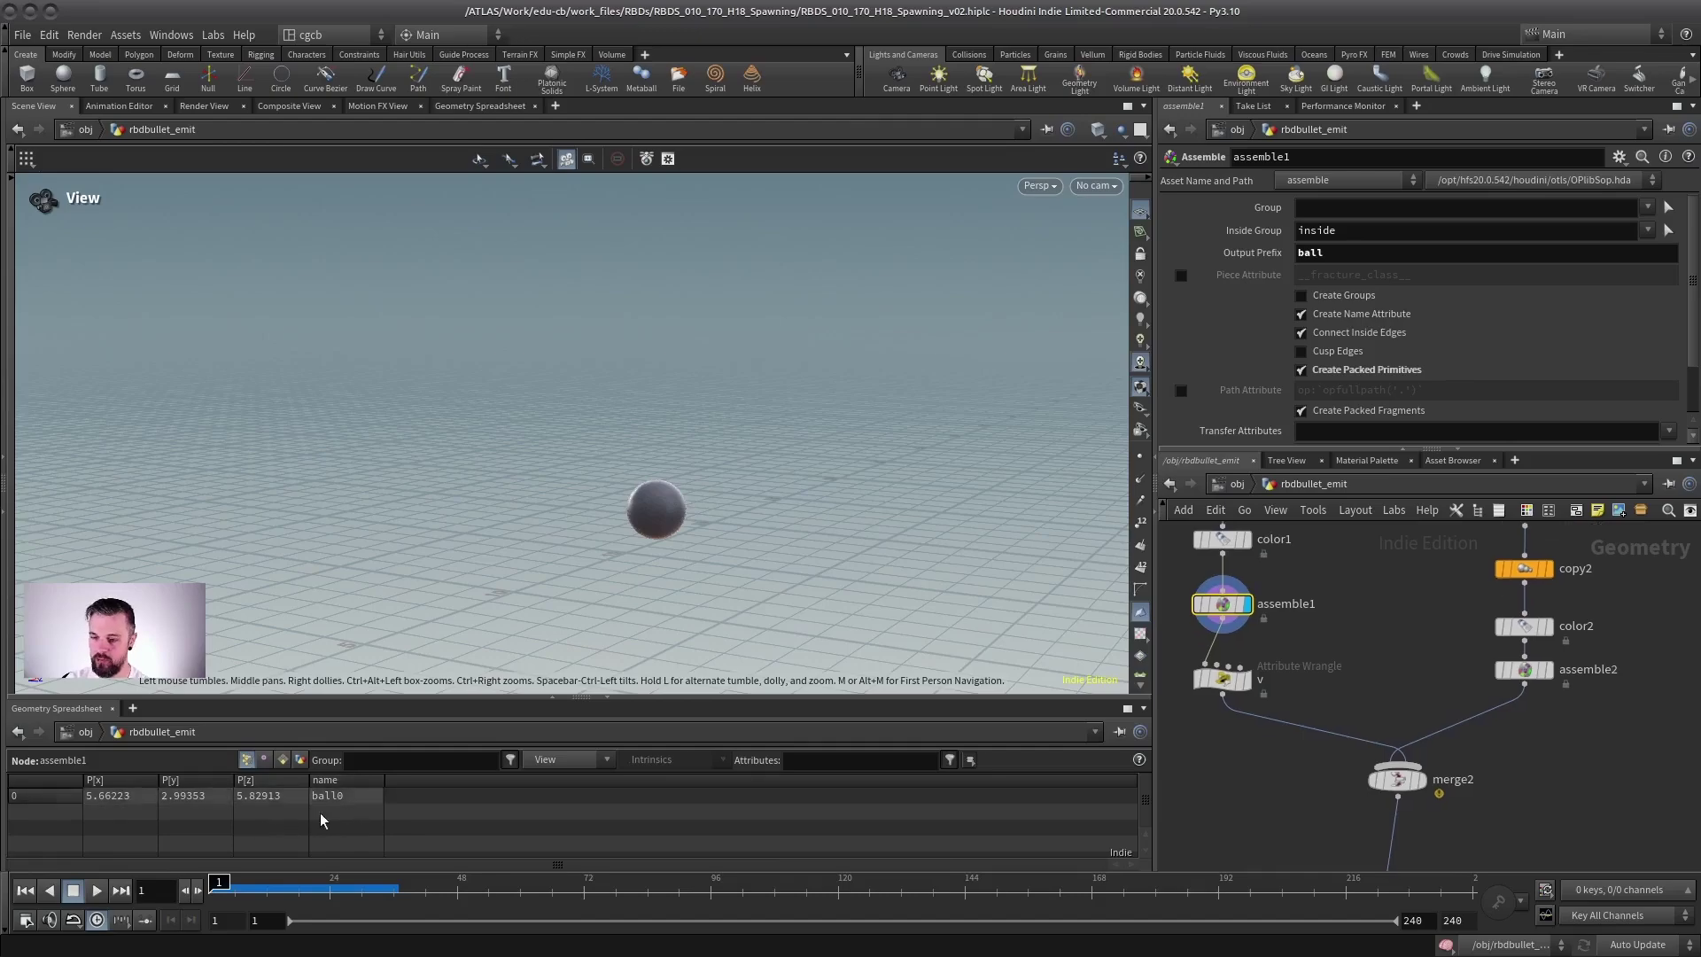
# Display the ball's v wrangle to check its velocity code and point attributes, and display the wall's copy2 node.
pyautogui.click(1222, 678)
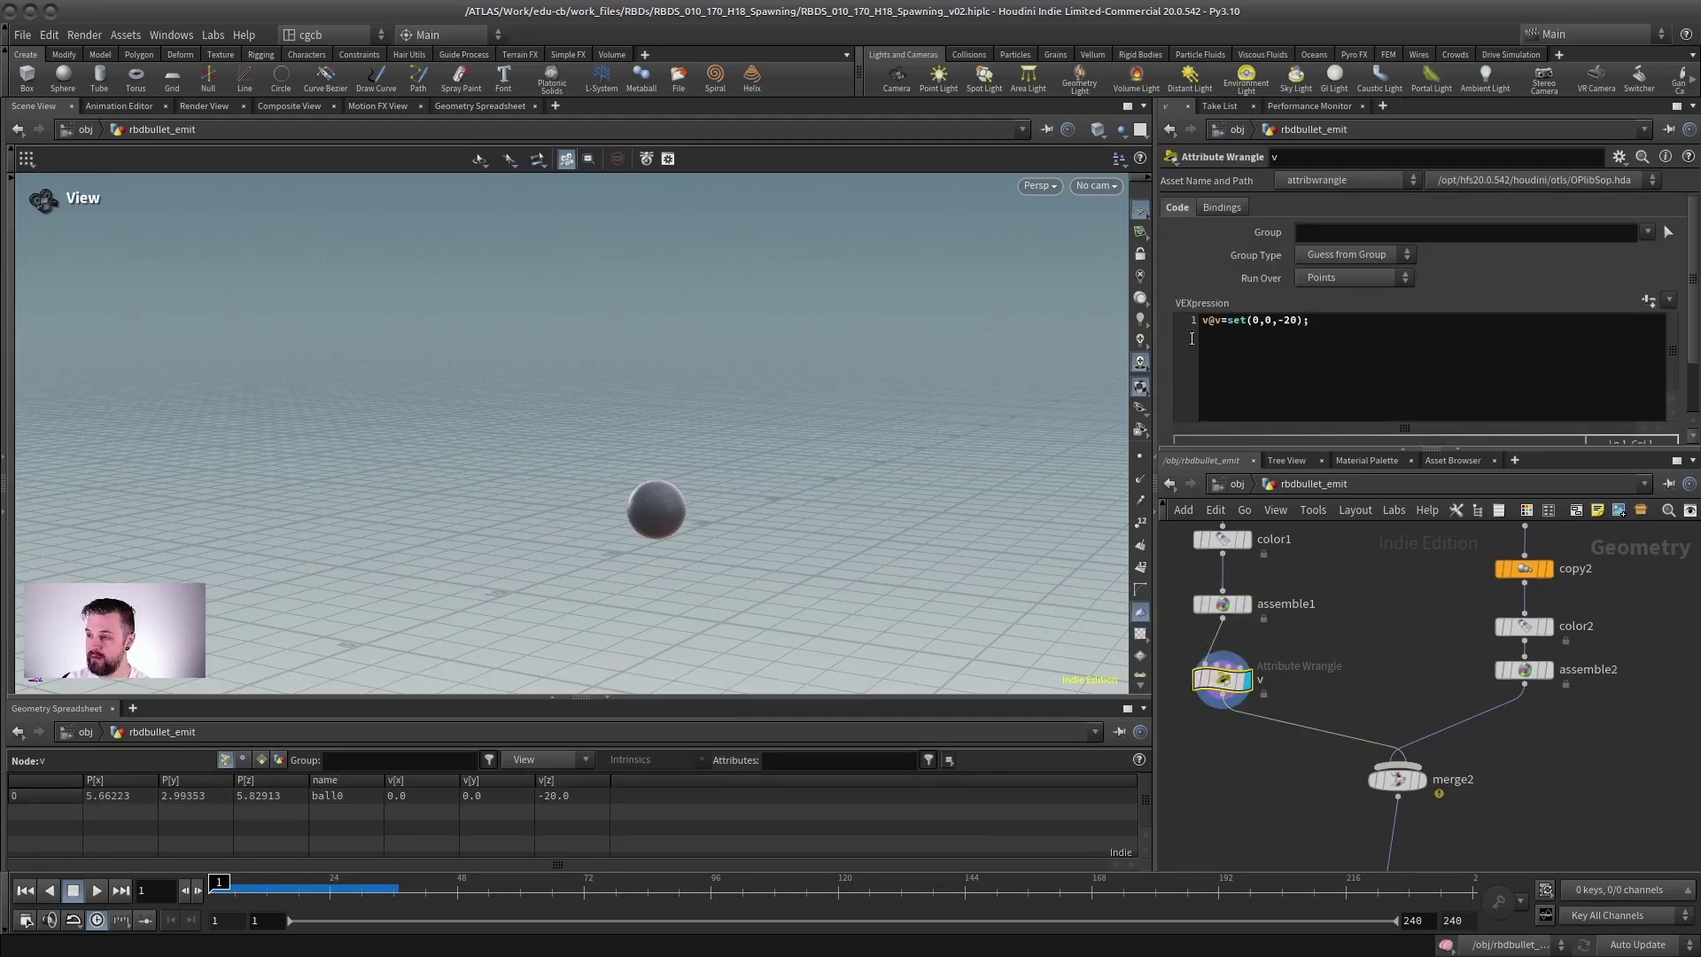
pyautogui.moveTo(1432, 634); pyautogui.dragTo(1228, 738, button='middle')
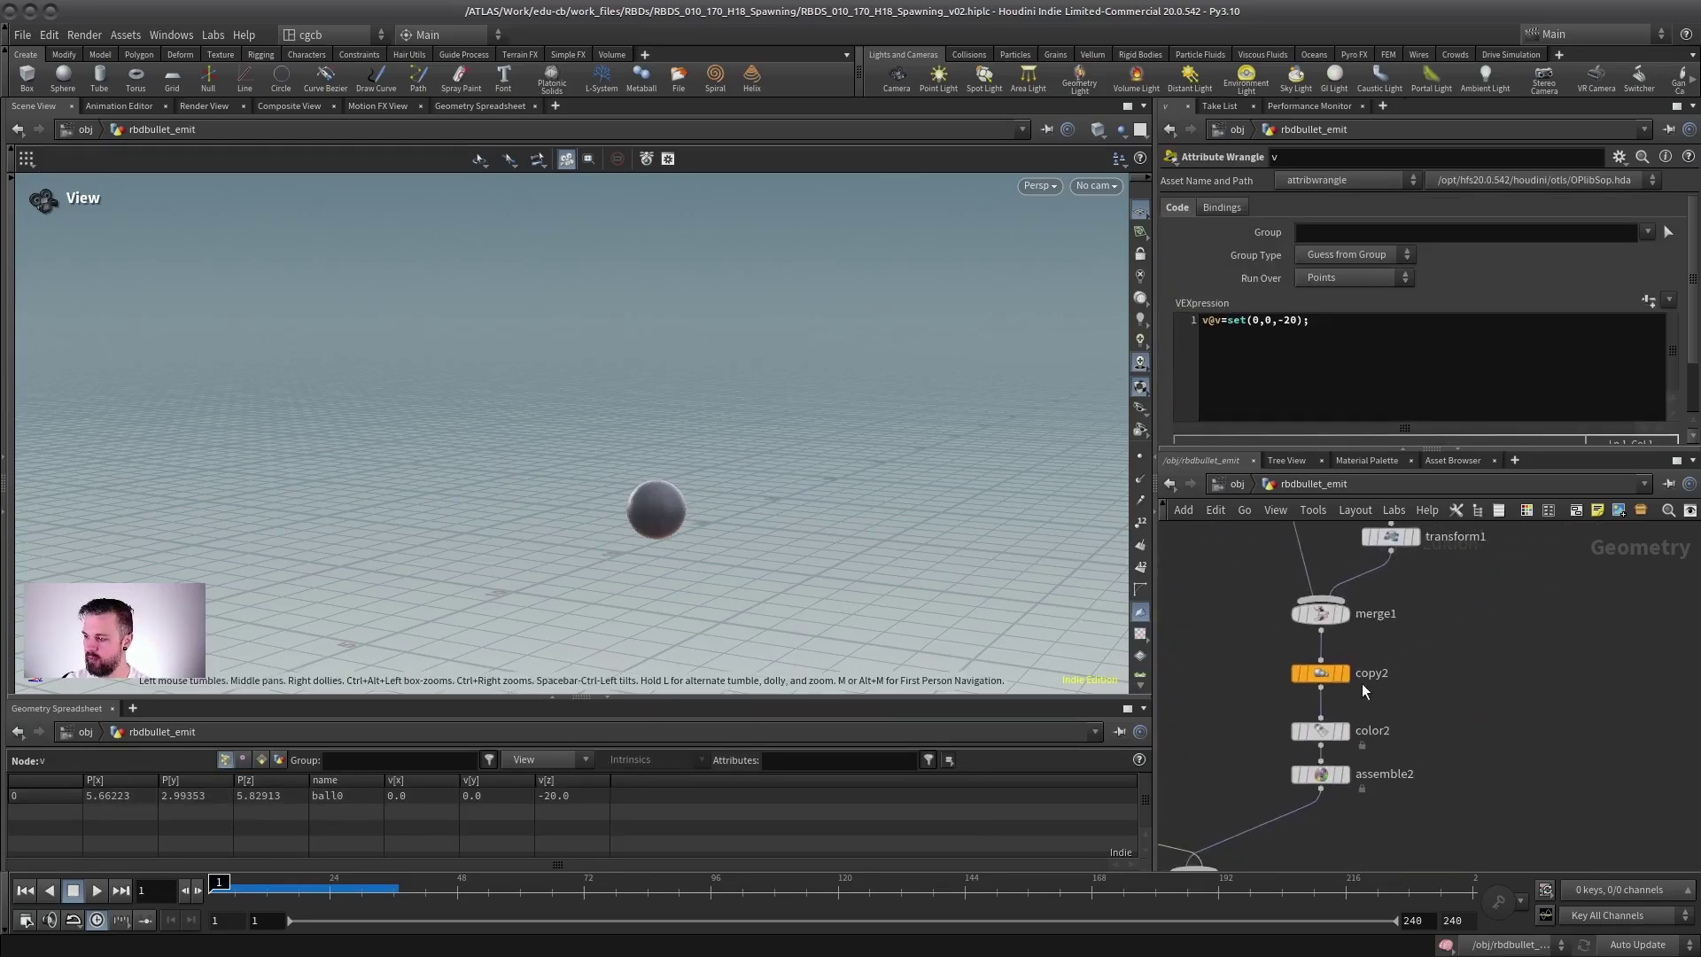
pyautogui.click(1344, 674)
pyautogui.click(1317, 679)
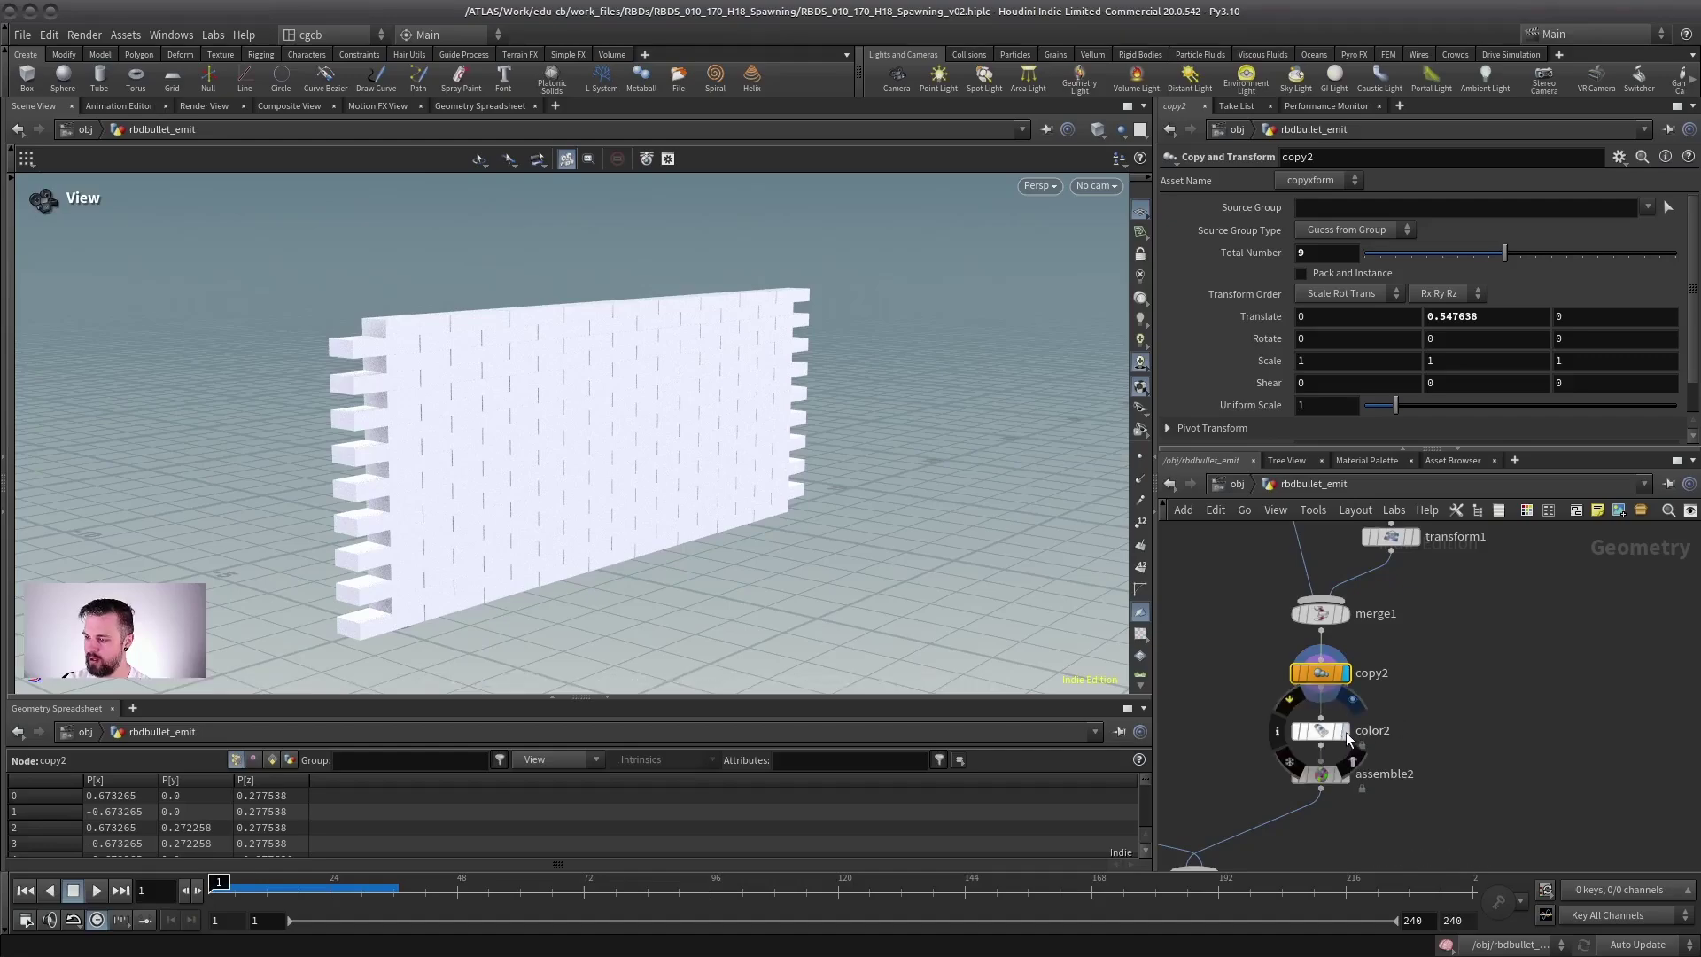
# Display the wall's color2 and assemble2 nodes, and inspect assemble2's parameters, point names and node information.
pyautogui.click(1342, 731)
pyautogui.click(1343, 777)
pyautogui.click(1325, 777)
pyautogui.moveTo(1449, 656); pyautogui.dragTo(1499, 590, button='middle')
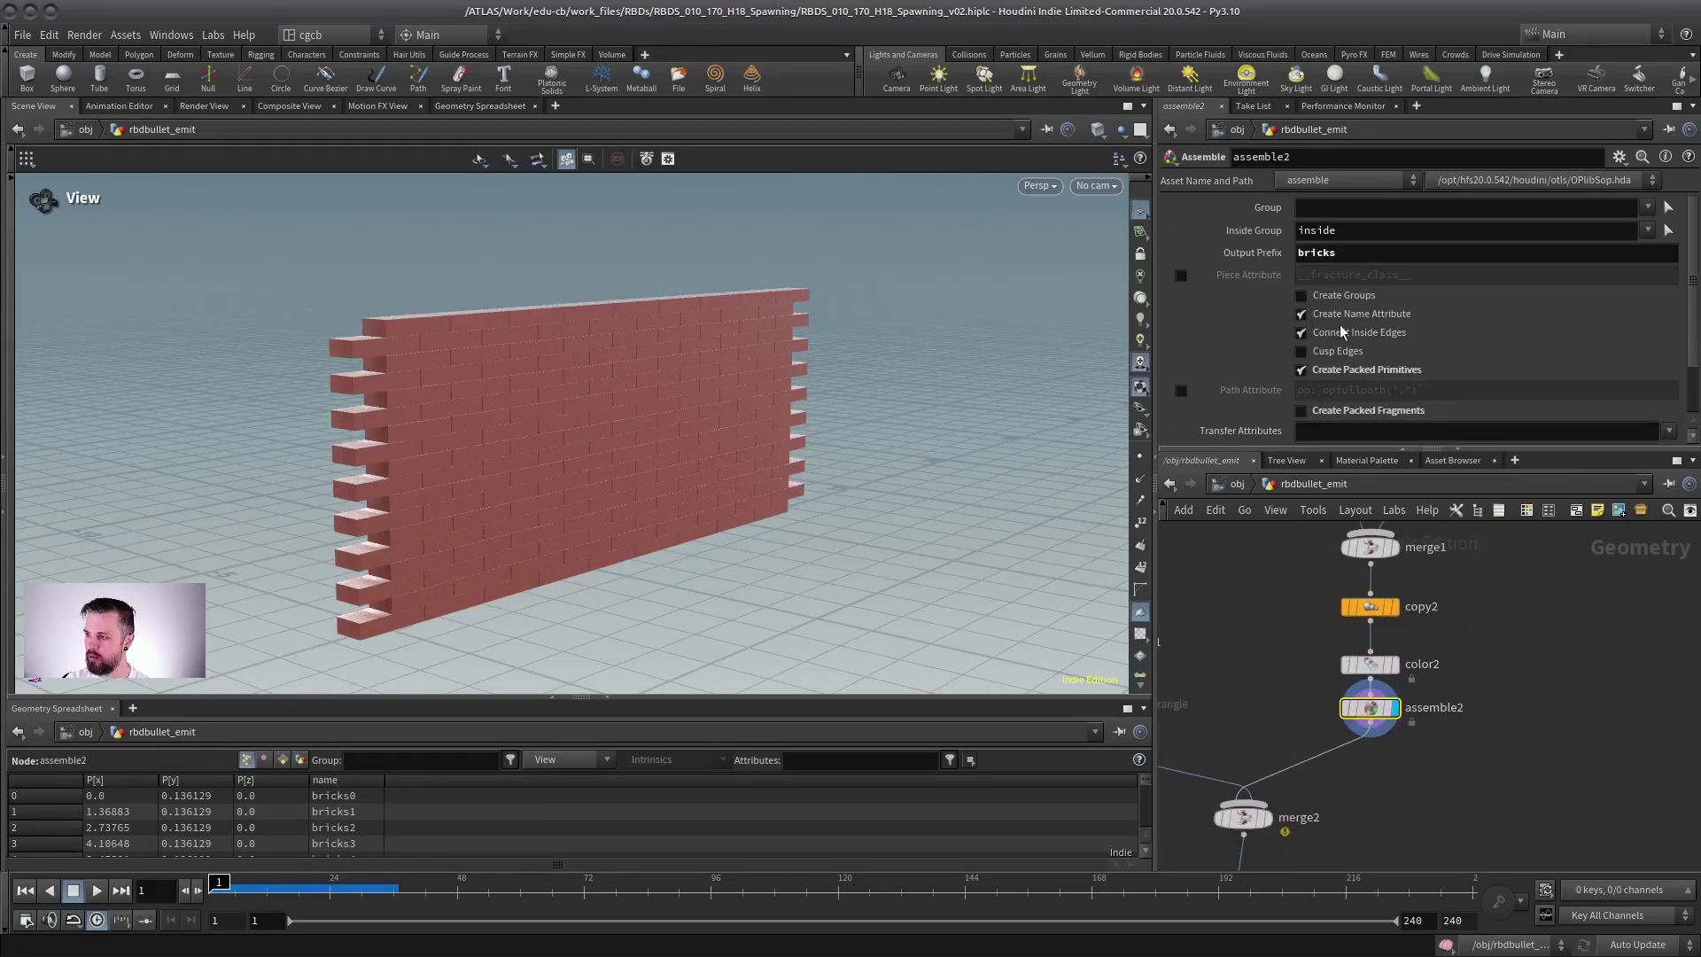
pyautogui.middleClick(1370, 712)
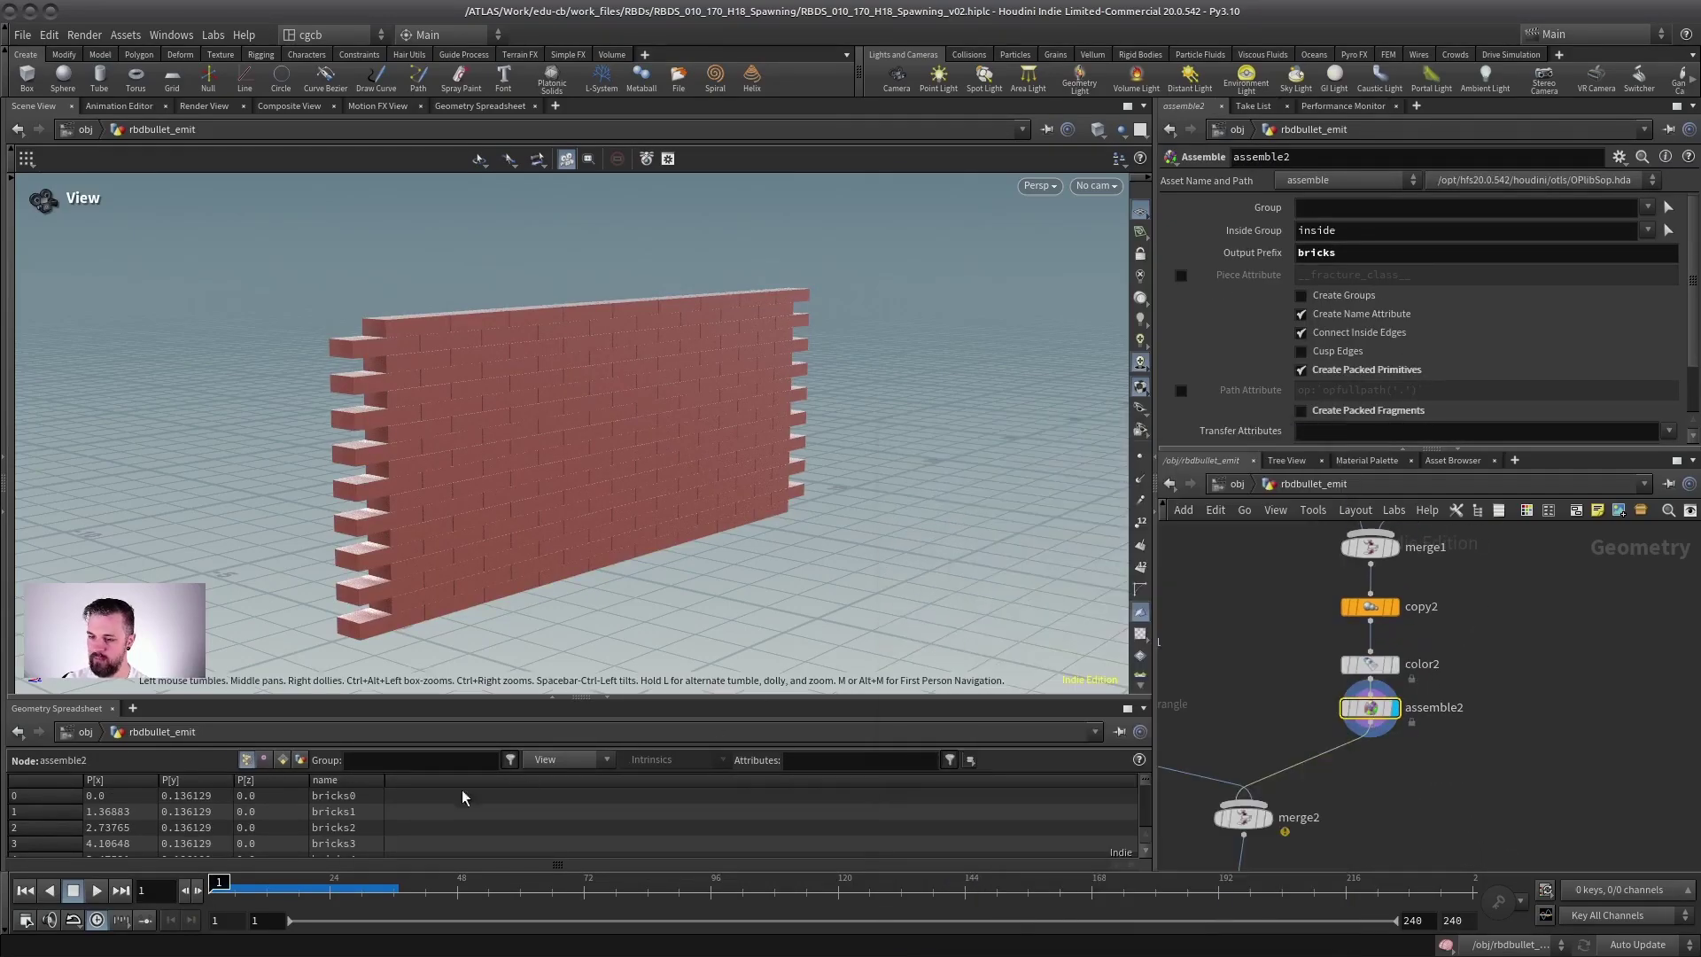
pyautogui.middleClick(1365, 714)
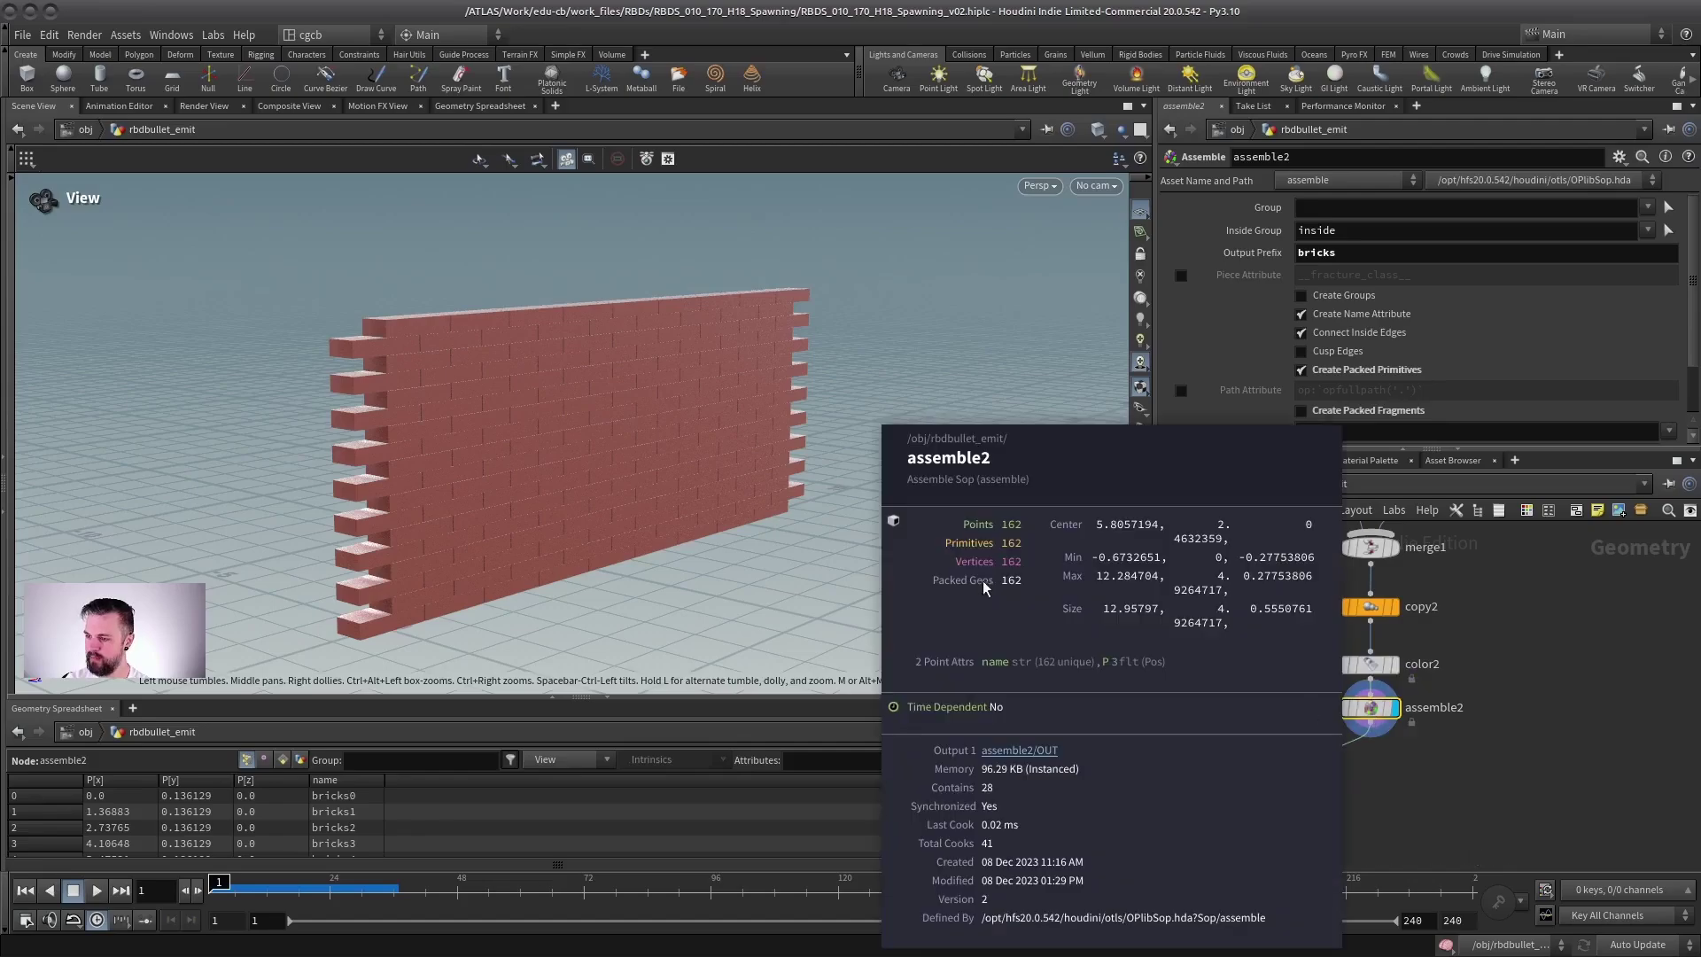
# Display rbdbulletsolver1, play the ball hitting the brick wall, and return to frame 1.
pyautogui.moveTo(1333, 820); pyautogui.dragTo(1436, 653, button='middle')
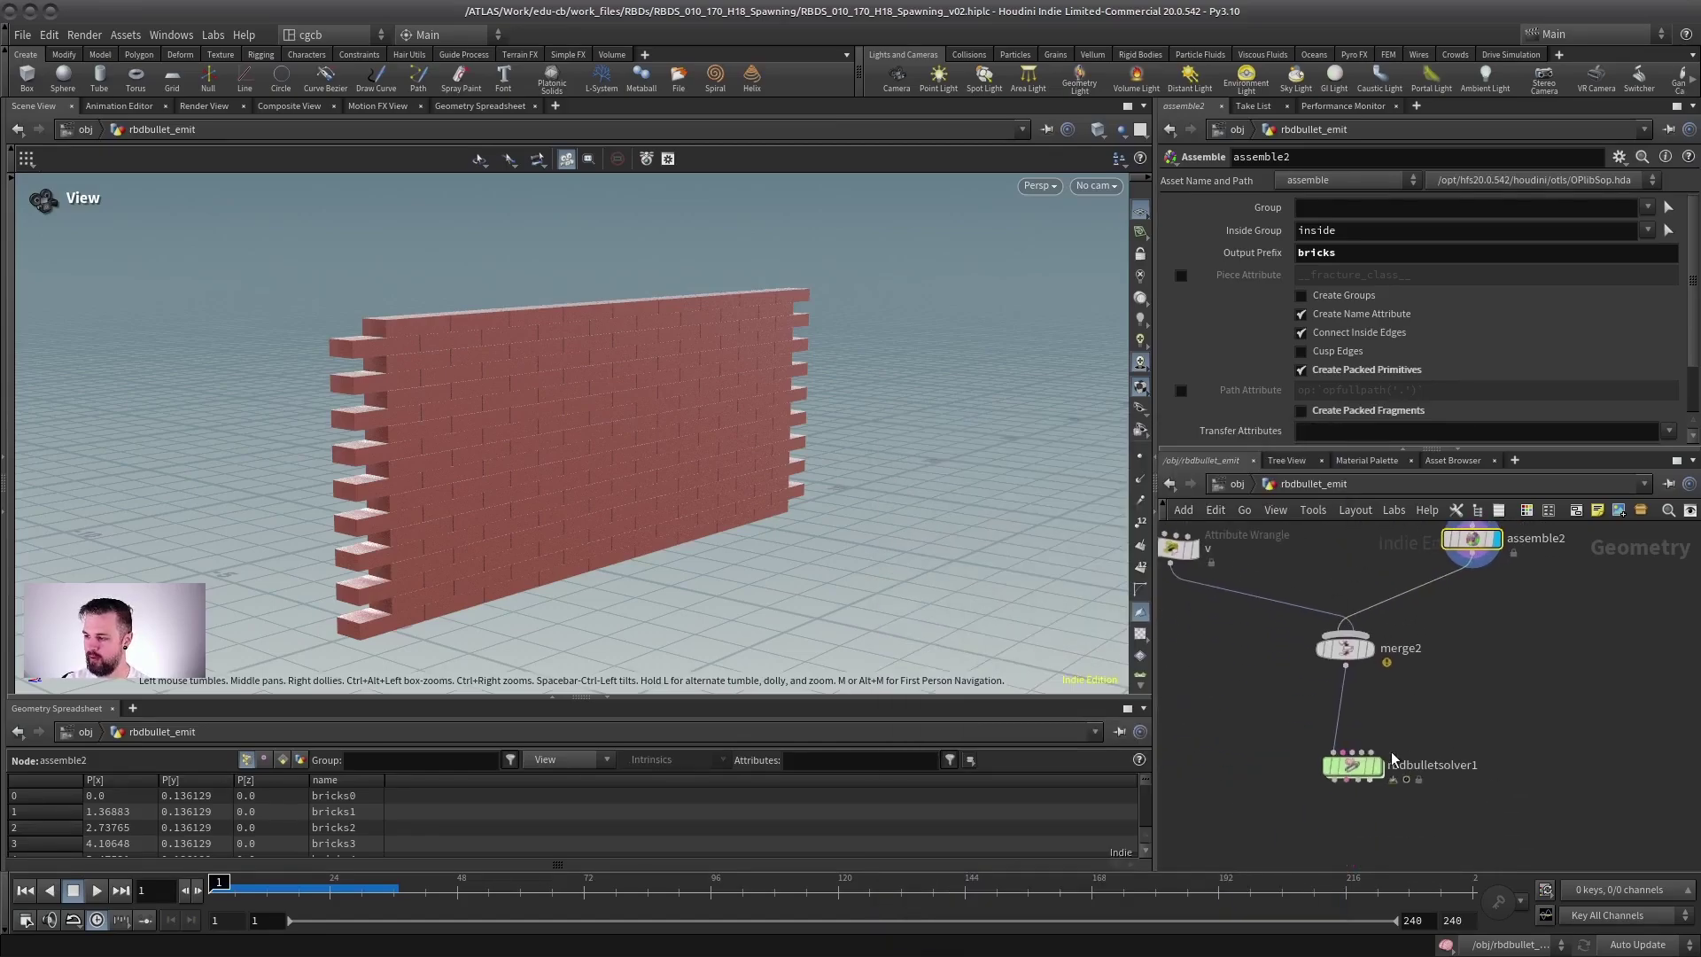
pyautogui.click(1378, 765)
pyautogui.click(1352, 776)
pyautogui.moveTo(714, 561); pyautogui.dragTo(616, 566)
pyautogui.press('Up')
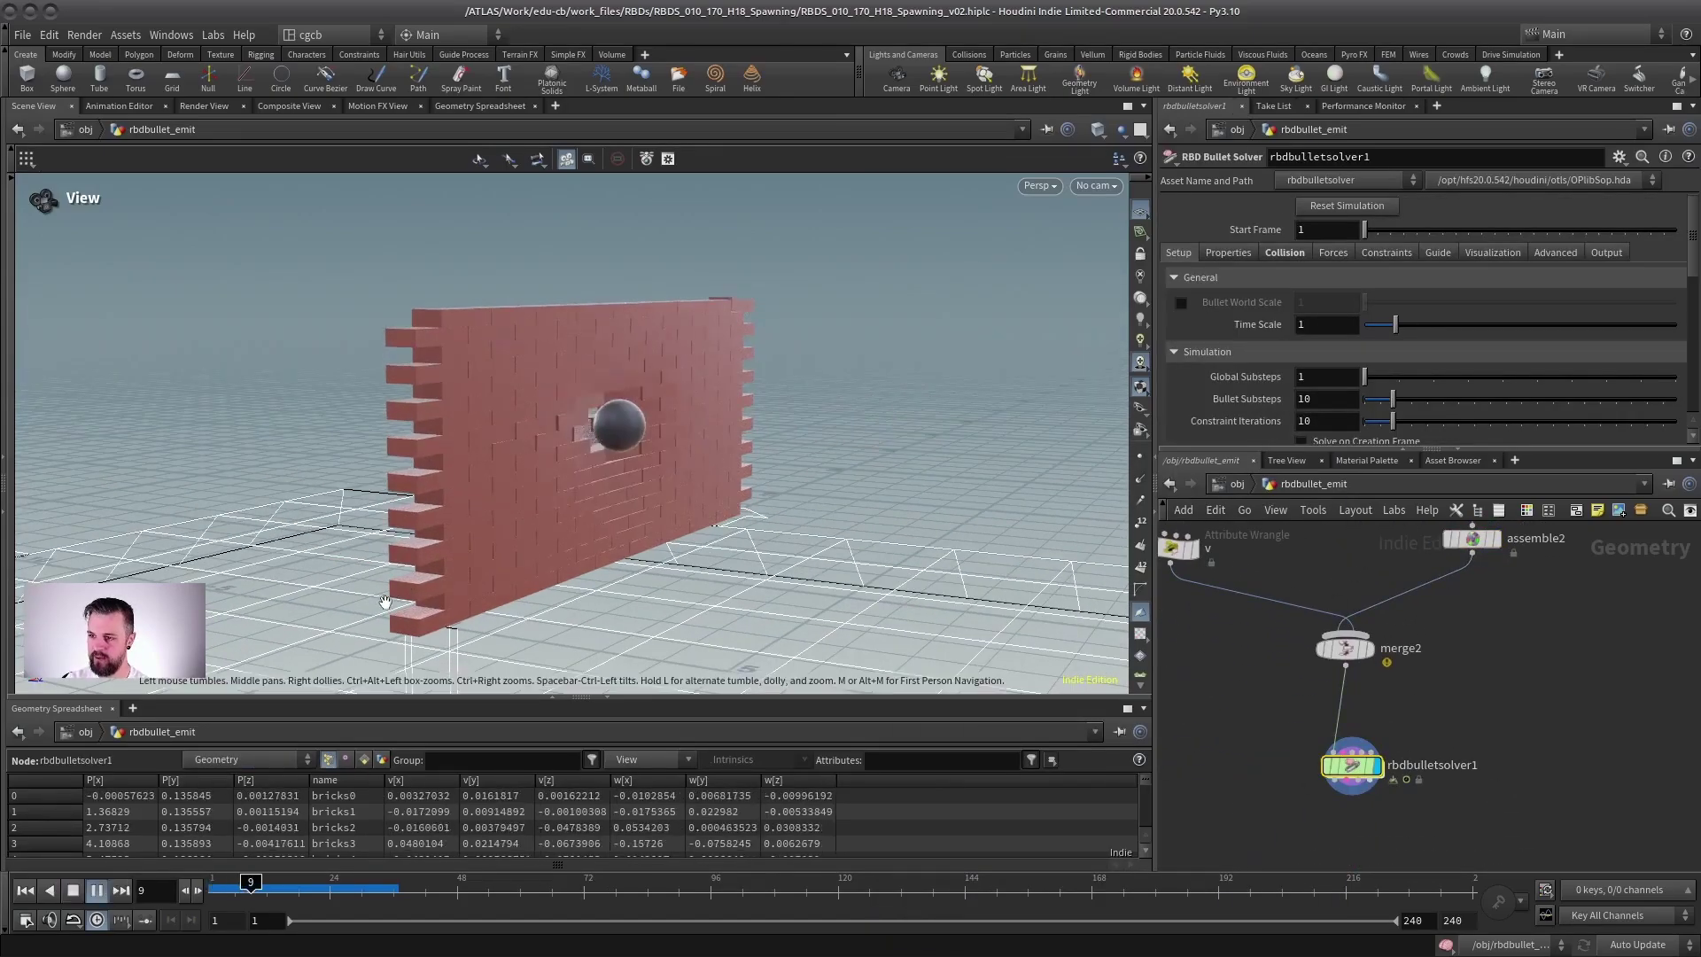
pyautogui.moveTo(617, 565); pyautogui.dragTo(497, 606, button='middle')
pyautogui.press('Up')
pyautogui.hotkey('ctrl', 'Up')
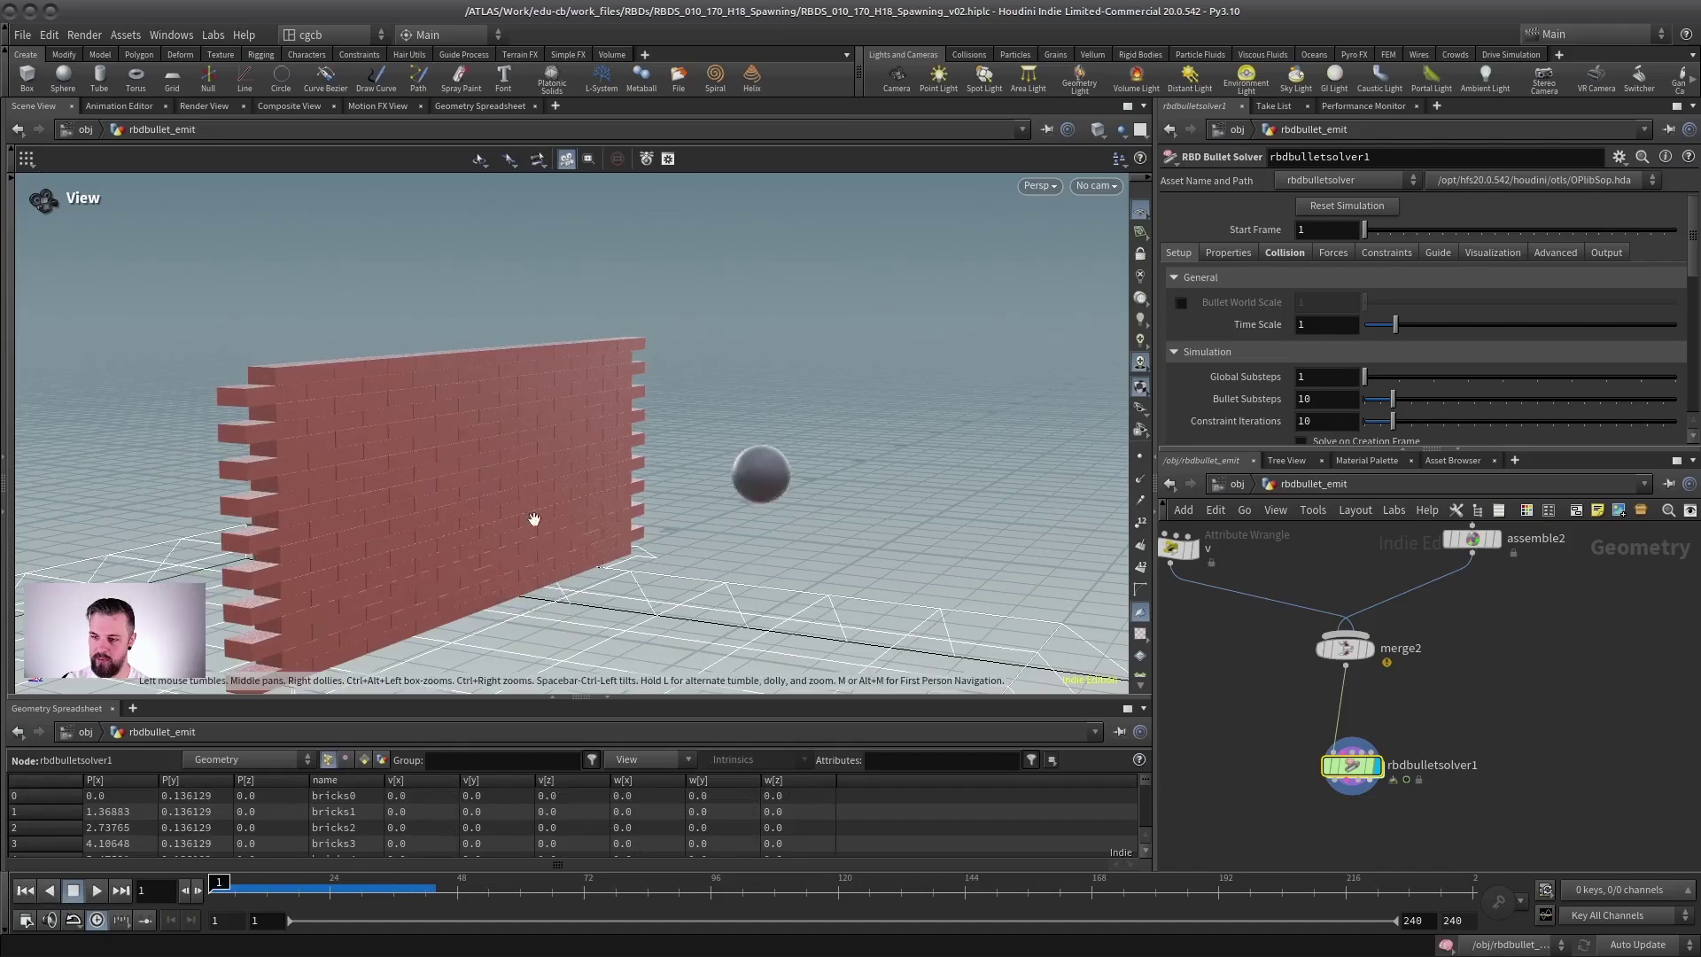
# Enable Emit RBDs in the setup of rbdbulletsolver1 and play the simulation.
pyautogui.moveTo(1272, 666)
pyautogui.mouseDown(button='middle')
pyautogui.moveTo(1394, 805)
pyautogui.moveTo(1280, 677)
pyautogui.mouseUp(button='middle')
pyautogui.moveTo(1499, 715); pyautogui.dragTo(1398, 764)
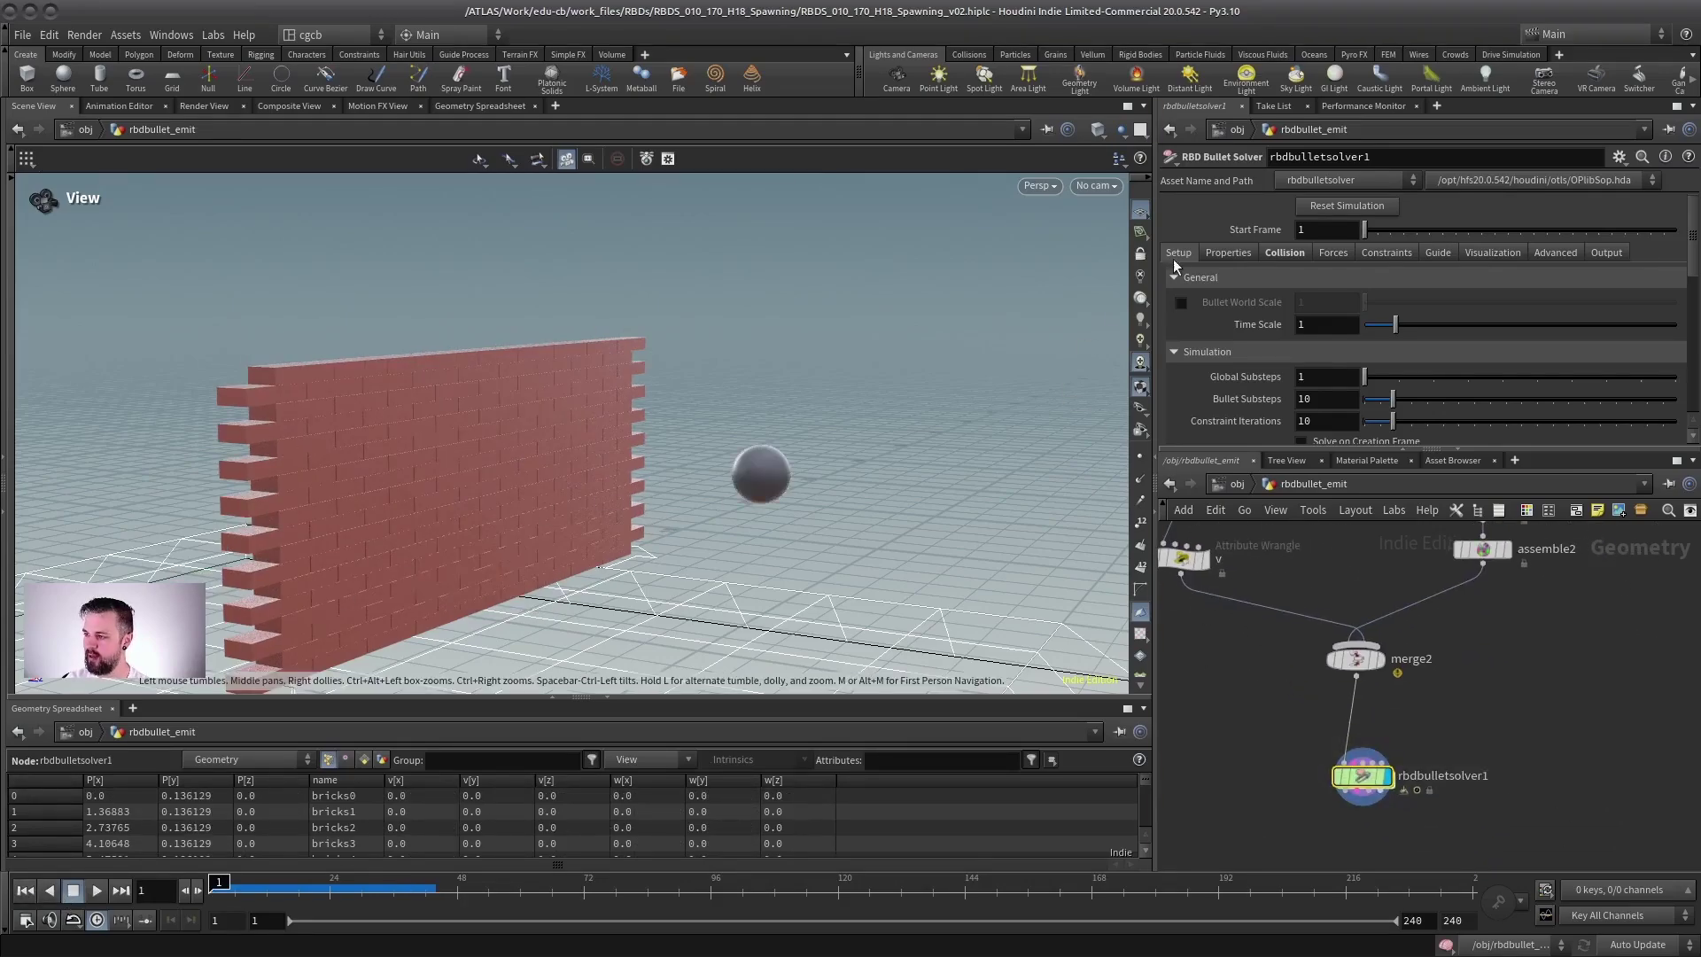
pyautogui.moveTo(1294, 450); pyautogui.dragTo(1296, 564)
pyautogui.click(1301, 459)
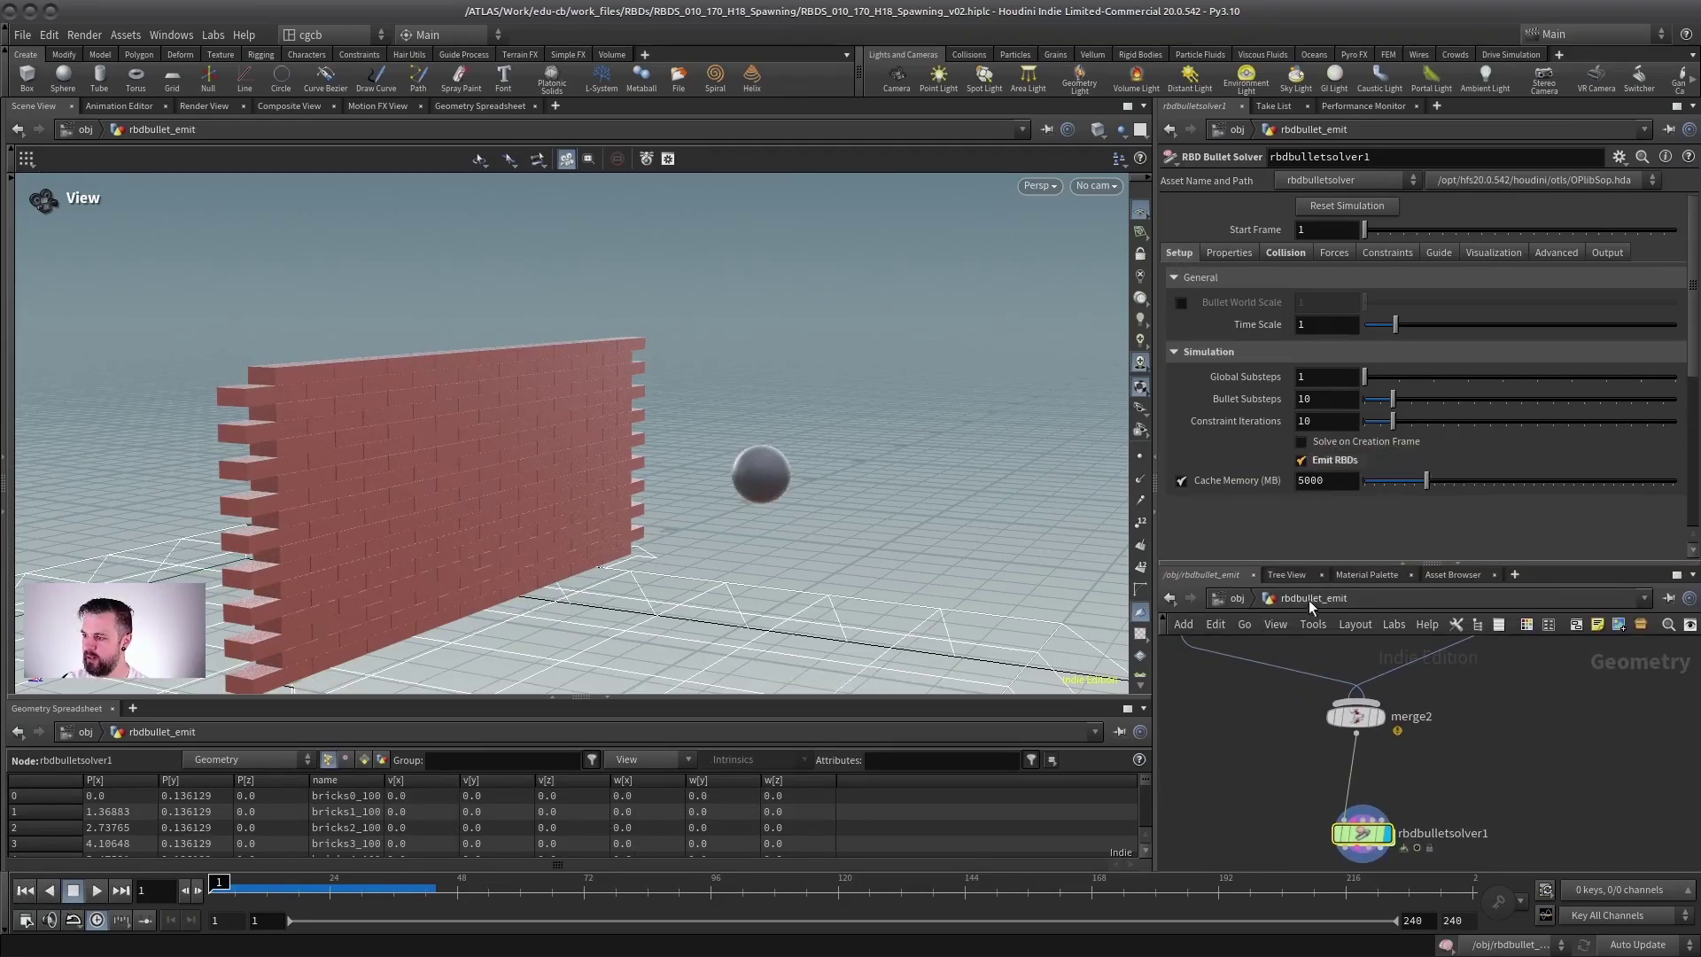
pyautogui.press('Up')
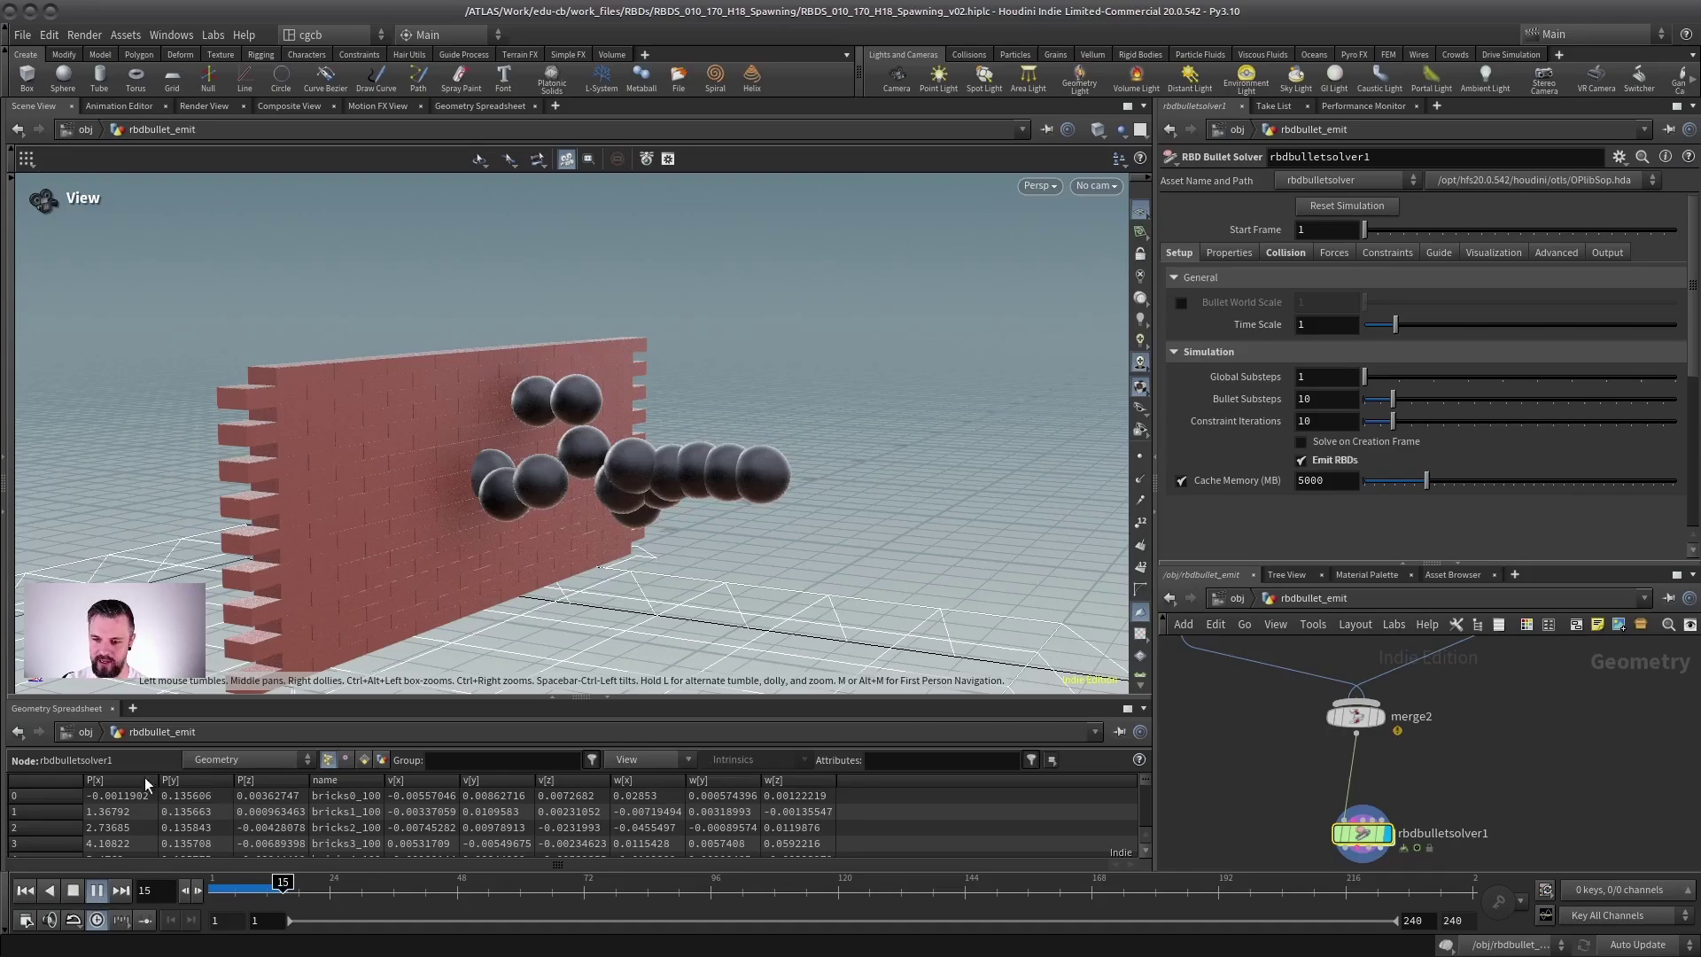
# Examine the wall up close in wireframe for overlapping emitted bricks, and return to the first frame.
pyautogui.moveTo(390, 558); pyautogui.dragTo(553, 488, button='middle')
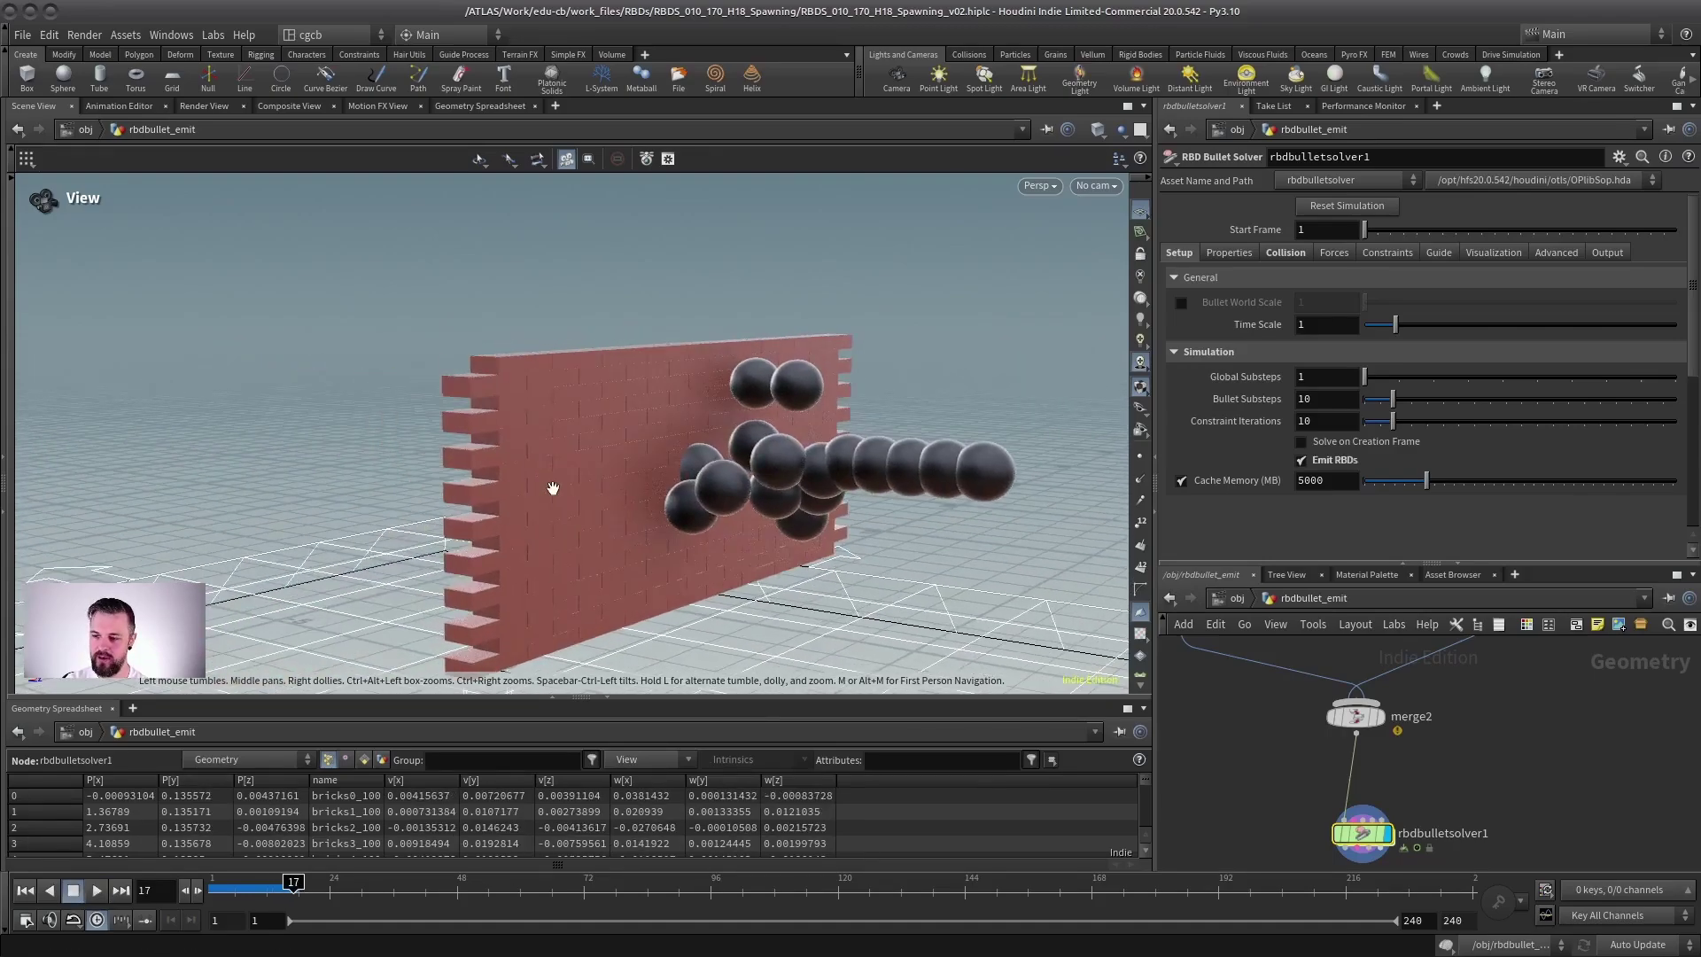
pyautogui.moveTo(762, 512); pyautogui.dragTo(834, 487)
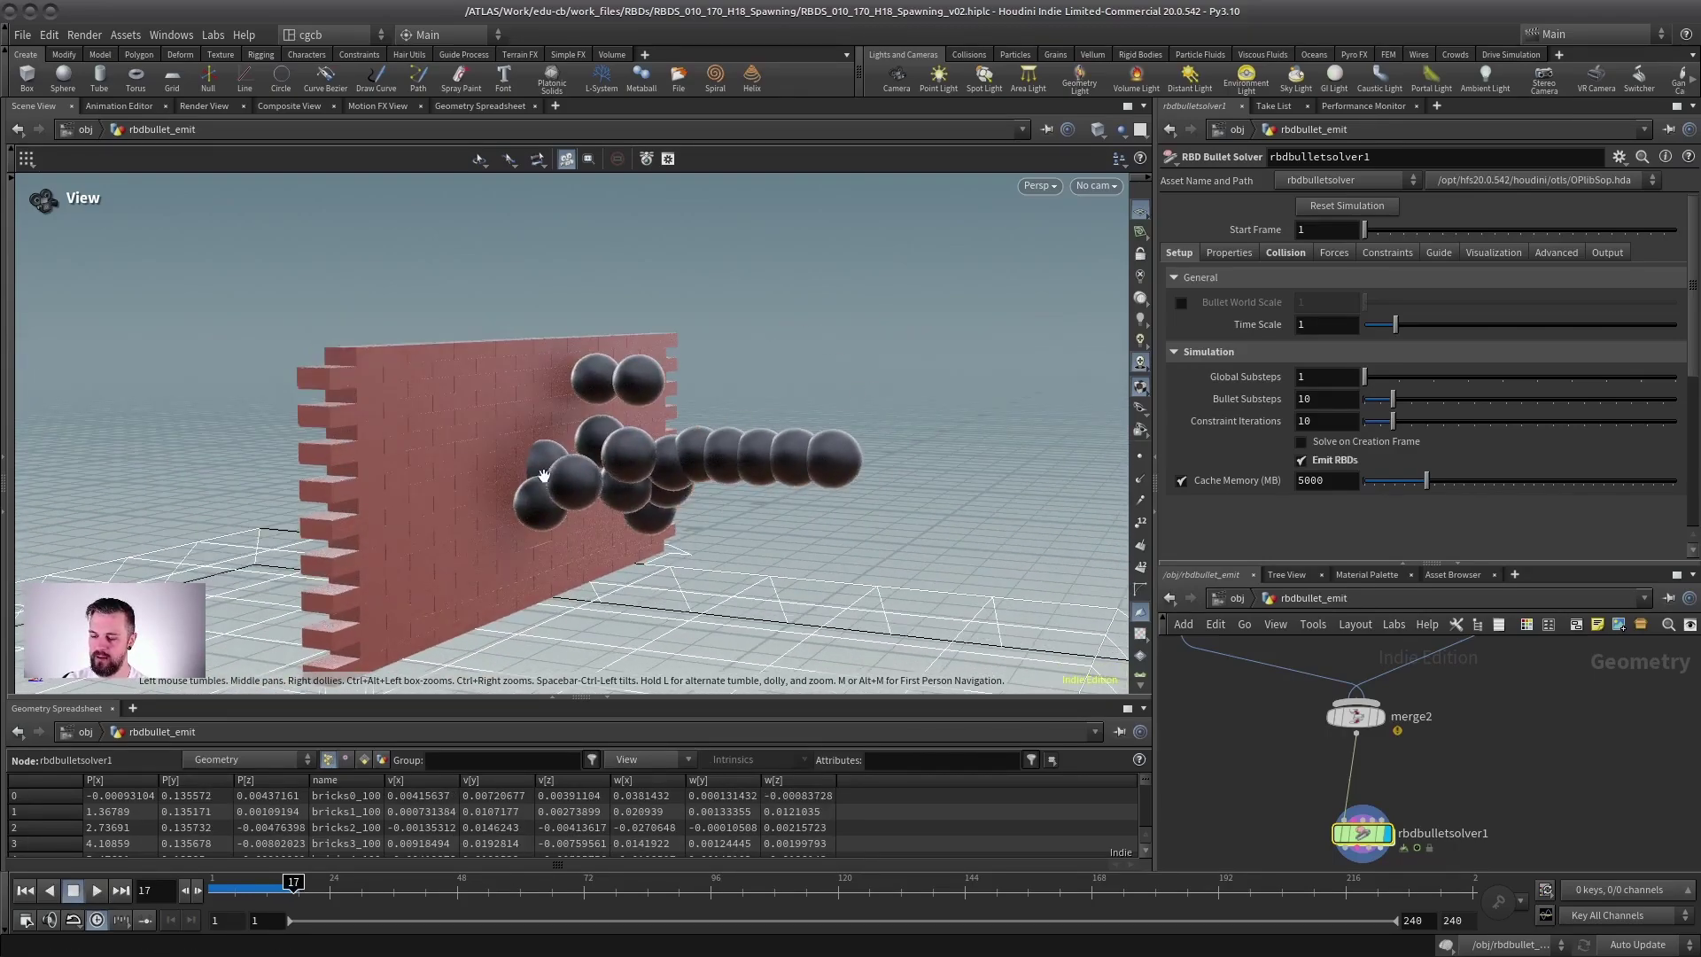
pyautogui.scroll(4, 496, 481)
pyautogui.moveTo(478, 482); pyautogui.dragTo(703, 448, button='middle')
pyautogui.scroll(3, 706, 446)
pyautogui.hotkey('shift', 'w')
pyautogui.moveTo(710, 444); pyautogui.dragTo(536, 465)
pyautogui.moveTo(373, 446)
pyautogui.mouseDown()
pyautogui.moveTo(392, 413)
pyautogui.moveTo(327, 455)
pyautogui.mouseUp()
pyautogui.scroll(3, 327, 455)
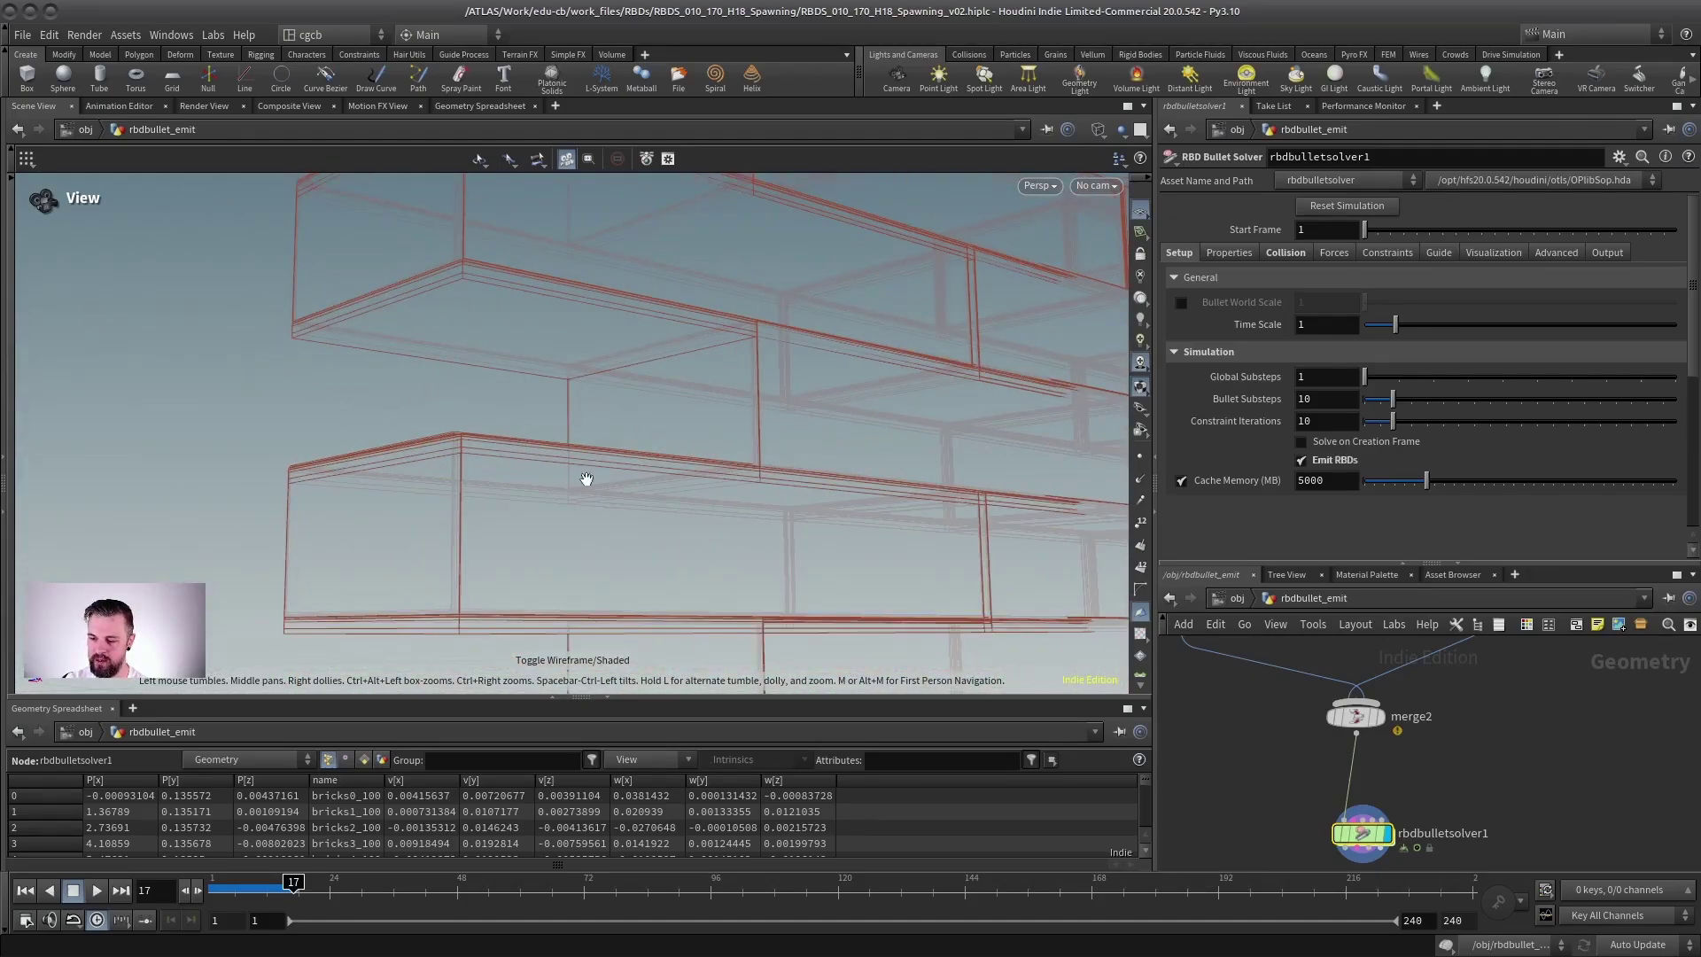
pyautogui.scroll(-5, 722, 484)
pyautogui.moveTo(729, 486); pyautogui.dragTo(337, 571)
pyautogui.click(26, 891)
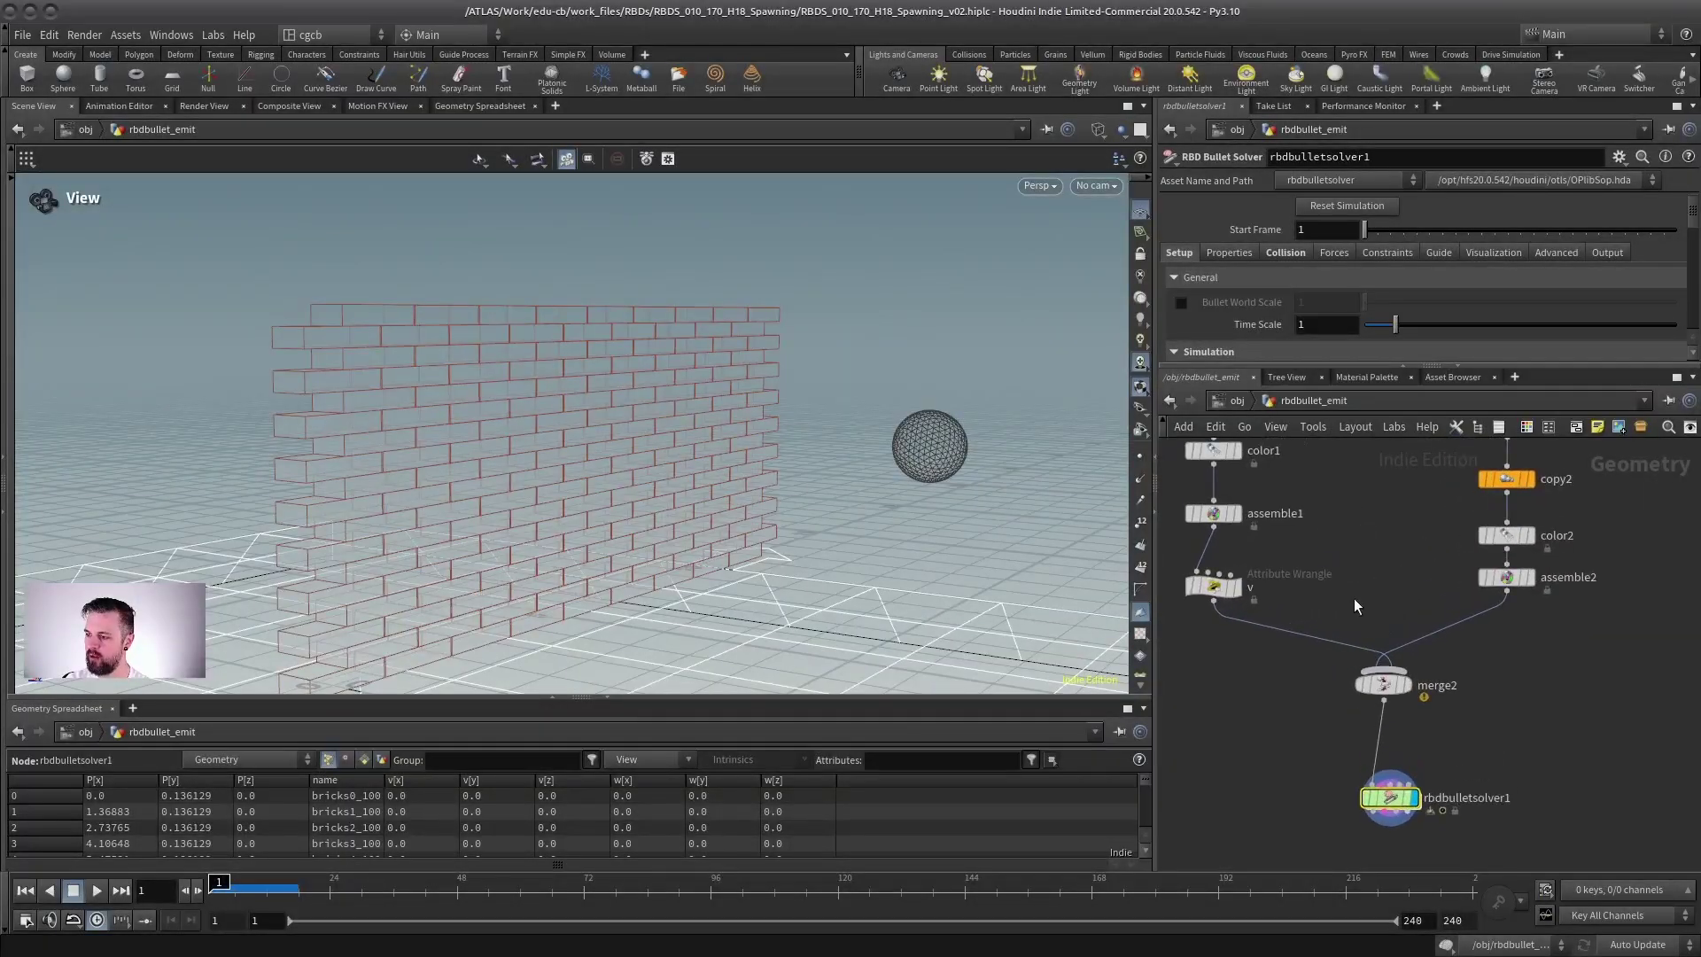
# Insert a Point Wrangle between the ball's v wrangle and merge2.
pyautogui.scroll(-2, 1346, 584)
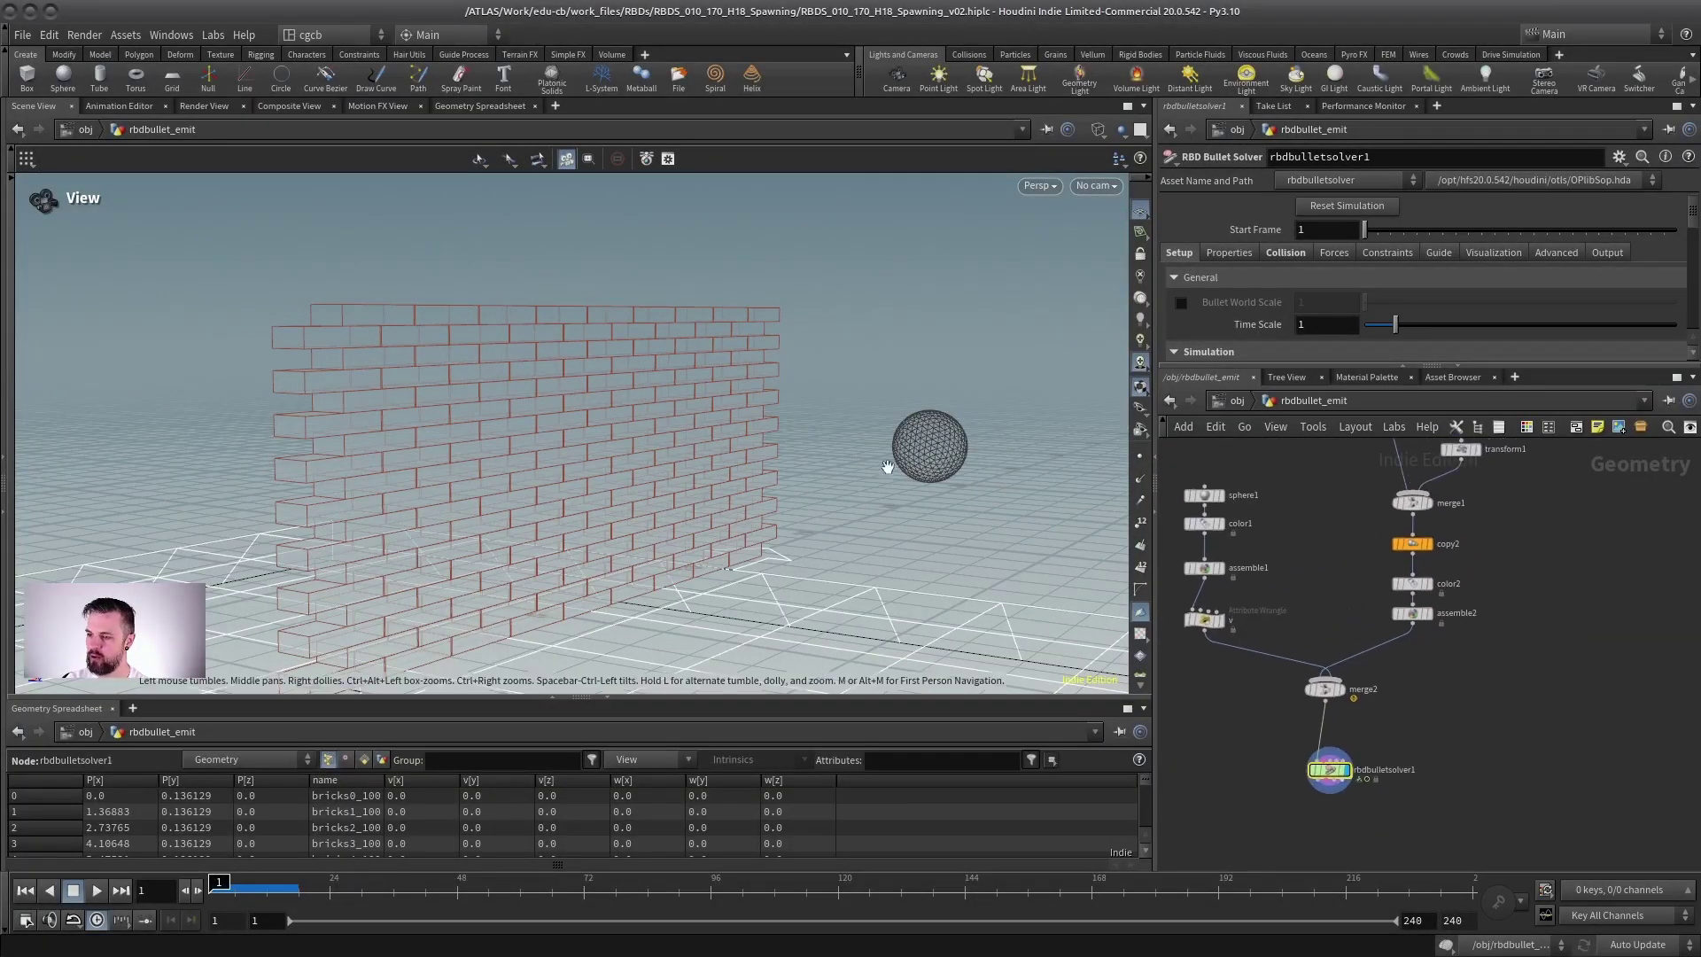
pyautogui.moveTo(1319, 581); pyautogui.dragTo(1389, 538, button='middle')
pyautogui.press('Tab')
pyautogui.write('pw')
pyautogui.press('Return')
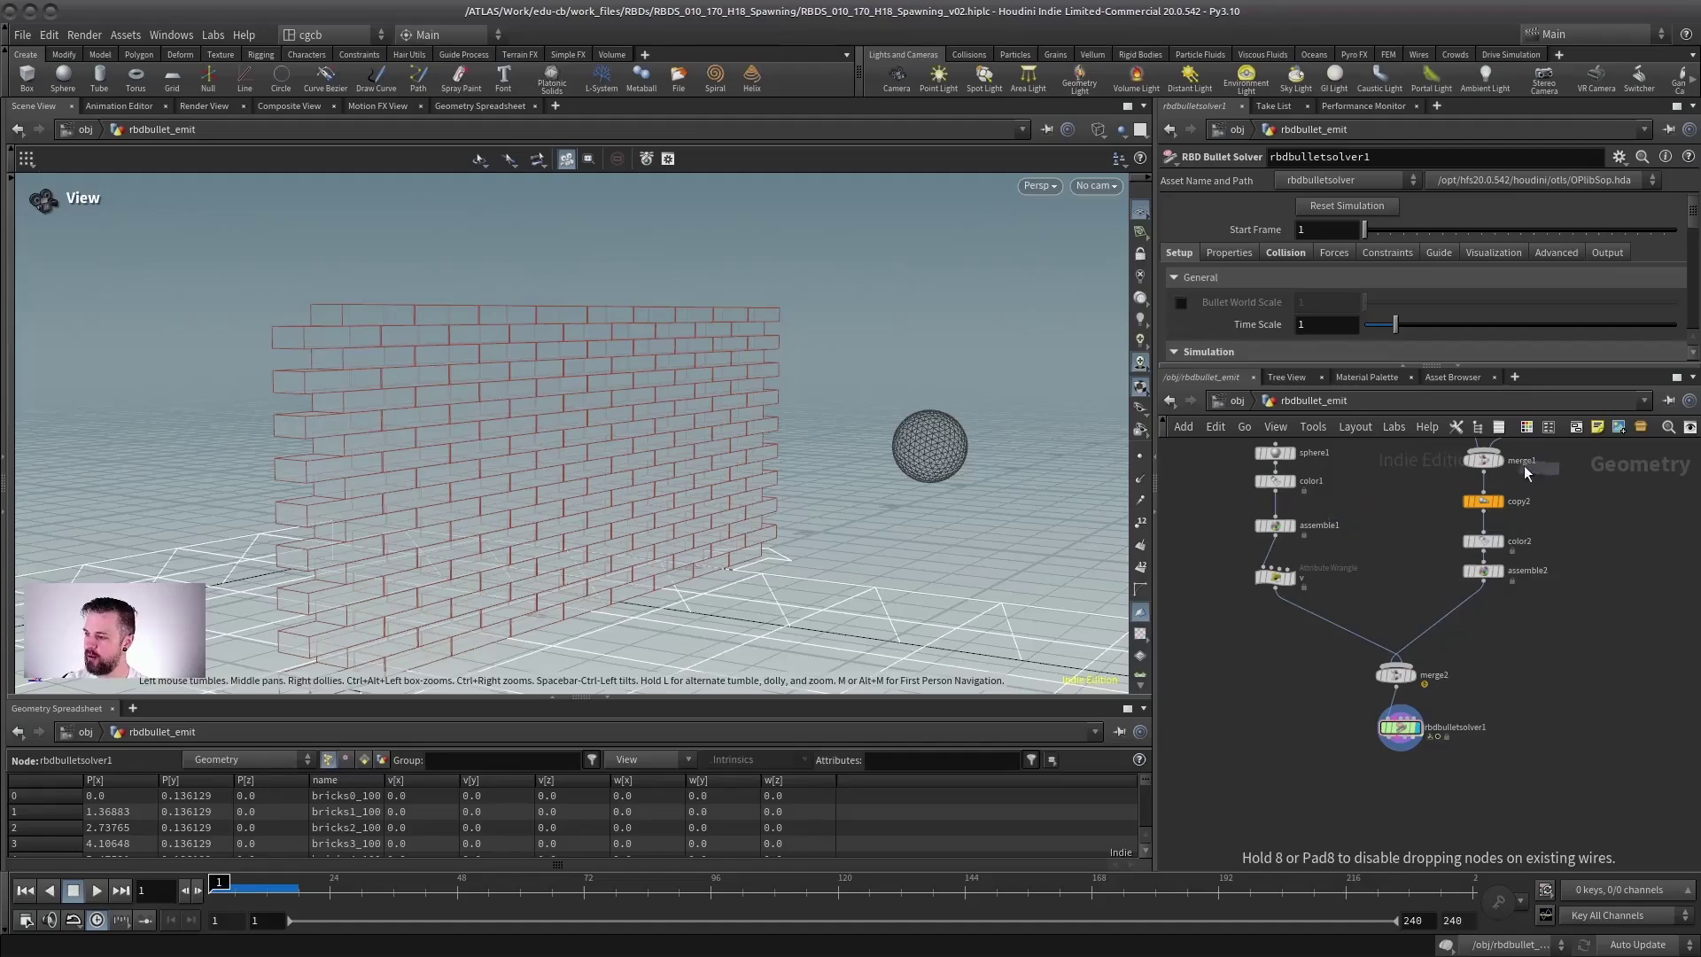
pyautogui.click(1357, 595)
# Enter i@rbdbullet_emit=1; in the new ball wrangle and rename the node rbdbullet_emit.
pyautogui.scroll(3, 1368, 554)
pyautogui.write('i@')
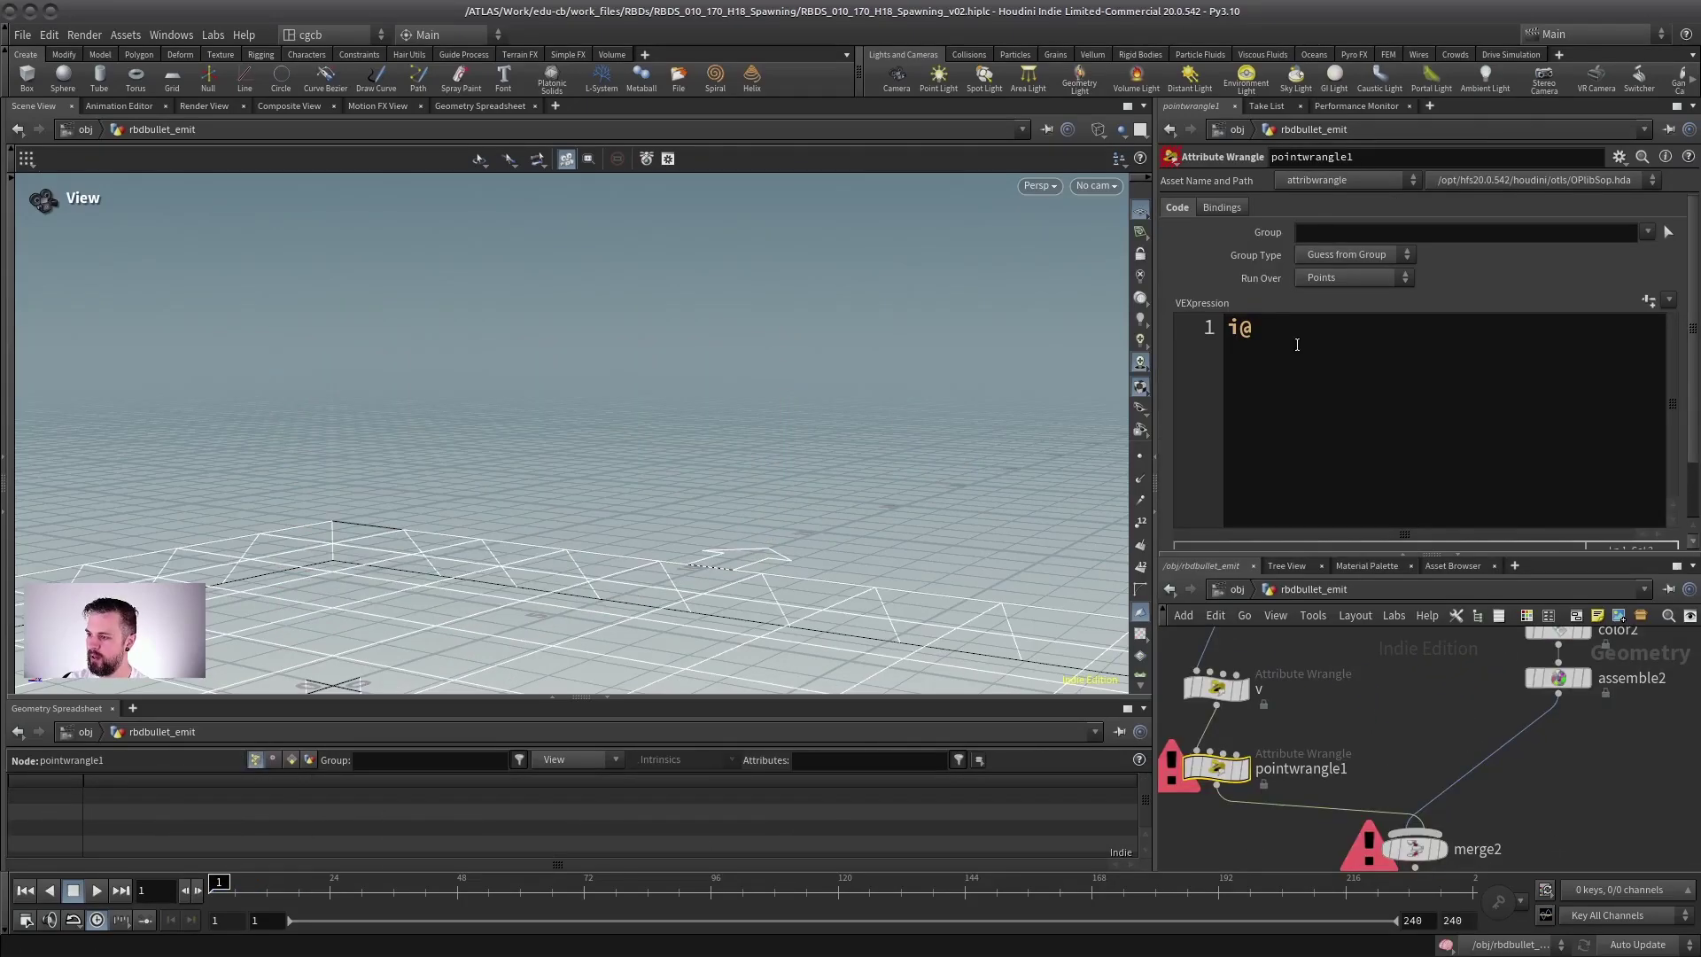
pyautogui.click(1346, 432)
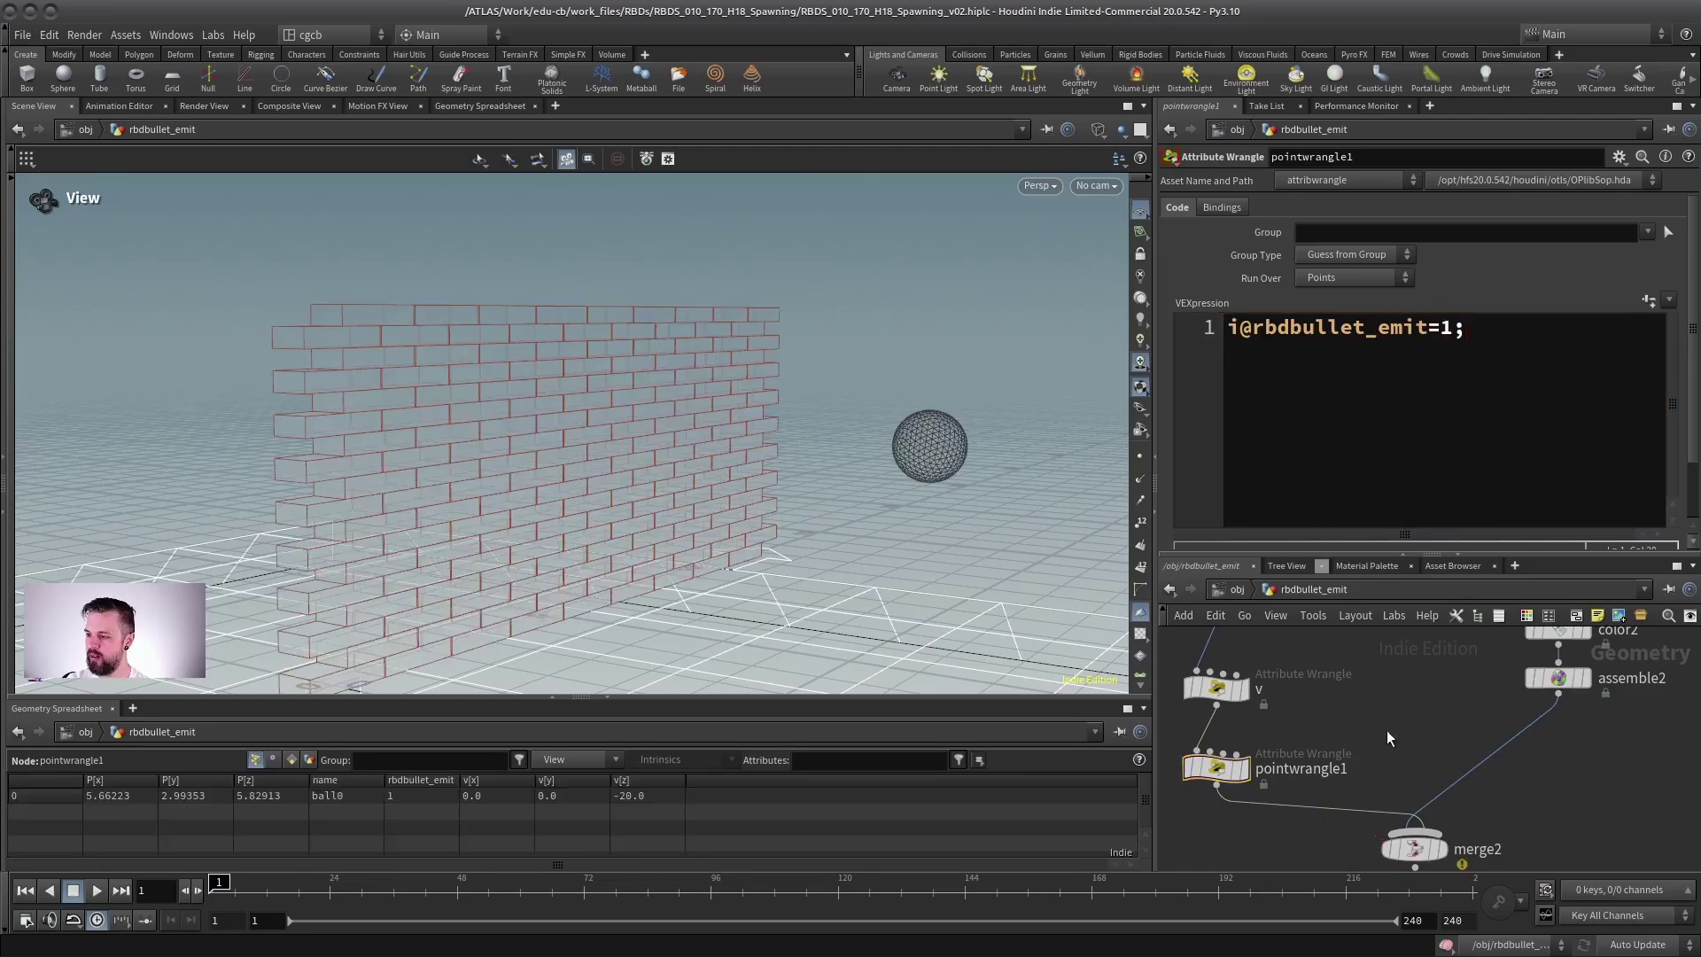
pyautogui.doubleClick(1289, 769)
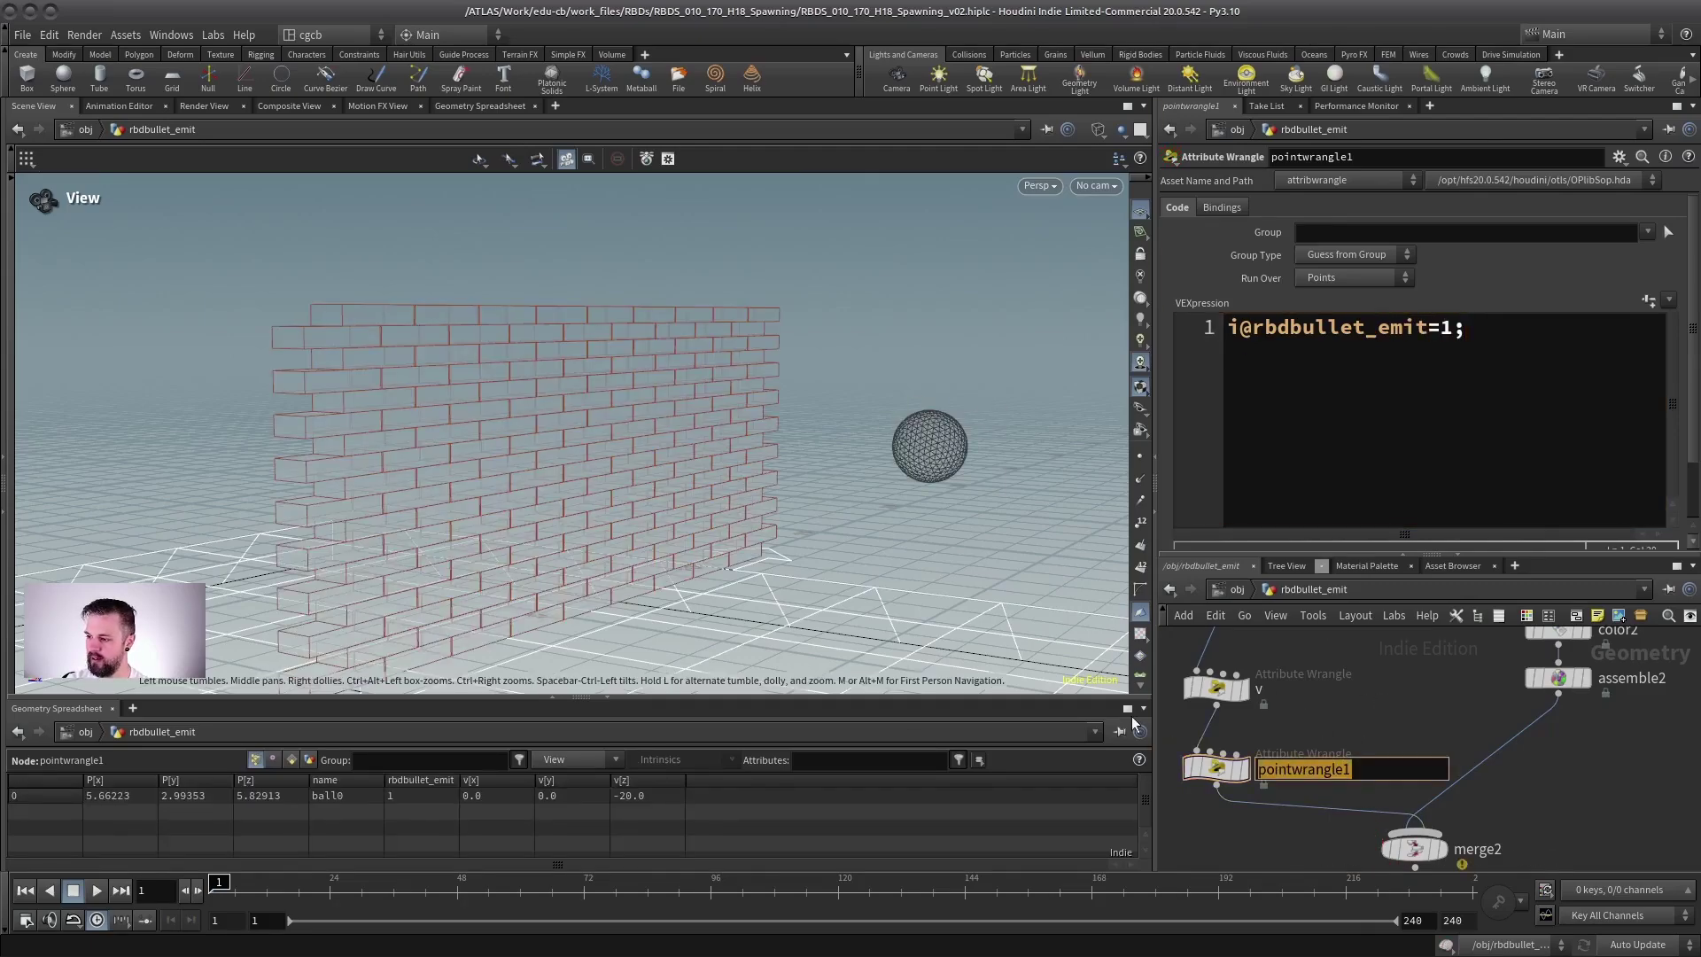
pyautogui.write('rbdbullet_emit')
pyautogui.press('Return')
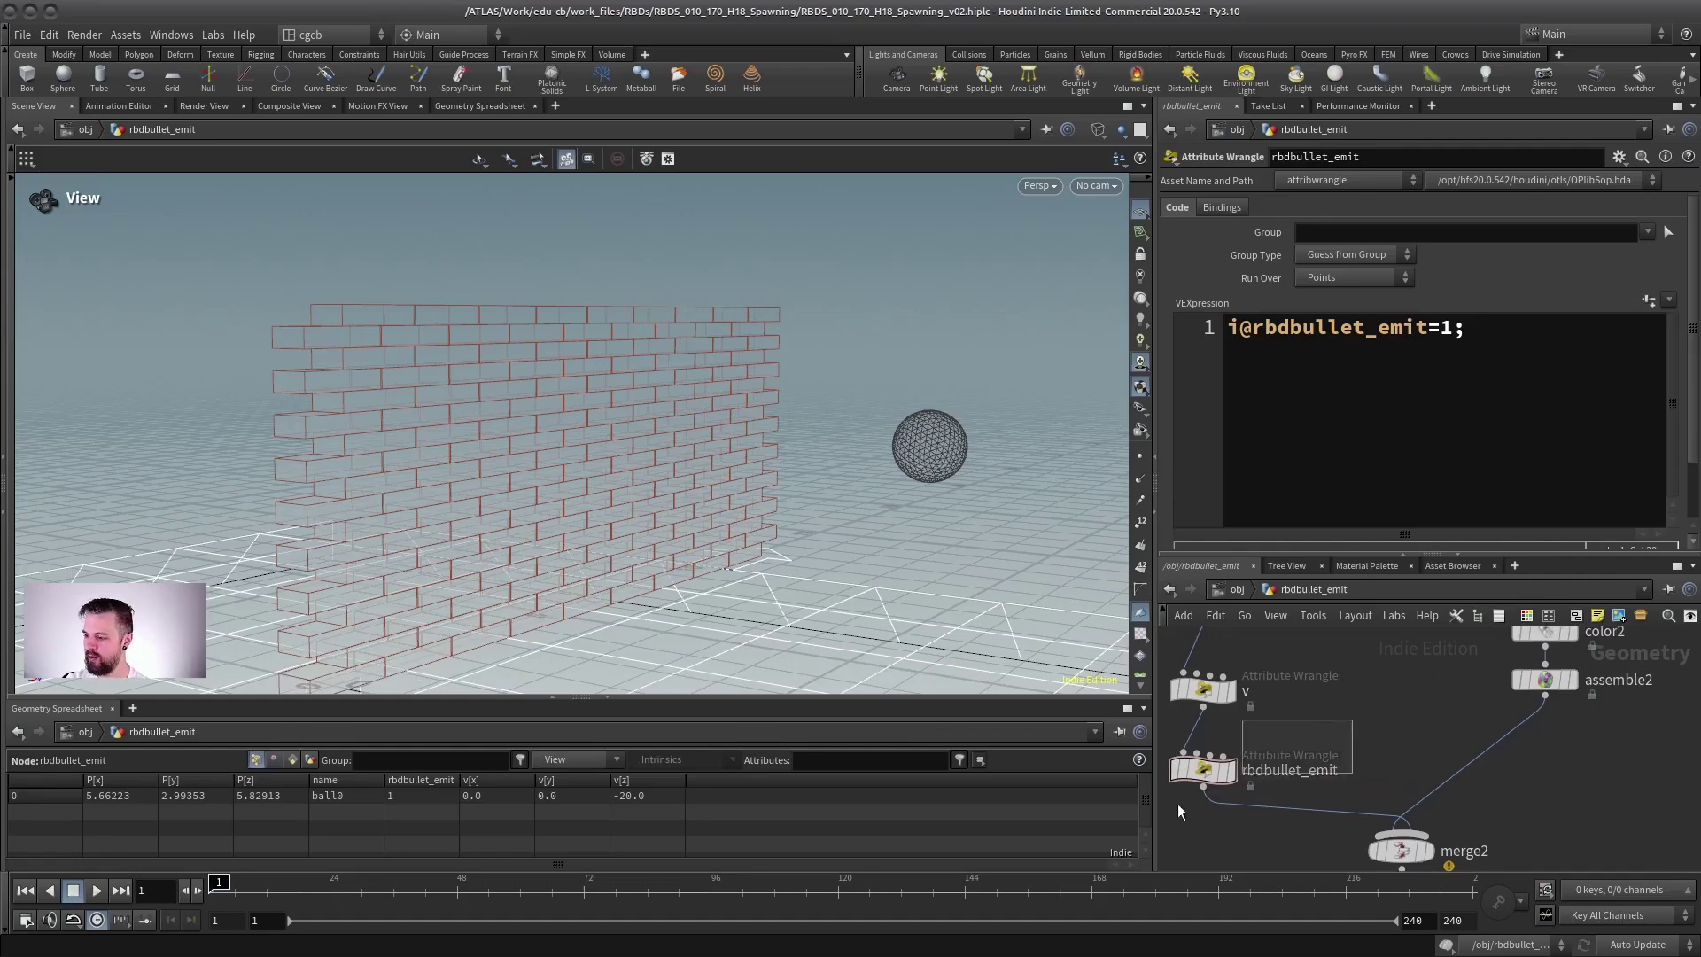
# Duplicate the rbdbullet_emit wrangle between assemble2 and merge2, and set its rbdbullet_emit value to 0 for the bricks.
pyautogui.keyDown('alt'); pyautogui.moveTo(1203, 767); pyautogui.dragTo(1545, 774); pyautogui.keyUp('alt')
pyautogui.moveTo(1584, 720); pyautogui.dragTo(1480, 728, button='middle')
pyautogui.click(1455, 777)
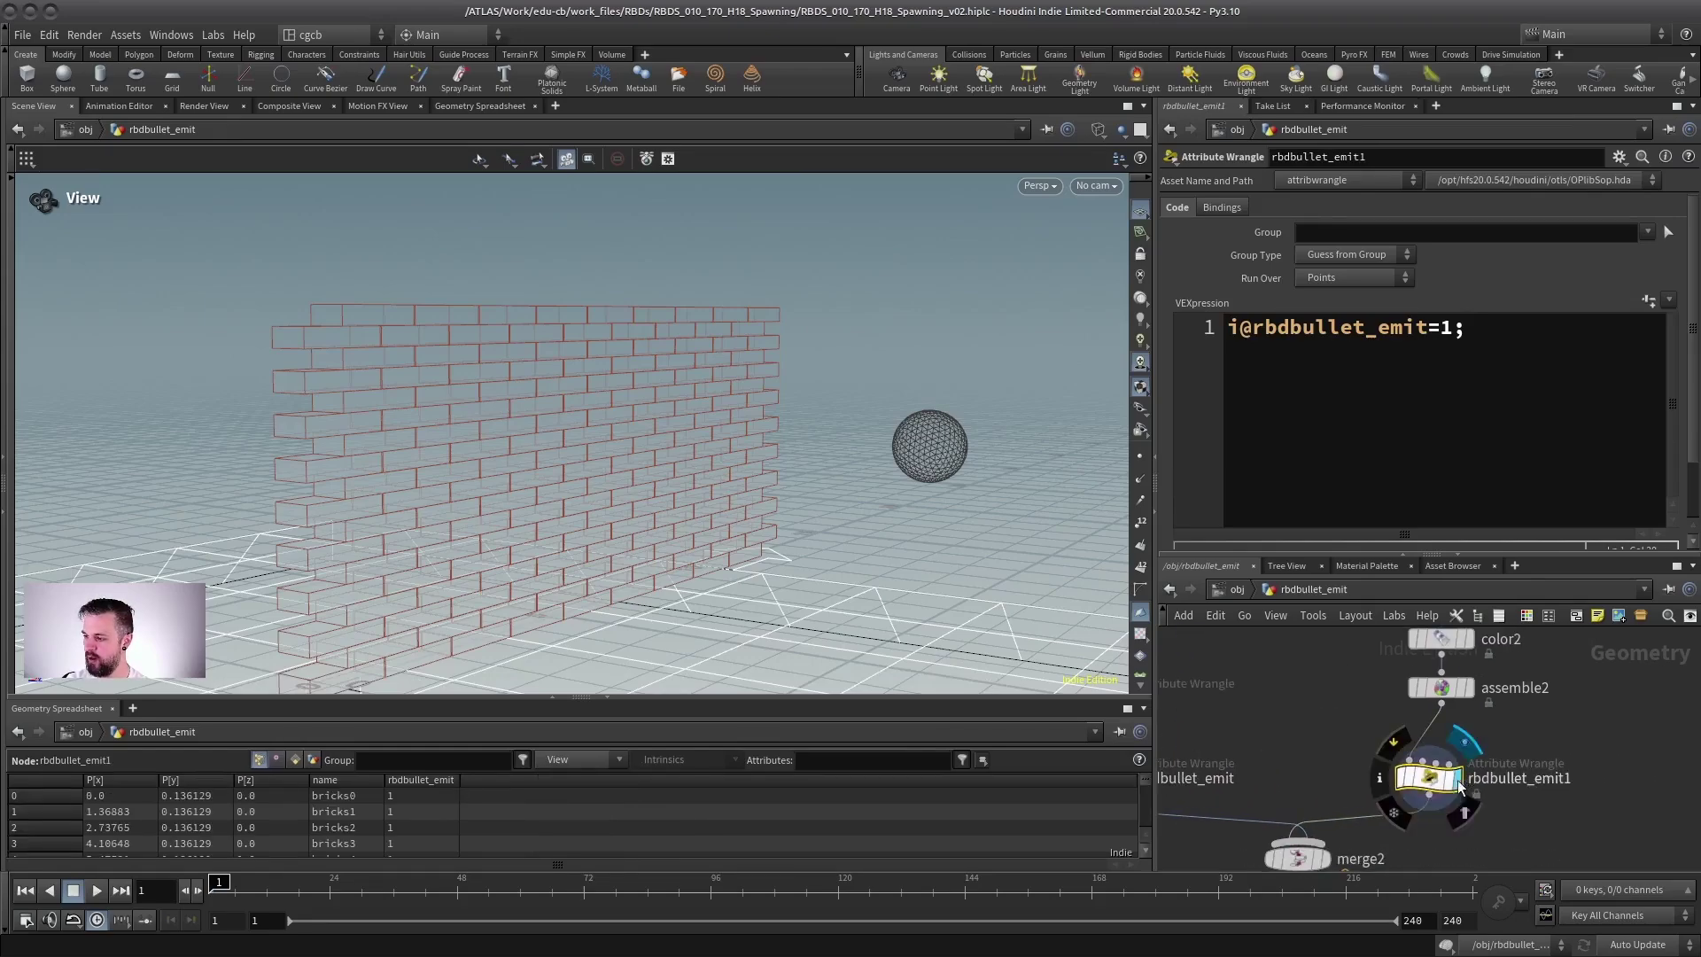
pyautogui.click(1413, 366)
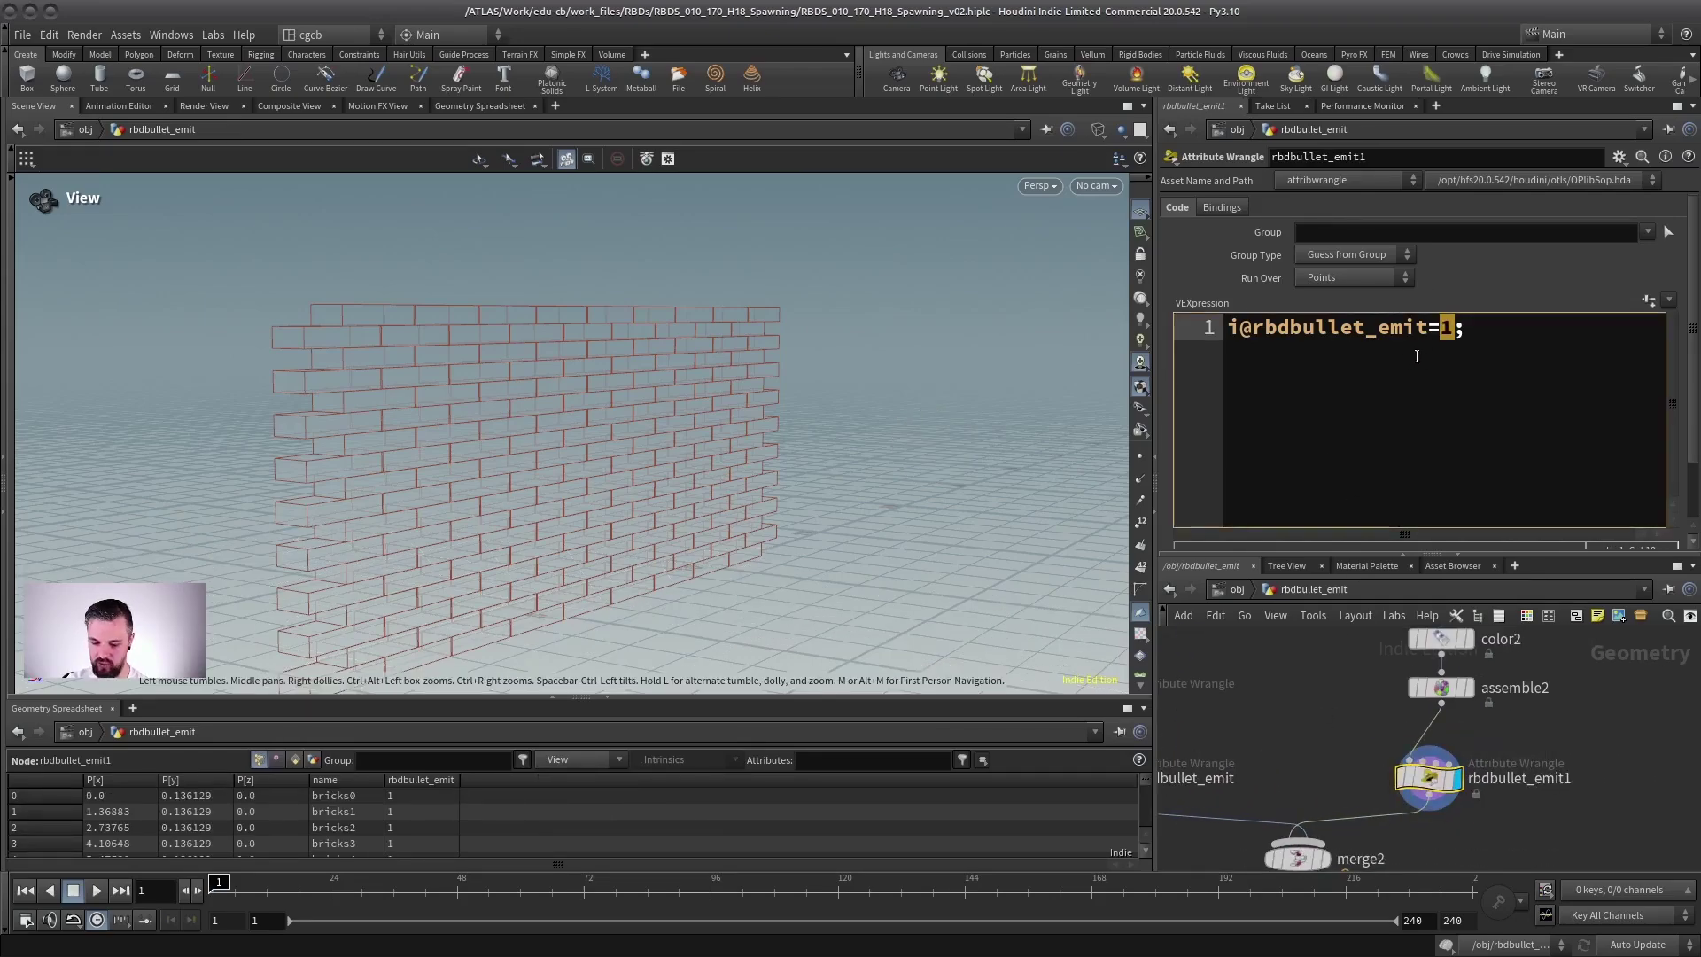
pyautogui.write('0')
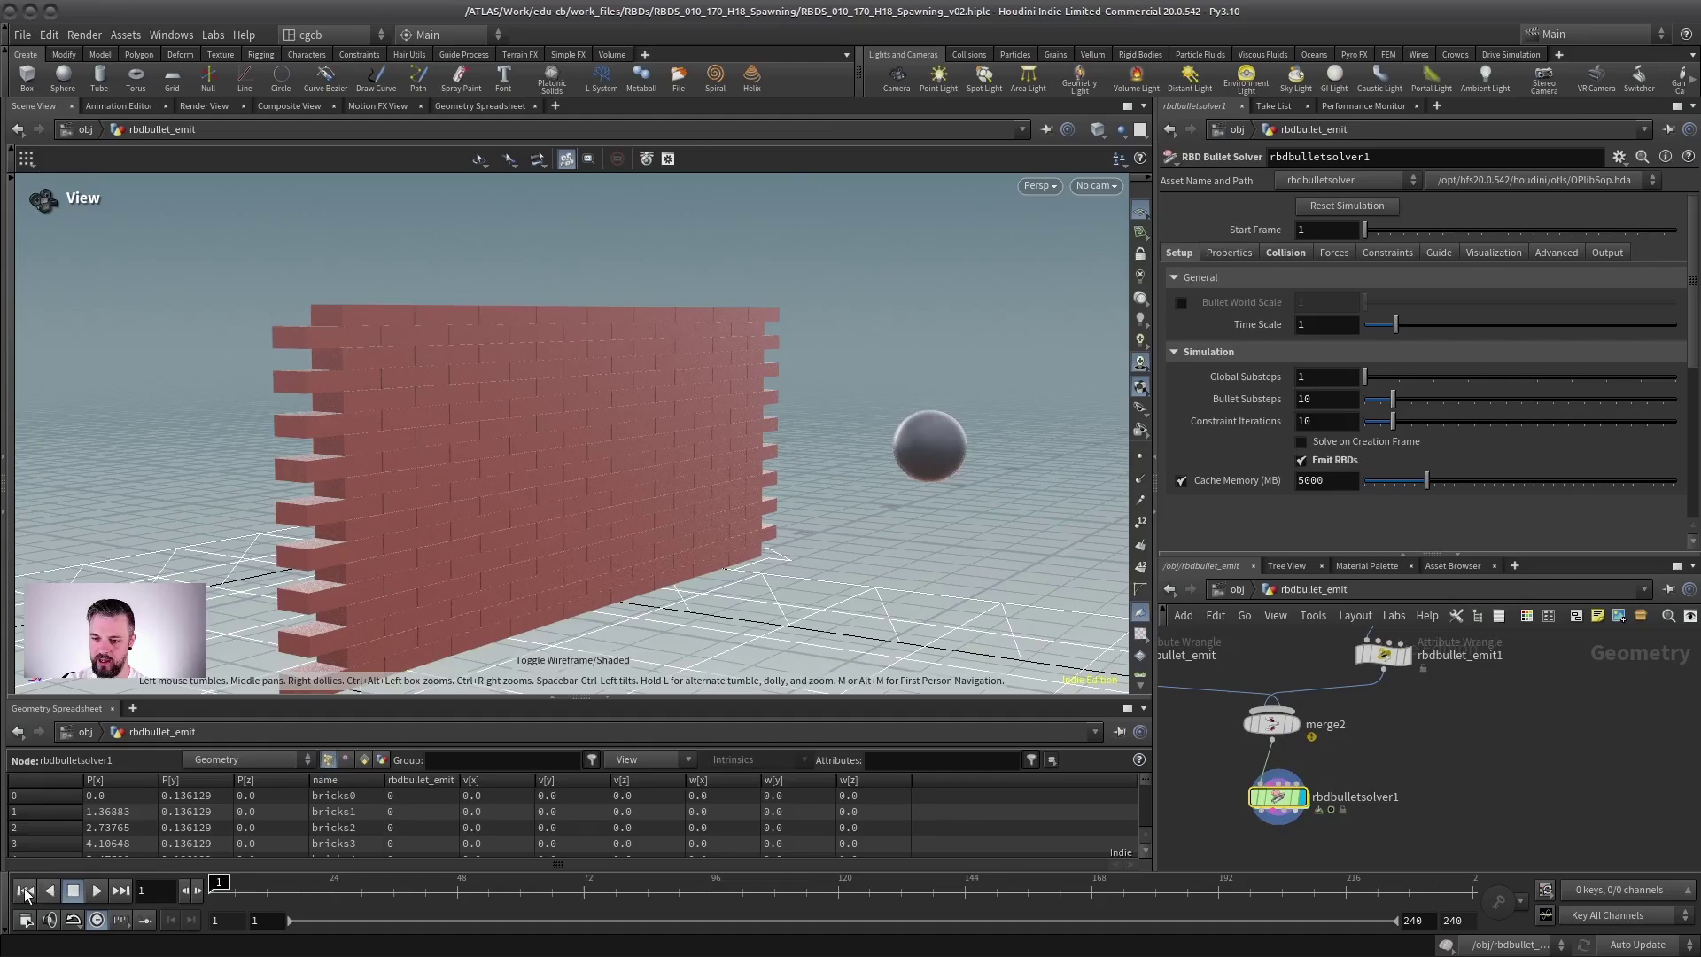
# Play the simulation of balls emitted against the brick wall and return to the first frame.
pyautogui.click(96, 891)
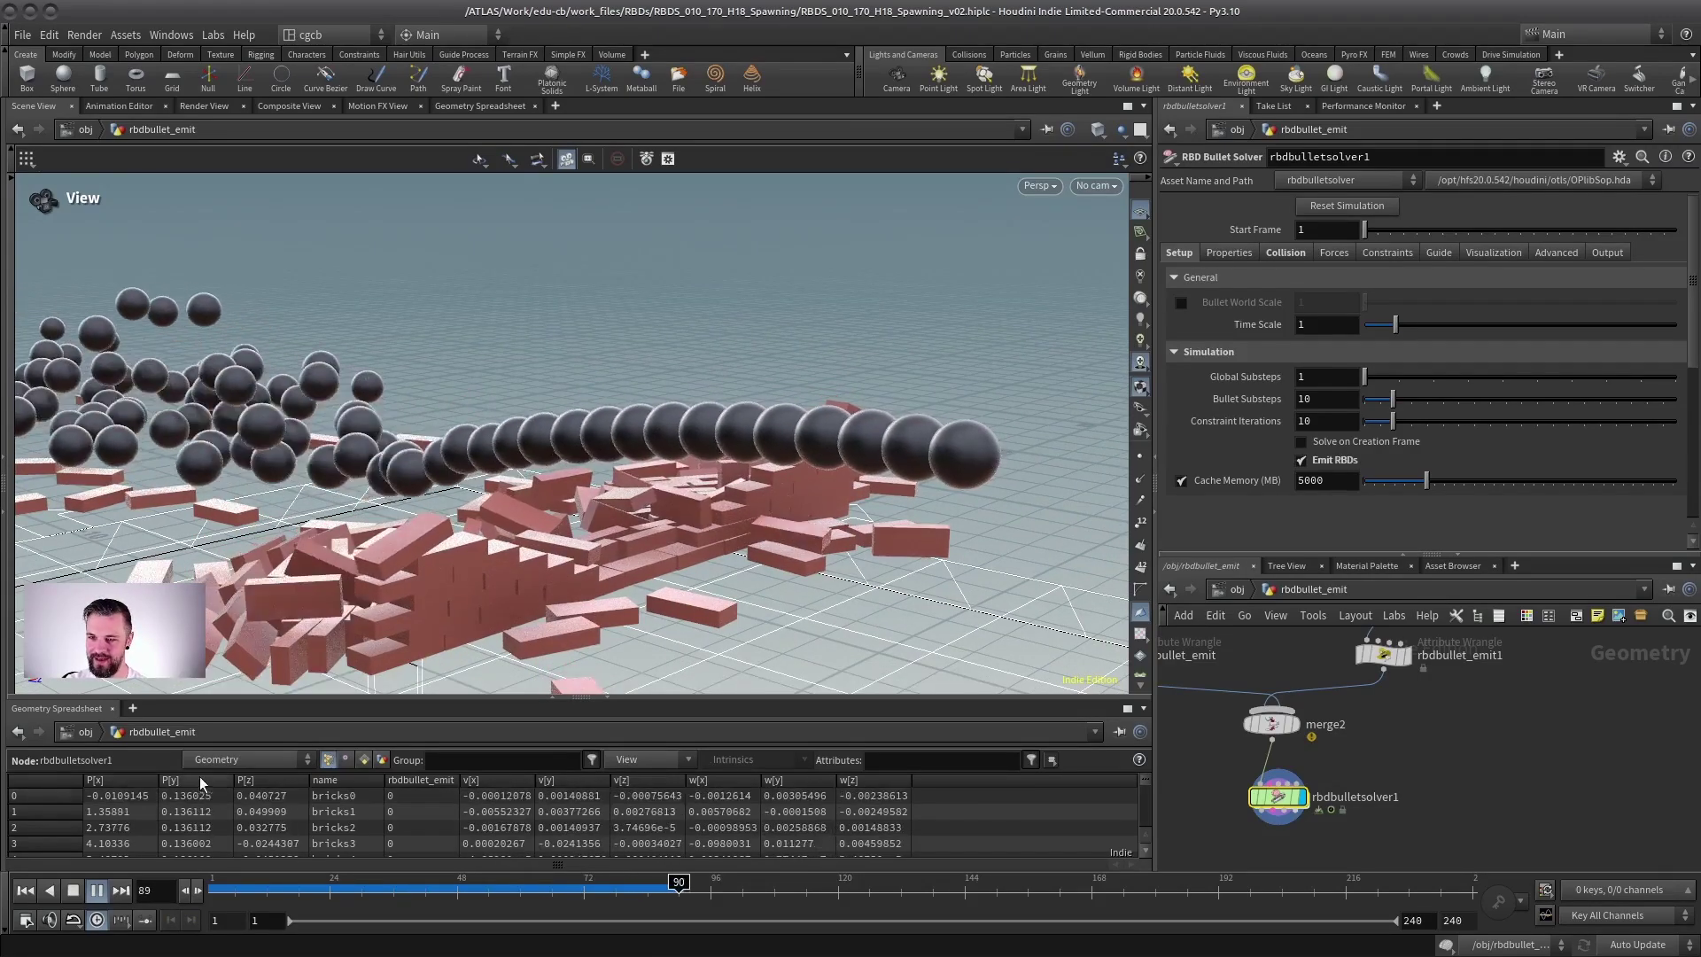
pyautogui.click(26, 891)
pyautogui.moveTo(592, 515); pyautogui.dragTo(886, 515)
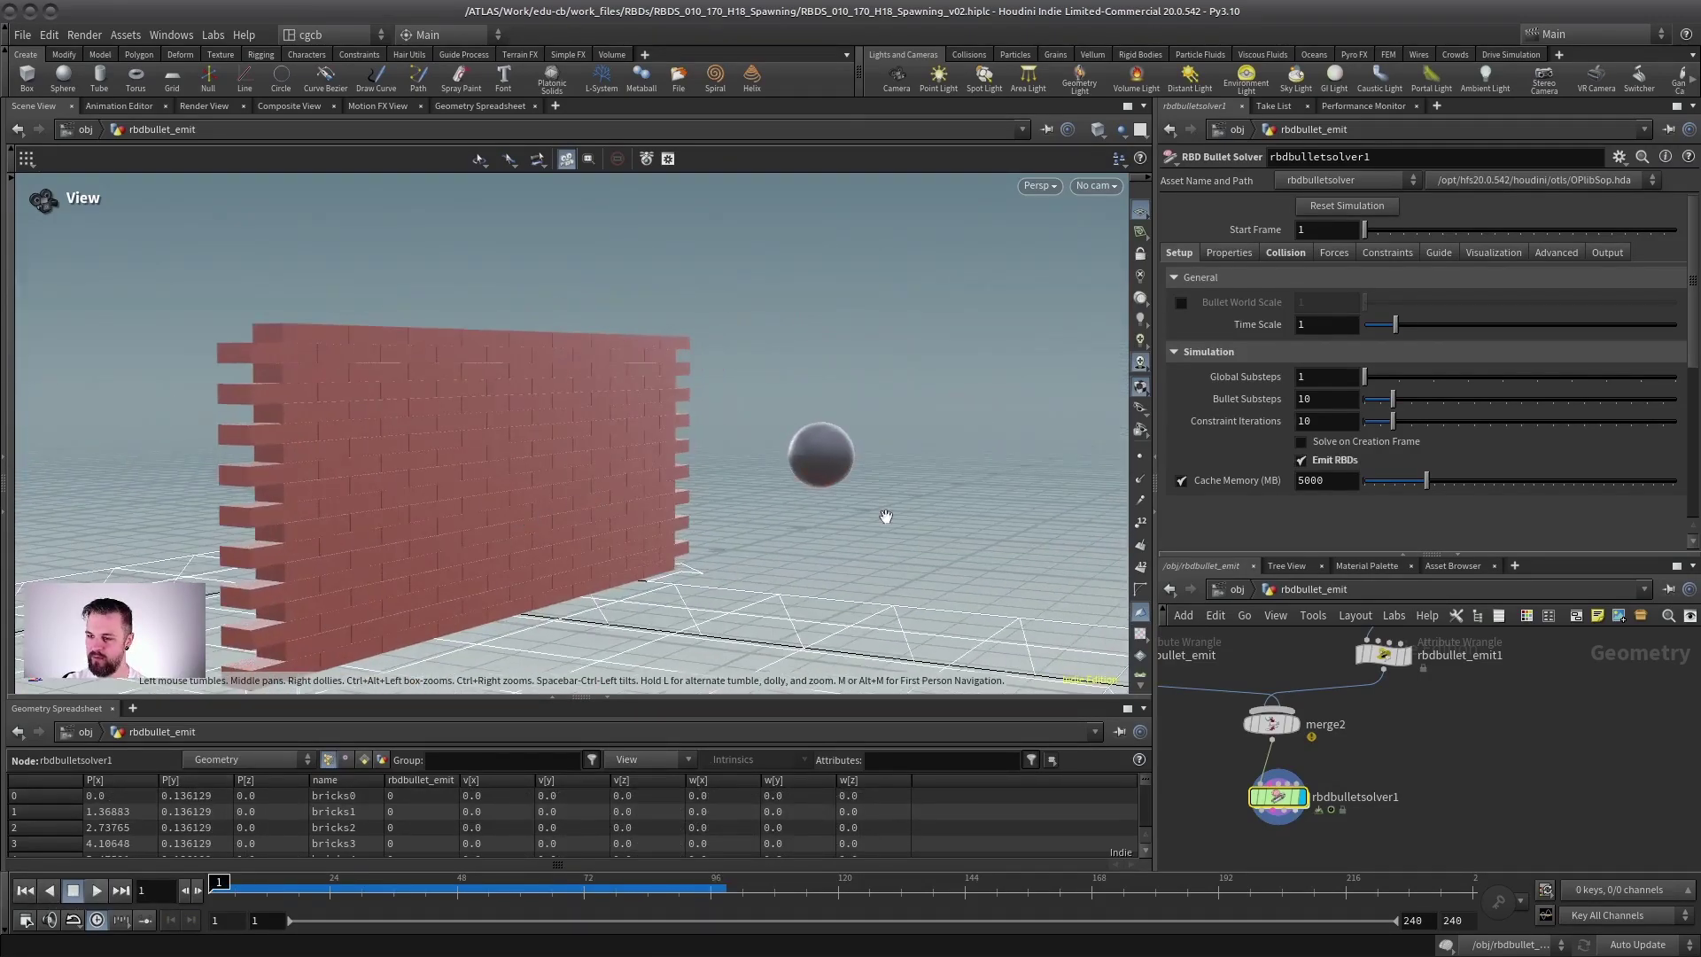
# Move merge2 and rbdbulletsolver1 further down the network to leave space below the two rbdbullet_emit wrangles.
pyautogui.moveTo(1264, 555); pyautogui.dragTo(1264, 374)
pyautogui.scroll(-4, 1360, 574)
pyautogui.moveTo(1371, 591); pyautogui.dragTo(1437, 615, button='middle')
pyautogui.moveTo(1497, 624); pyautogui.dragTo(1389, 687)
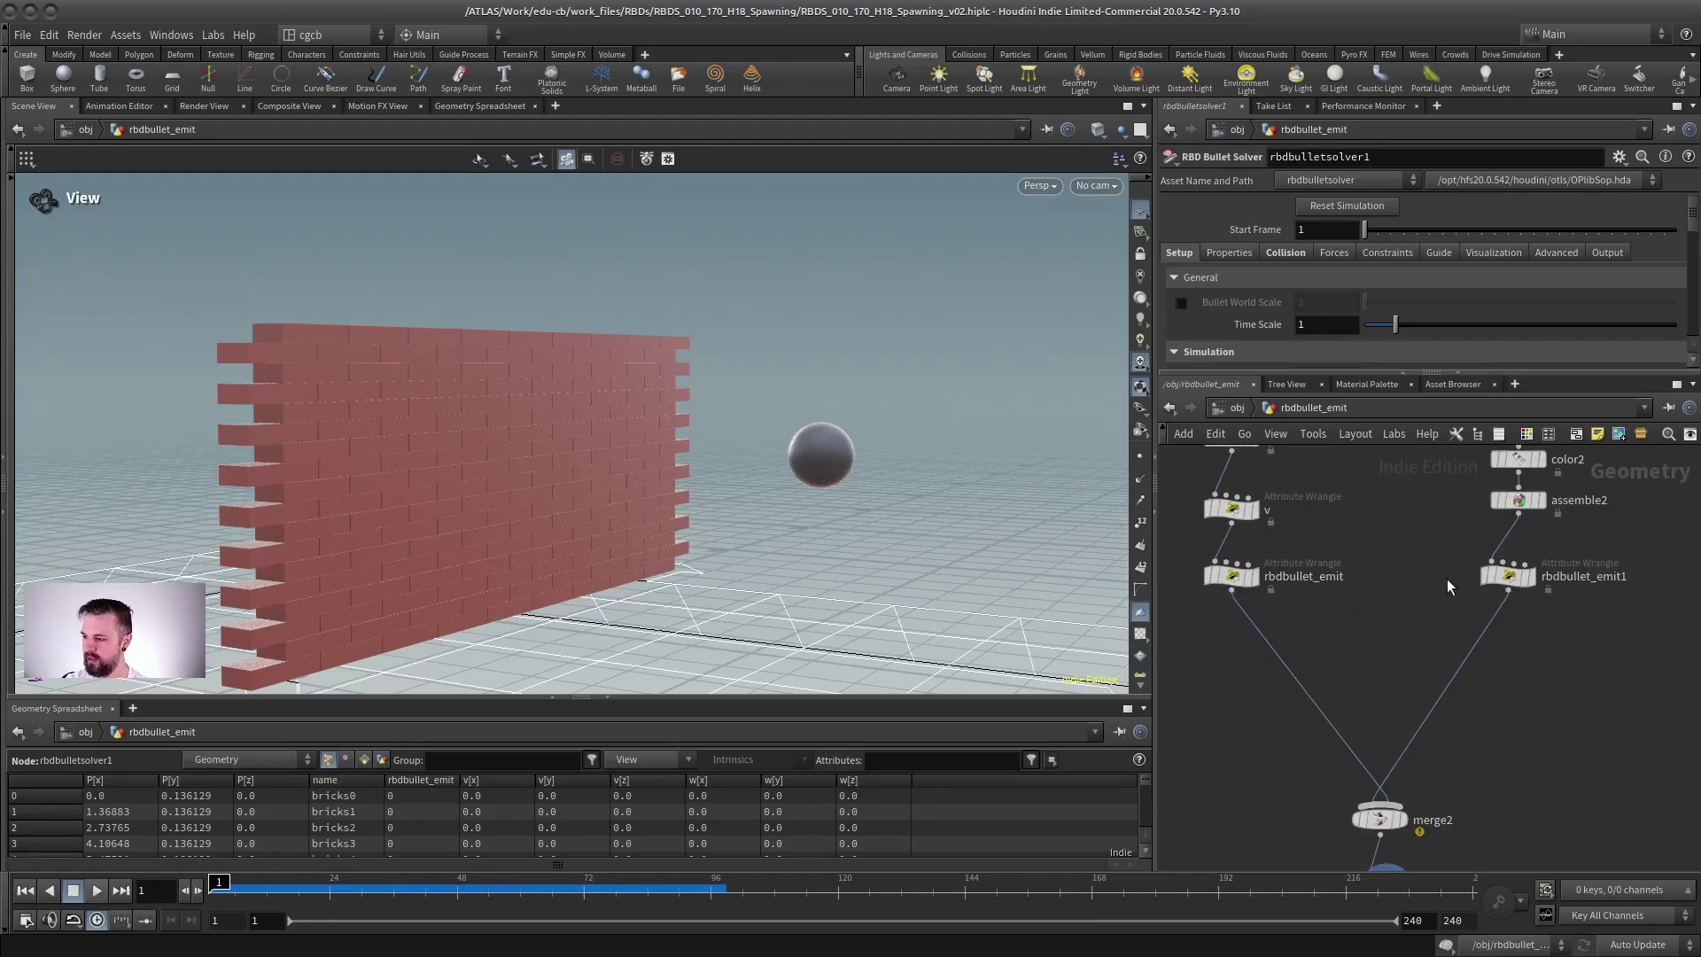
# Bypass both the rbdbullet_emit and rbdbullet_emit1 wrangles.
pyautogui.moveTo(1546, 556); pyautogui.dragTo(1540, 566, button='middle')
pyautogui.moveTo(1557, 567); pyautogui.dragTo(1166, 631)
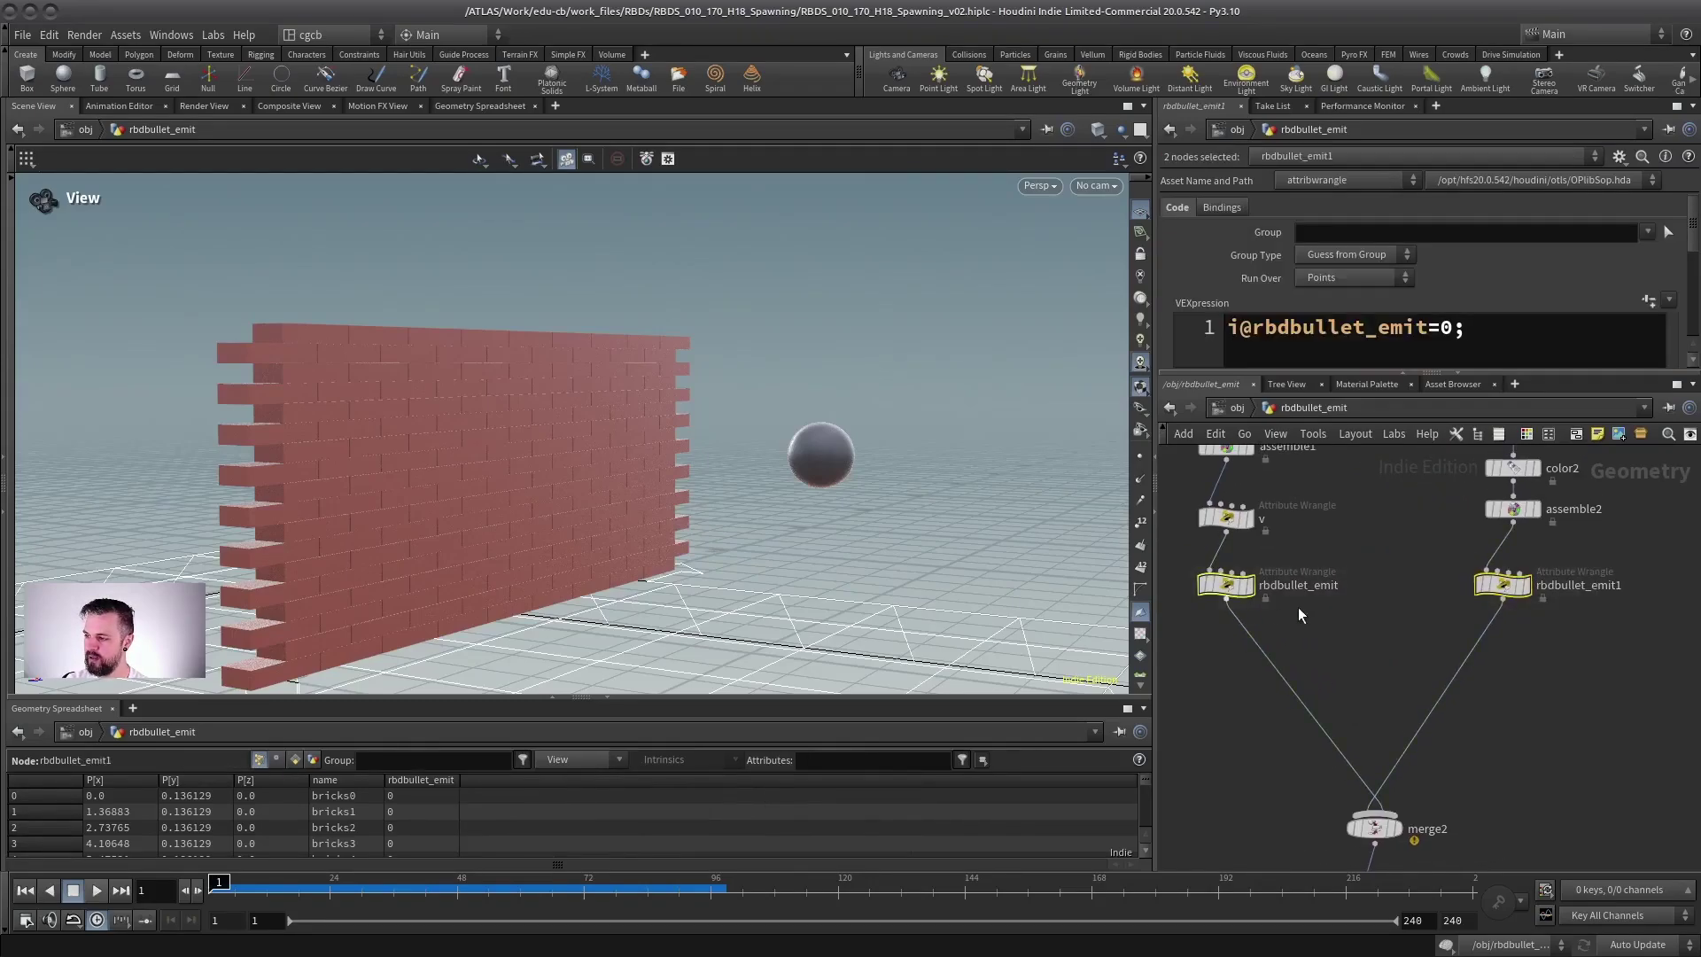
pyautogui.moveTo(1298, 372); pyautogui.dragTo(1298, 514)
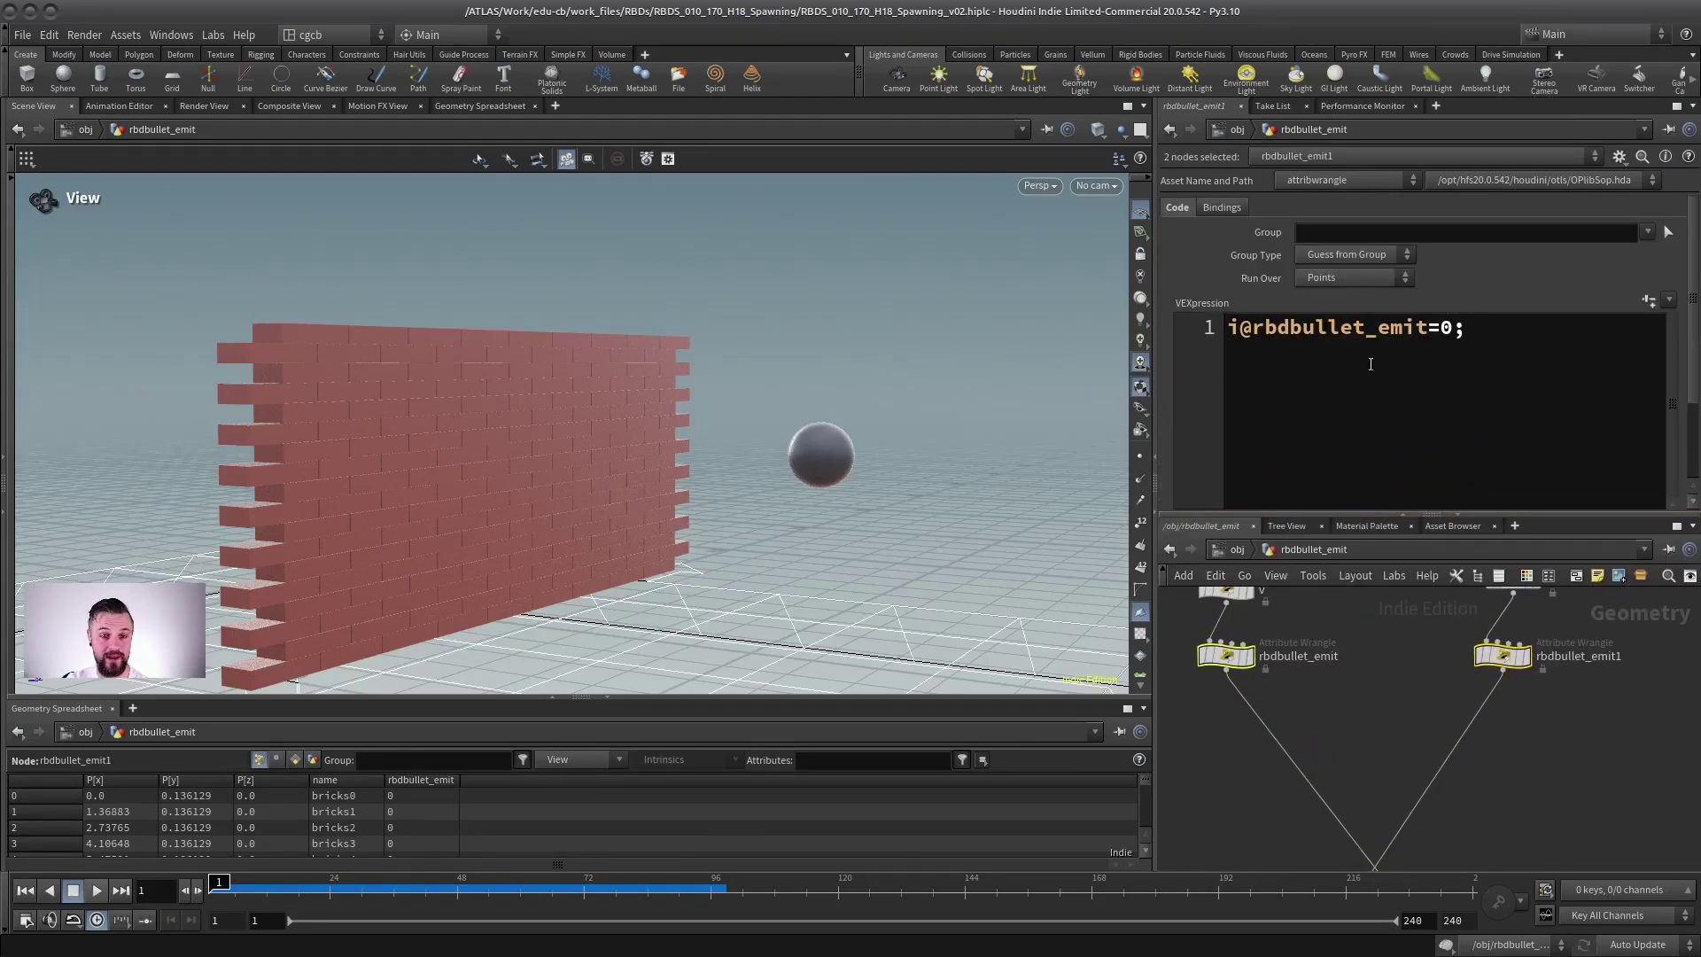
pyautogui.click(1205, 655)
pyautogui.click(1332, 684)
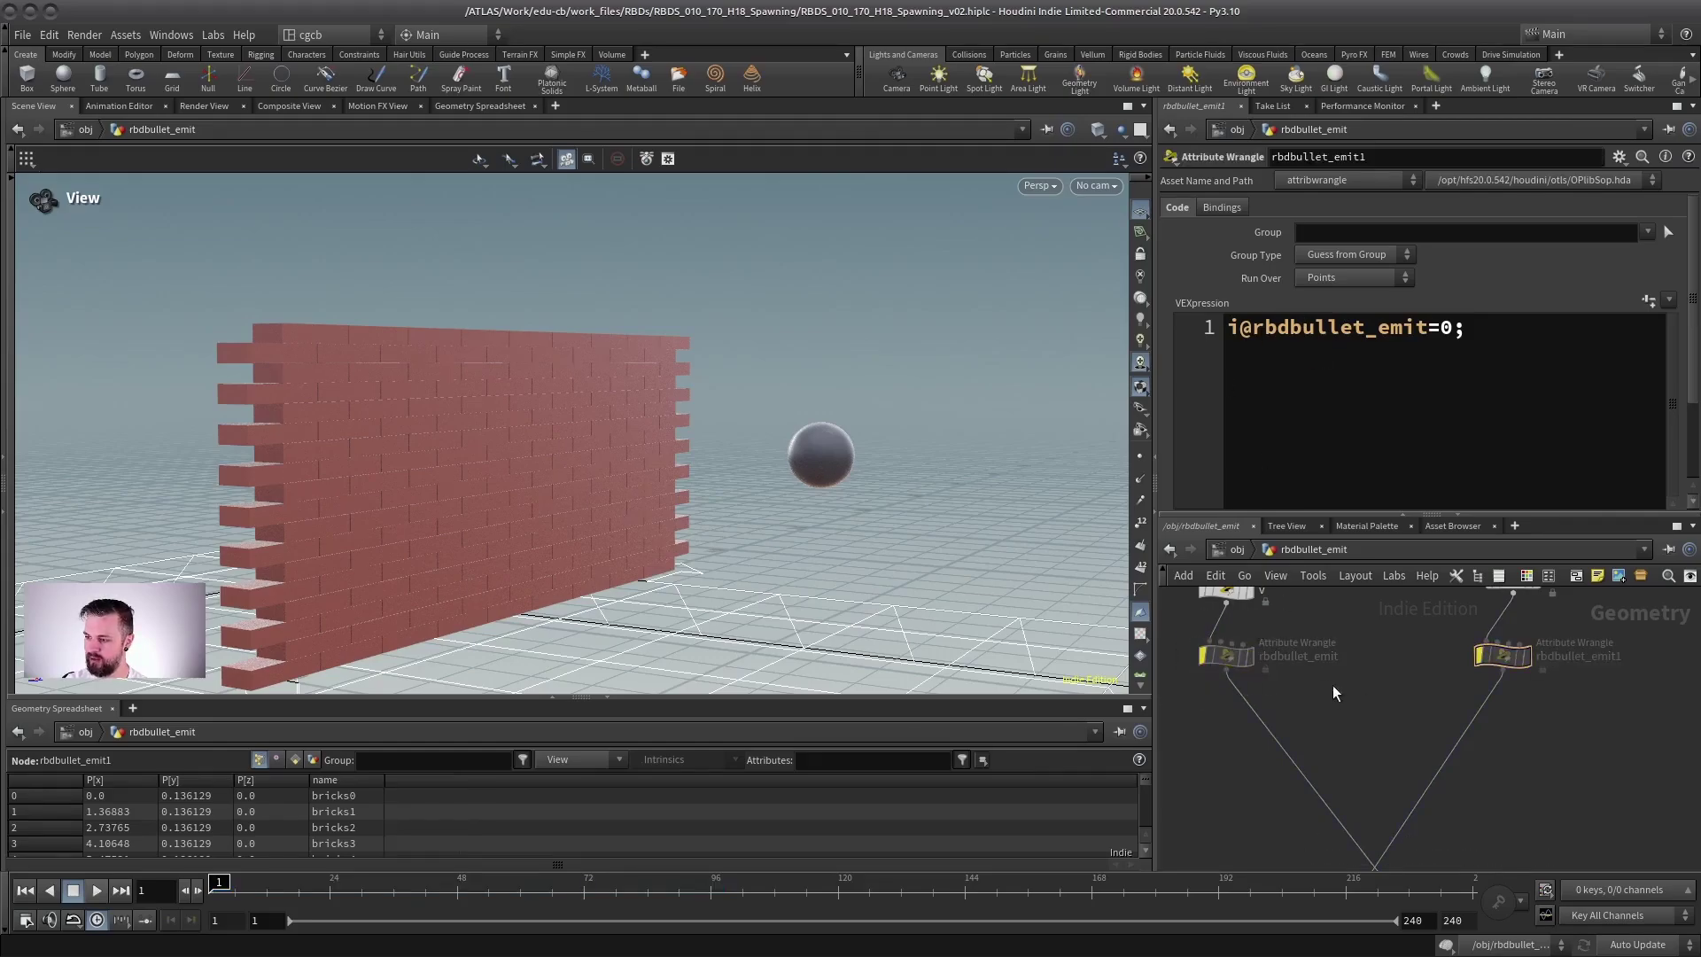
# Insert an RBD Configure node between the ball's bypassed wrangle and merge2, and enable its RBD Bullet Emit with value 1.
pyautogui.press('Tab')
pyautogui.write('rbd conf')
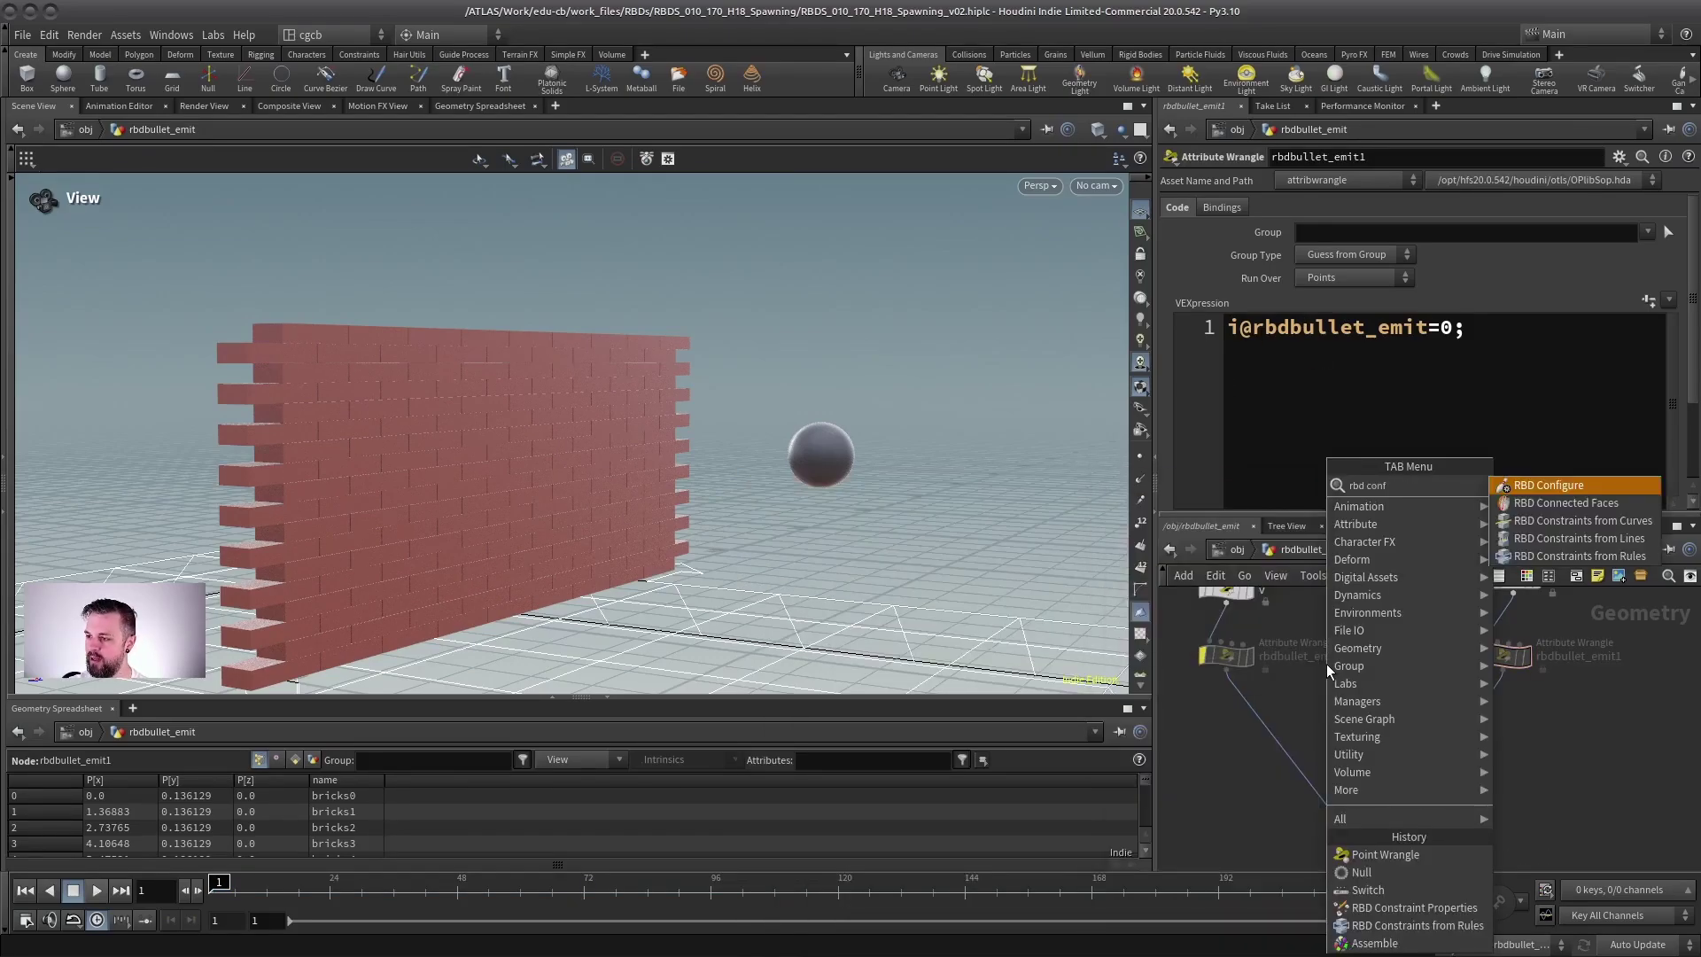
pyautogui.press('Return')
pyautogui.click(1226, 713)
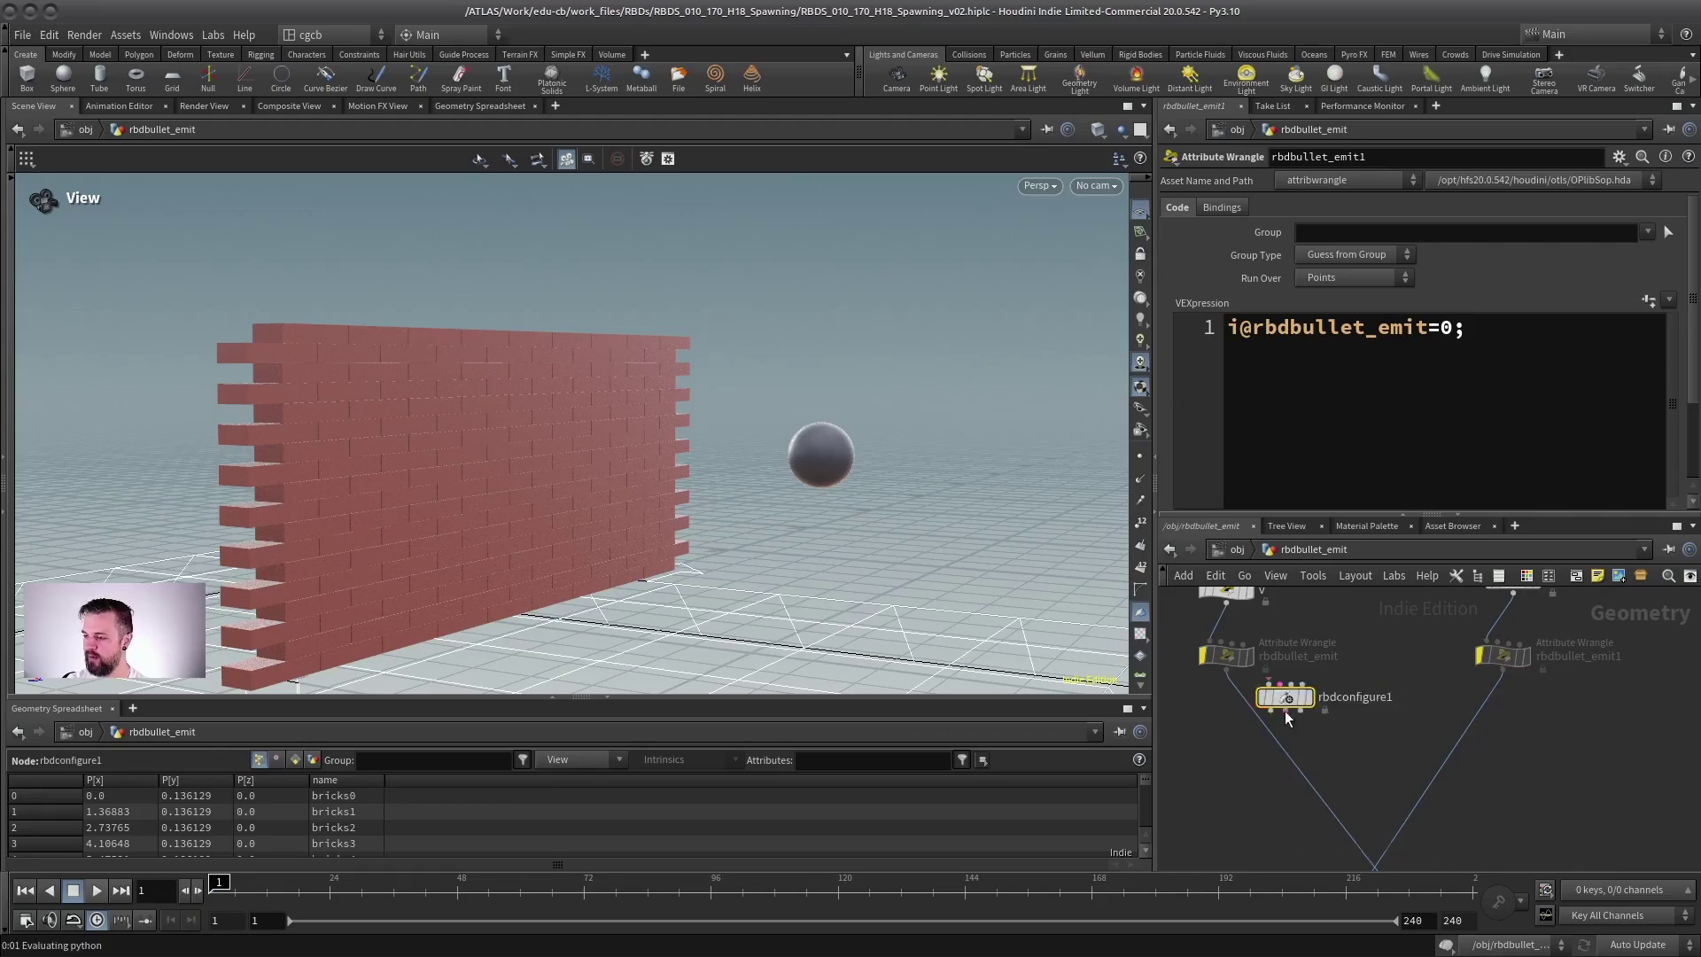
pyautogui.moveTo(1696, 255); pyautogui.dragTo(1675, 493)
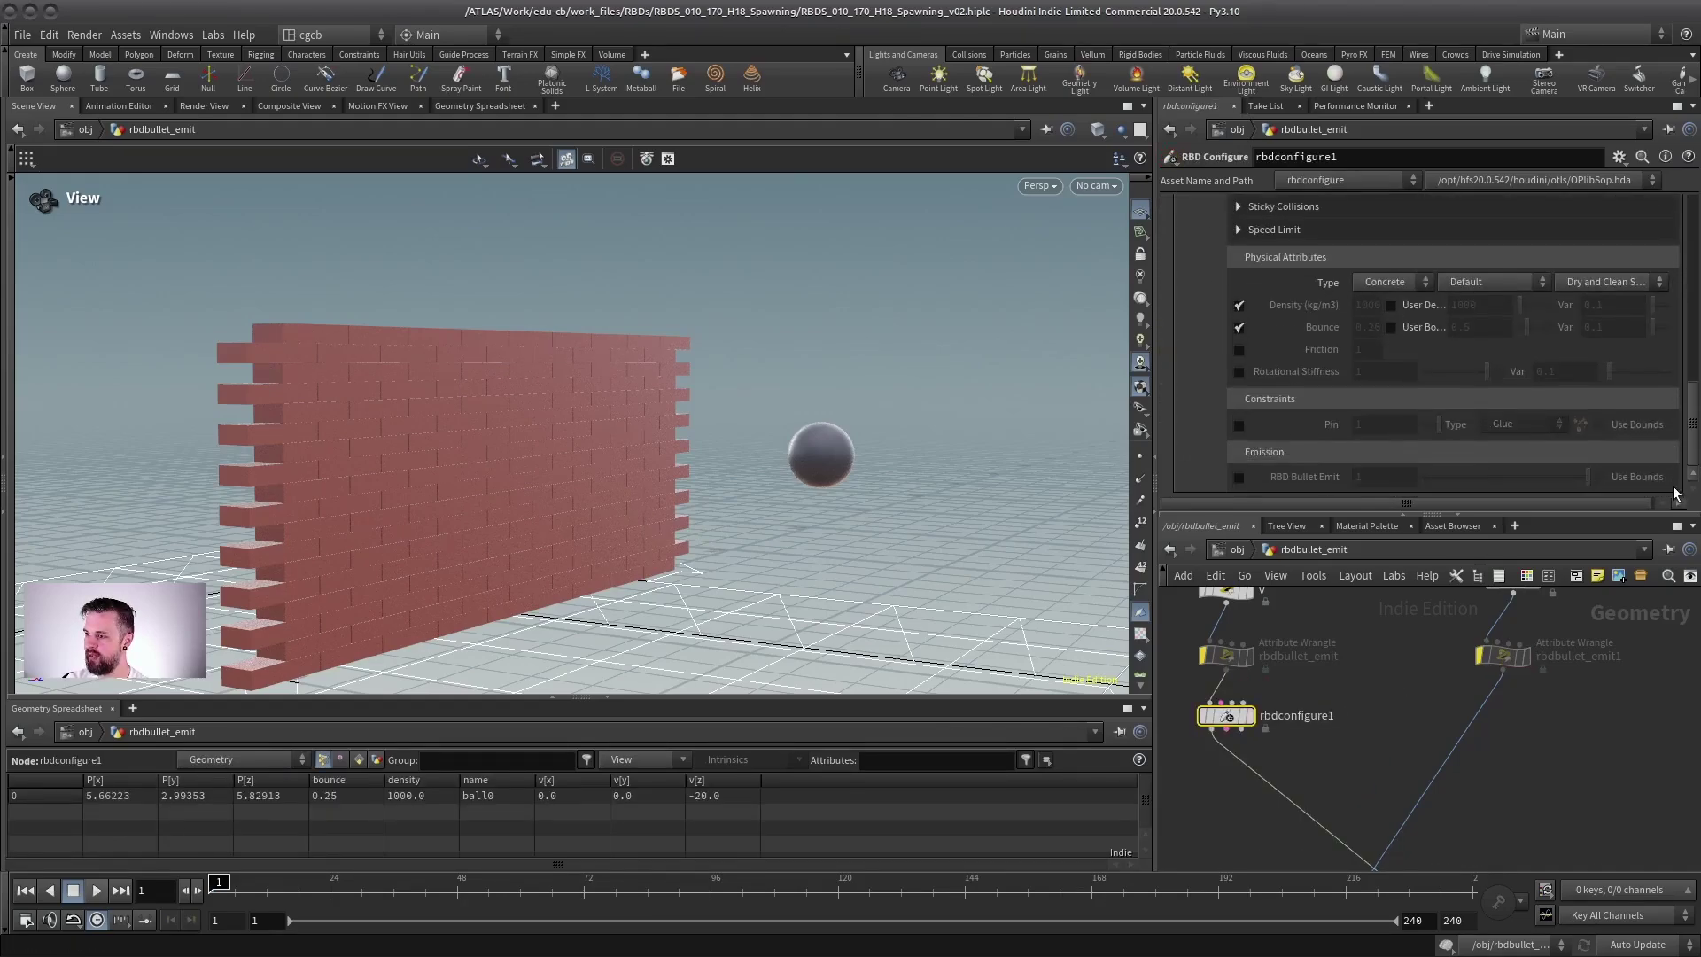
pyautogui.click(1238, 477)
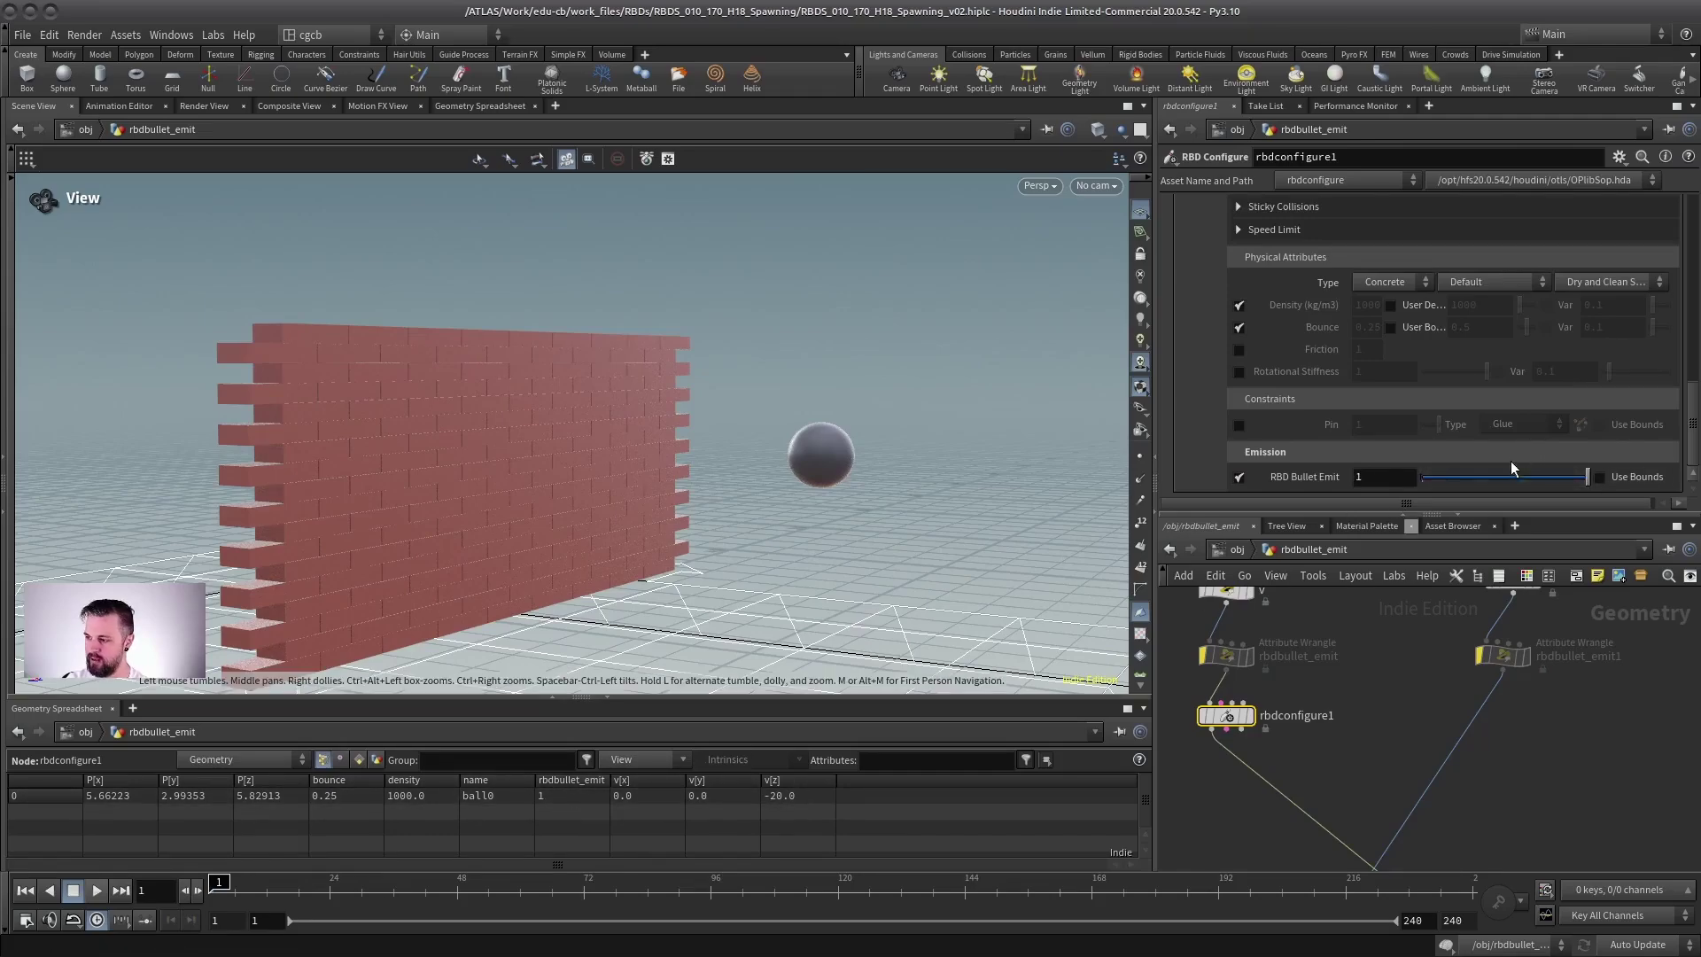
# Delete the RBD Configure node below the ball's wrangle and re-enable both the rbdbullet_emit and rbdbullet_emit1 wrangles.
pyautogui.moveTo(1586, 477); pyautogui.dragTo(1415, 479)
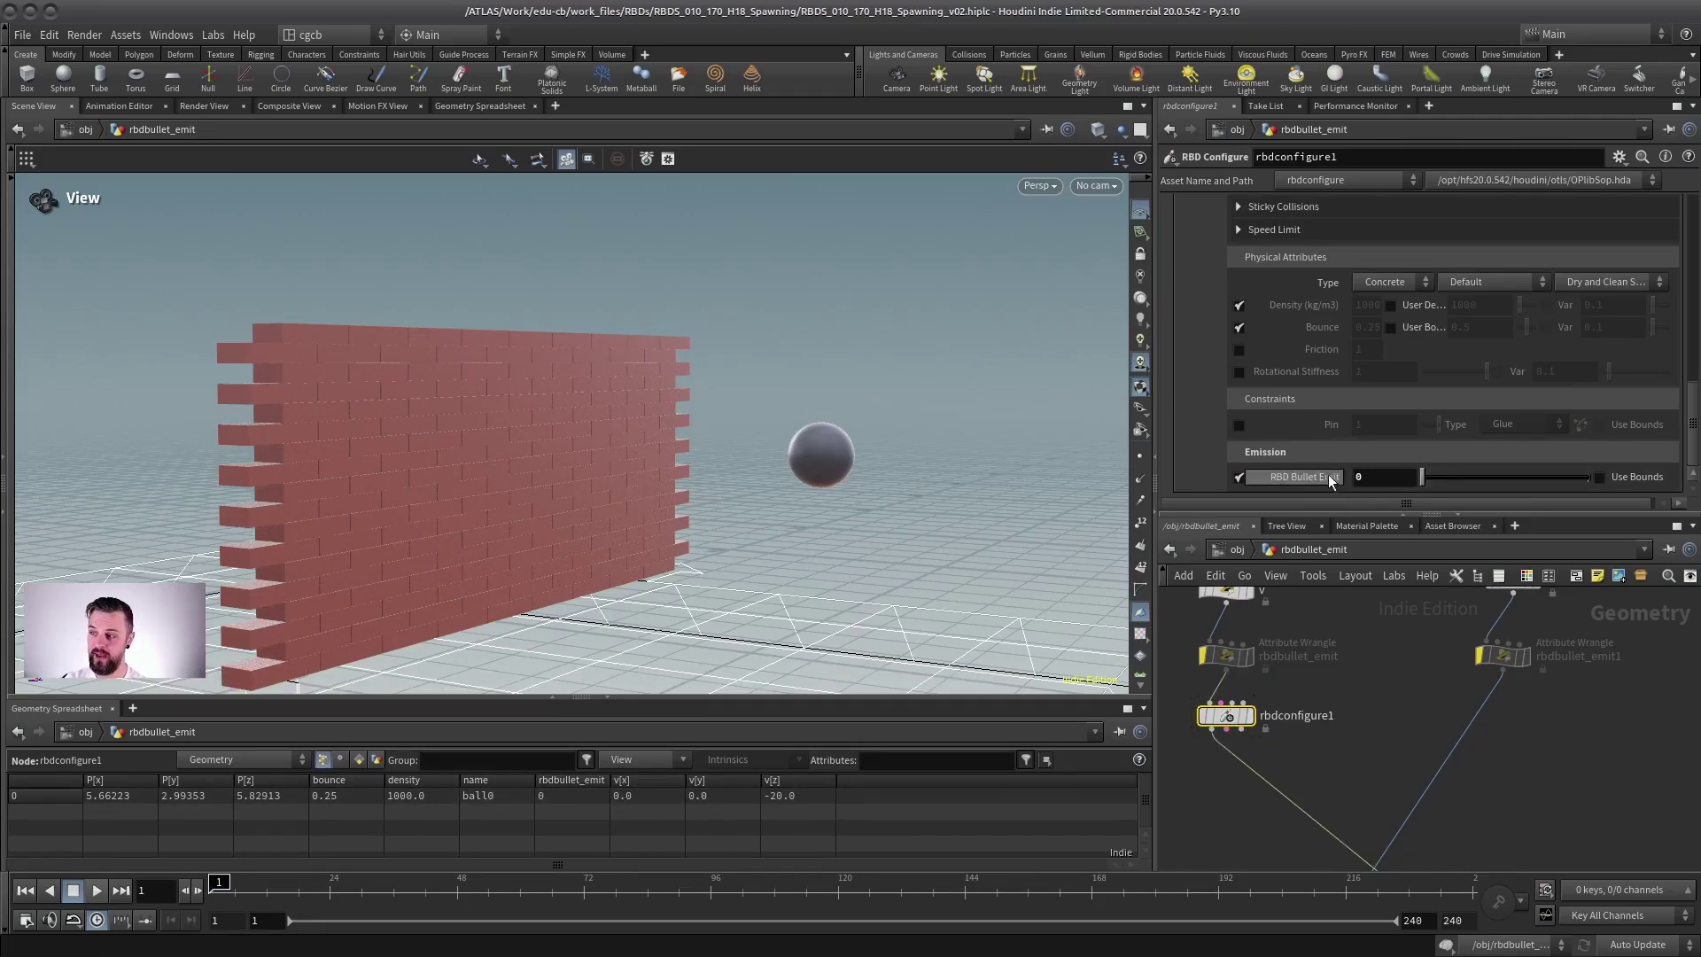
pyautogui.press('Delete')
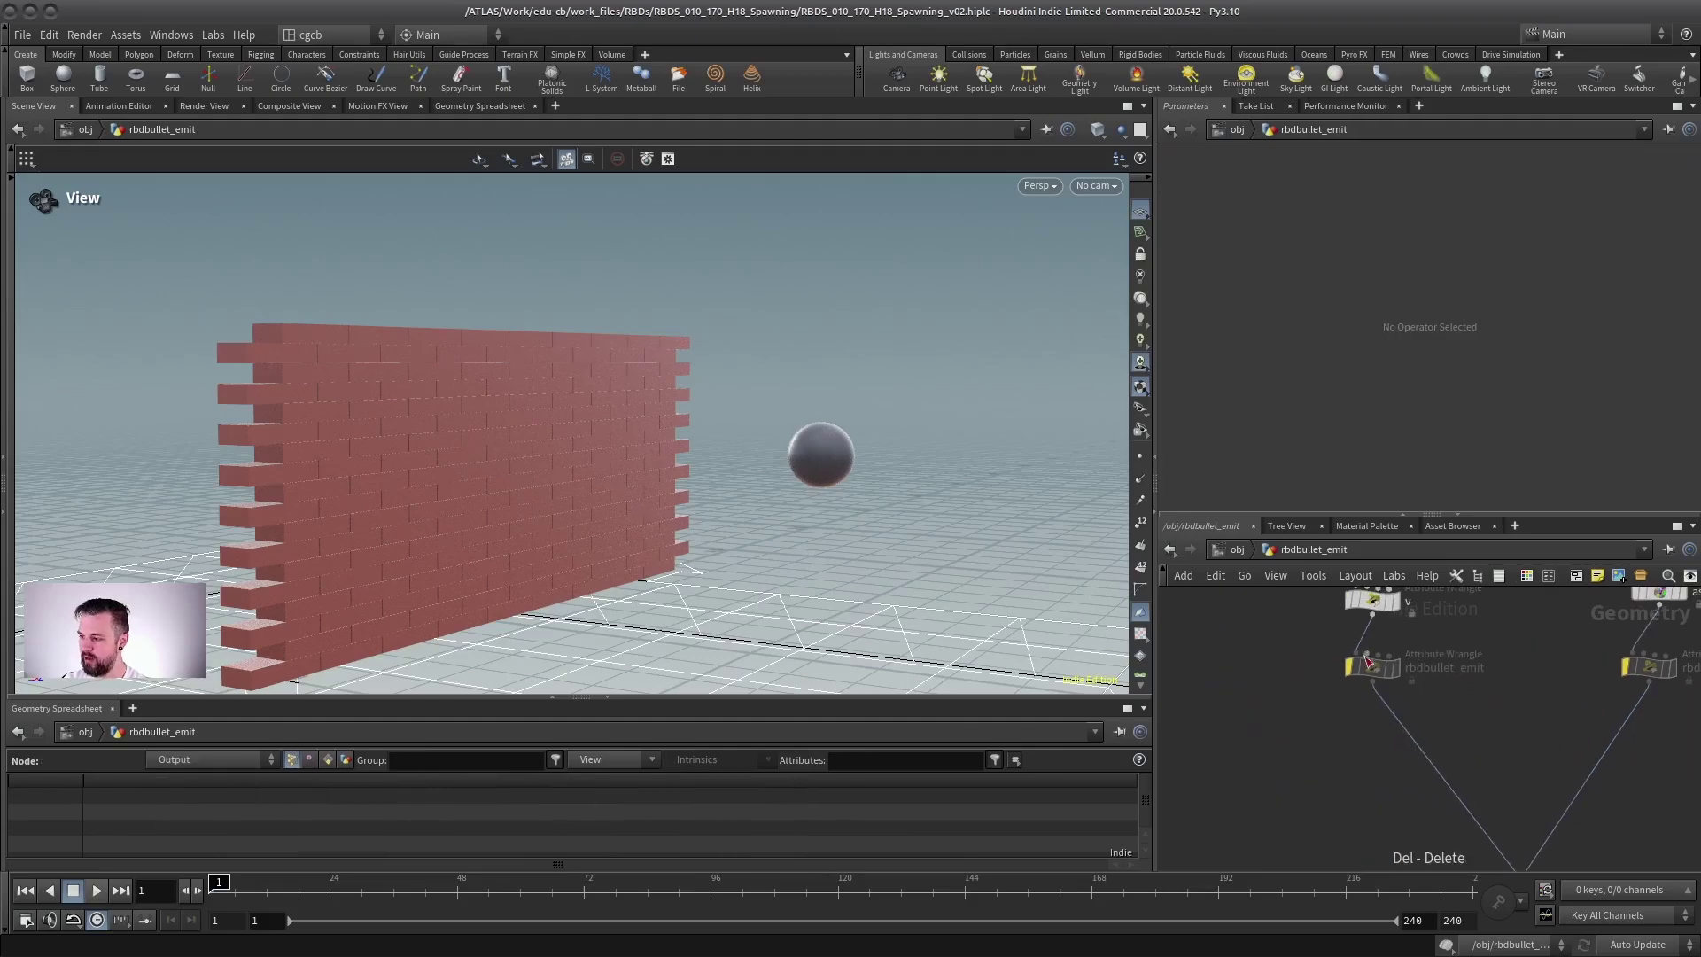
pyautogui.moveTo(1204, 656); pyautogui.dragTo(1348, 666, button='middle')
pyautogui.moveTo(1545, 614); pyautogui.dragTo(1435, 644, button='middle')
pyautogui.scroll(-3, 1310, 633)
# Bring null1 and switch1 over and insert switch1 between the ball's rbdbullet_emit wrangle and merge2, with null1 beside it.
pyautogui.moveTo(1310, 632); pyautogui.dragTo(1575, 641, button='middle')
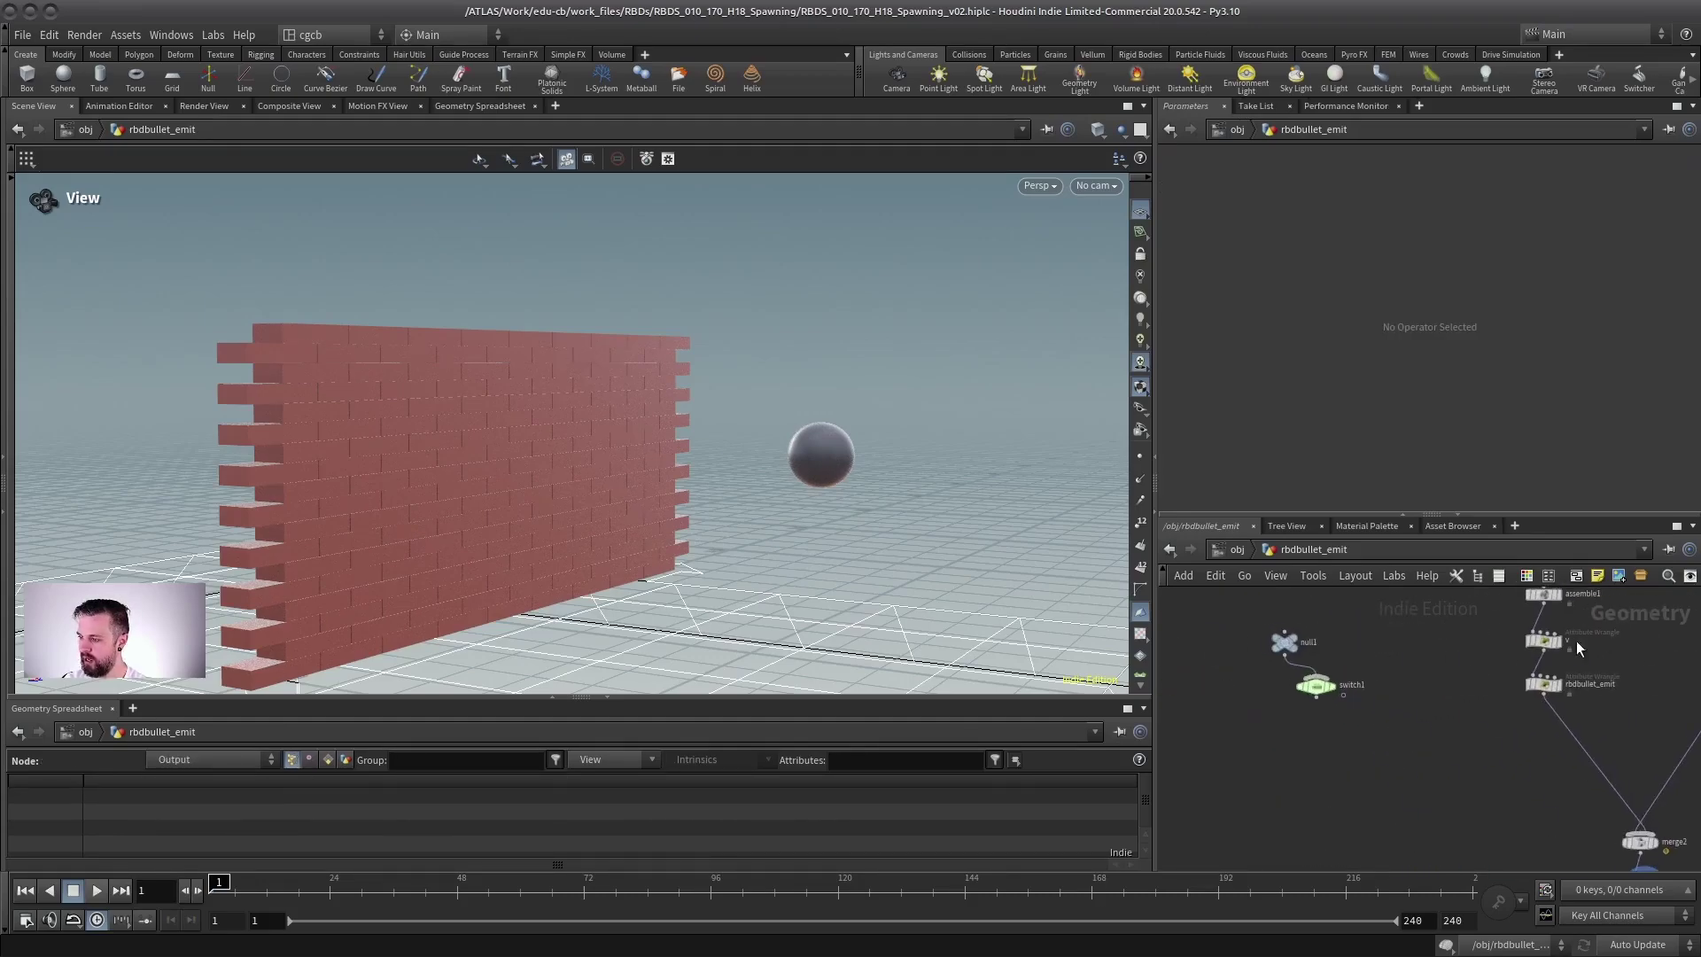
pyautogui.keyDown('shift'); pyautogui.moveTo(1318, 687); pyautogui.dragTo(1525, 737); pyautogui.keyUp('shift')
pyautogui.moveTo(1632, 699); pyautogui.dragTo(1471, 680, button='middle')
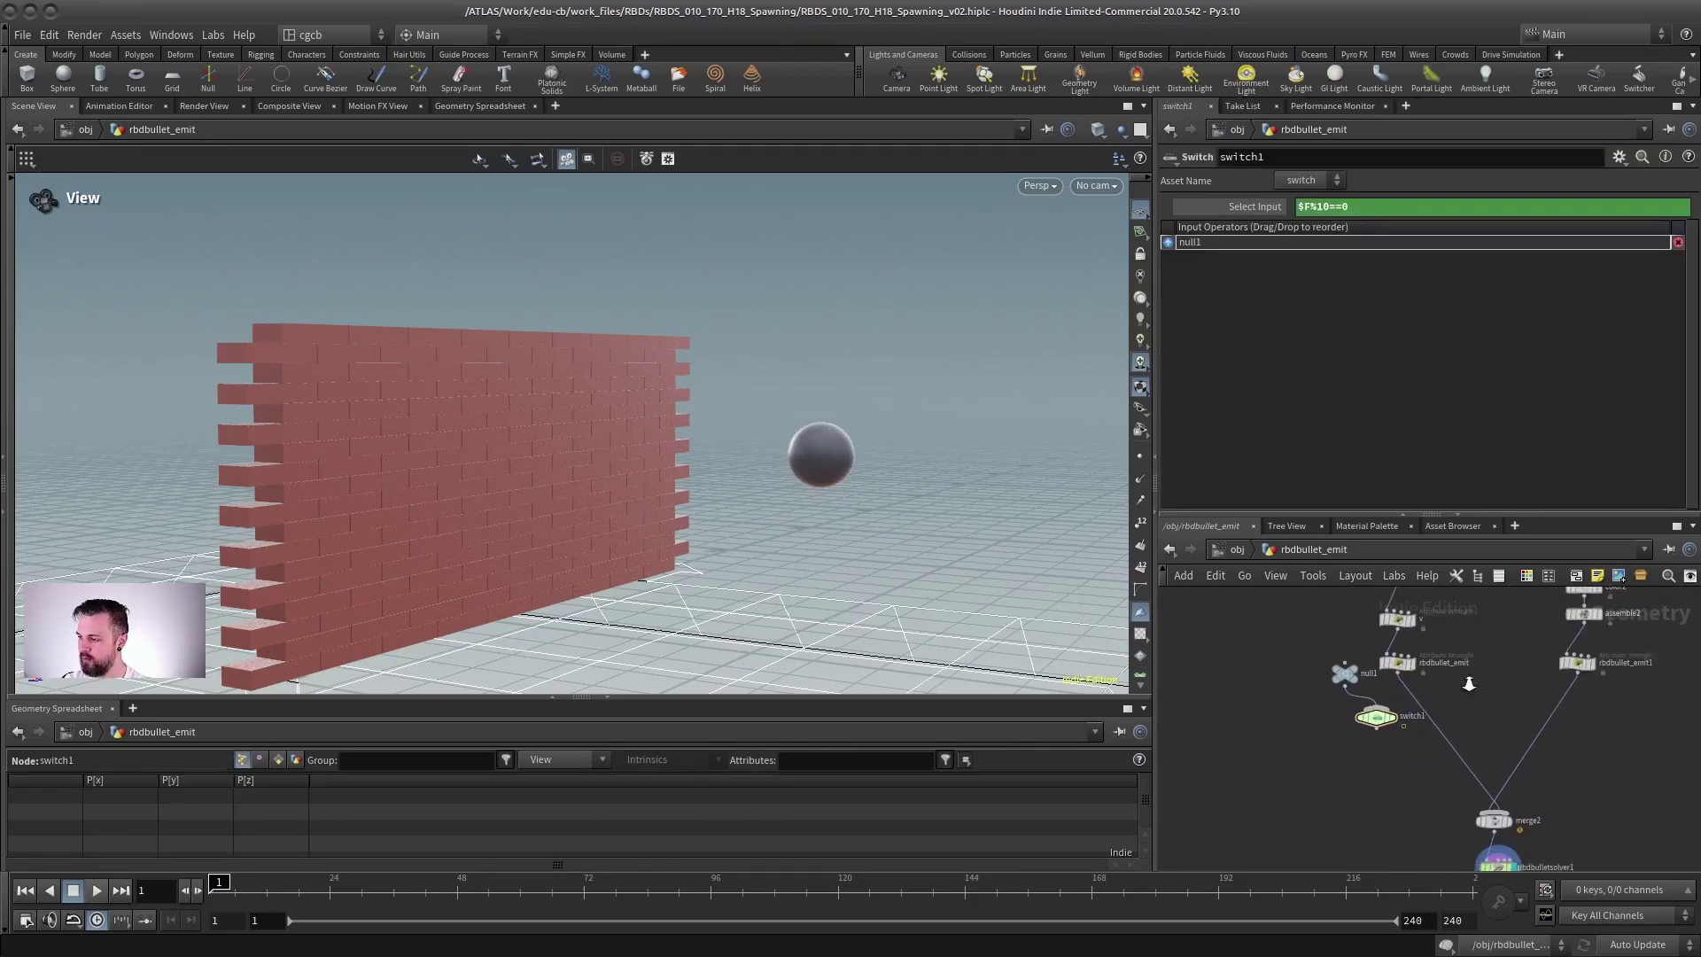
pyautogui.scroll(3, 1467, 680)
pyautogui.moveTo(1327, 741); pyautogui.dragTo(1410, 741)
pyautogui.moveTo(1410, 741); pyautogui.dragTo(1258, 686)
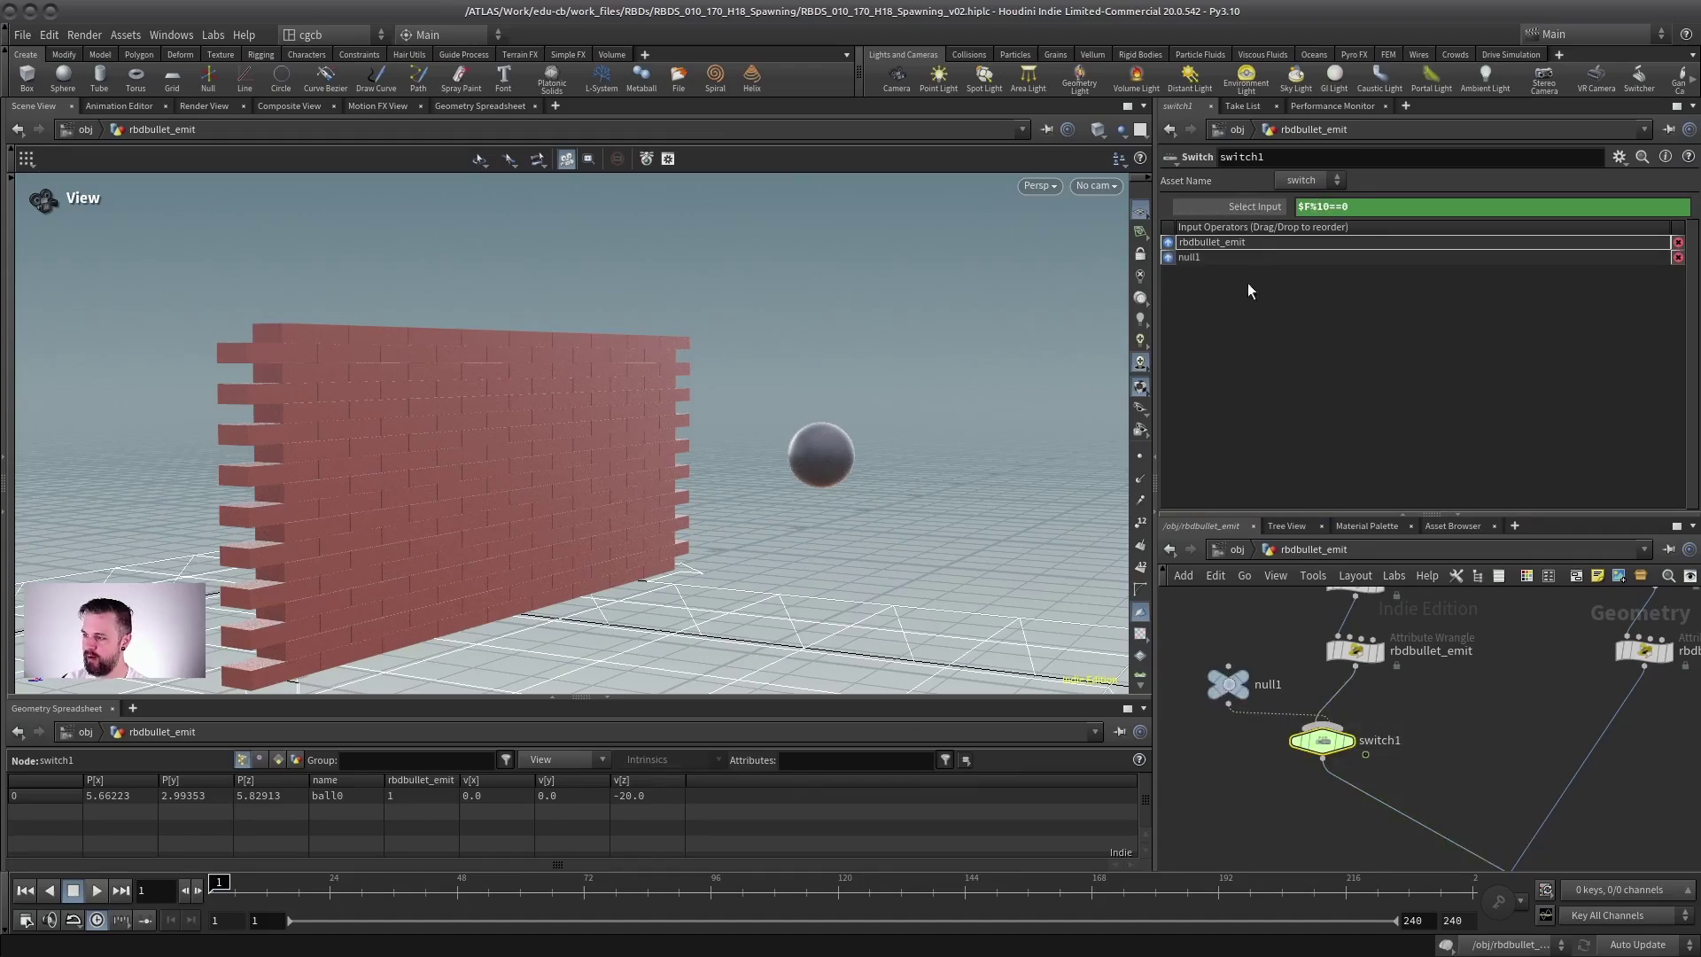
# Display switch1 and play the timeline to check on which frames the ball is present.
pyautogui.click(1350, 742)
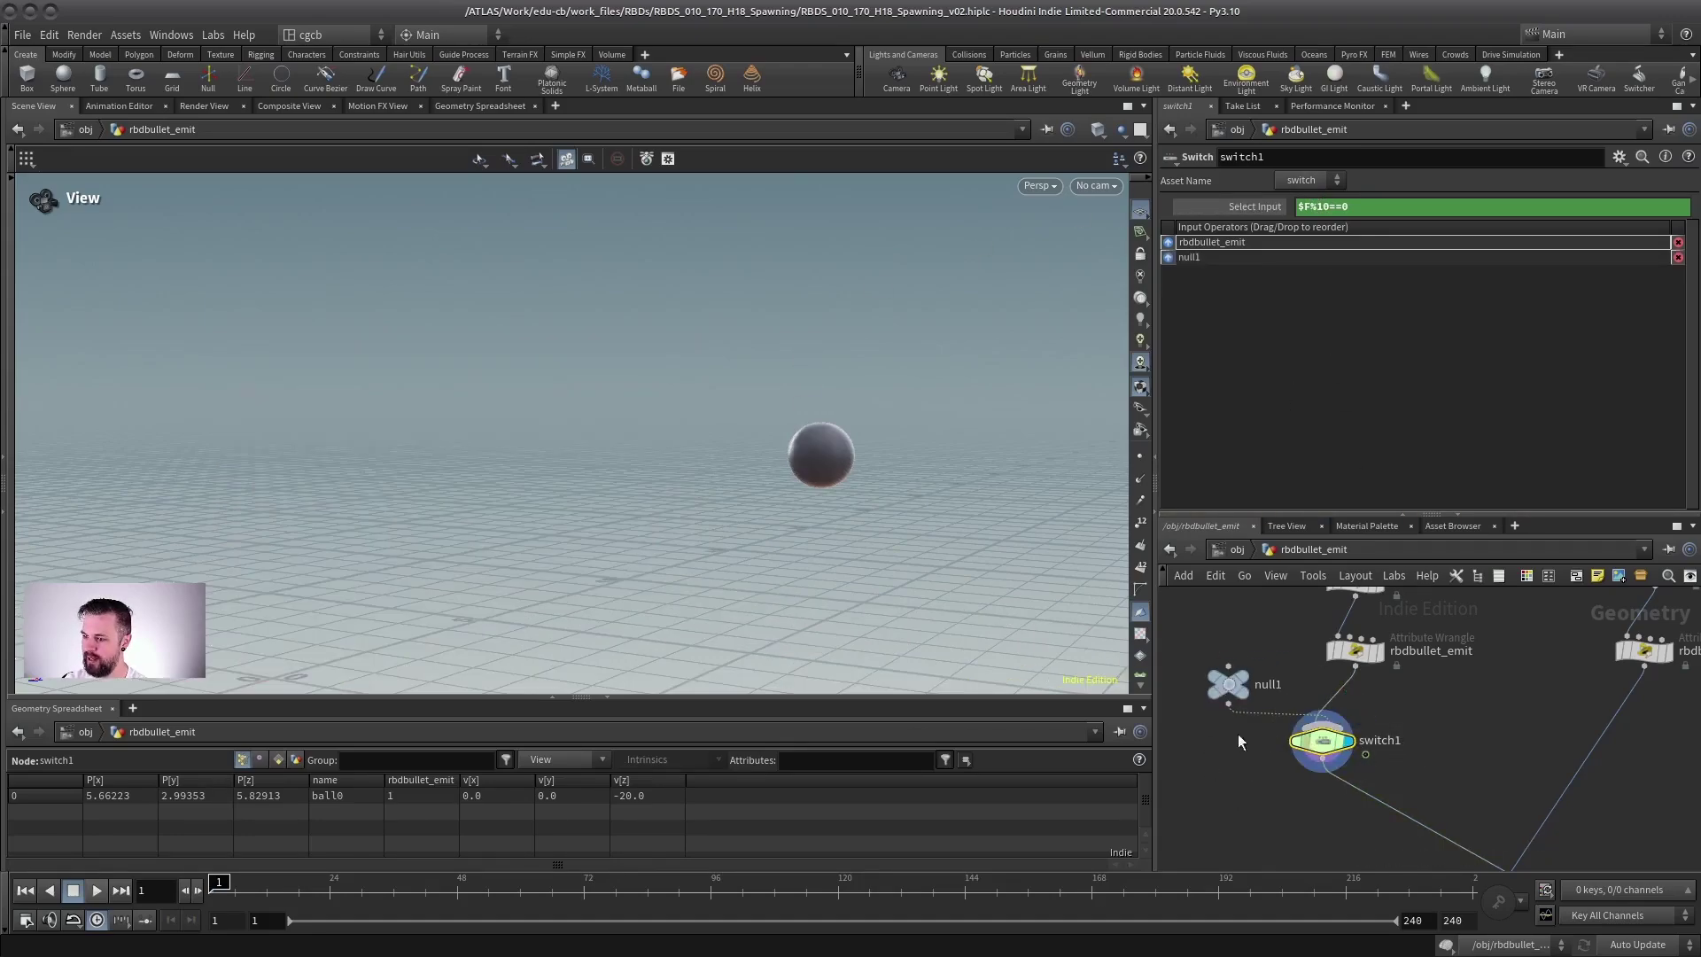
pyautogui.click(96, 895)
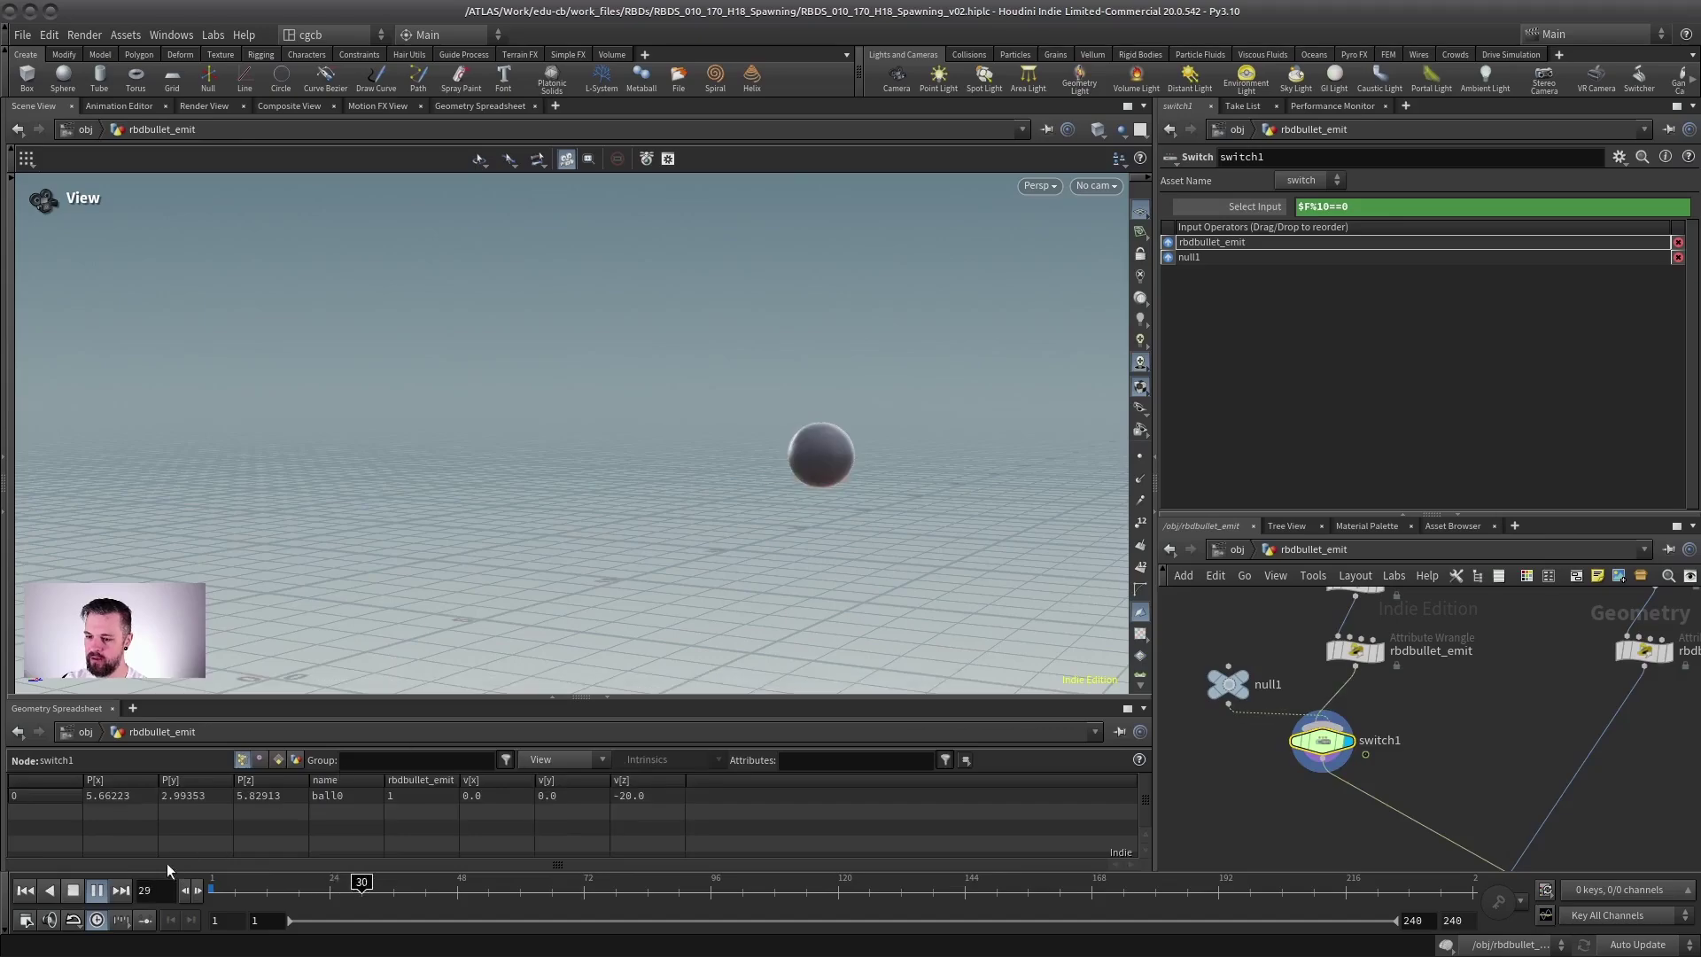
pyautogui.click(74, 892)
# Reorder switch1's inputs so null1 comes before rbdbullet_emit, and replay the timeline from the first frame.
pyautogui.moveTo(1170, 258); pyautogui.dragTo(1178, 241)
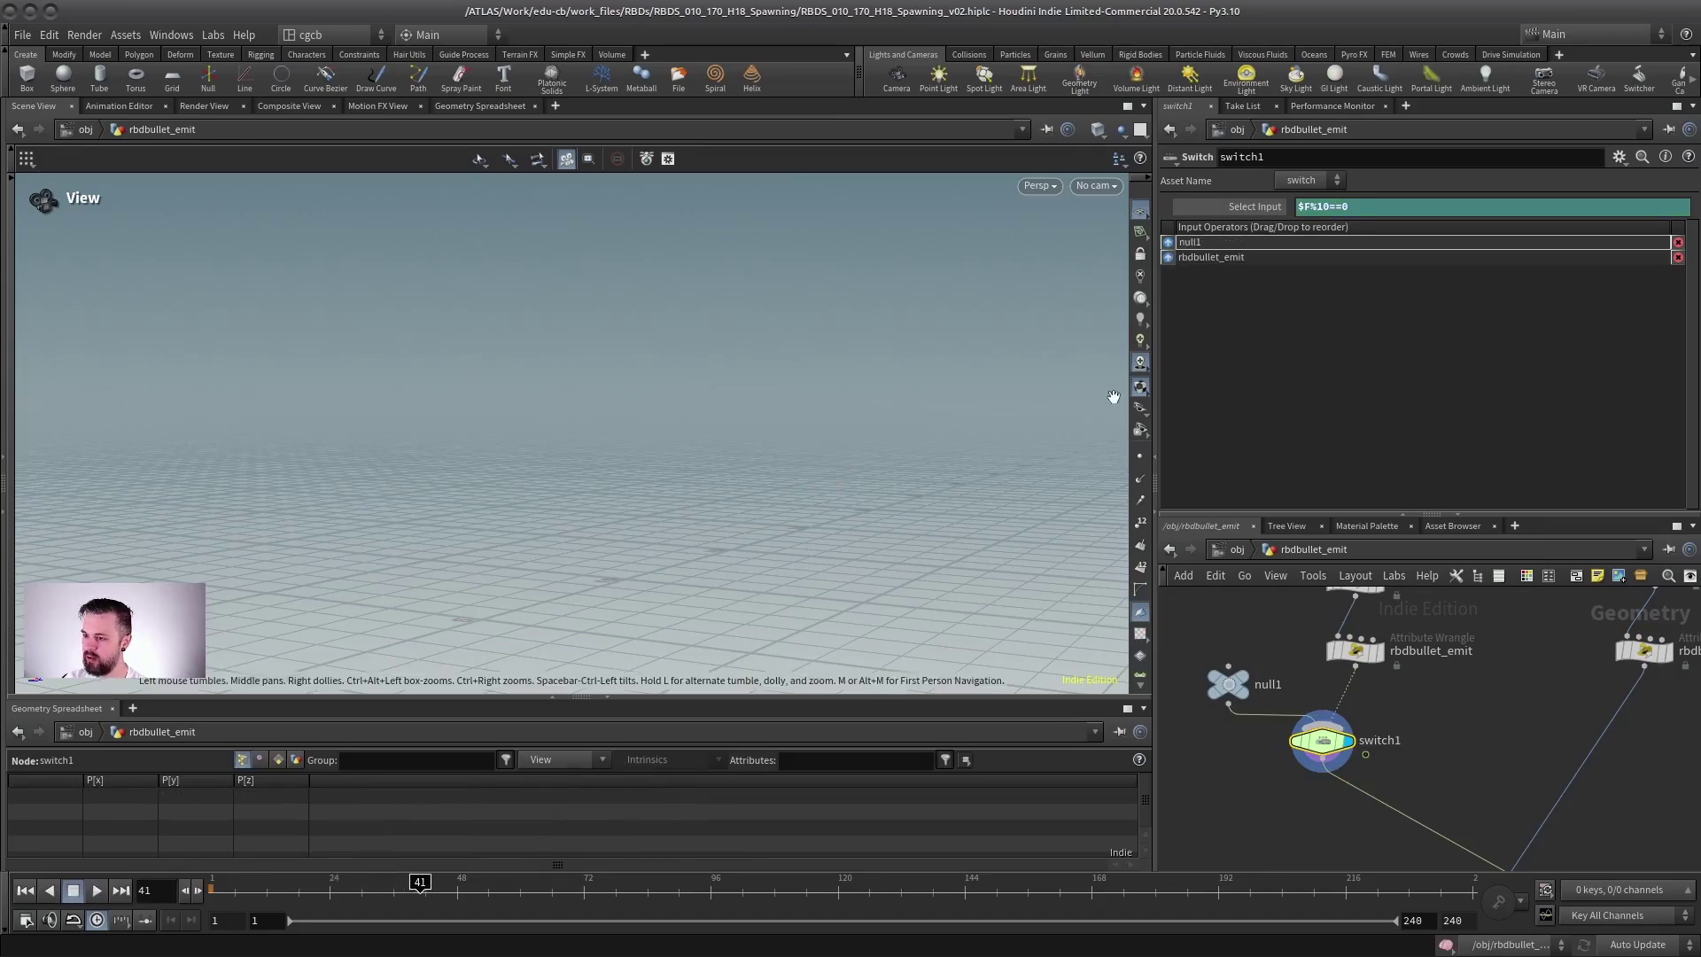
pyautogui.click(25, 890)
pyautogui.click(97, 890)
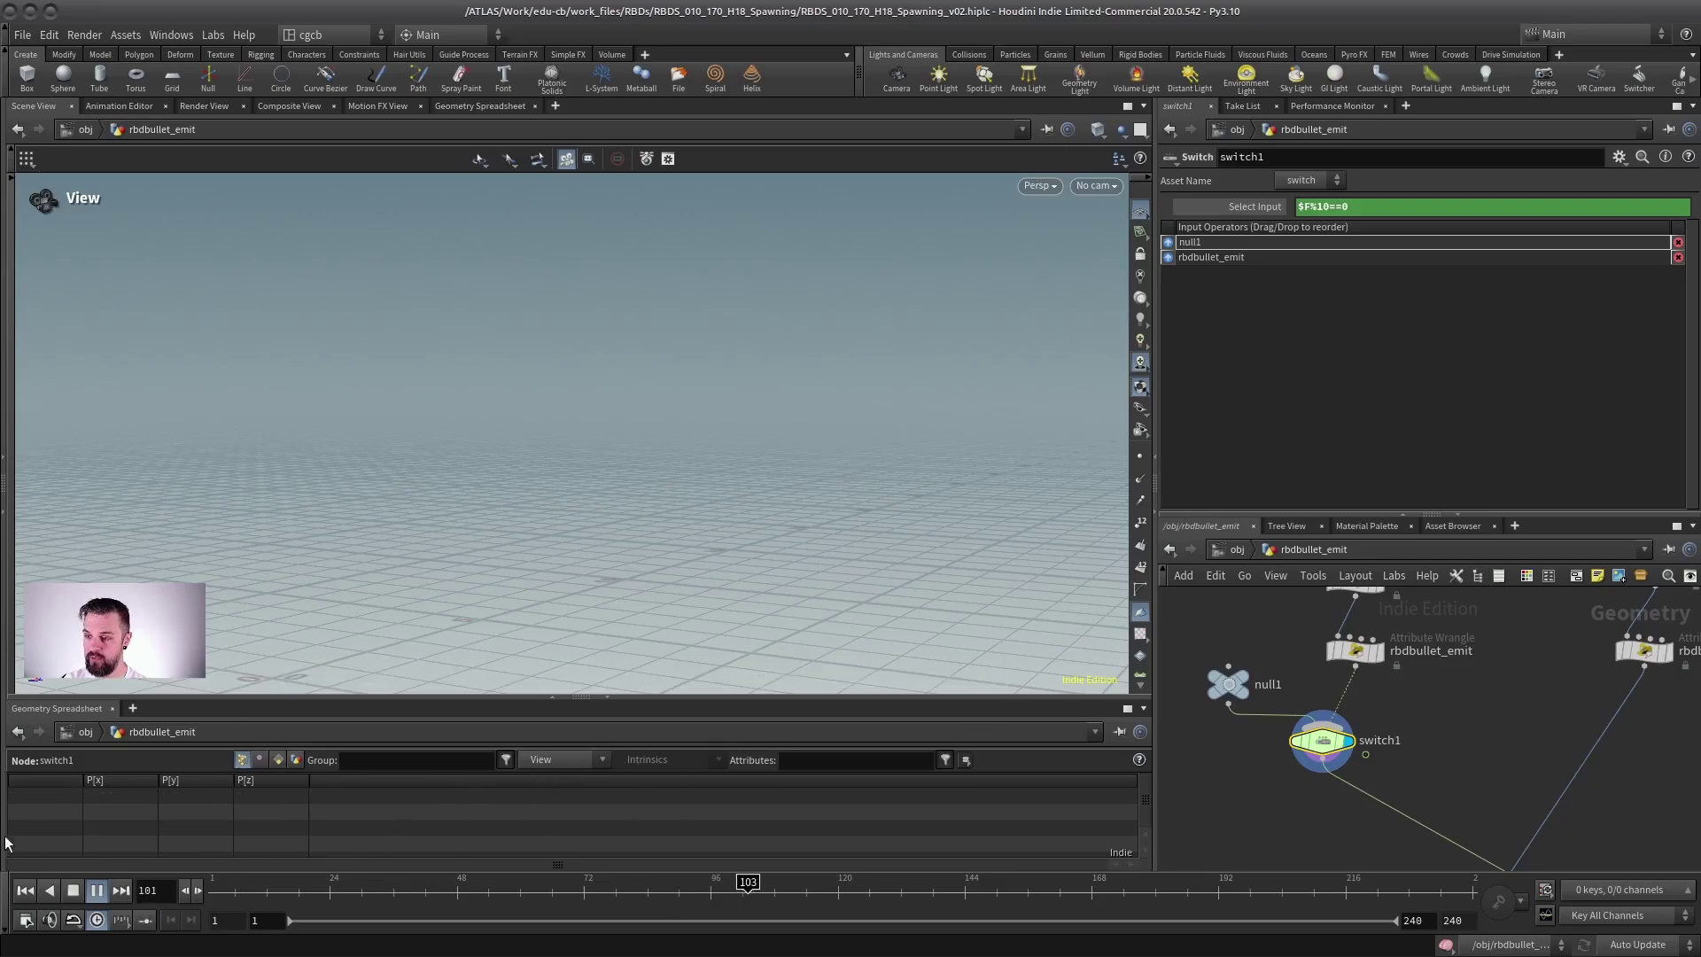
# Display rbdbulletsolver1 and play the simulation from the first frame, viewing the balls hitting the brick wall from a higher angle.
pyautogui.moveTo(1525, 831); pyautogui.dragTo(1334, 617, button='middle')
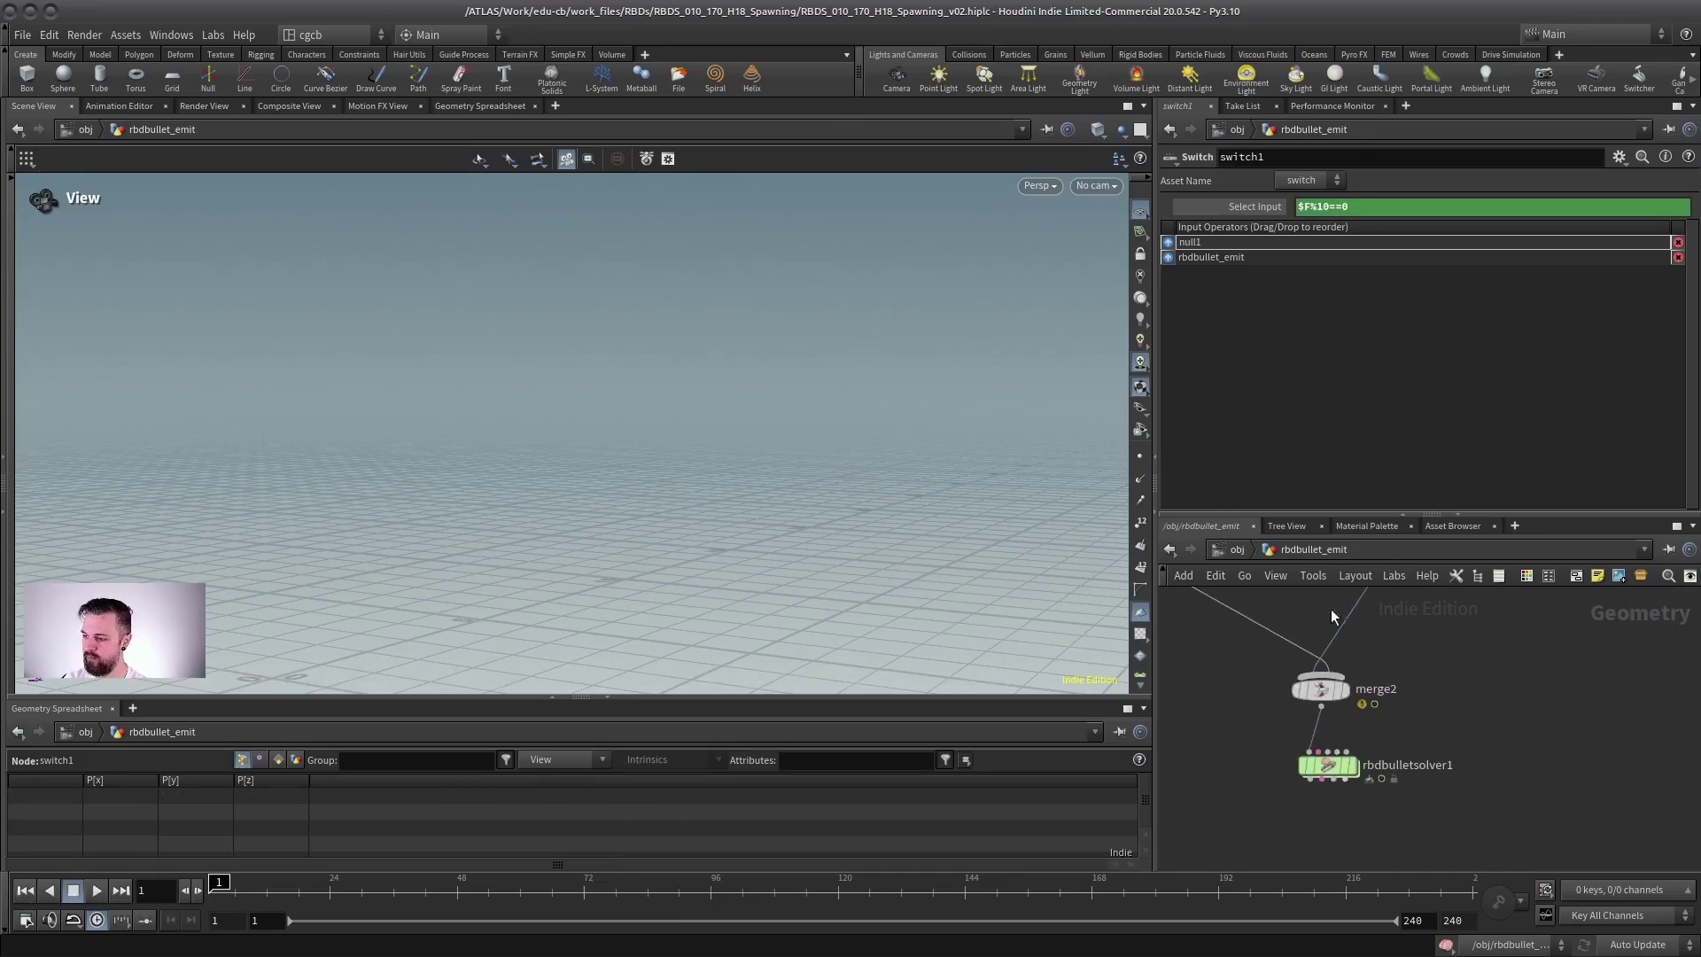
pyautogui.click(1356, 765)
pyautogui.scroll(-2, 613, 525)
pyautogui.moveTo(613, 528); pyautogui.dragTo(587, 529, button='middle')
pyautogui.click(97, 890)
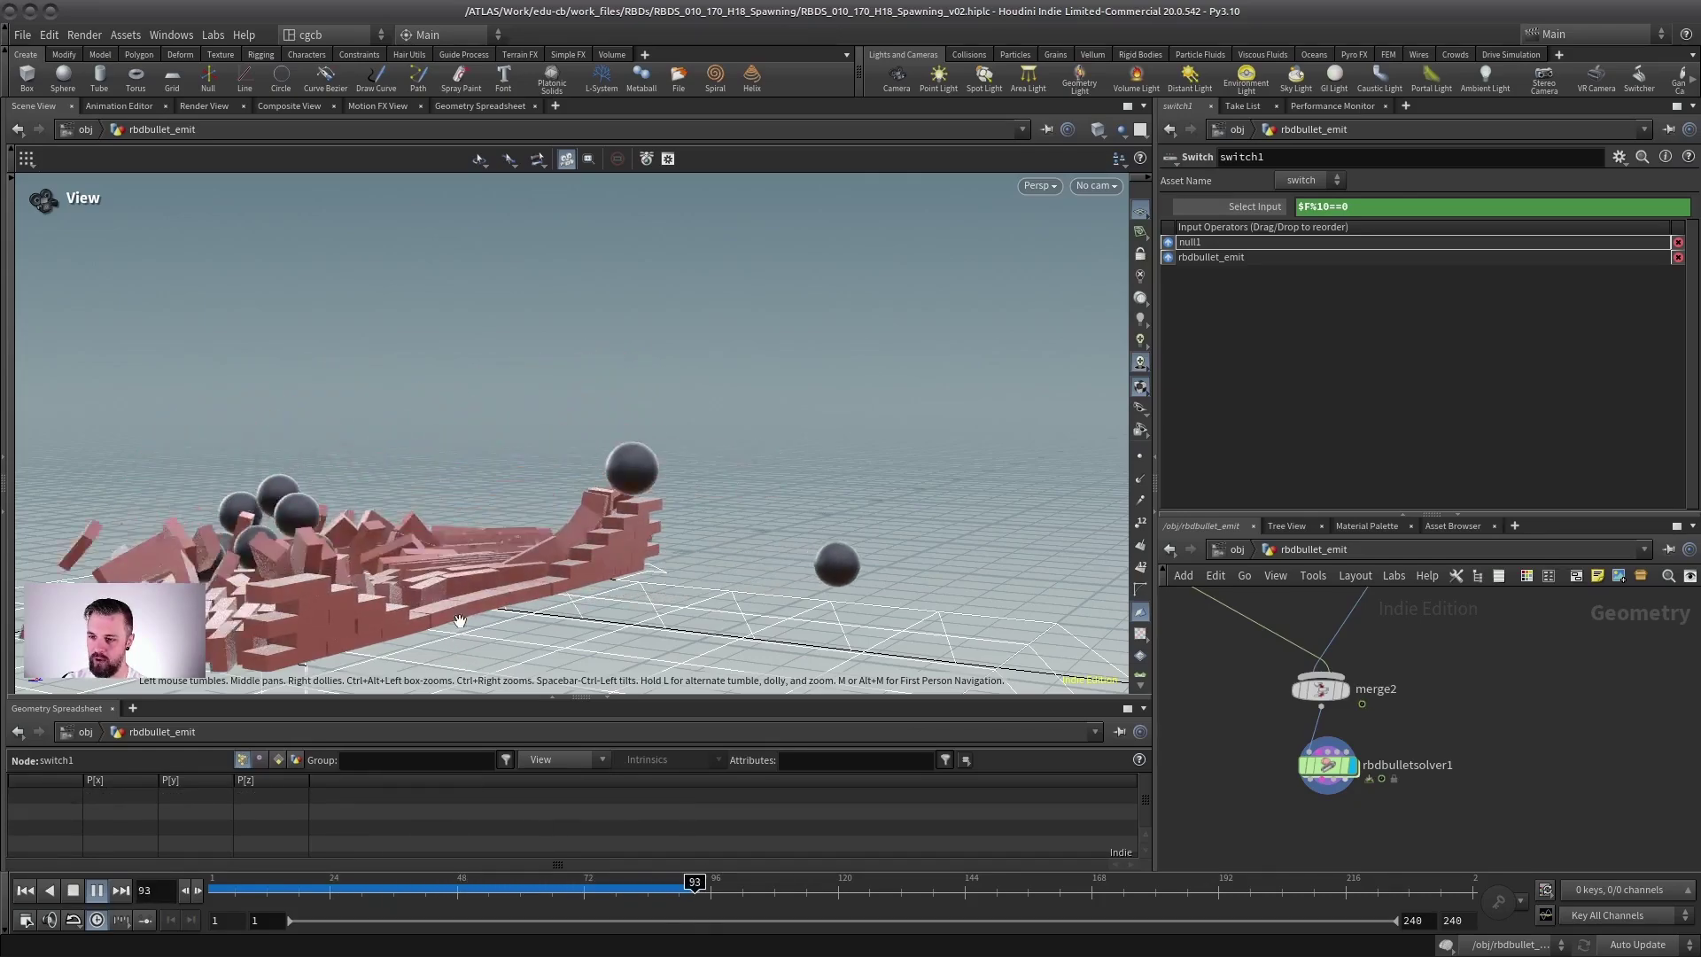
pyautogui.moveTo(460, 621); pyautogui.dragTo(438, 652)
pyautogui.moveTo(655, 514); pyautogui.dragTo(614, 502, button='middle')
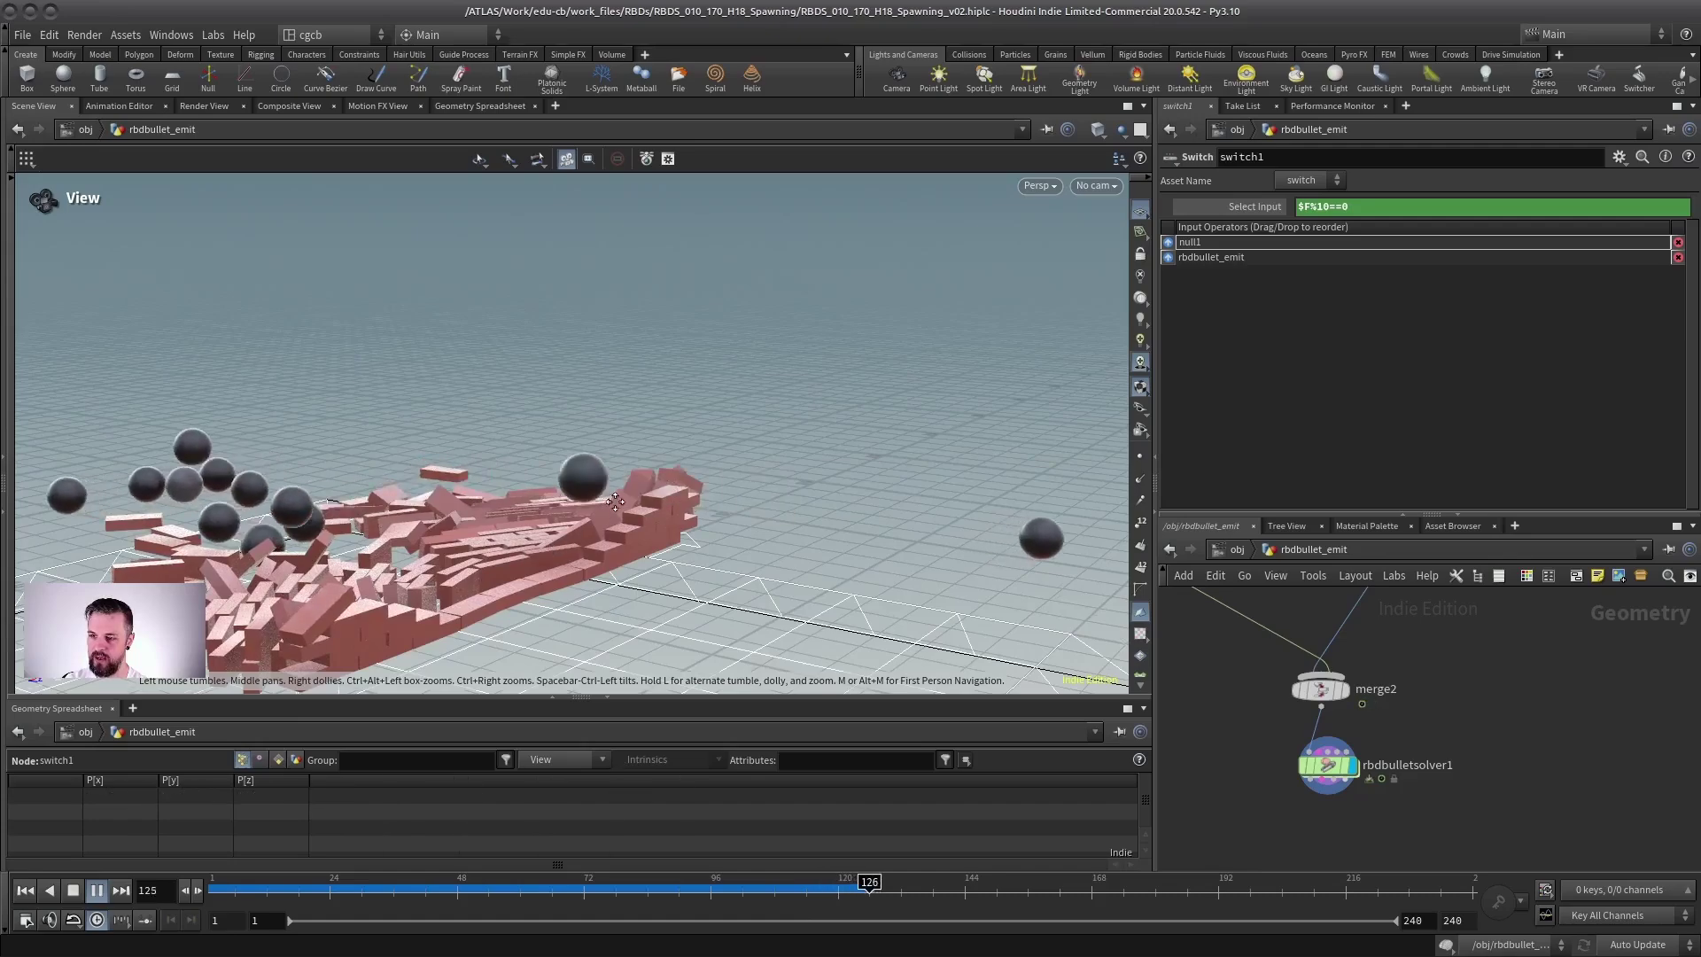
# Return to the first frame and examine the VEXpression of the ball's rbdbullet_emit wrangle.
pyautogui.moveTo(1365, 650); pyautogui.dragTo(1370, 776, button='middle')
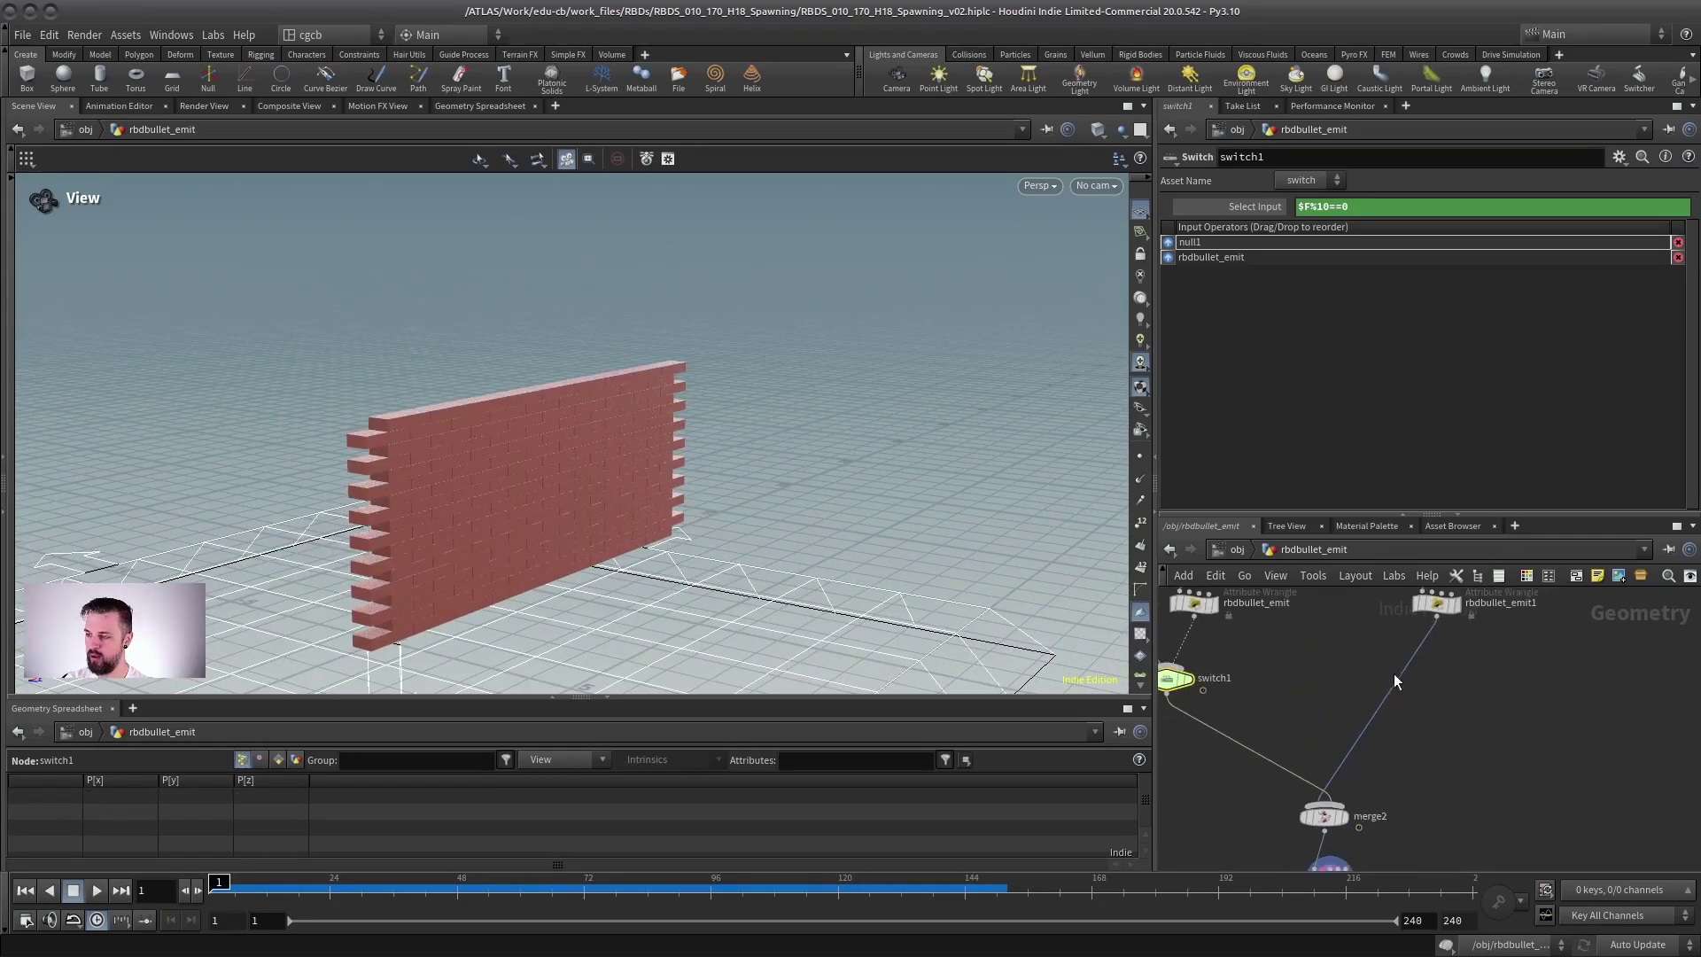
pyautogui.moveTo(1395, 617); pyautogui.dragTo(1423, 667, button='middle')
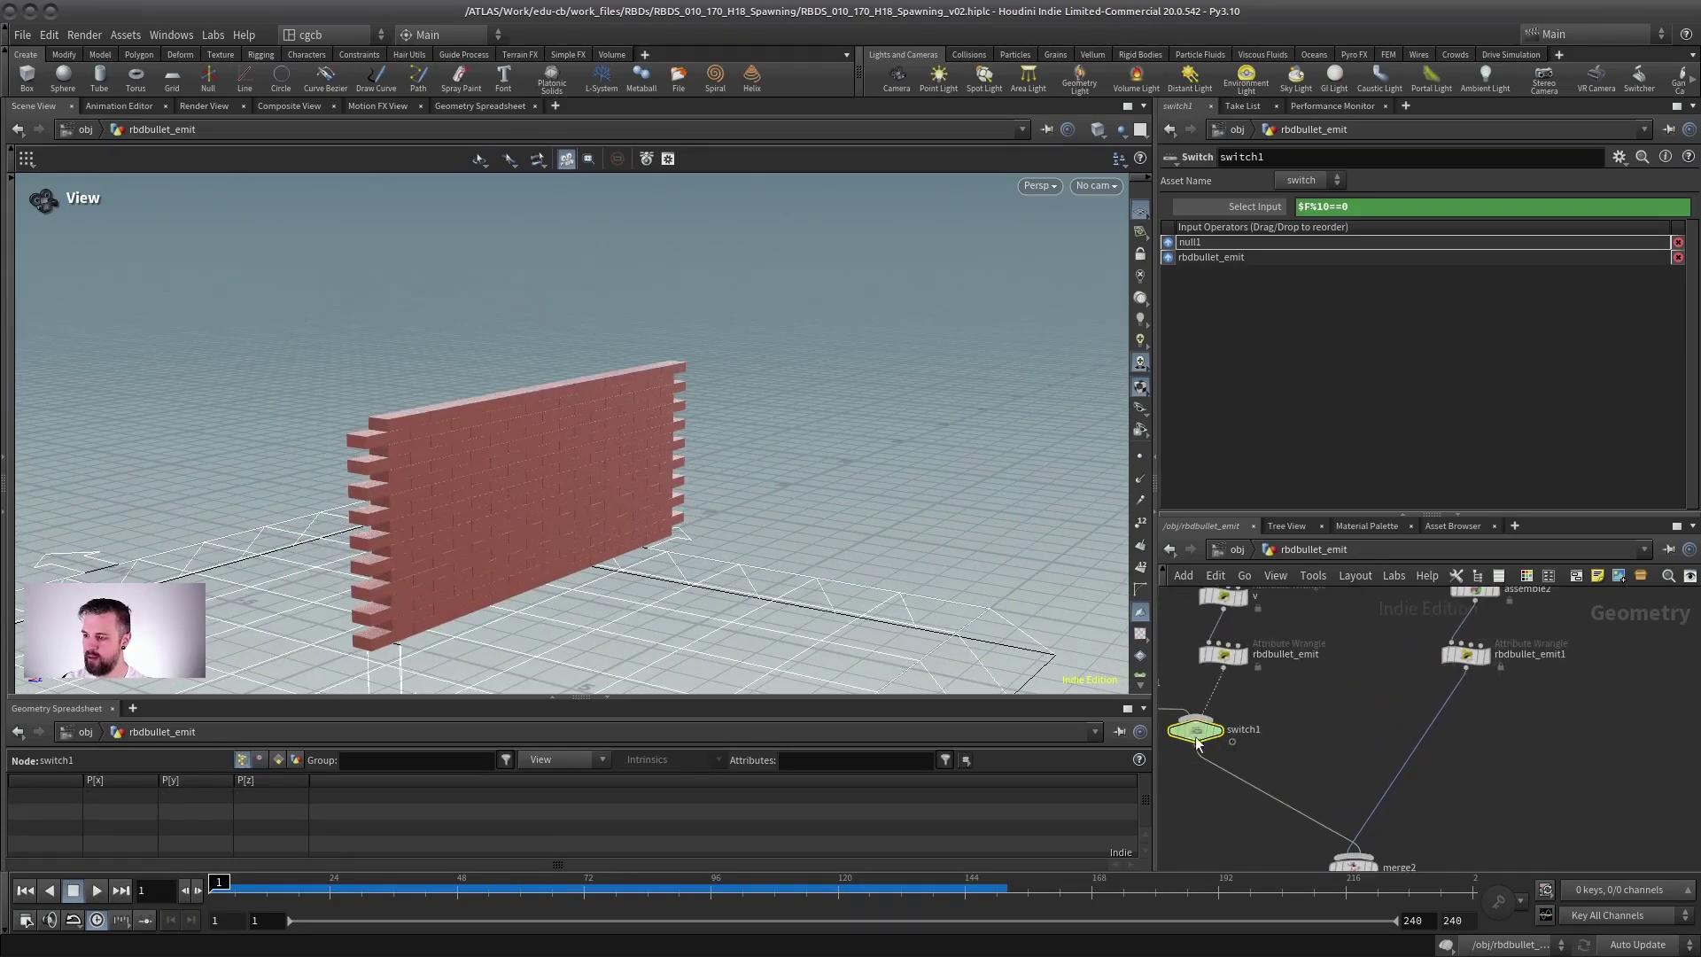
pyautogui.scroll(3, 1270, 692)
pyautogui.click(1249, 722)
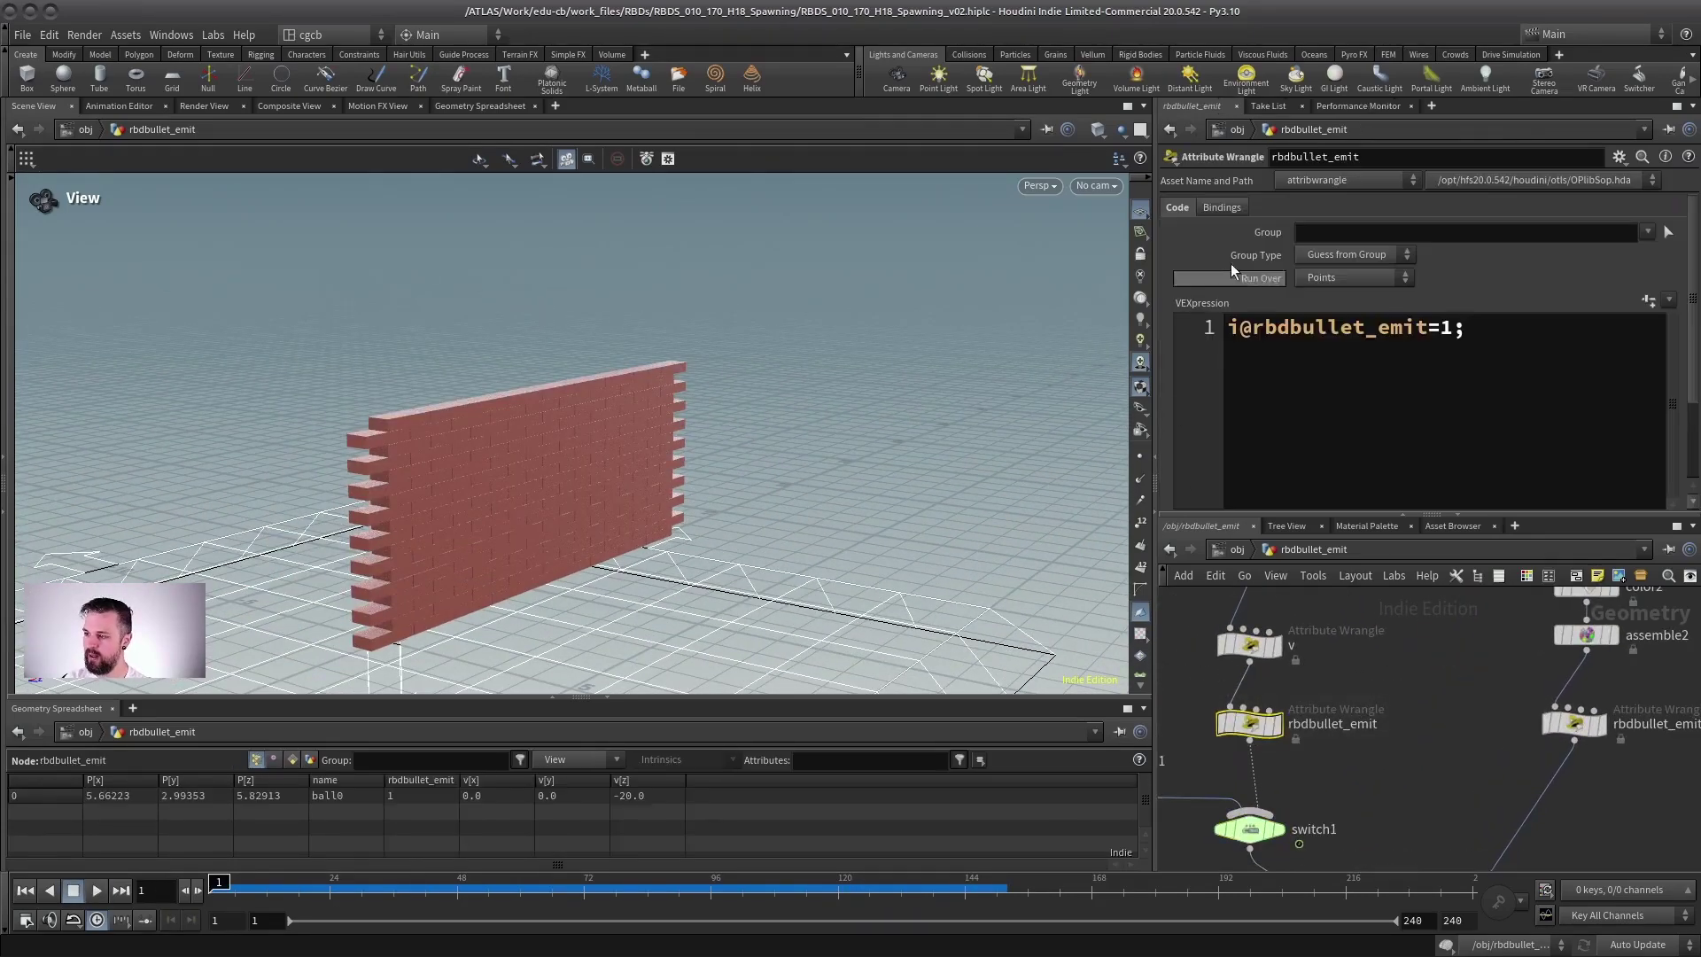
pyautogui.scroll(-2, 1377, 611)
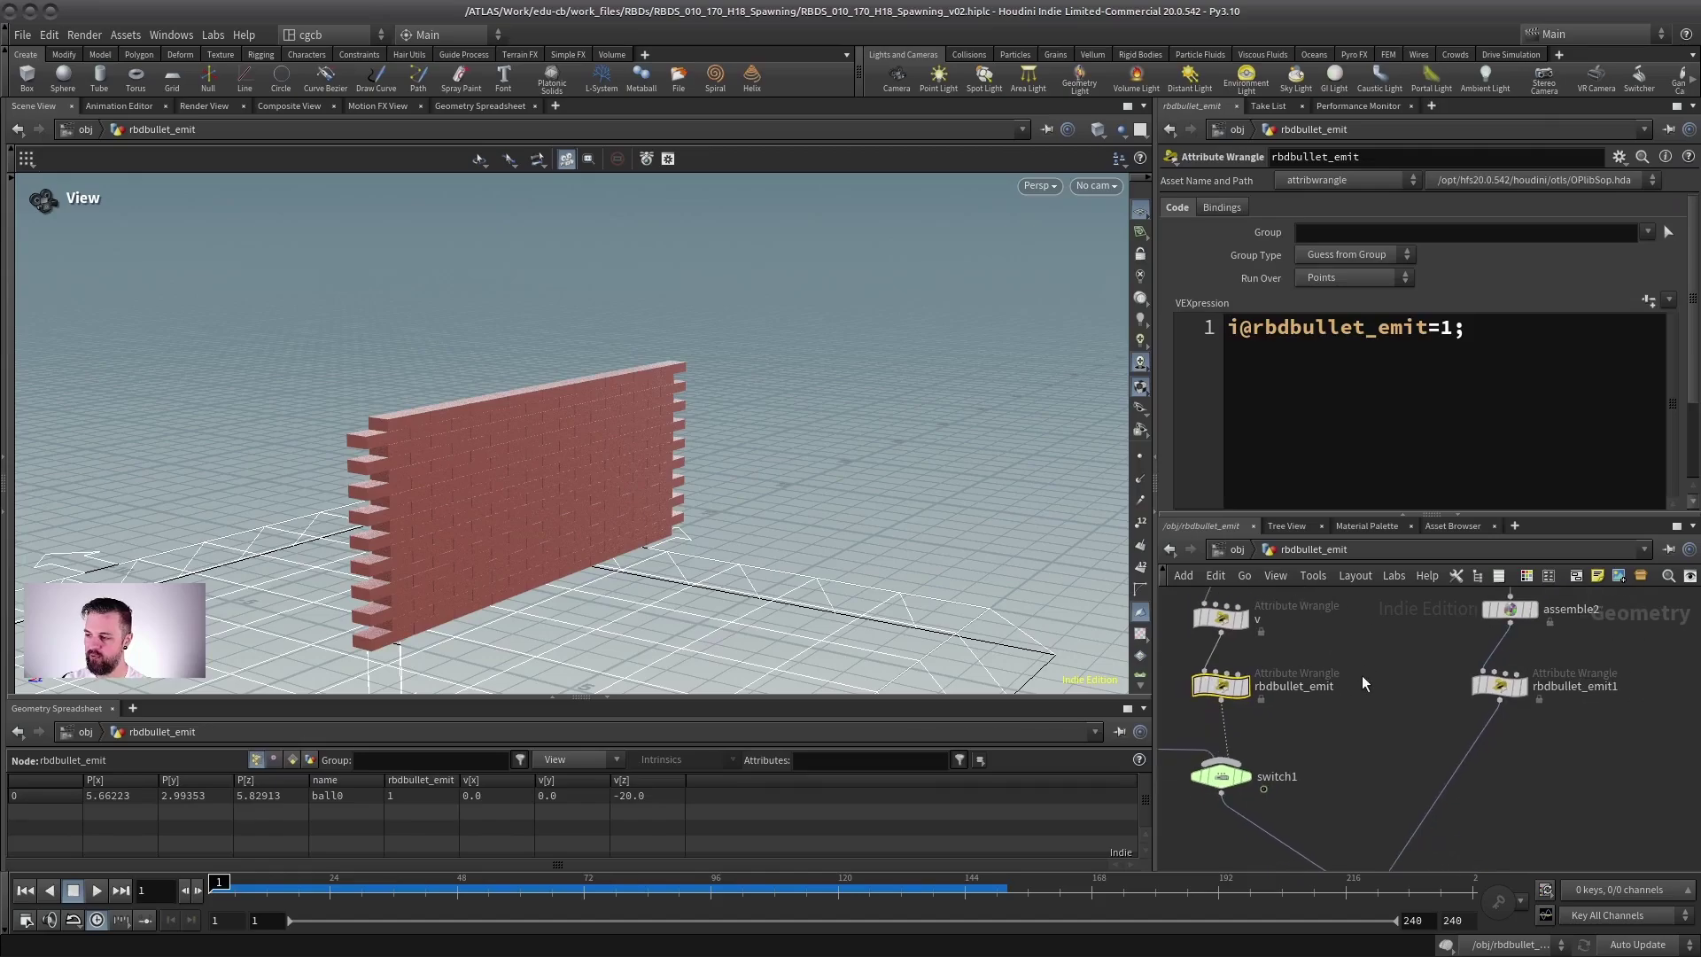